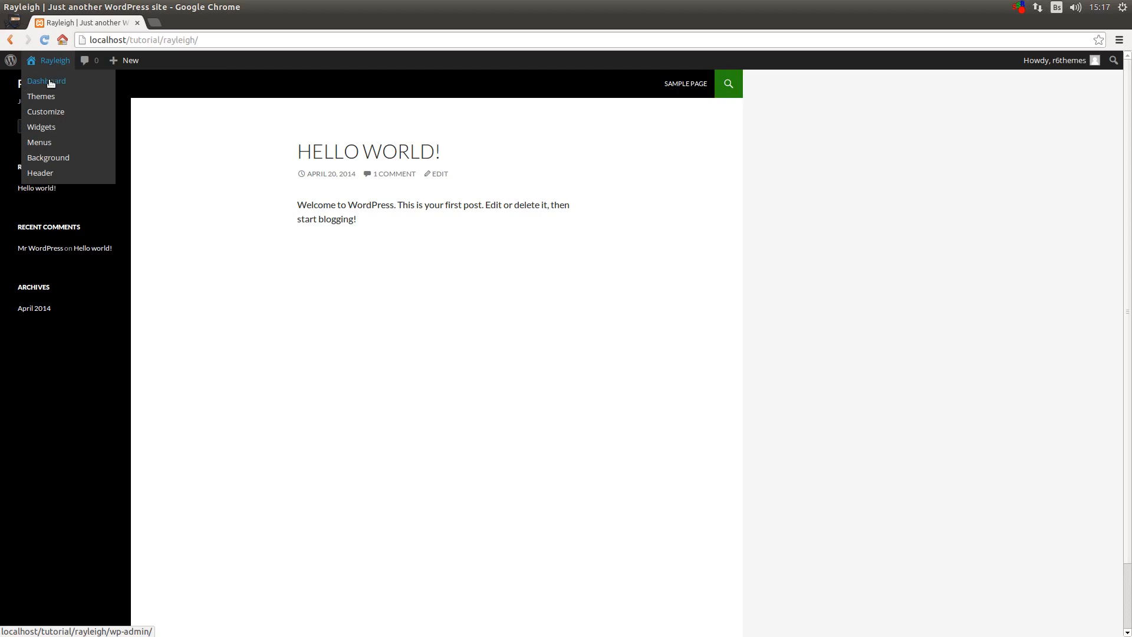
Open the form for uploading a zipped theme from the admin dashboard's theme management
click(50, 80)
mouse_move(41, 260)
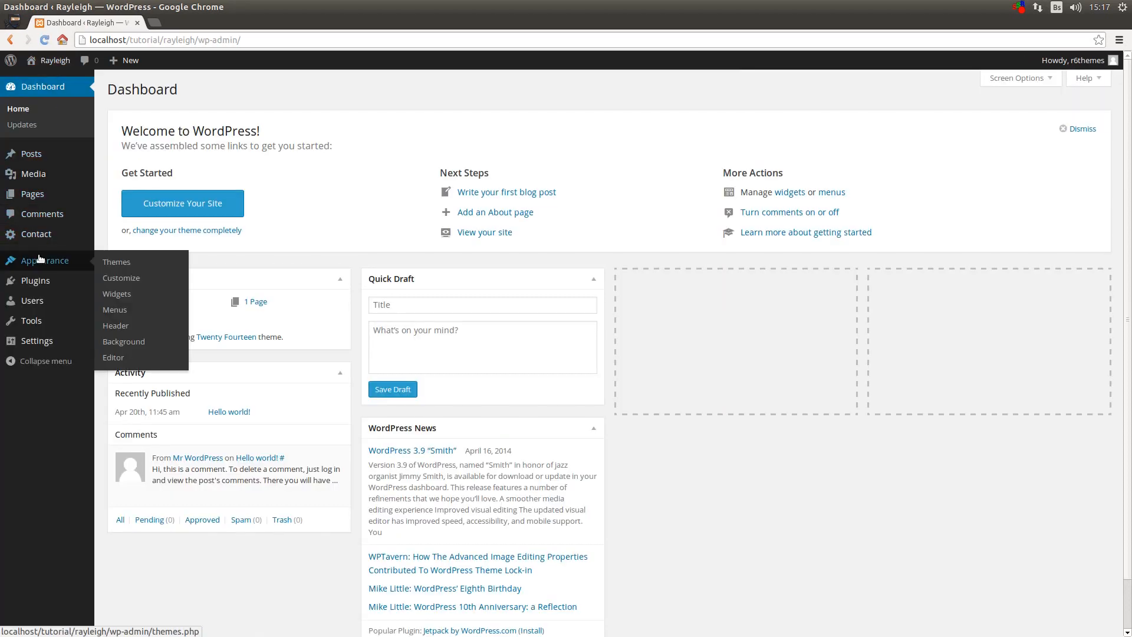
click(120, 261)
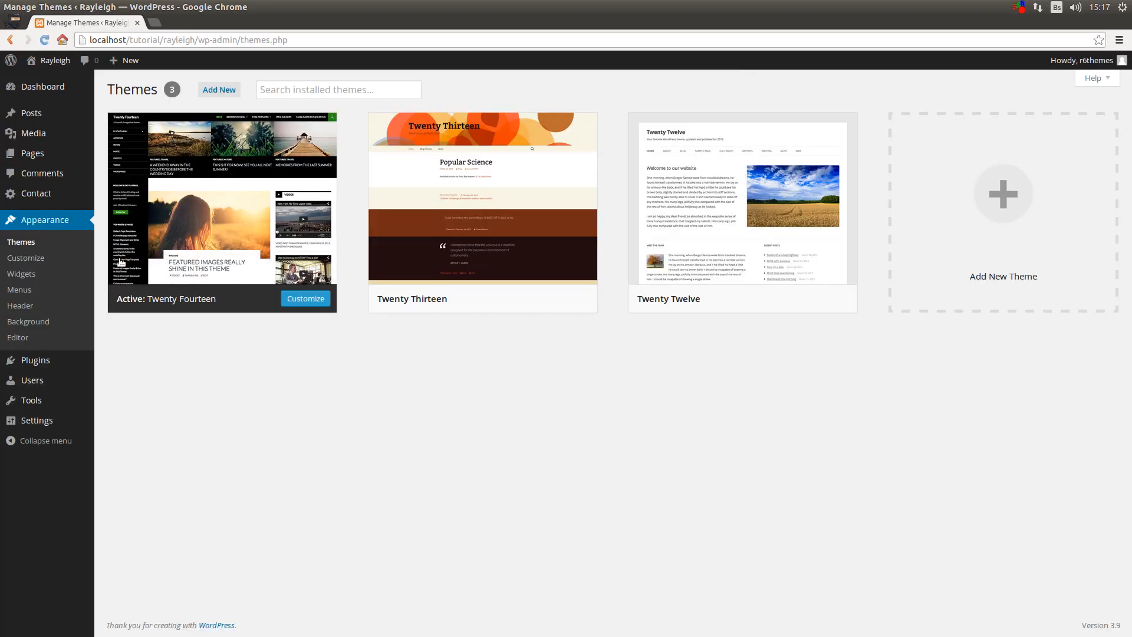
click(222, 94)
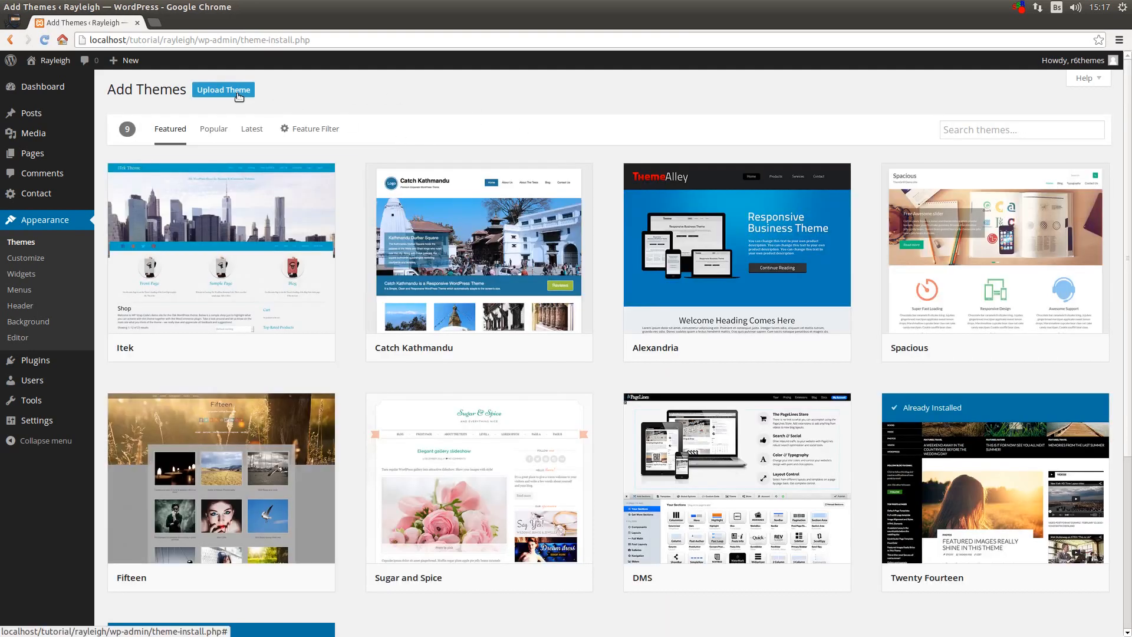
click(235, 91)
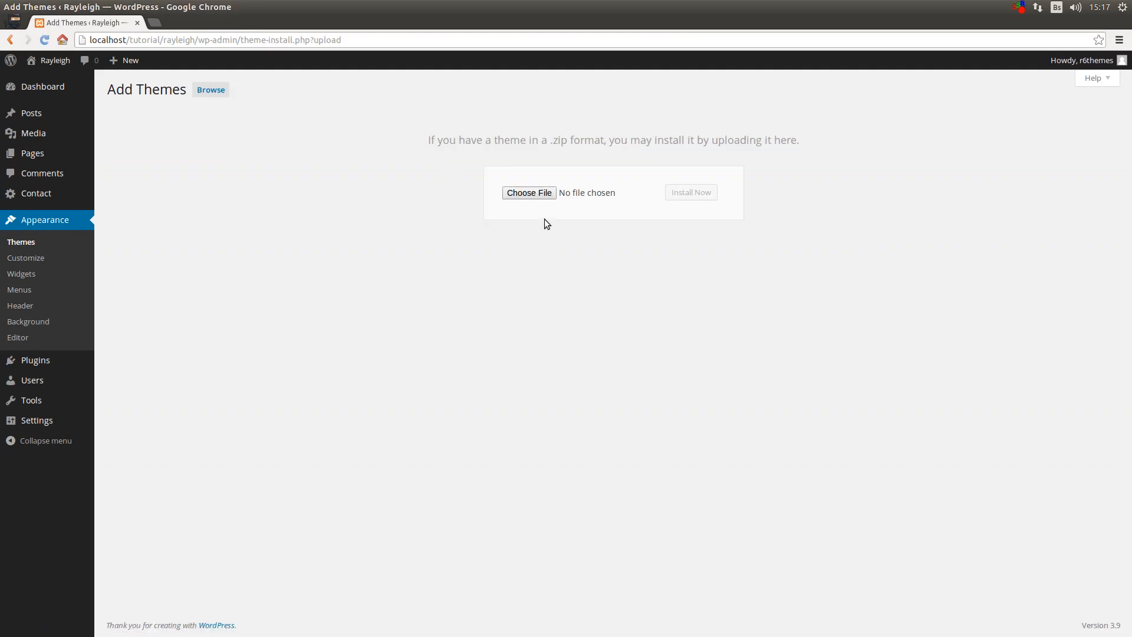
Upload rayleigh.zip from the Downloads folder, then install and activate the Rayleigh theme
click(550, 196)
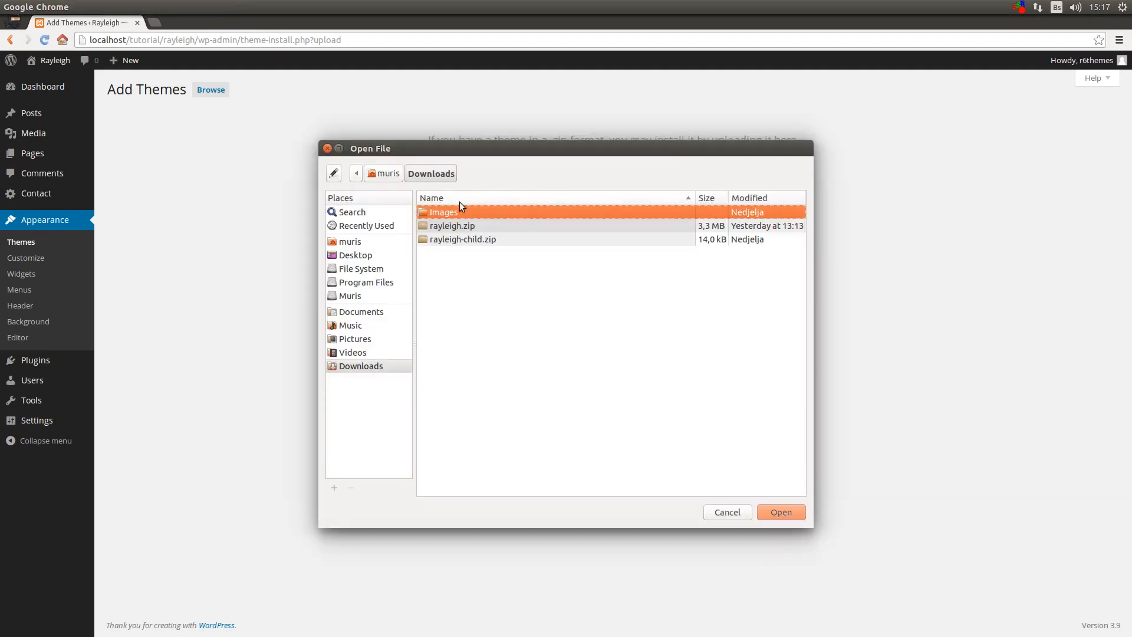
click(435, 226)
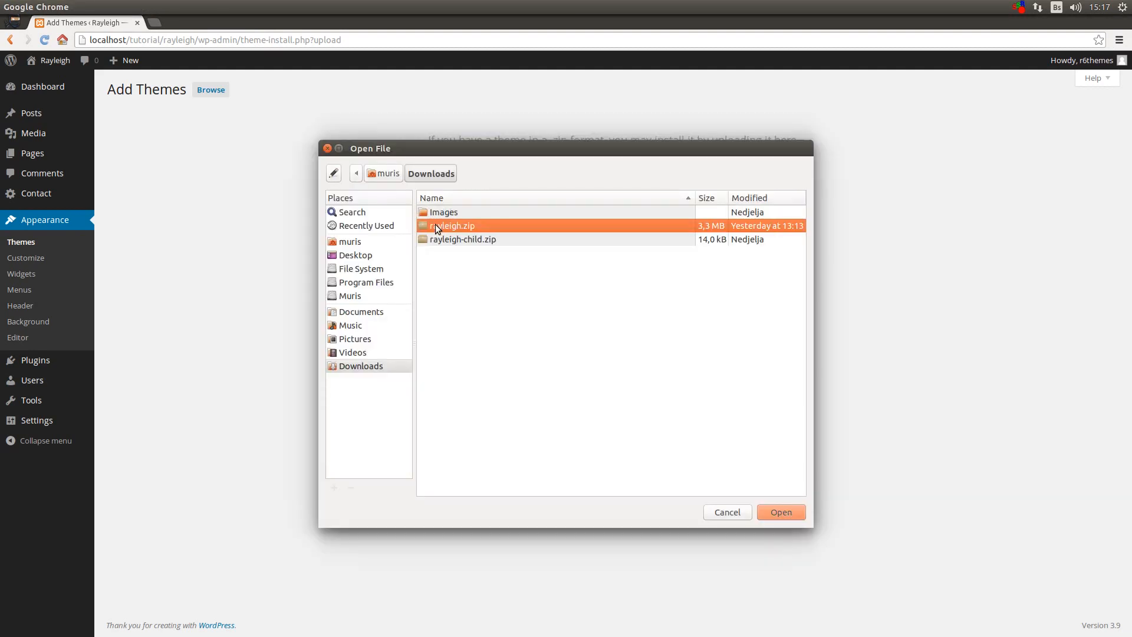
click(776, 512)
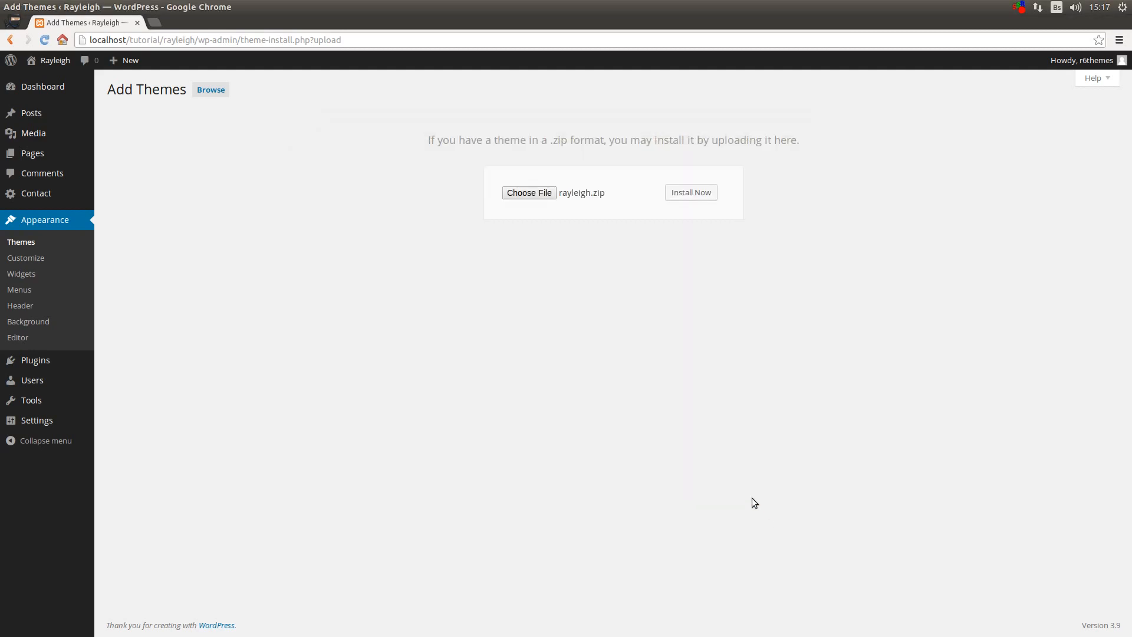
click(686, 200)
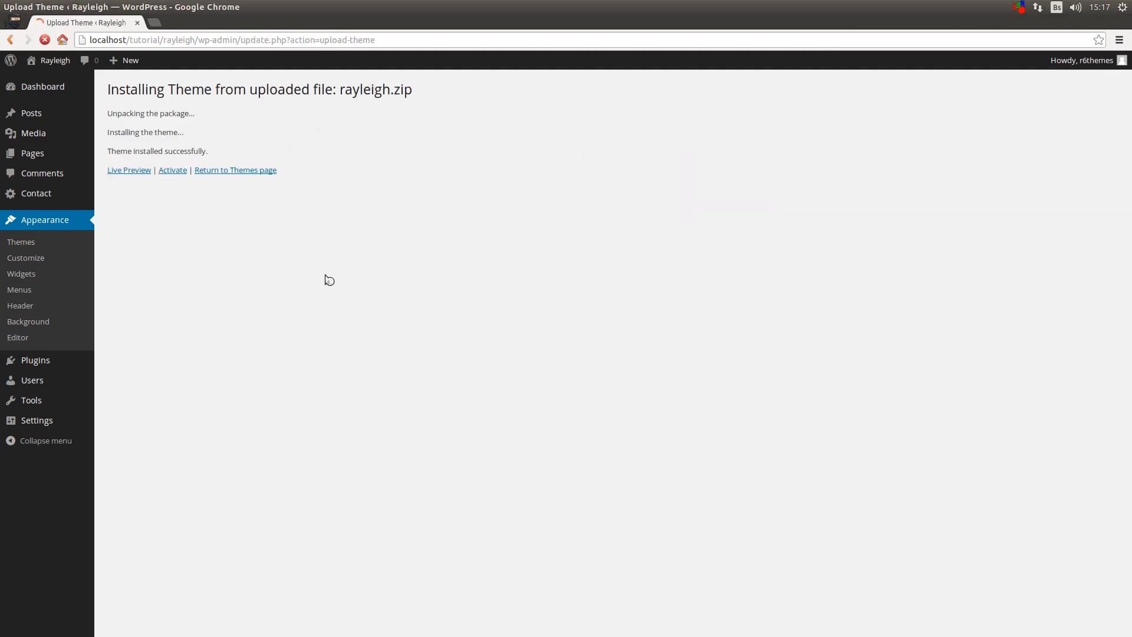
click(174, 173)
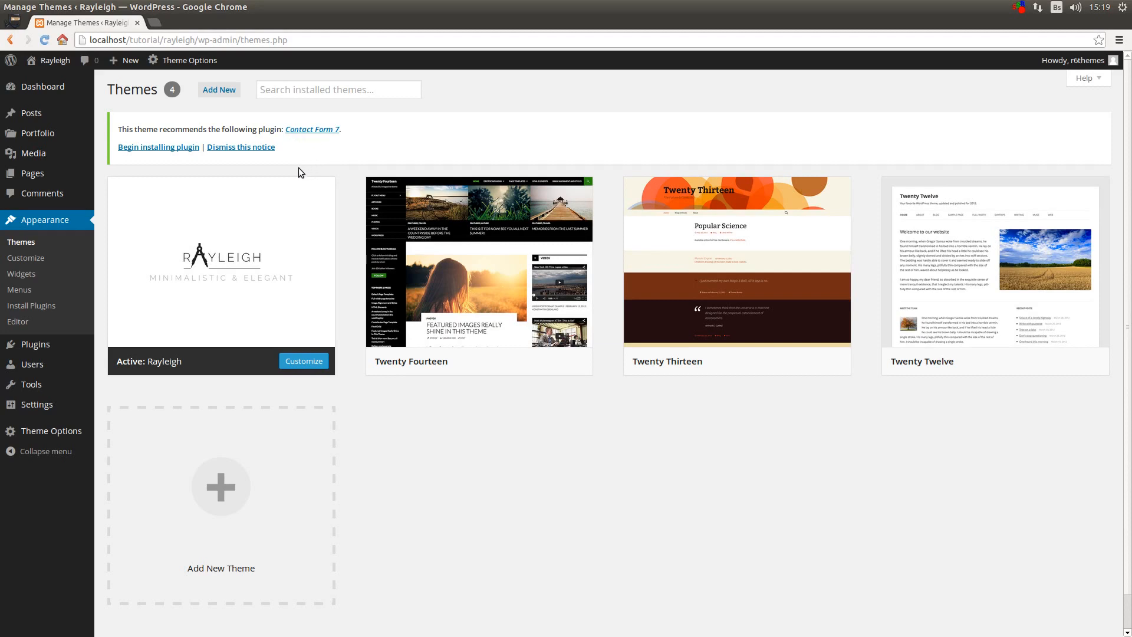
Install and activate the recommended Contact Form 7 plugin
click(181, 153)
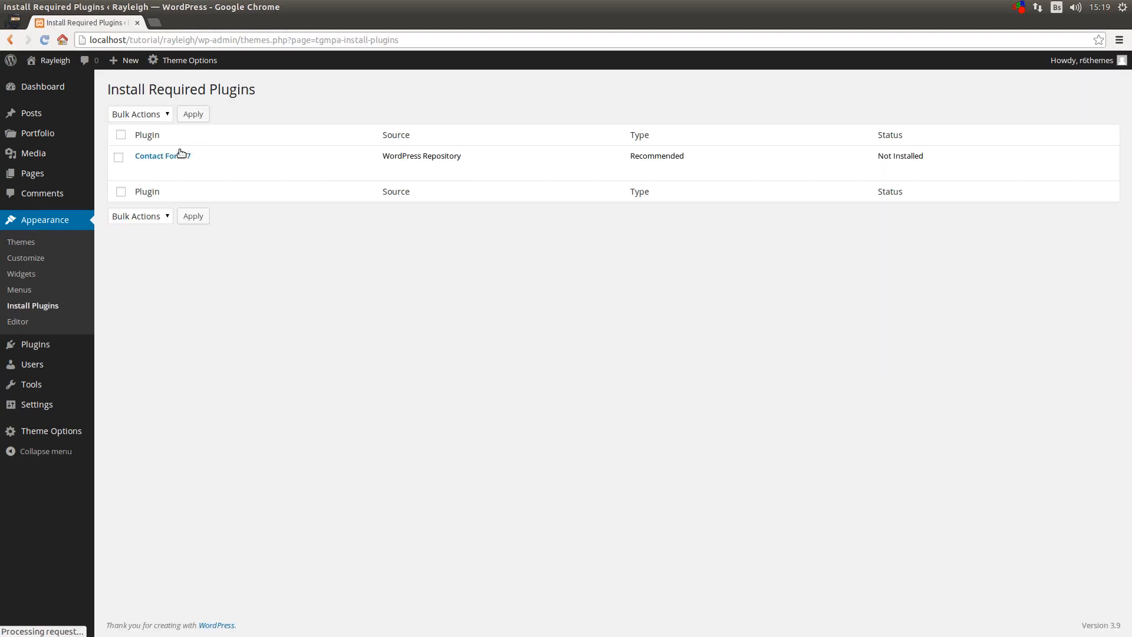
click(151, 170)
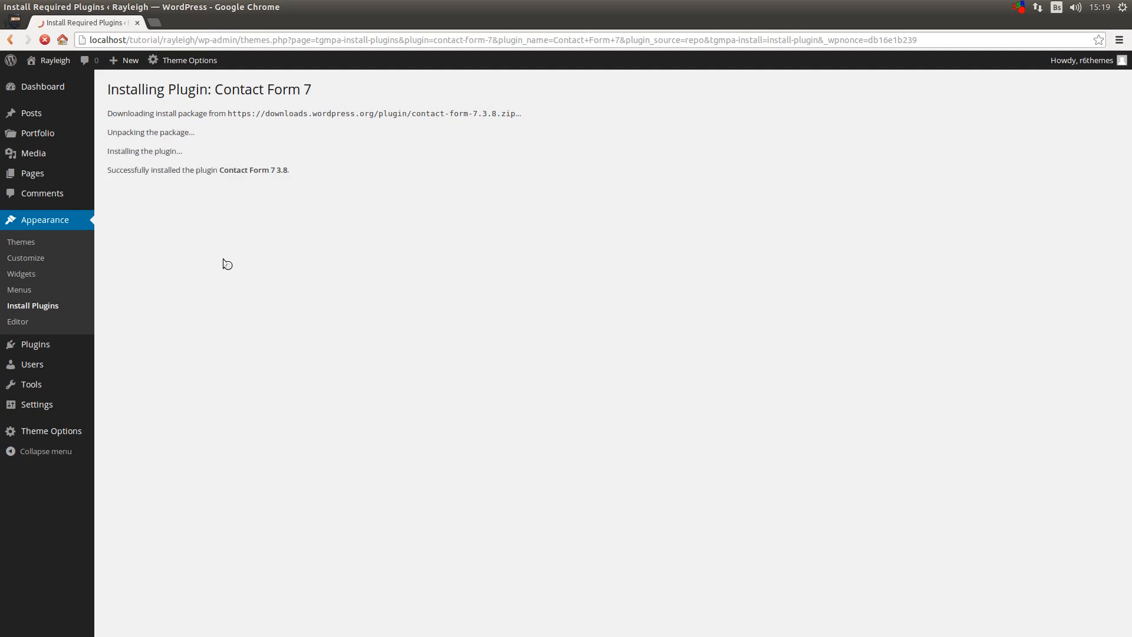
click(194, 189)
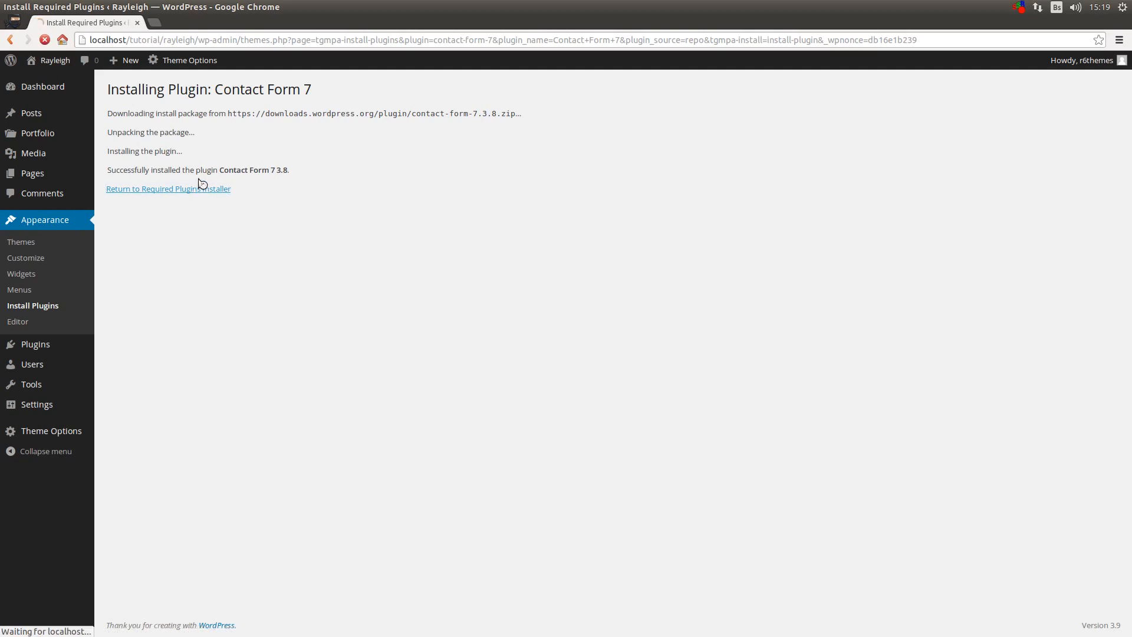
mouse_move(218, 175)
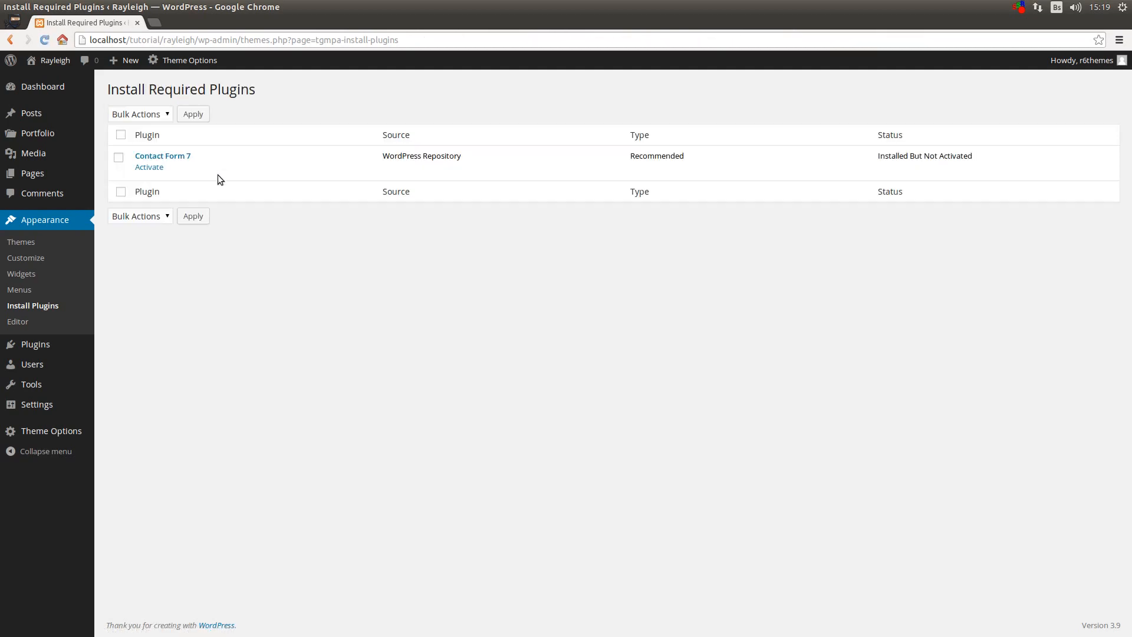
click(157, 168)
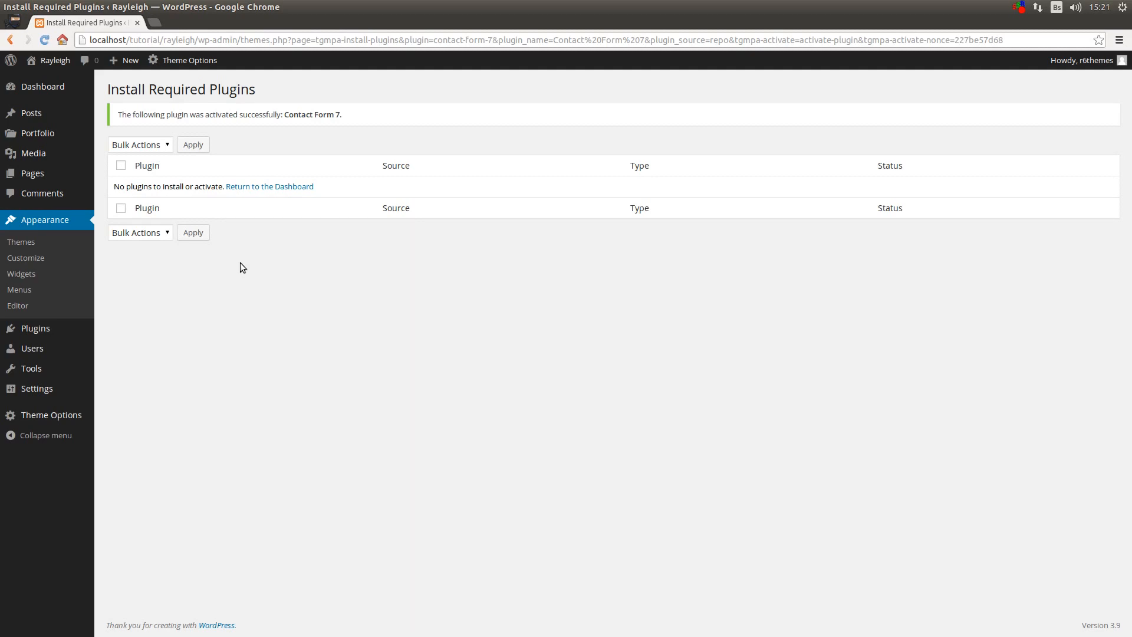
Upload rayleigh-child.zip as another new theme, then install and activate the Rayleigh Child theme
click(38, 247)
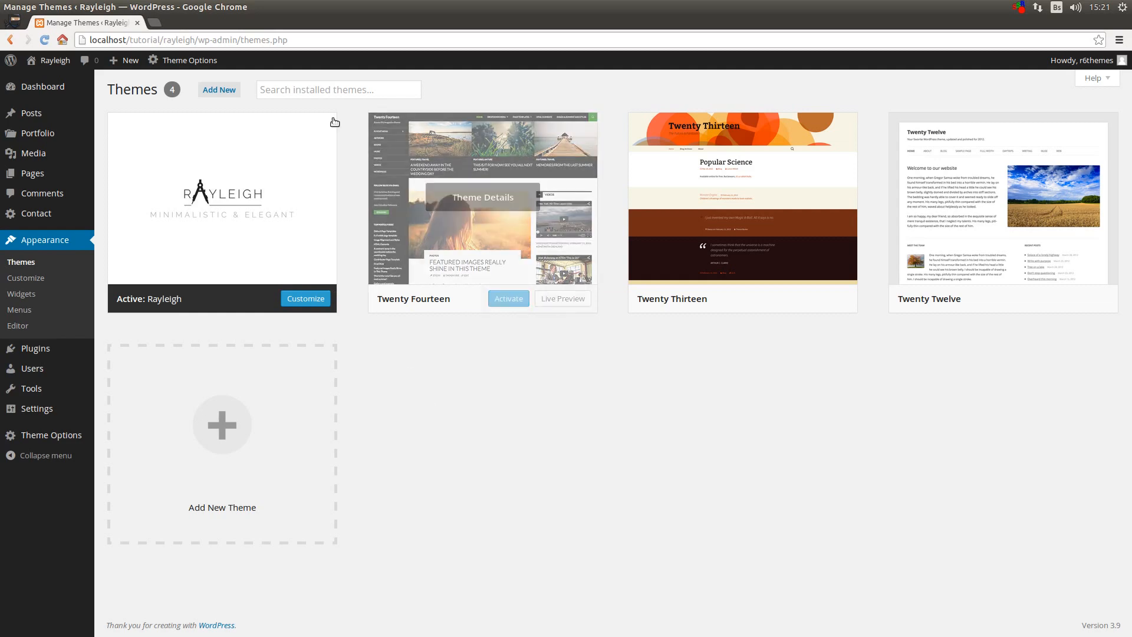
click(218, 90)
click(218, 90)
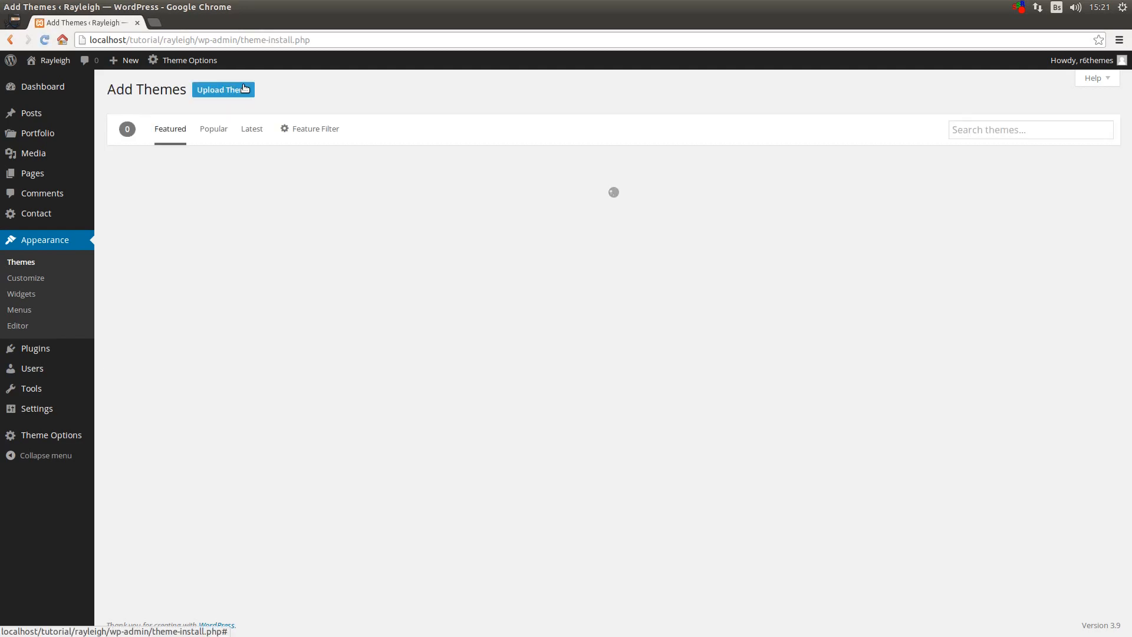
click(511, 193)
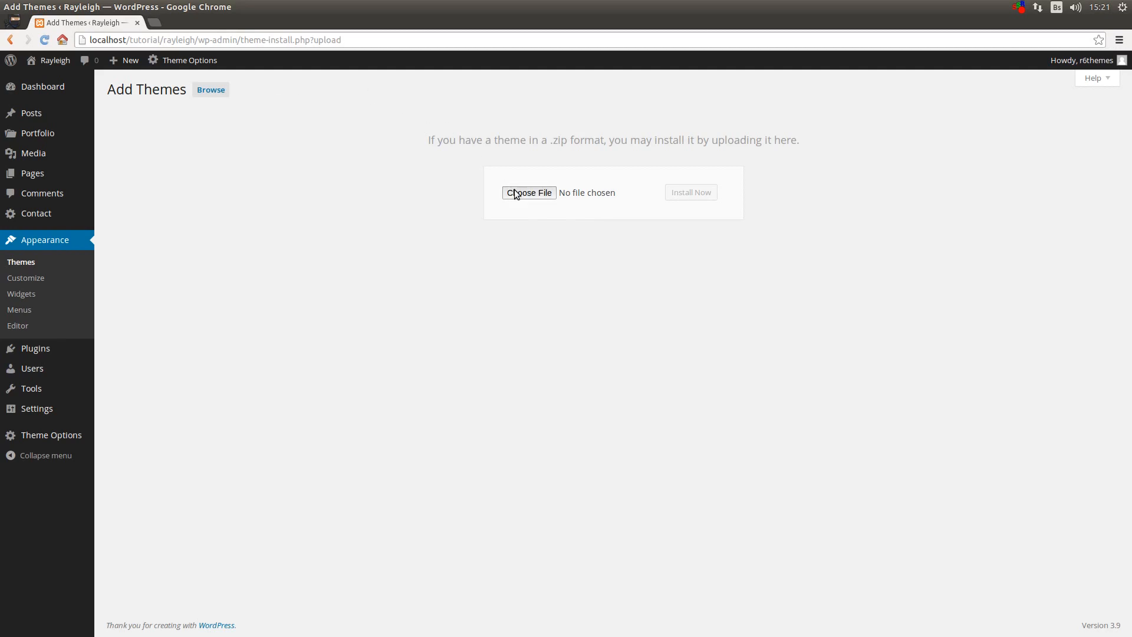
click(479, 241)
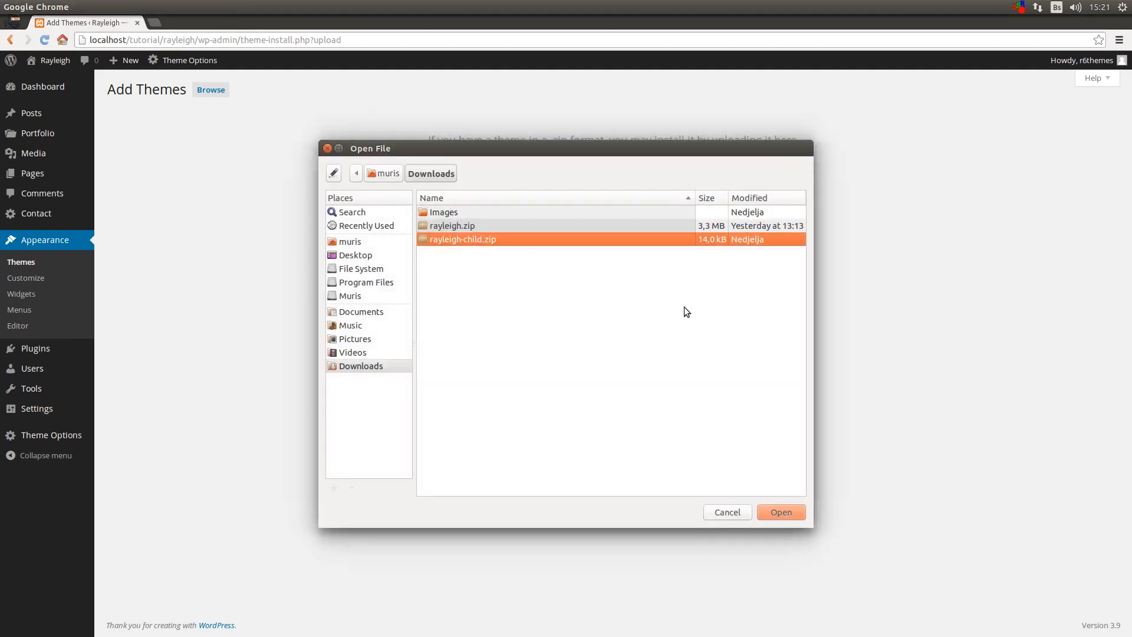
click(788, 507)
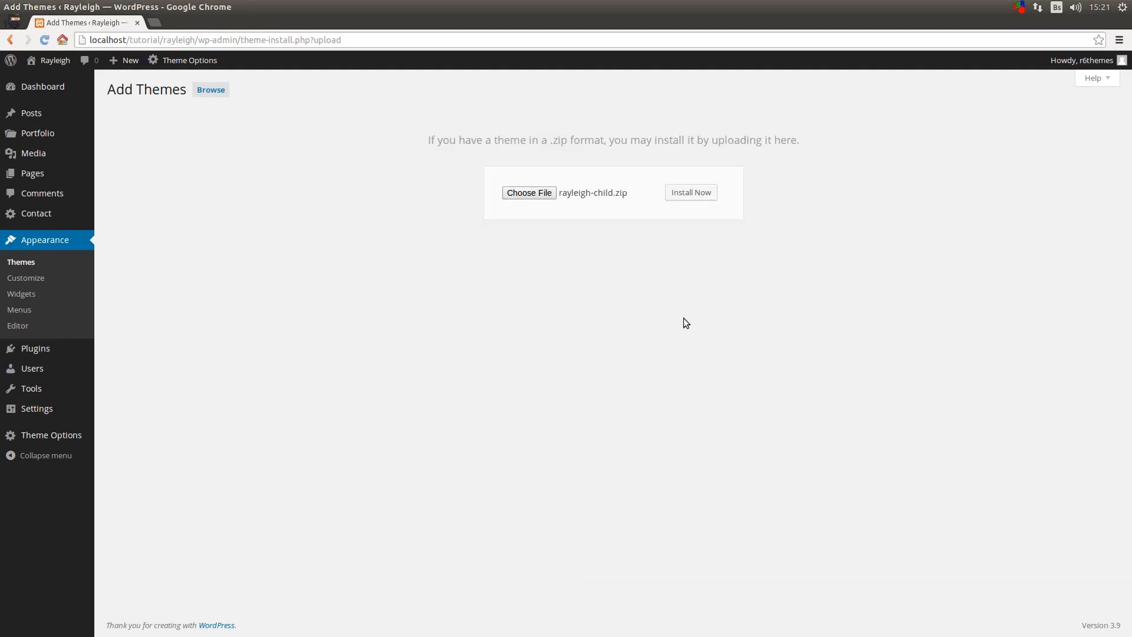
click(688, 194)
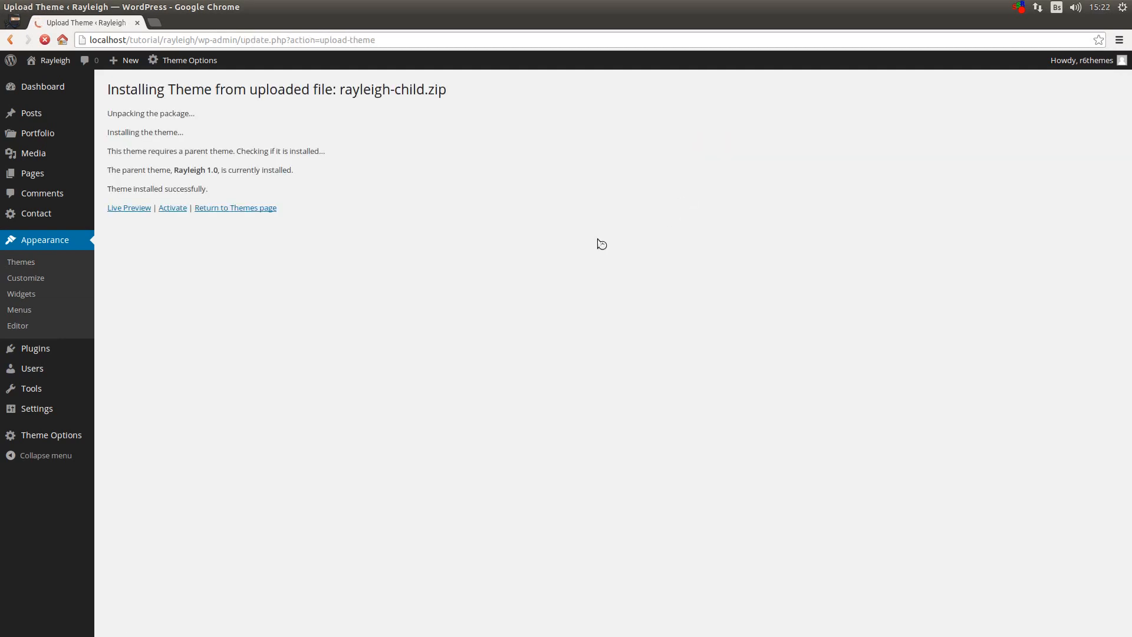
click(166, 210)
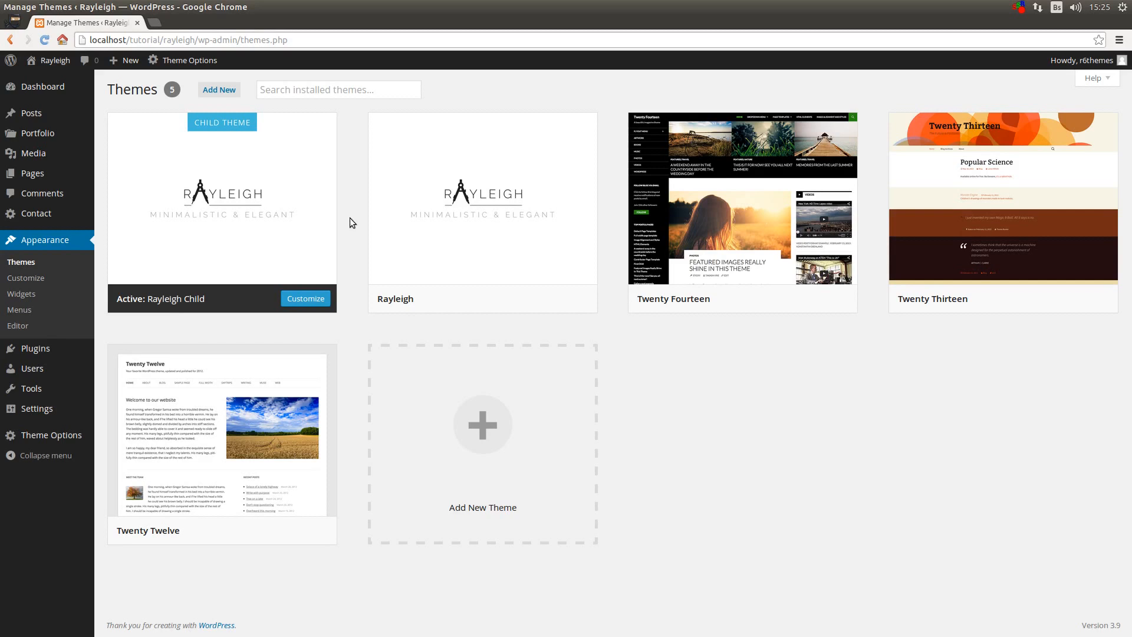
In the theme's General Settings, set the logo title to "Your Site" and the logo subtitle to "An awesome slogan"
mouse_move(62, 440)
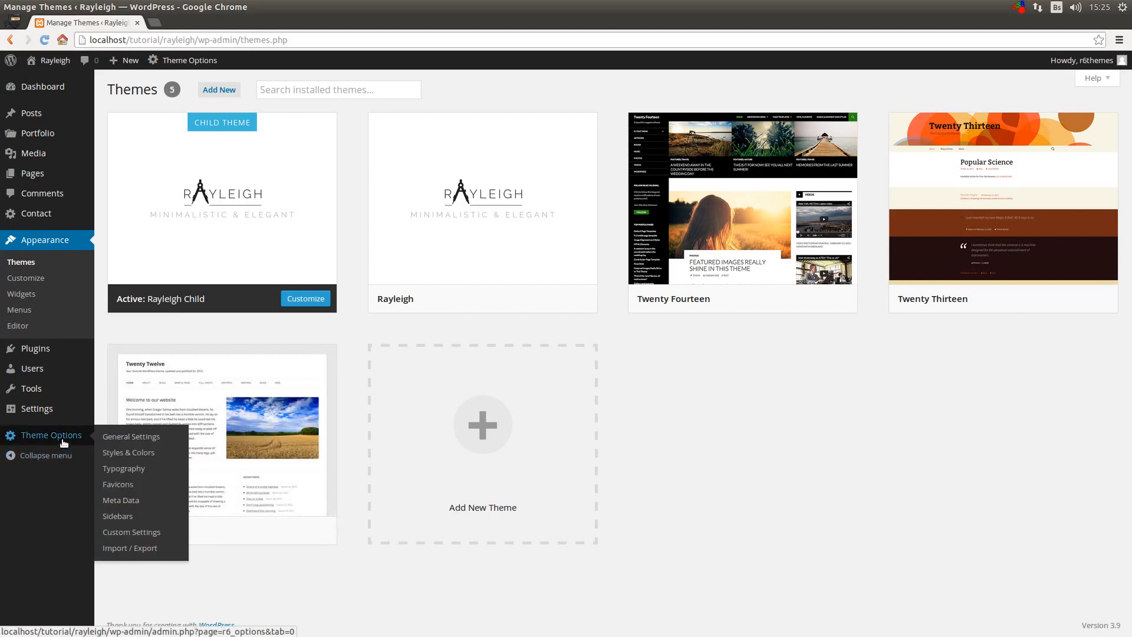
click(104, 439)
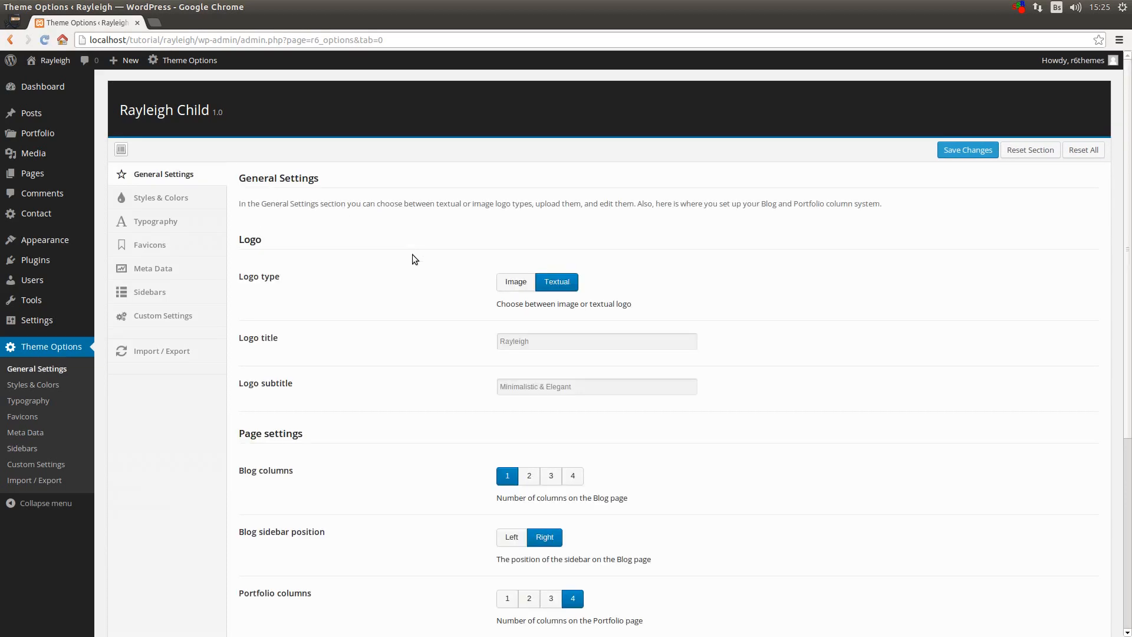
scroll(412, 259, down, 1)
scroll(411, 277, down, 1)
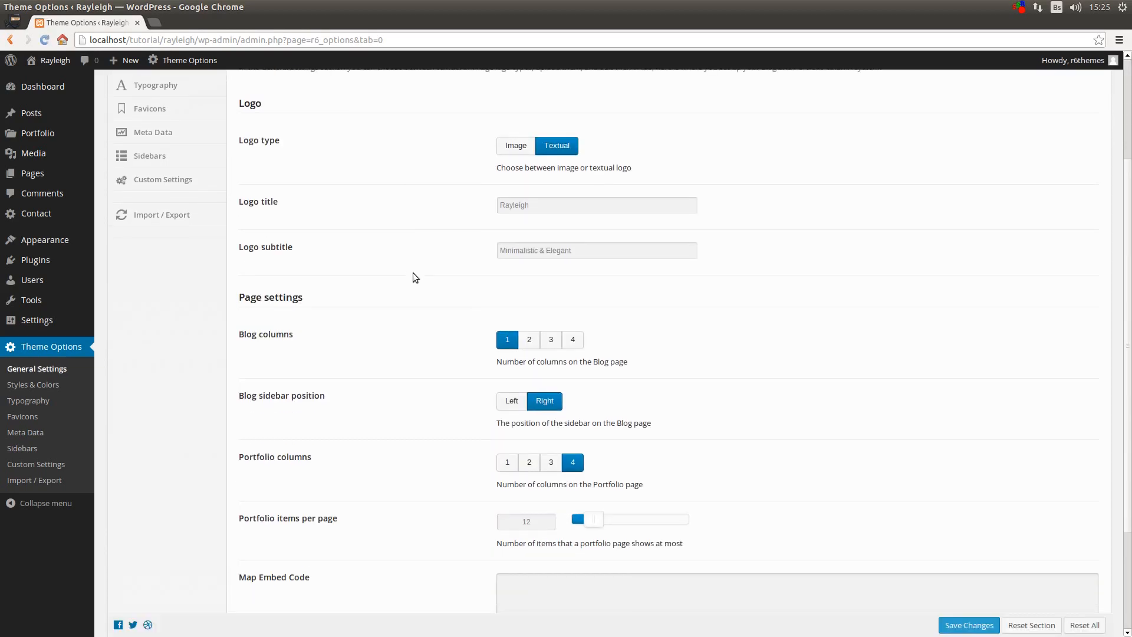
scroll(412, 263, down, 3)
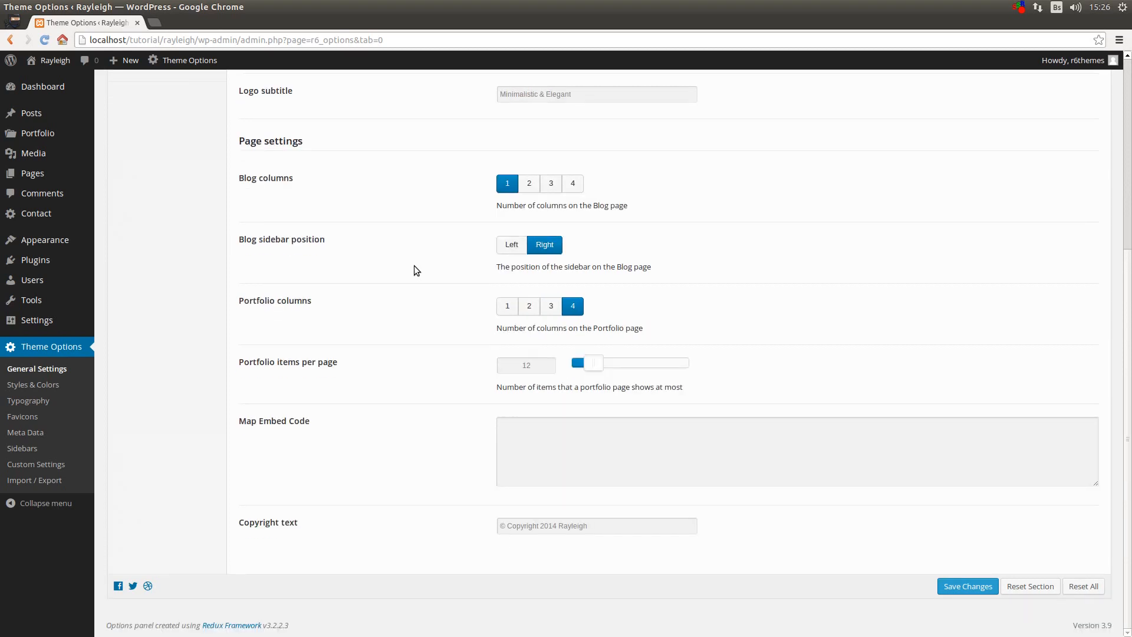
scroll(414, 270, up, 2)
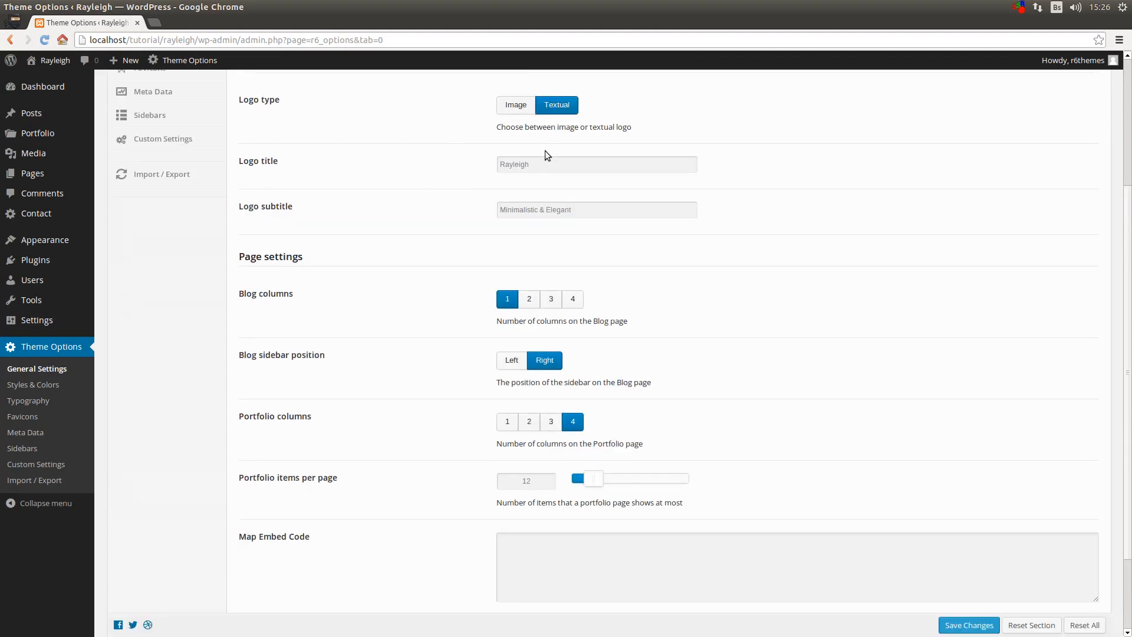
double_click(494, 163)
text(Your Site)
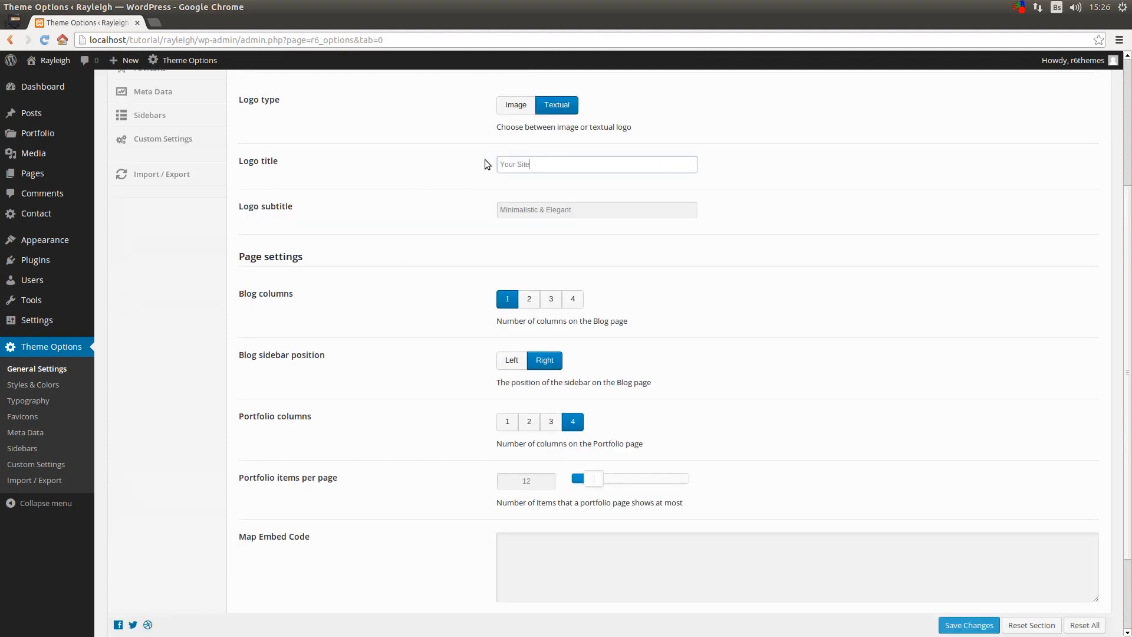
key(Tab)
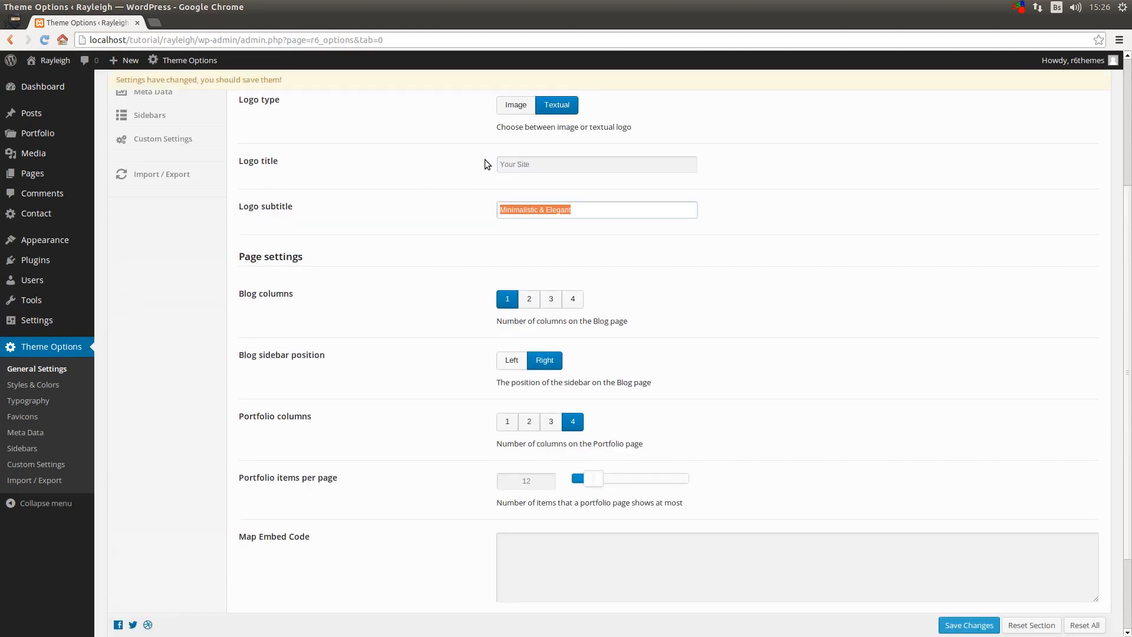
text(An awes)
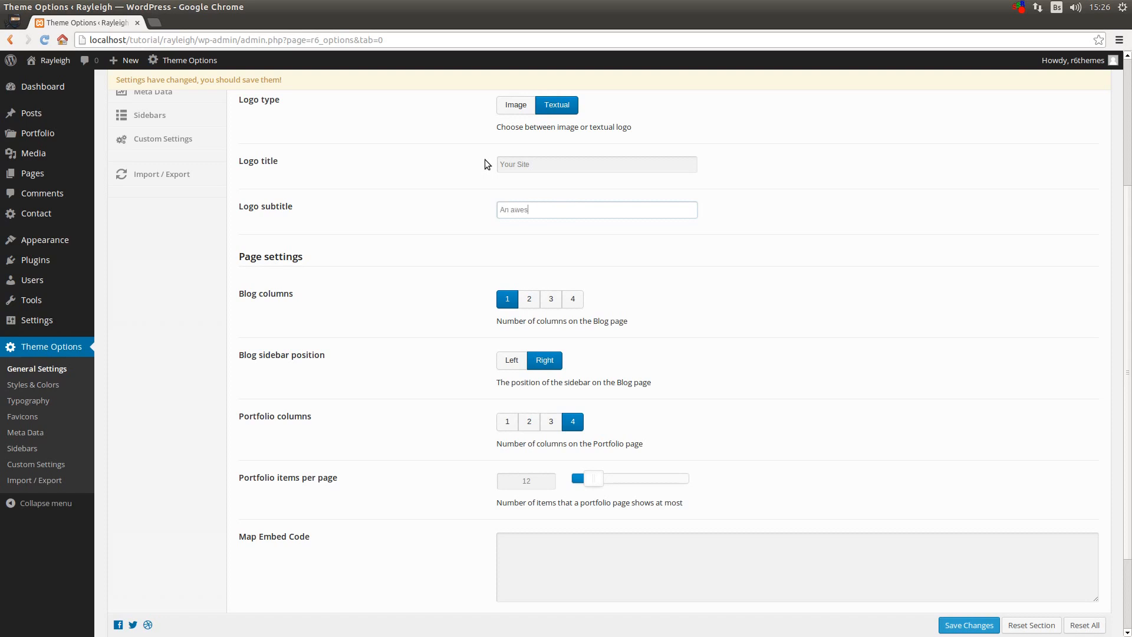
text(ome slogan)
click(436, 191)
Set the copyright text to "© Copyright 2014 Your Site" and save the general settings
scroll(414, 374, down, 3)
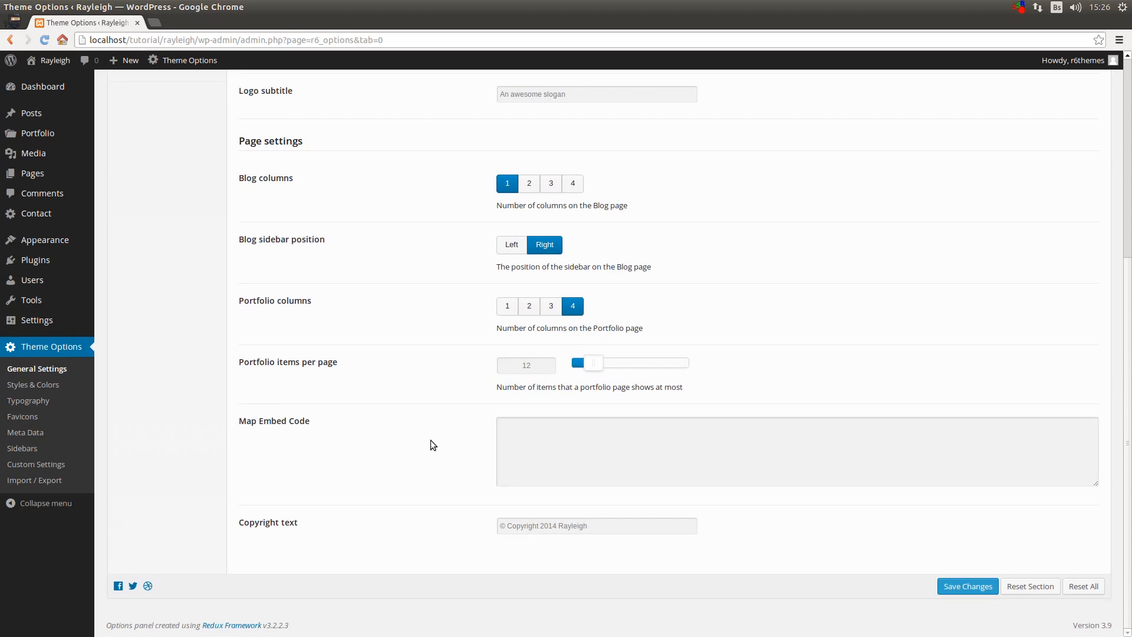
double_click(569, 525)
text(Y)
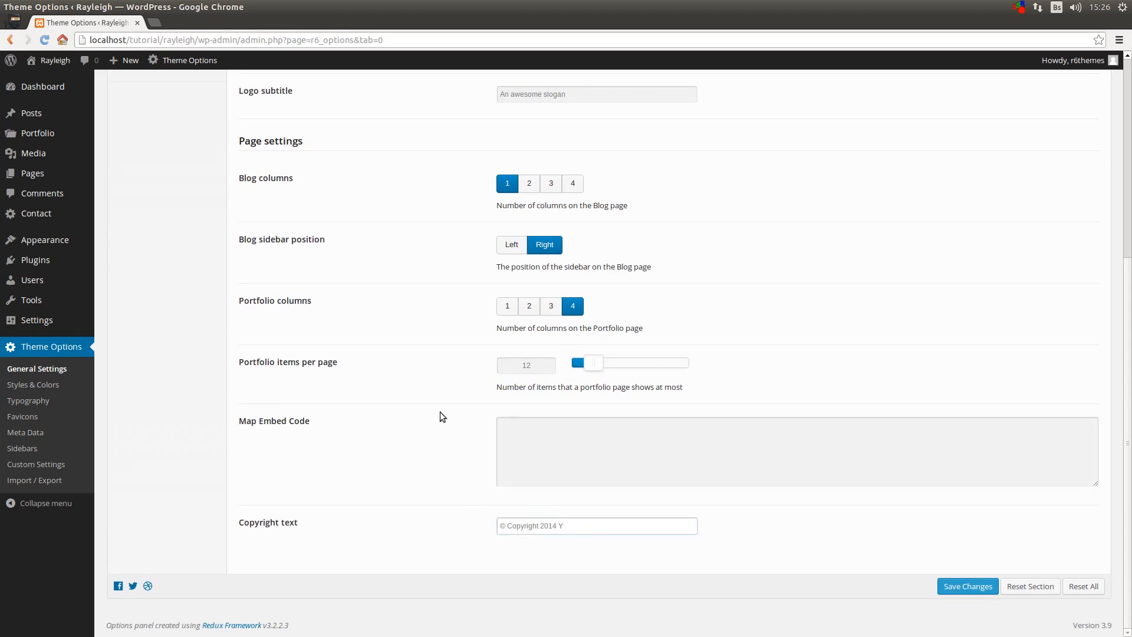
text(our Site)
click(438, 416)
click(954, 587)
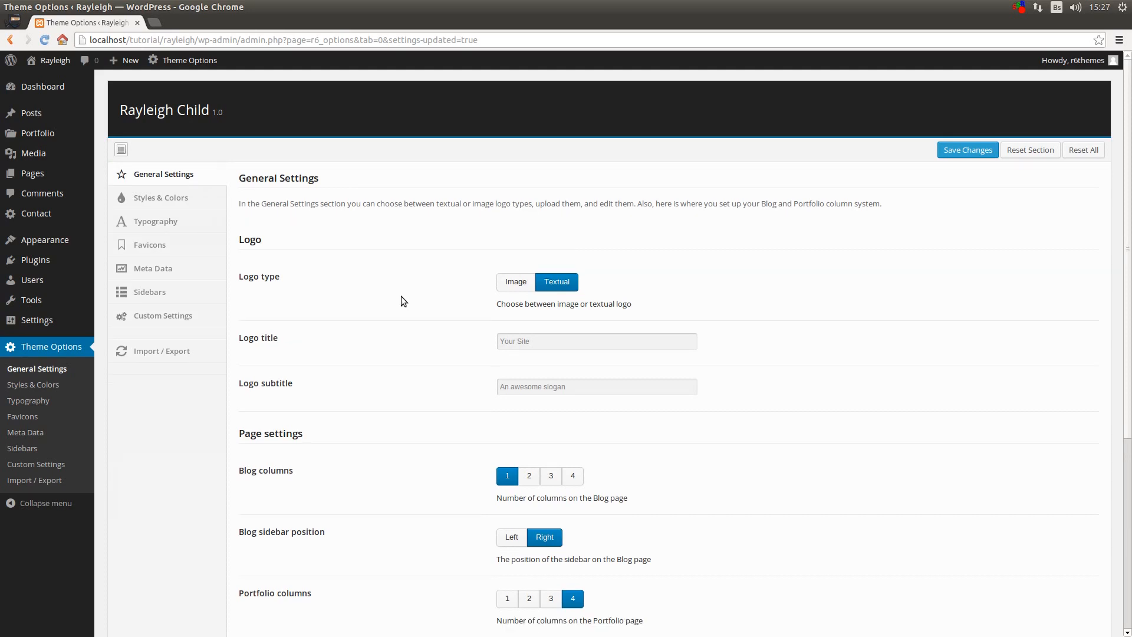
Review the Styles & Colors theme options, from the skin presets to the shortcode heading color
click(189, 197)
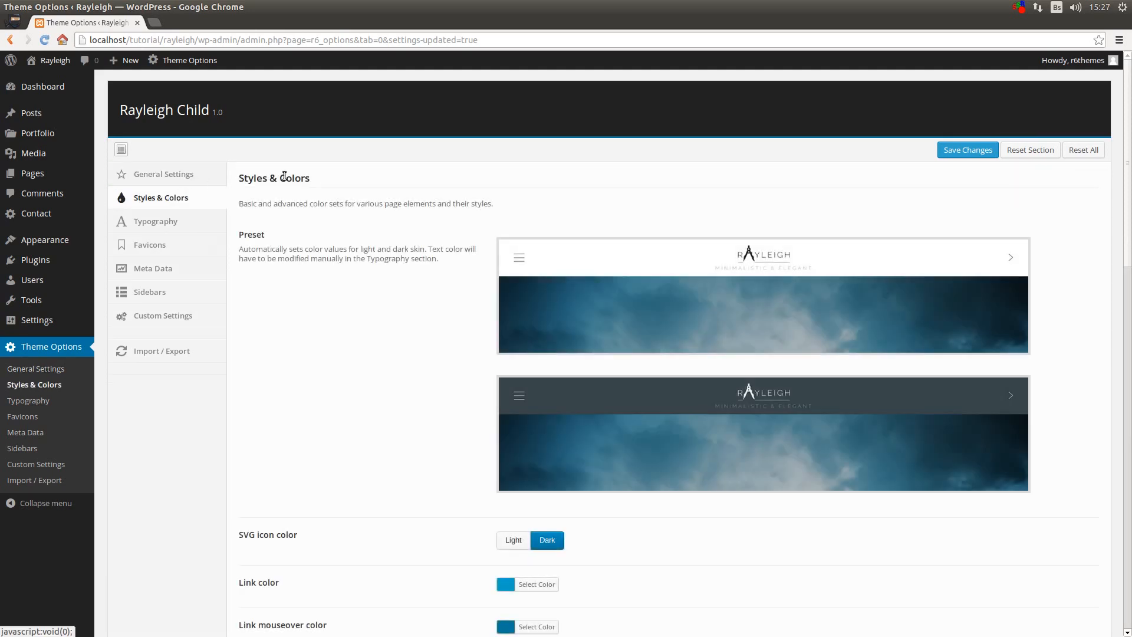
scroll(408, 322, down, 2)
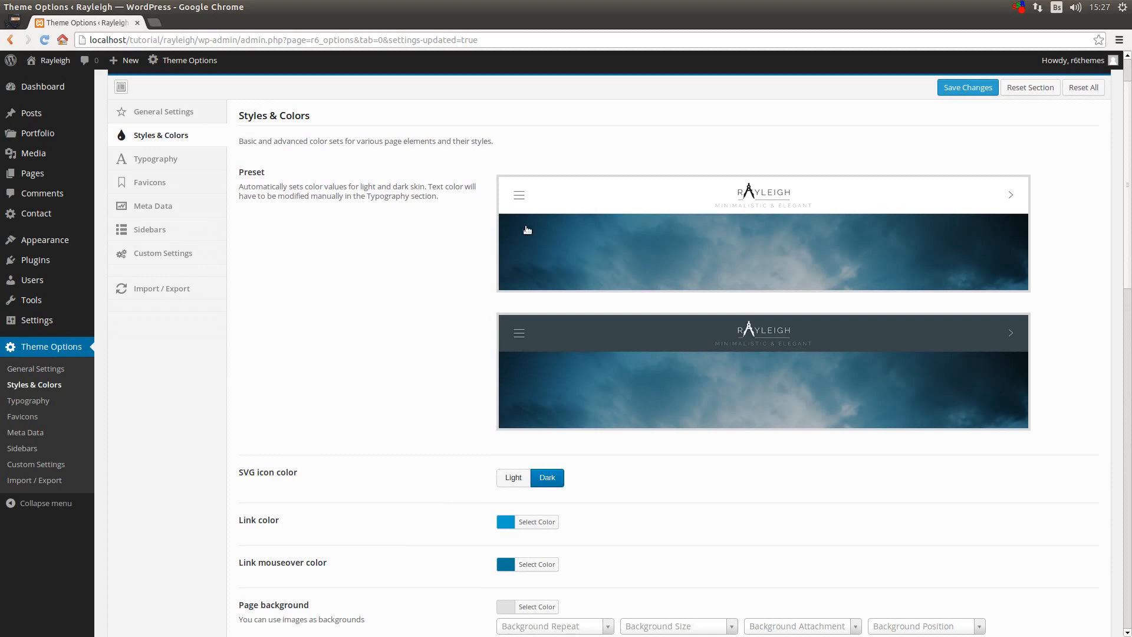
scroll(408, 317, down, 2)
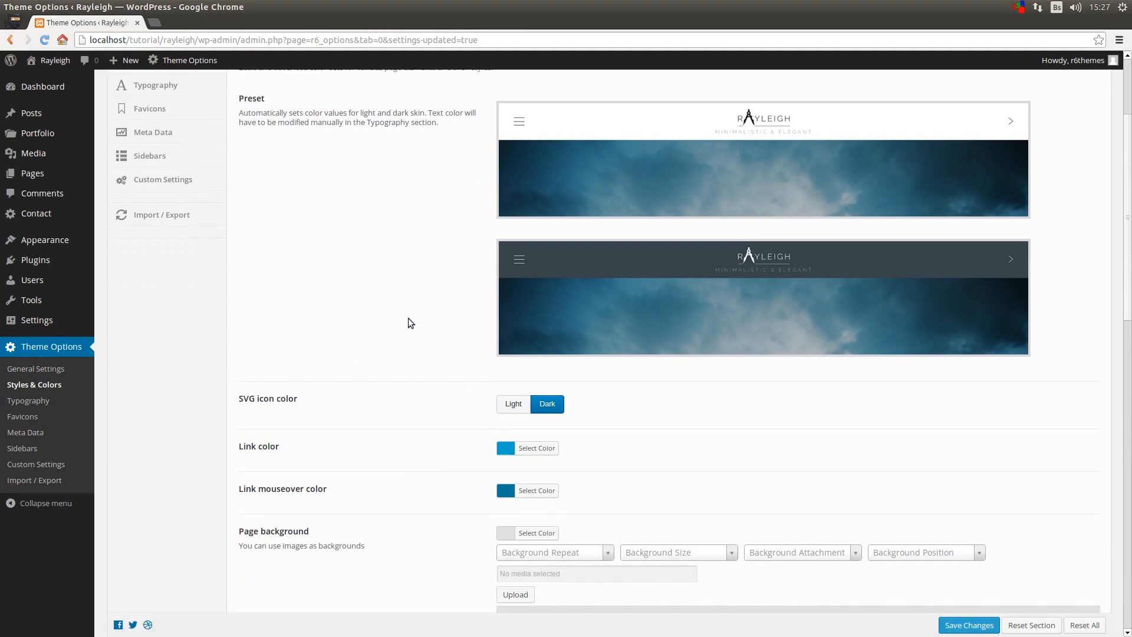
scroll(389, 315, down, 6)
scroll(398, 325, down, 17)
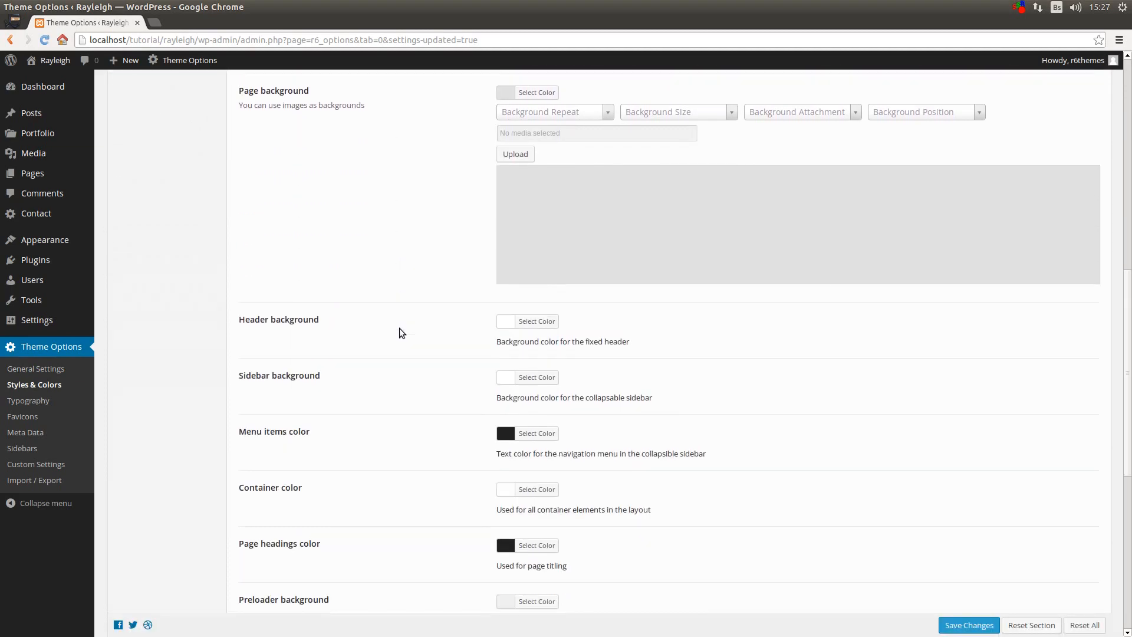
scroll(400, 335, down, 2)
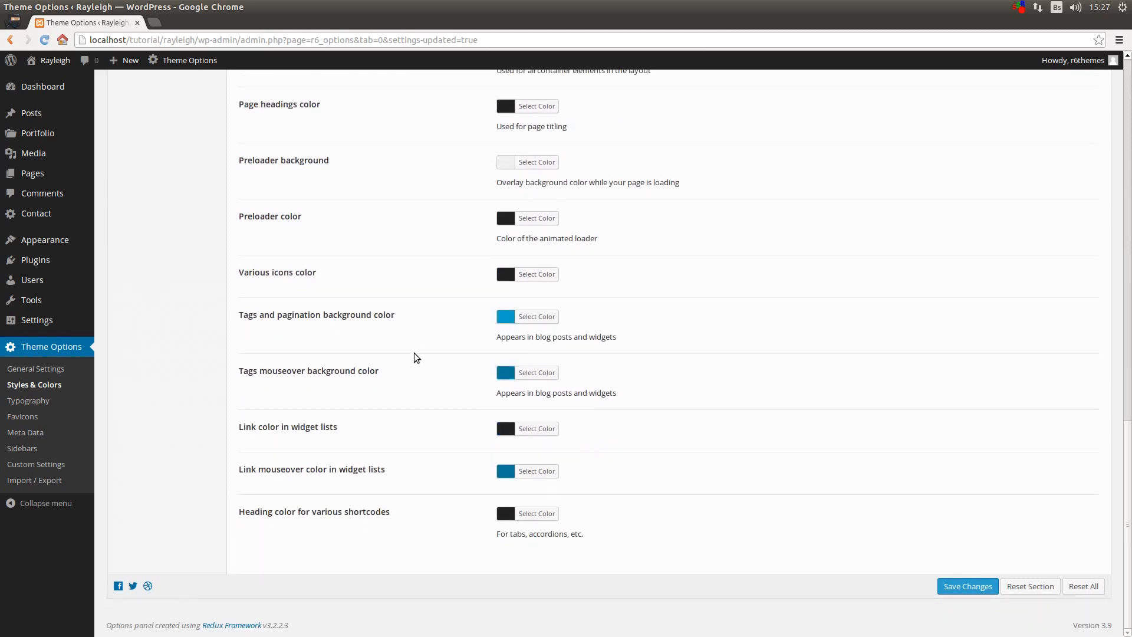
scroll(418, 358, up, 4)
scroll(420, 361, up, 20)
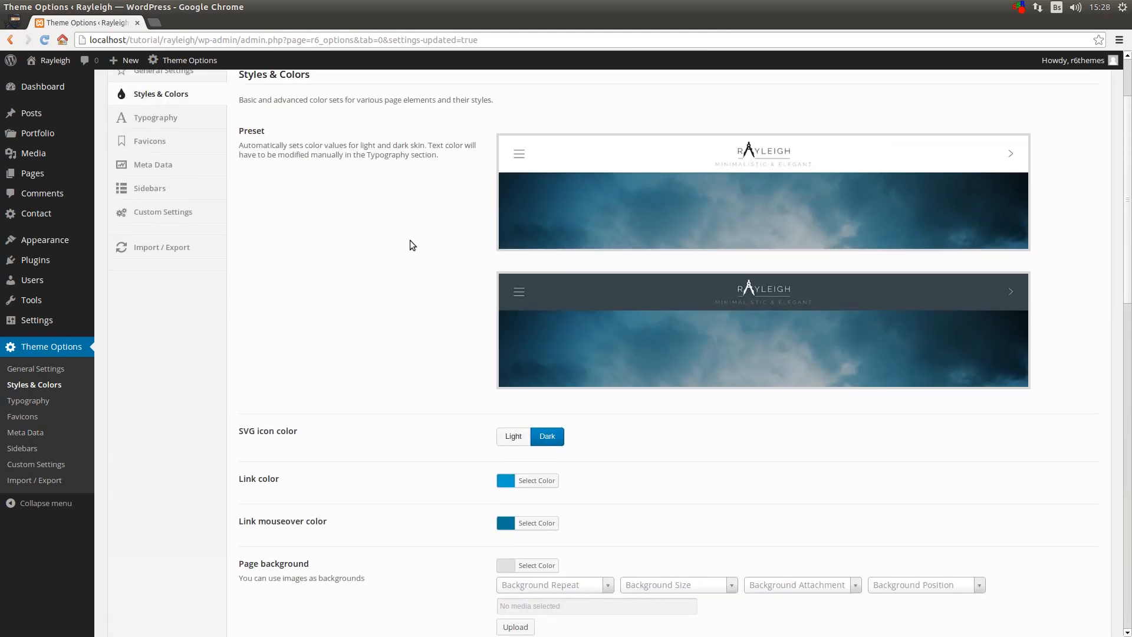
Set the Heading 1 font to Open Sans in the Typography options
click(176, 120)
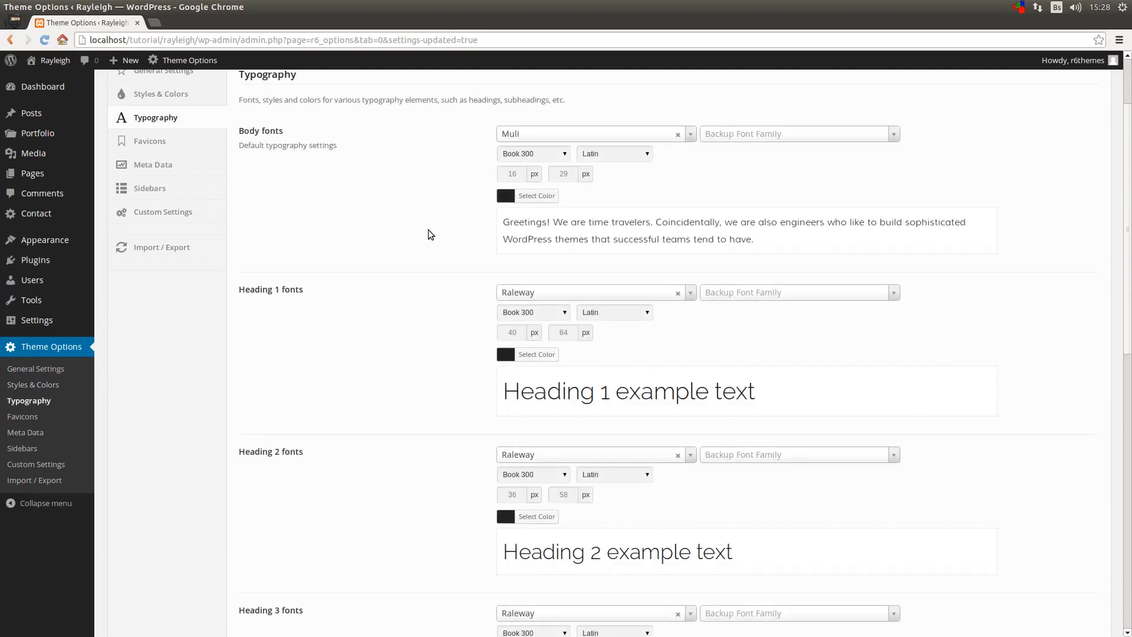
scroll(428, 229, down, 1)
click(643, 287)
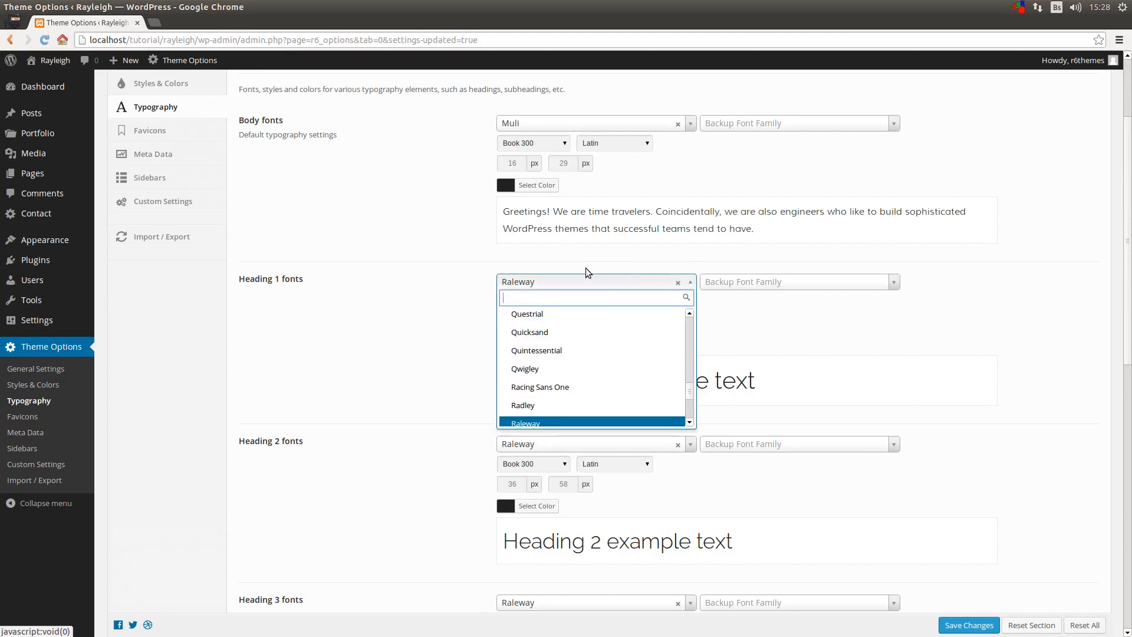
text(open sans)
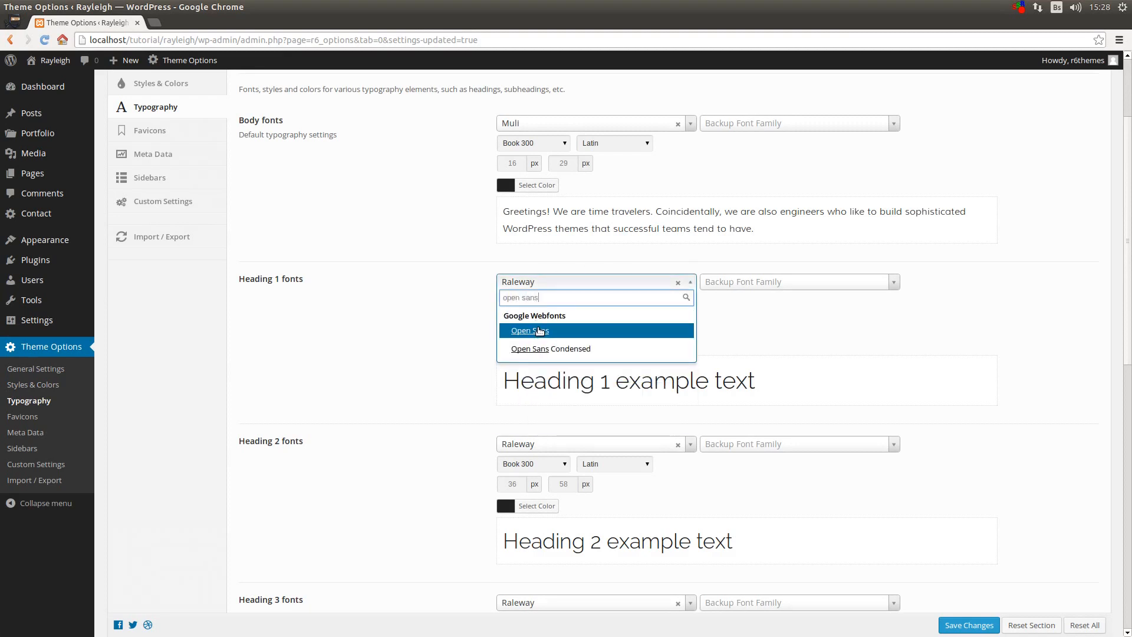
click(537, 331)
Change the Heading 1 text color to turquoise
click(525, 342)
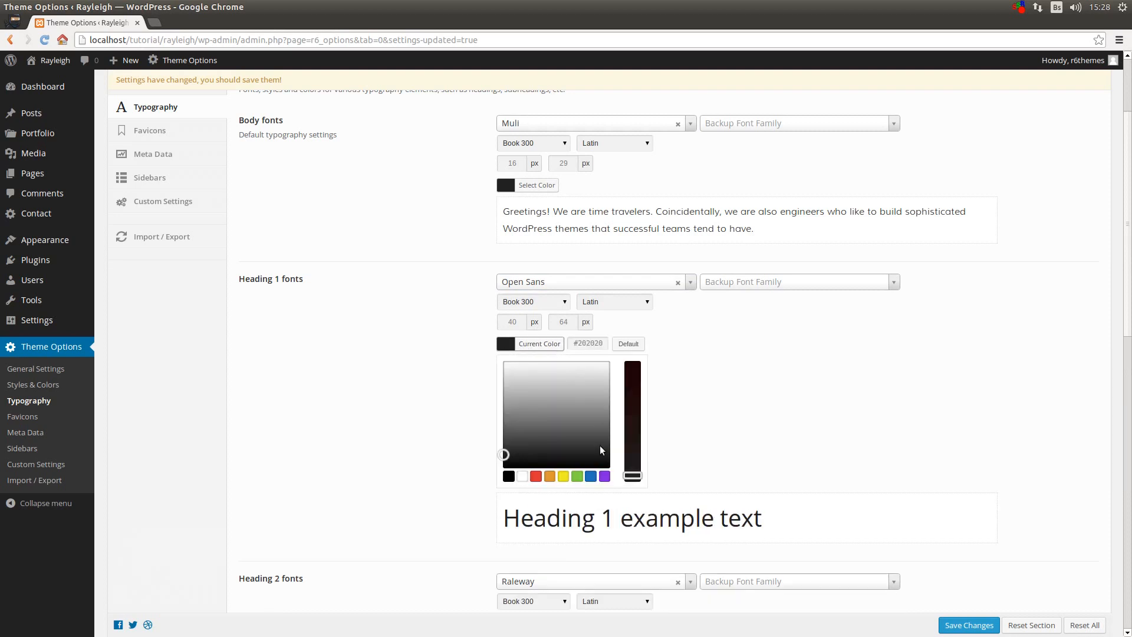
click(591, 477)
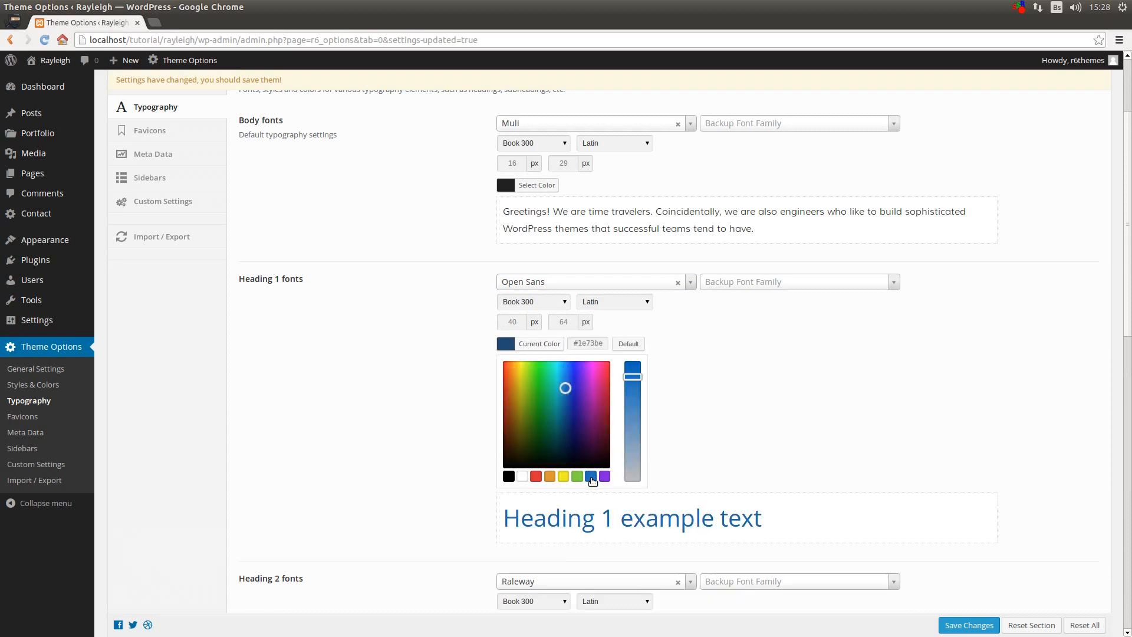
click(552, 373)
click(406, 369)
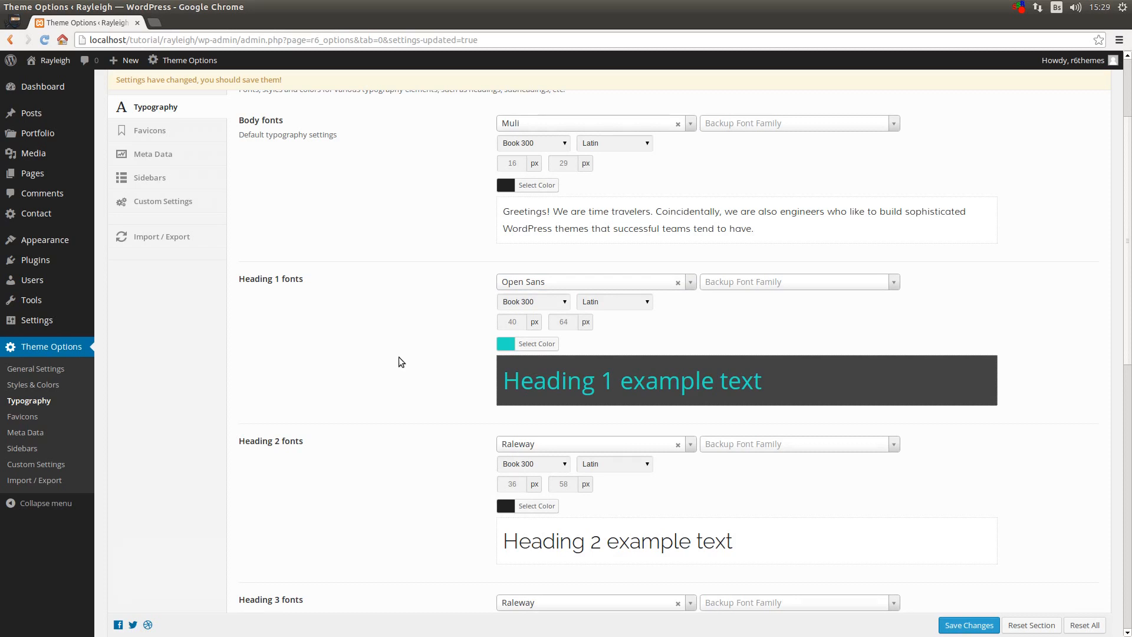
Review the Favicons options and the Meta Data fields for keywords, description and author
click(181, 130)
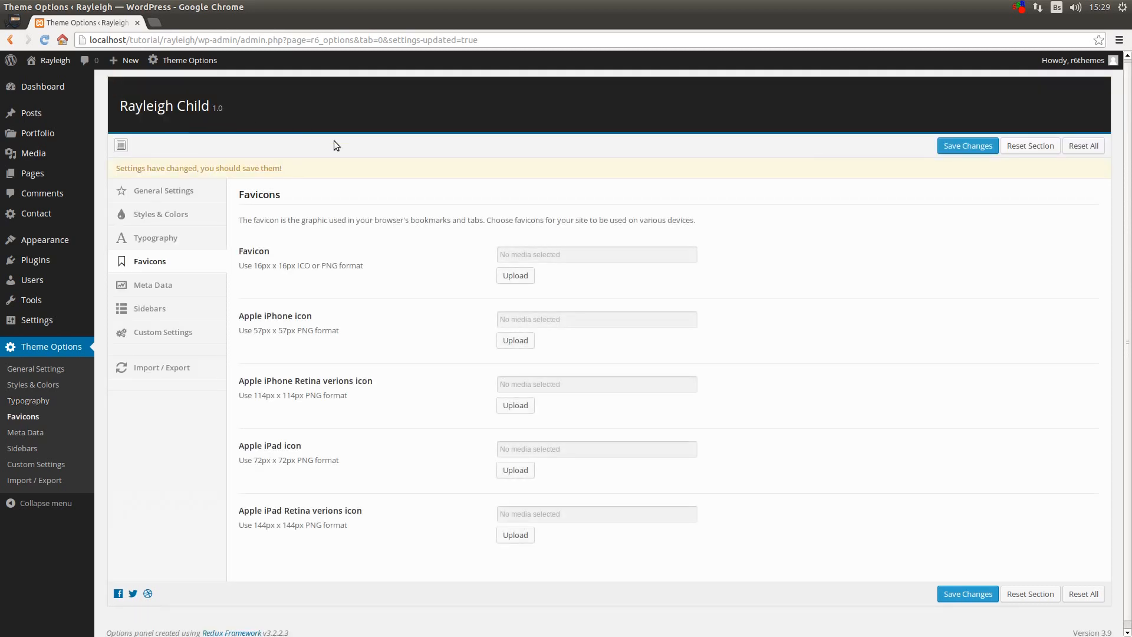
scroll(454, 277, down, 1)
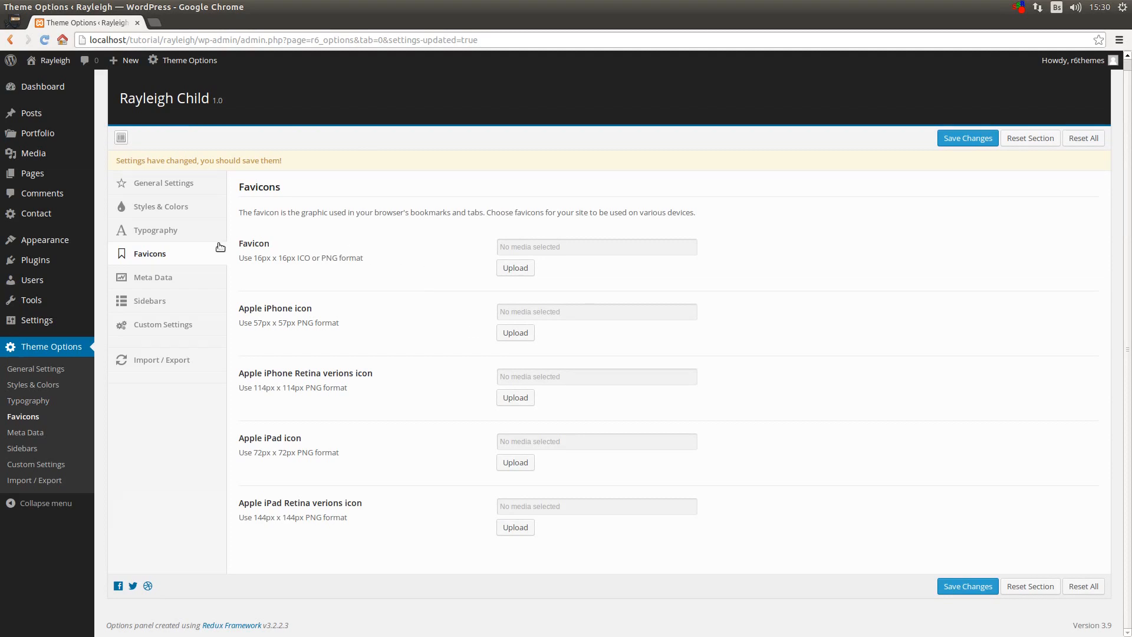
click(172, 277)
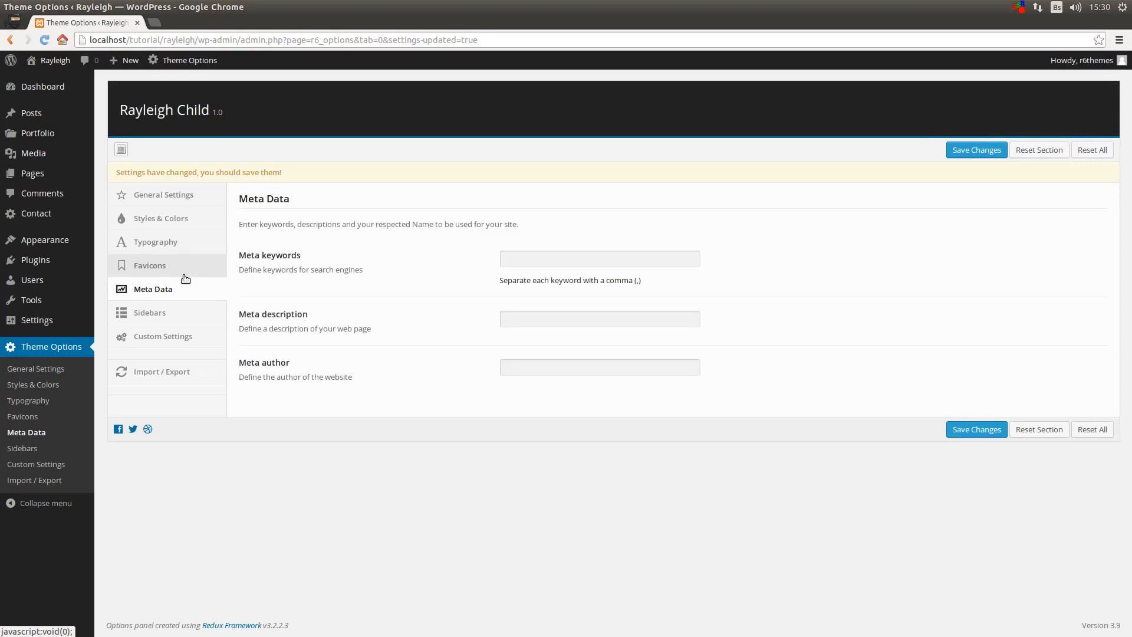
click(543, 262)
click(535, 314)
click(517, 361)
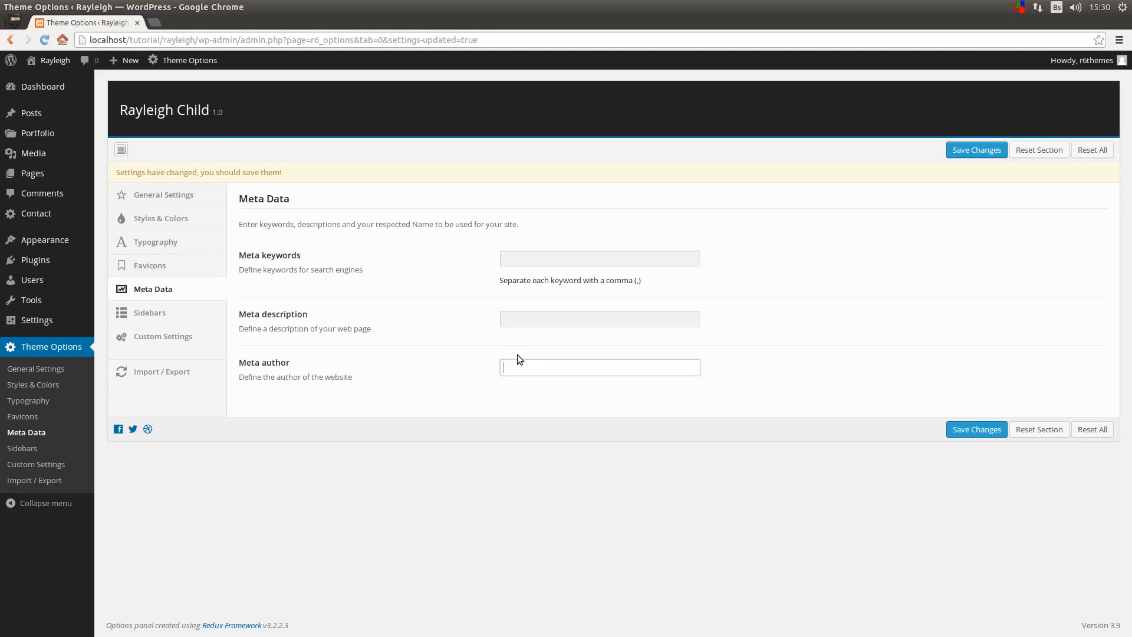
click(401, 317)
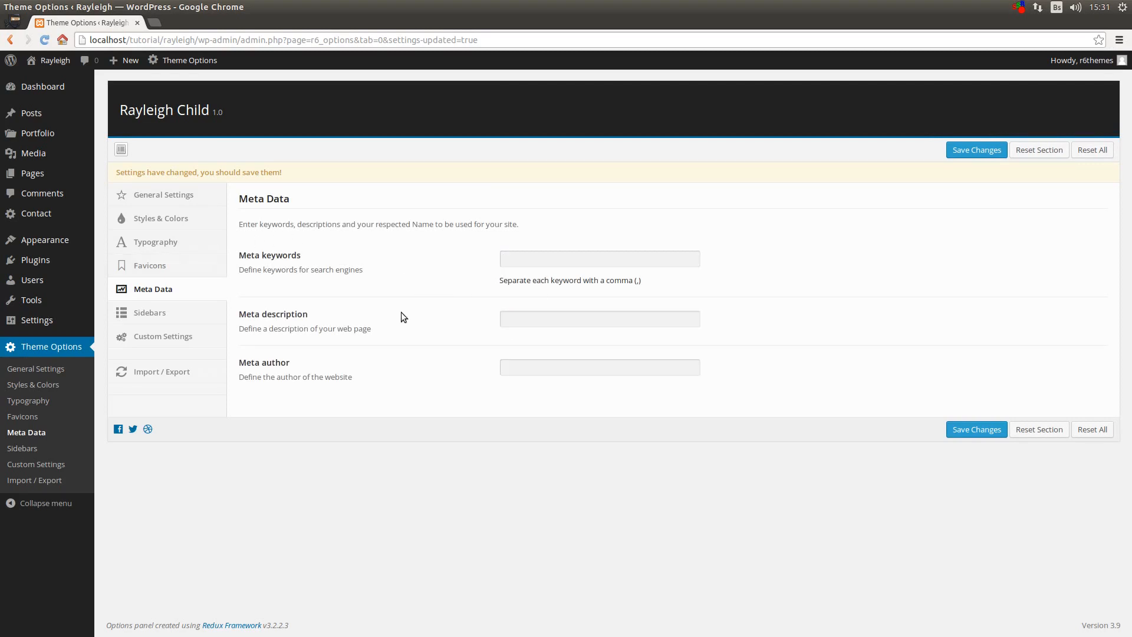
Review the Sidebars options and the Custom Settings areas for tracking, CSS and JavaScript code
click(146, 314)
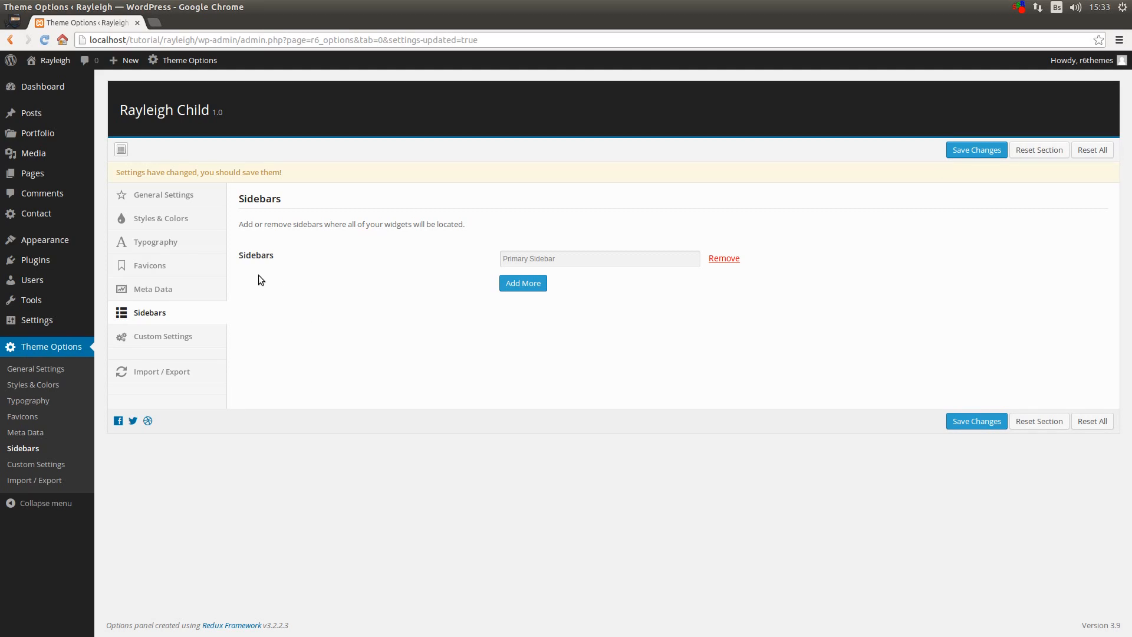
click(230, 336)
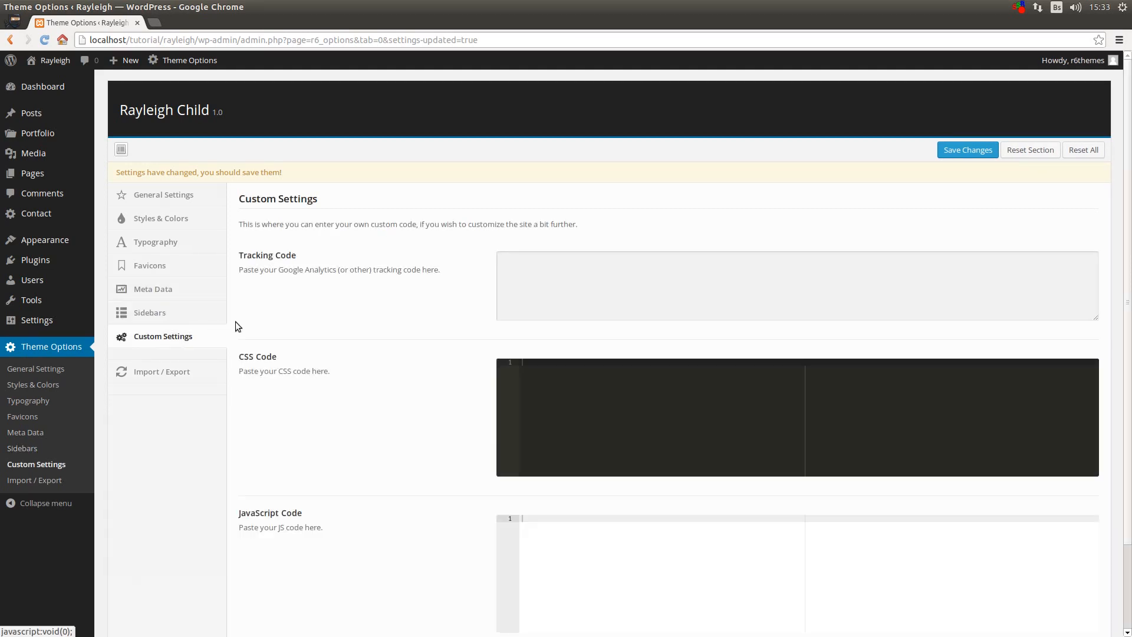
scroll(385, 364, down, 2)
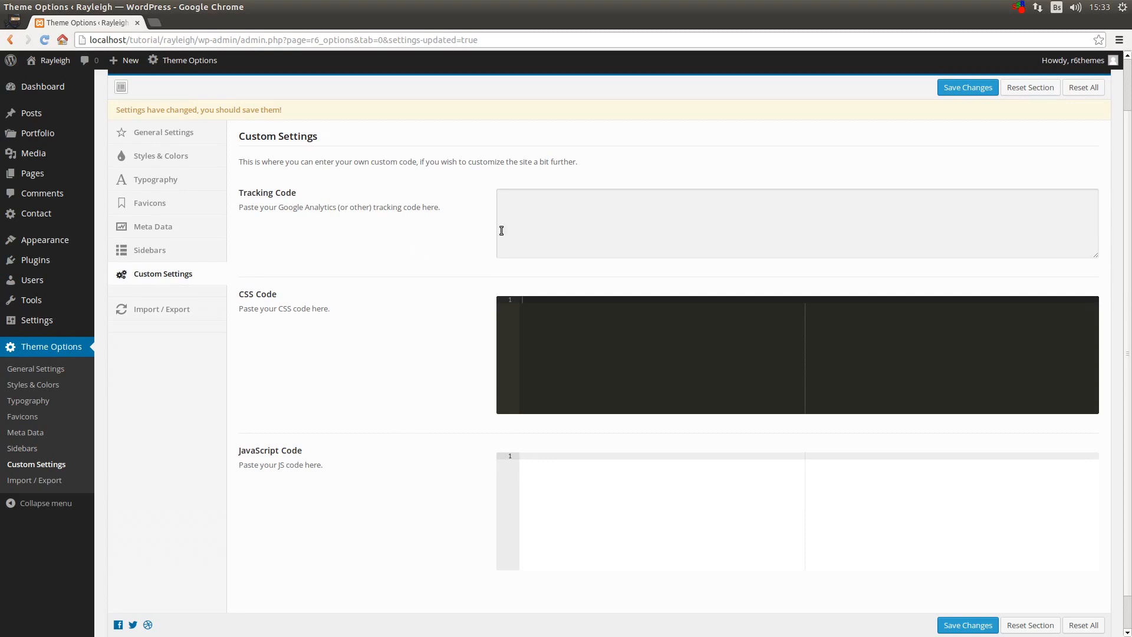
click(542, 206)
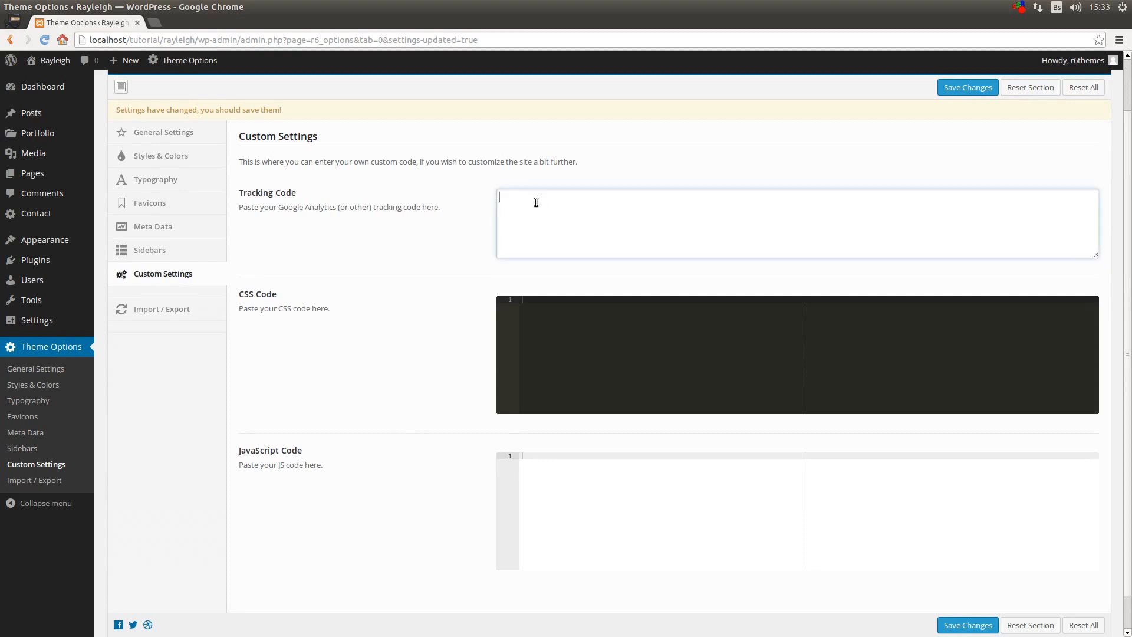
click(443, 235)
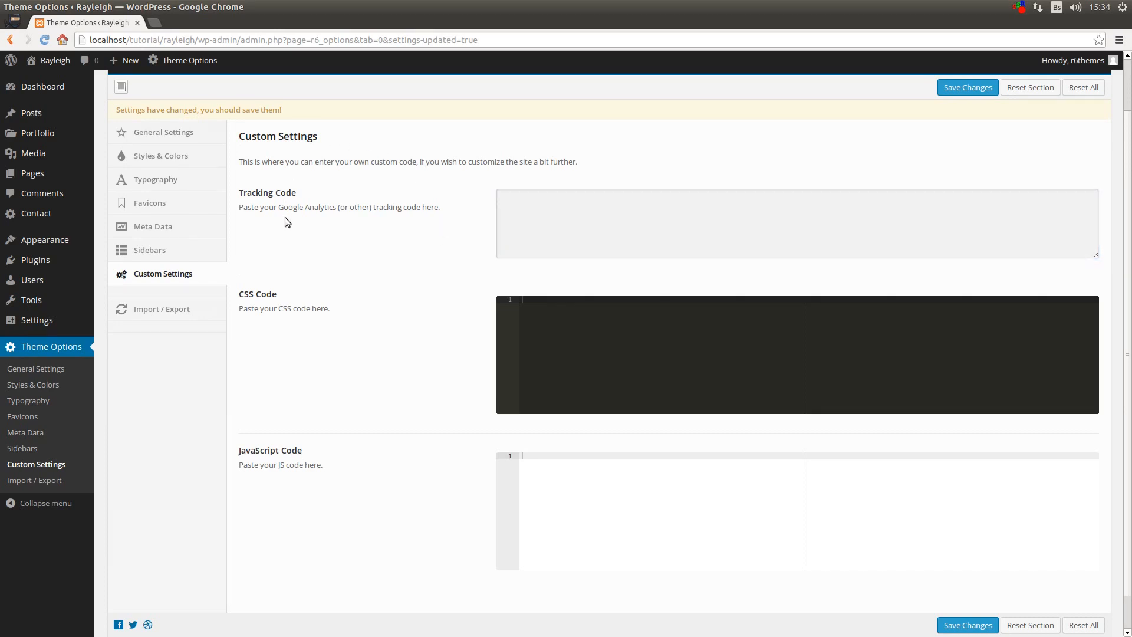
scroll(263, 246, up, 2)
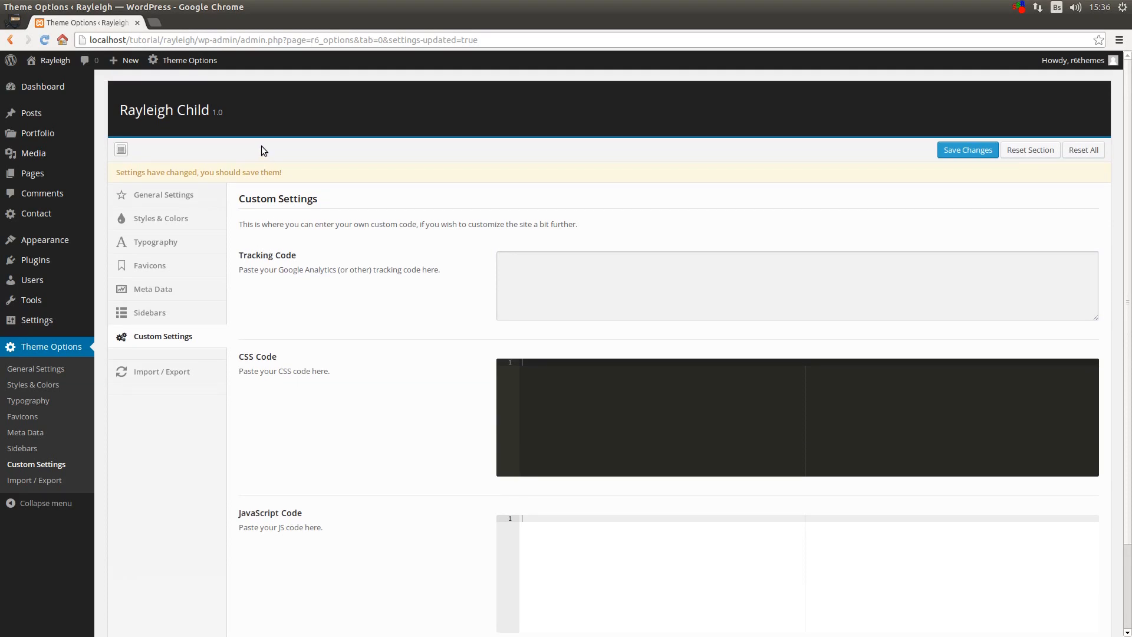
Leave the theme options without saving and start a new page titled "Homepage"
mouse_move(65, 176)
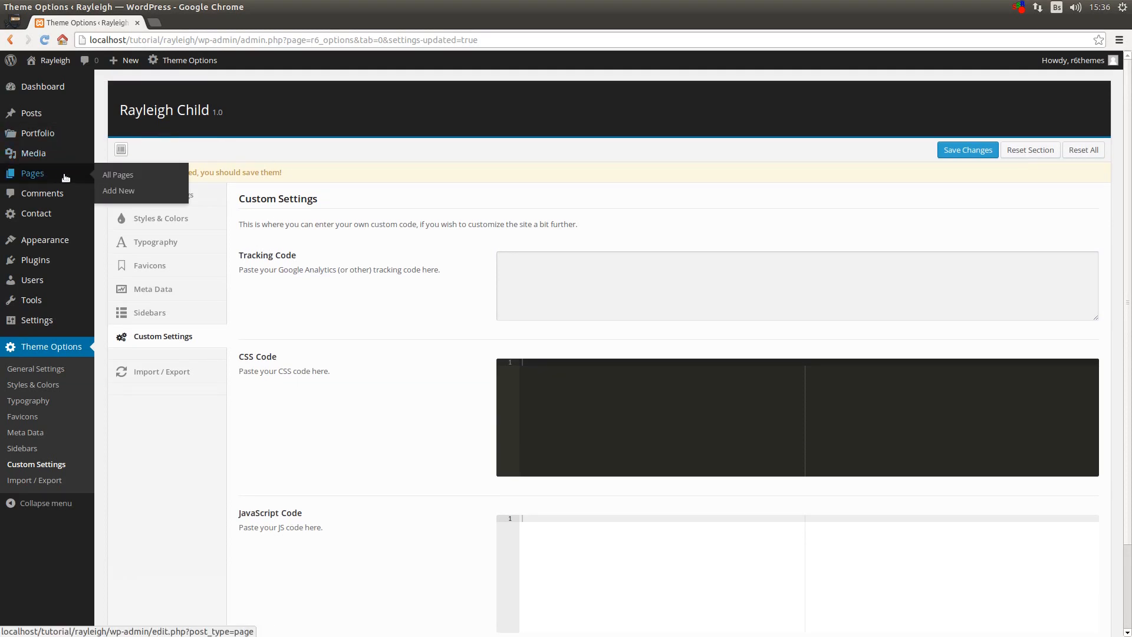
click(137, 193)
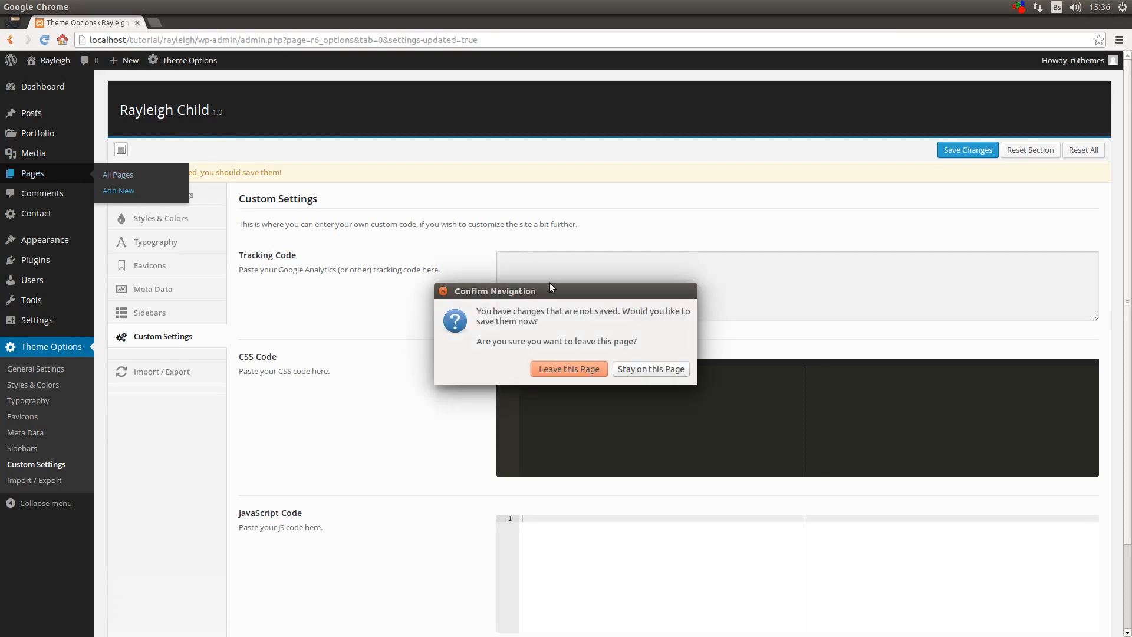
click(589, 373)
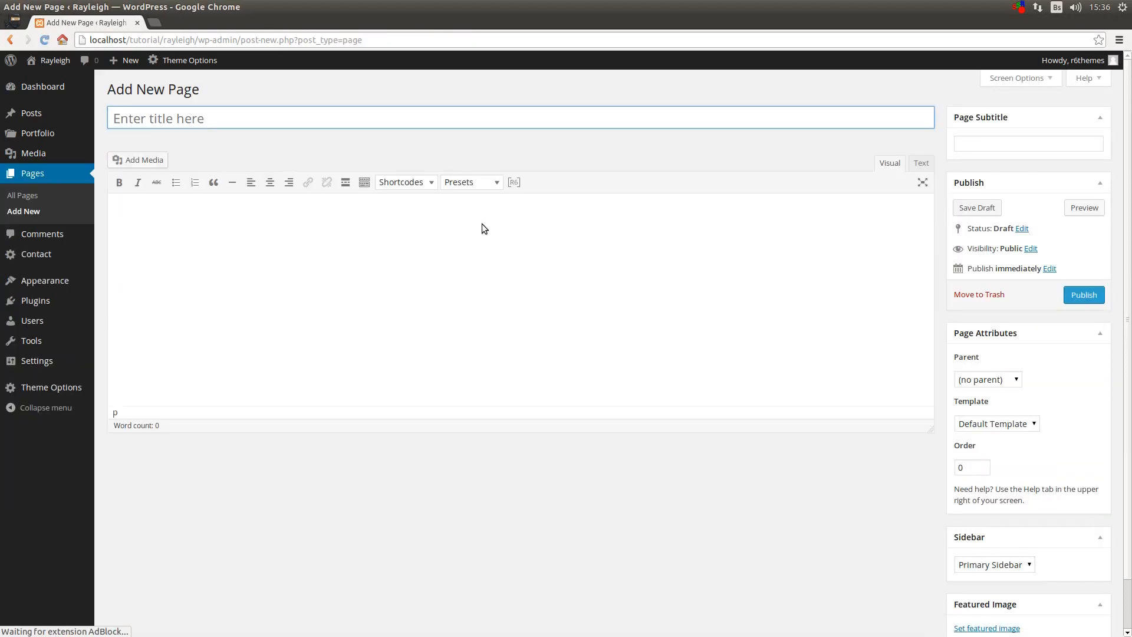
text(Homepage)
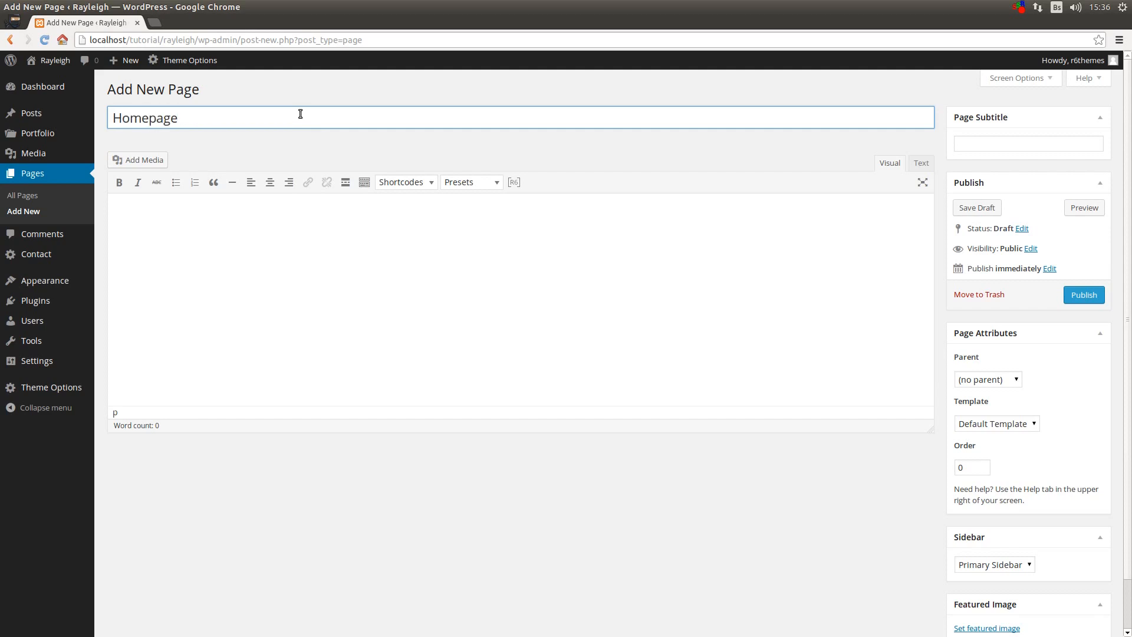
Assign the Homepage template to the new page
click(990, 424)
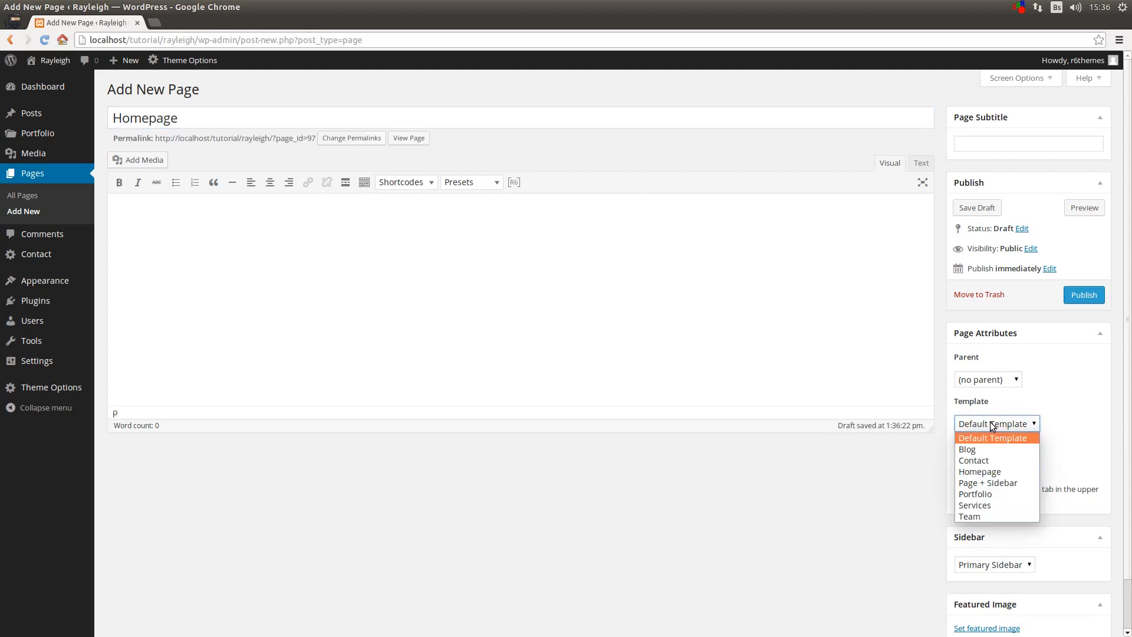
click(978, 472)
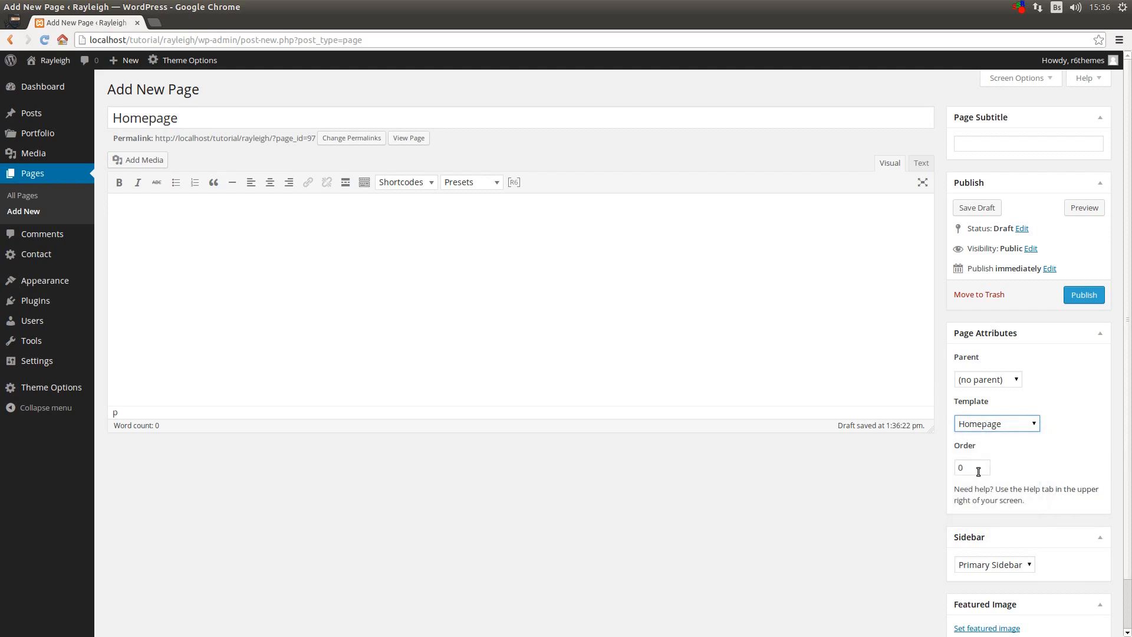
click(889, 478)
Start a Slider shortcode for the page content and add two more slides to it
click(412, 184)
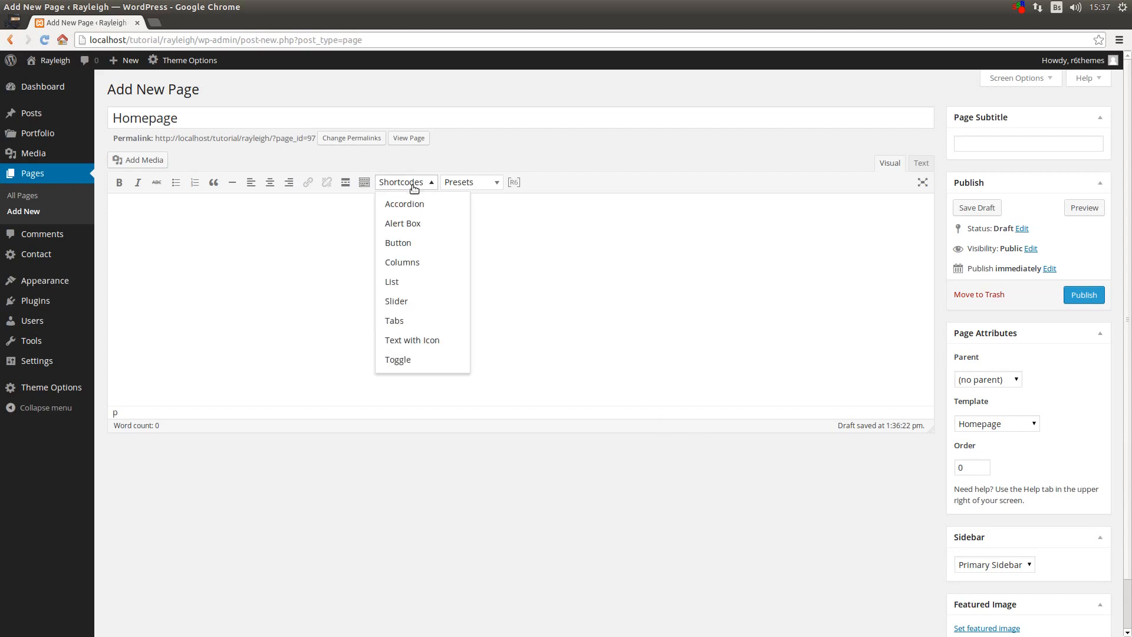
click(408, 302)
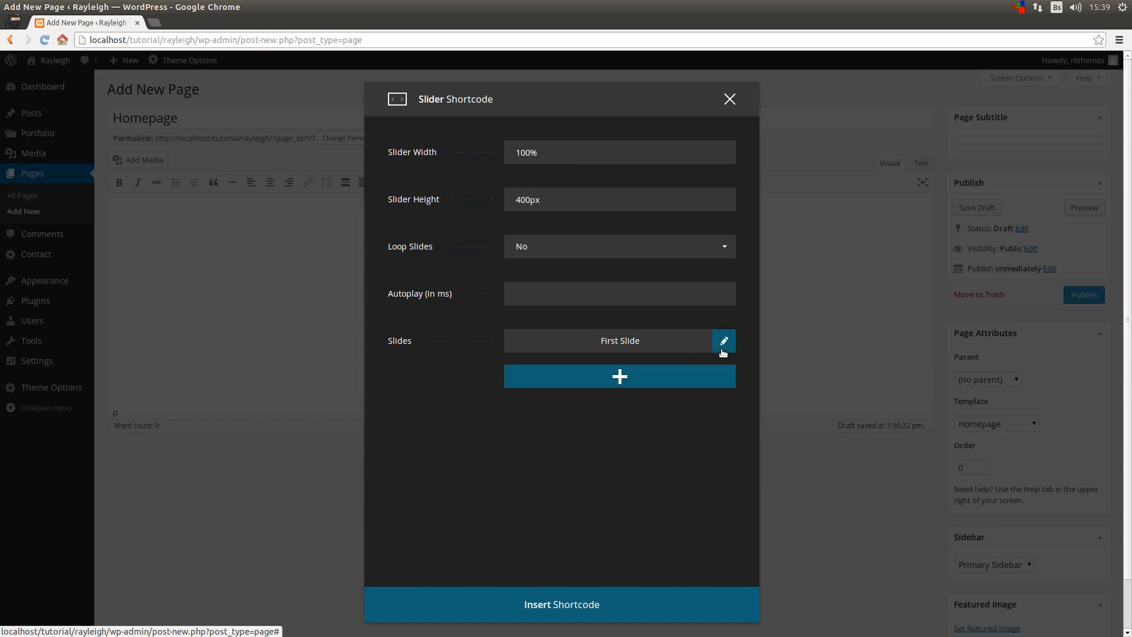
click(720, 374)
click(713, 406)
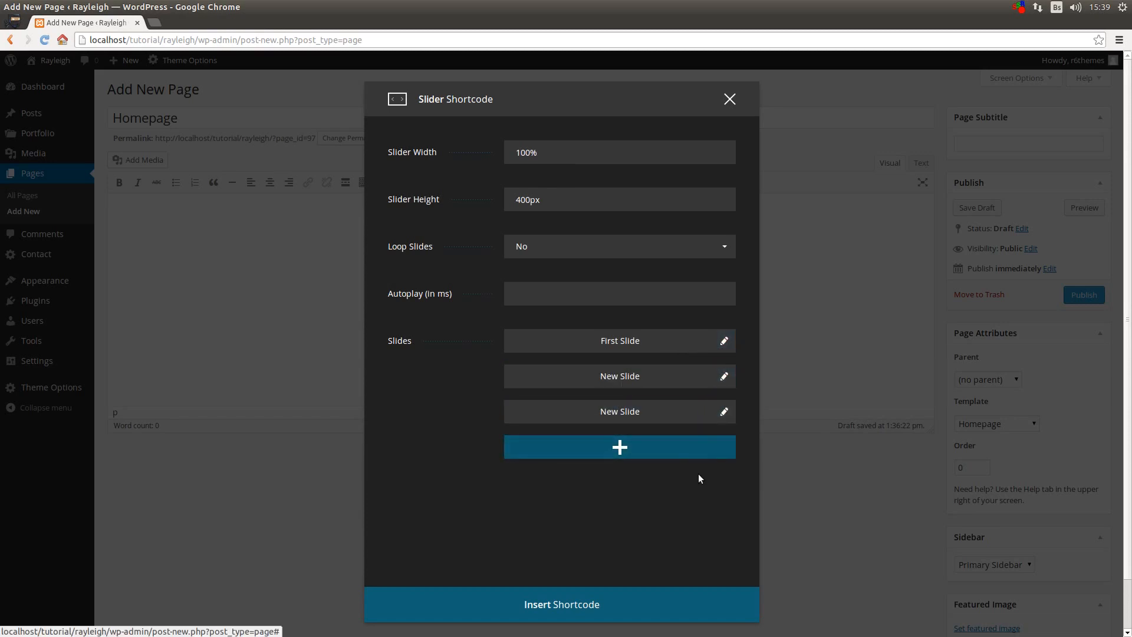
Give the first slide the caption "Less is more, more or less" and keep Image as its slide type
click(724, 341)
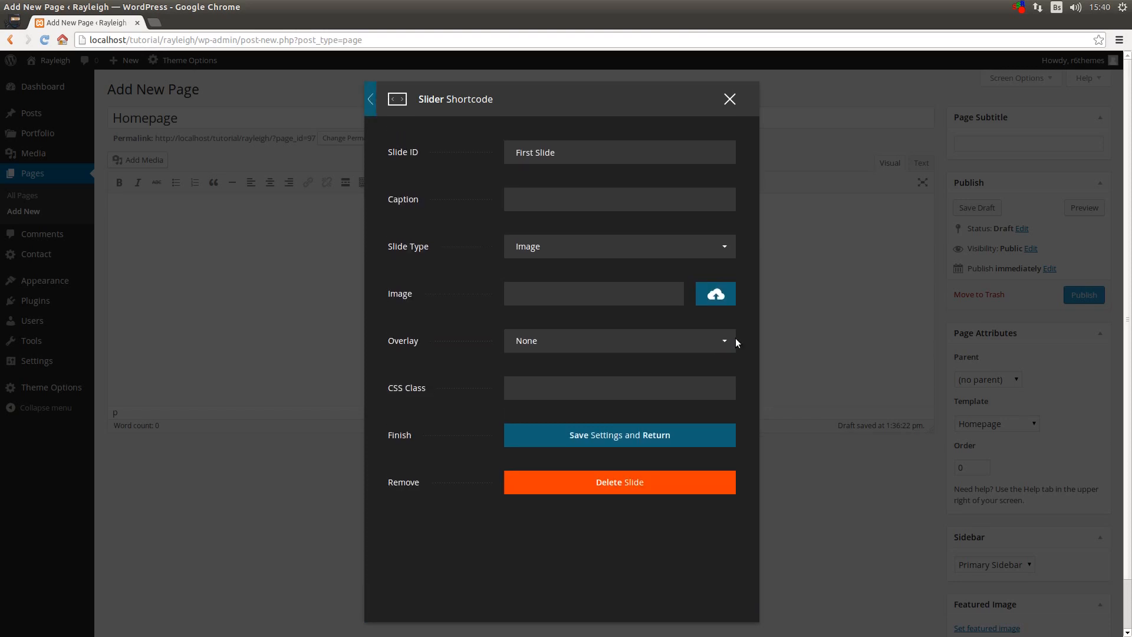
click(689, 196)
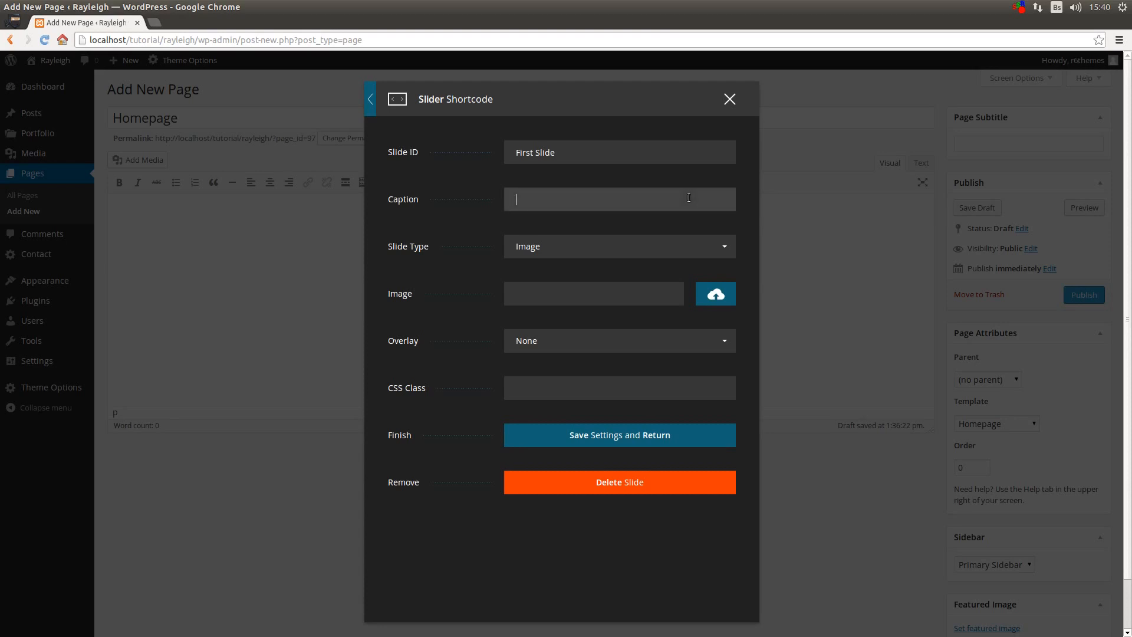
text(Less is more, more or less)
click(672, 250)
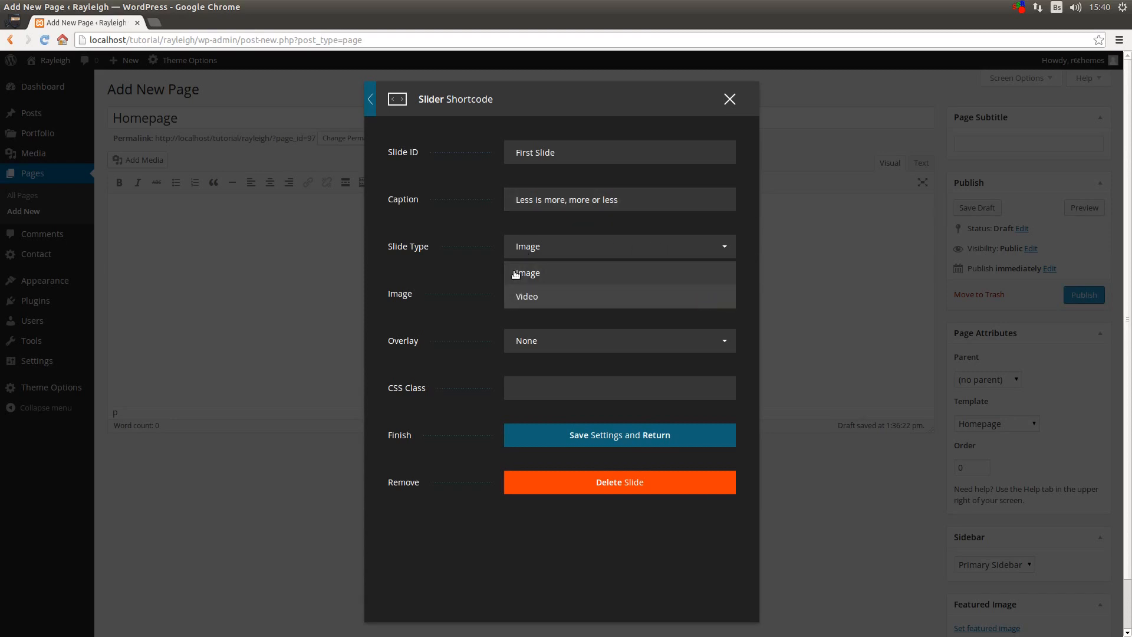
click(529, 254)
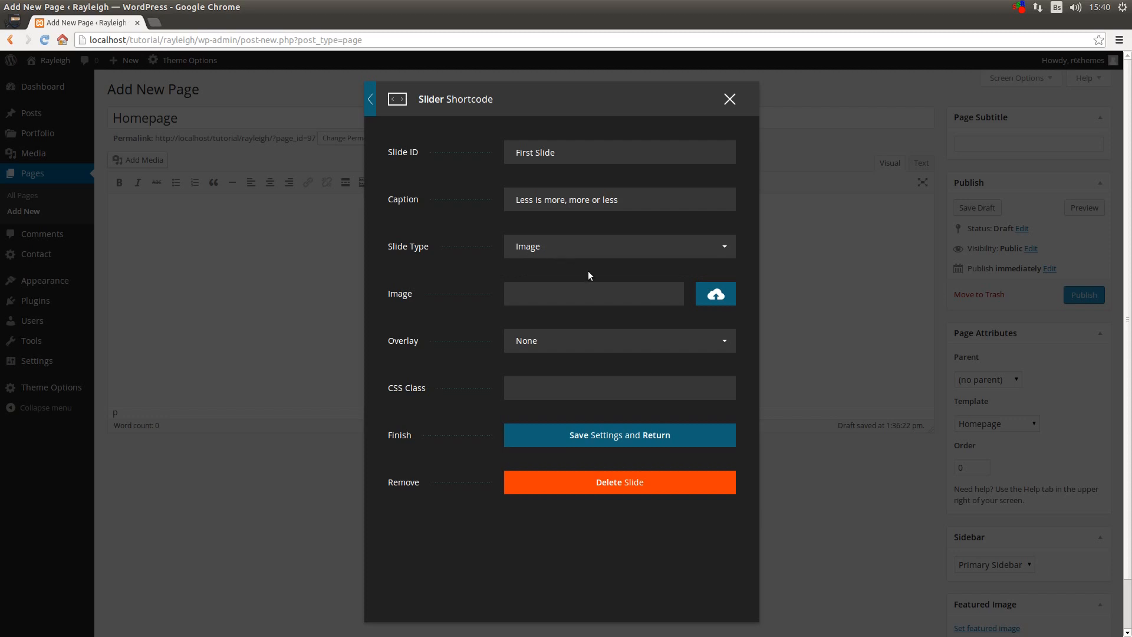
Upload 1.jpg, 2.jpg, 3.jpg and 4.mp4 from the Downloads/Images/slides folder and use 1.jpg as the first slide's image
click(710, 293)
click(478, 364)
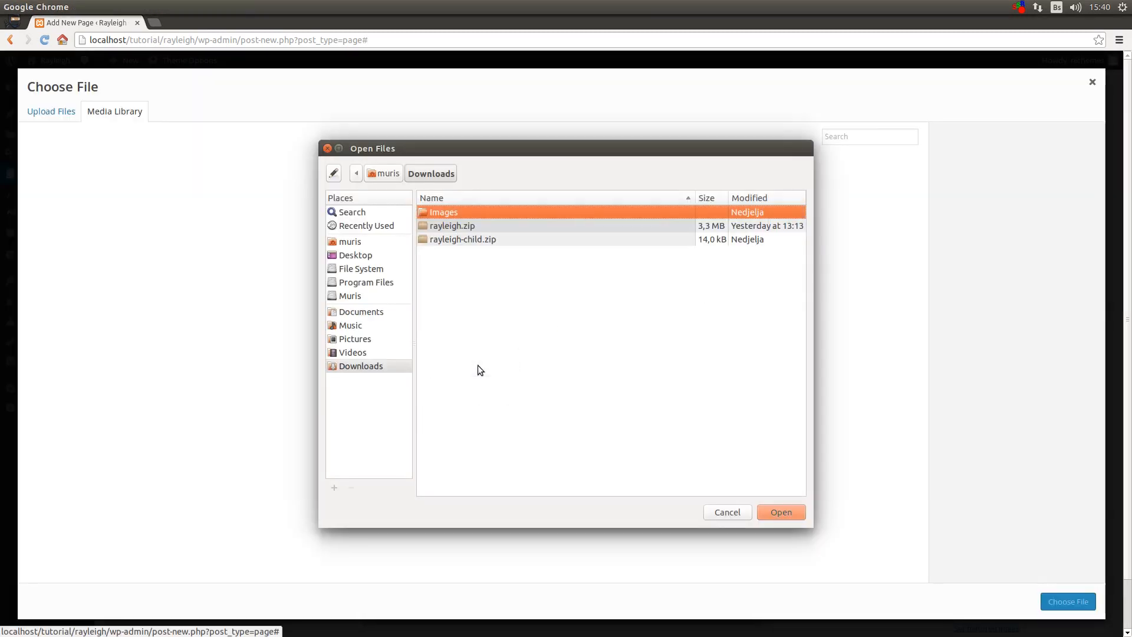
double_click(459, 212)
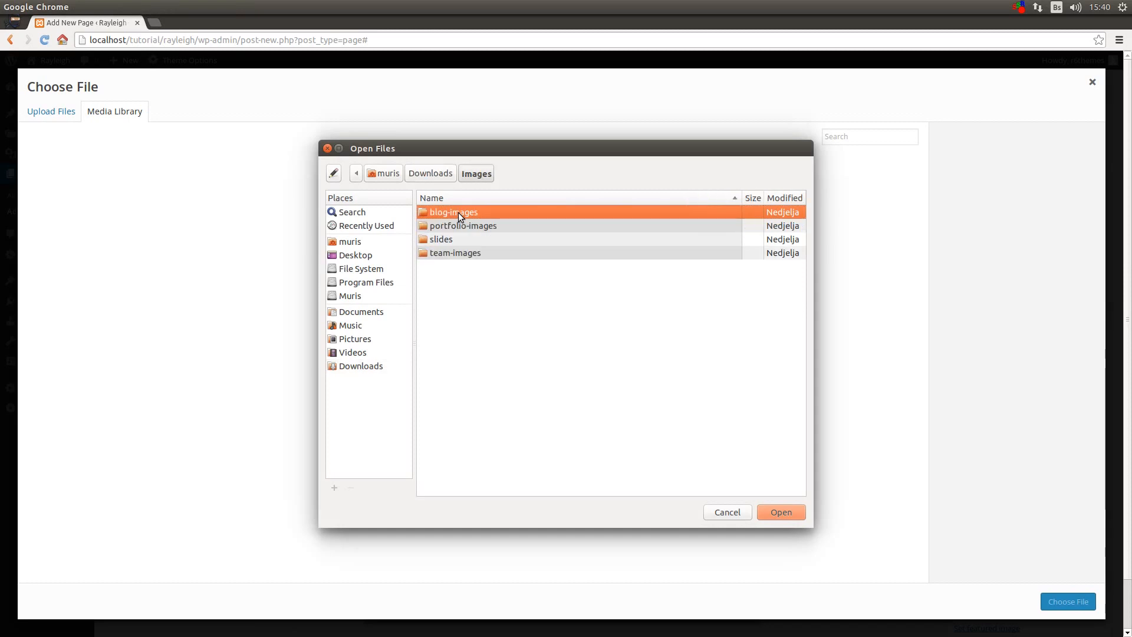
double_click(442, 239)
shift+click(443, 254)
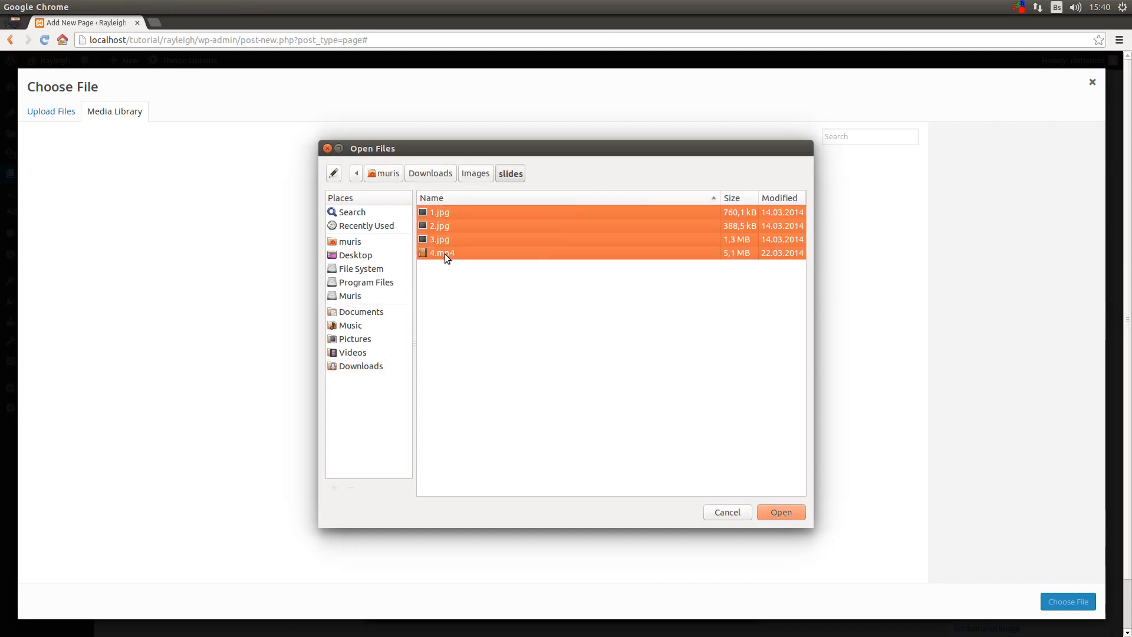
click(765, 512)
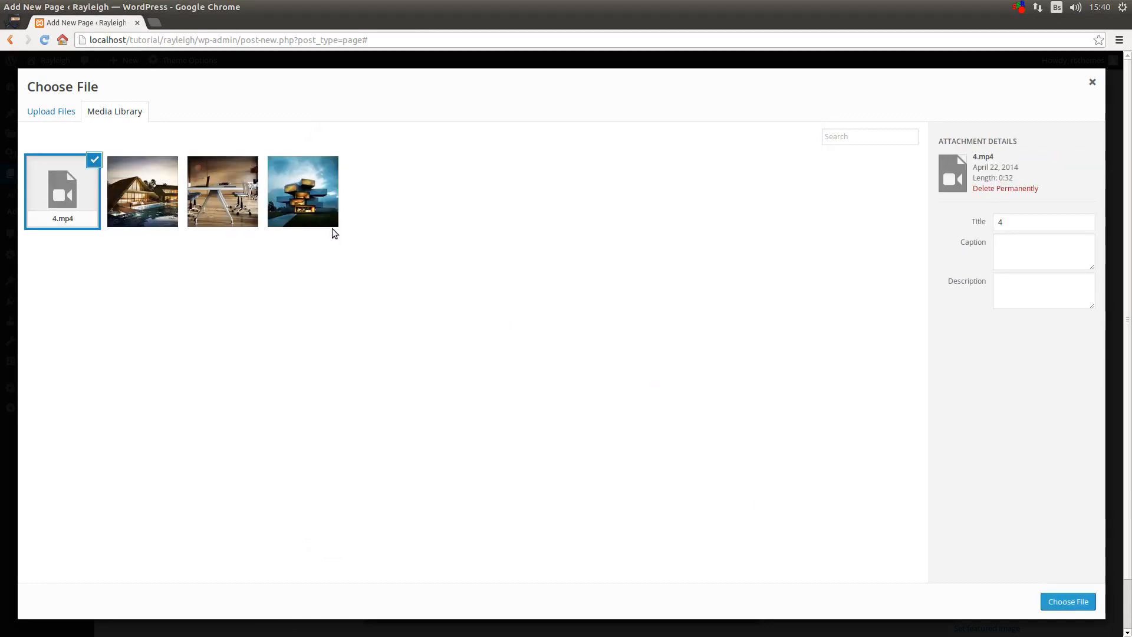
click(331, 225)
click(1068, 602)
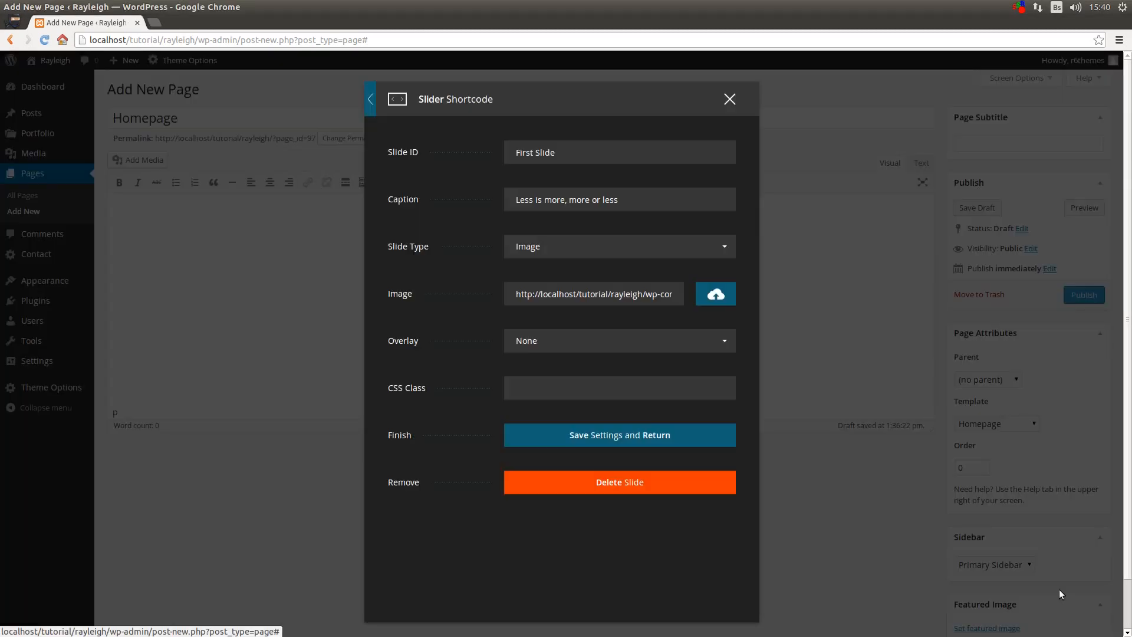
Set the first slide's overlay to Dark (25%) and save its settings
click(608, 349)
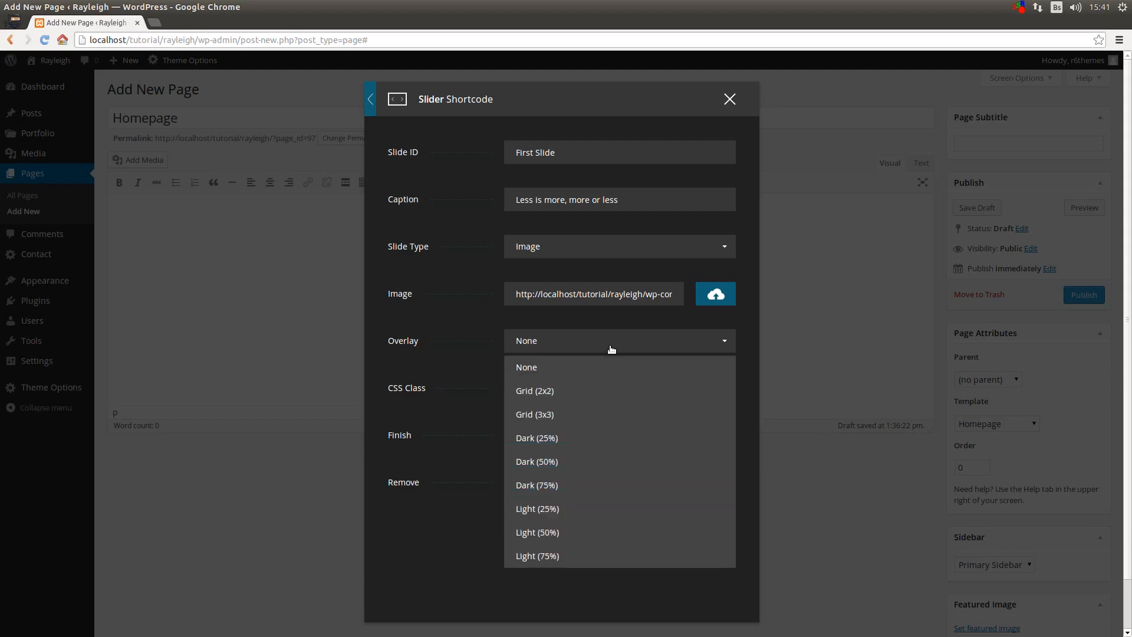
click(592, 437)
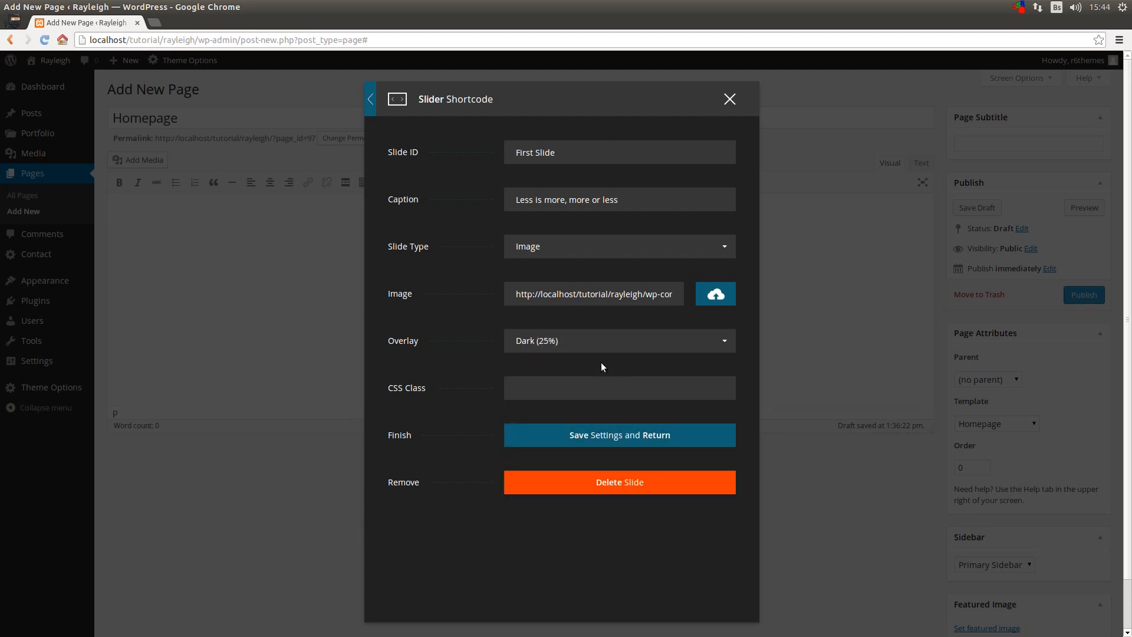
click(602, 434)
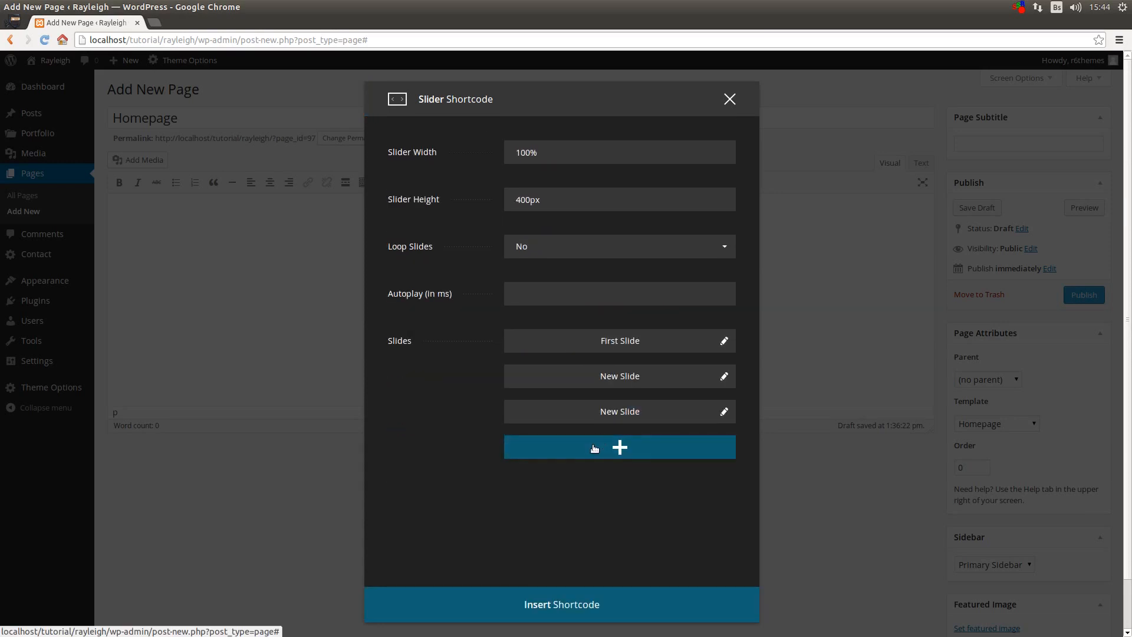
Set the second slide's ID to "Second slide" and its caption to "Your caption text"
click(722, 383)
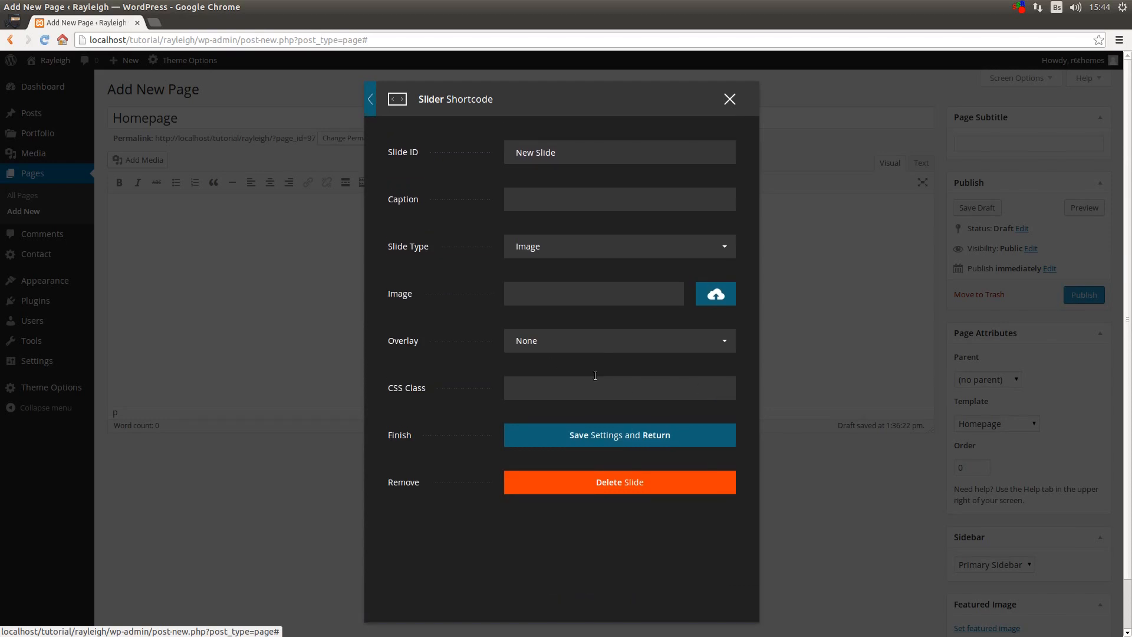
drag(560, 154, 504, 160)
text(Se)
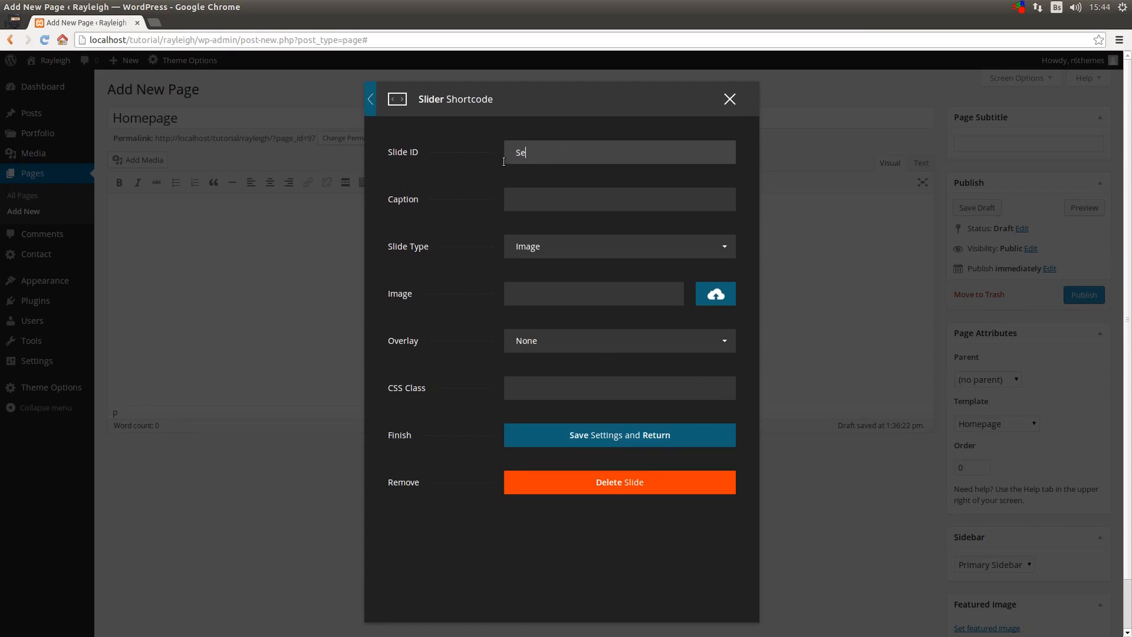
text(cond slide)
click(564, 203)
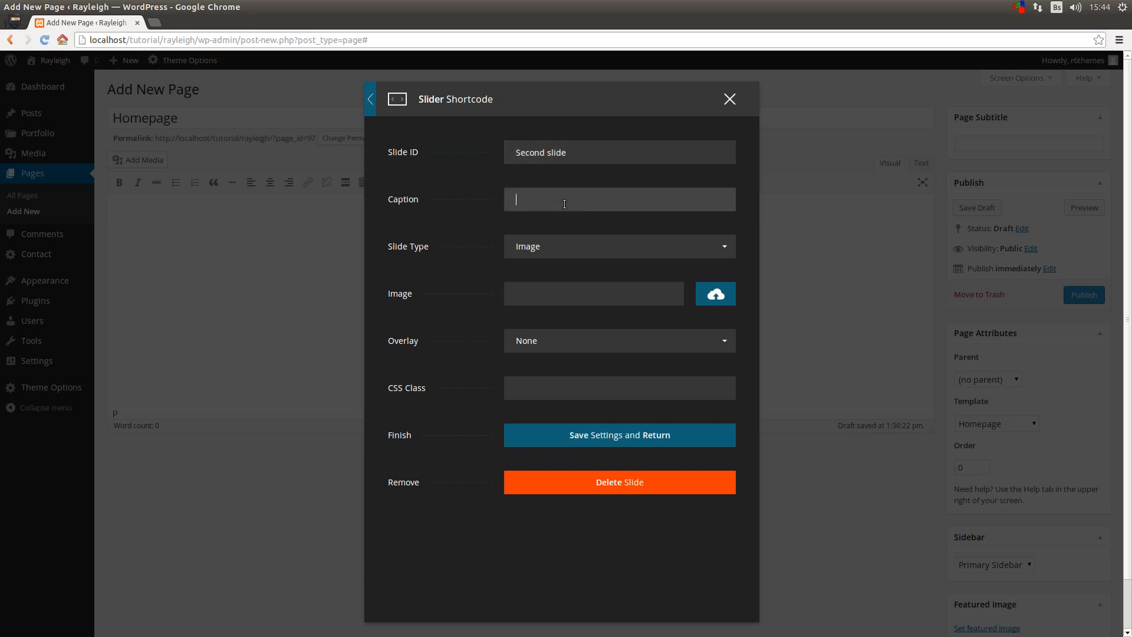
text(Your caption text)
Use 2.jpg from the media library as the second slide's image with a Dark (50%) overlay, and save the slide
click(715, 304)
click(227, 198)
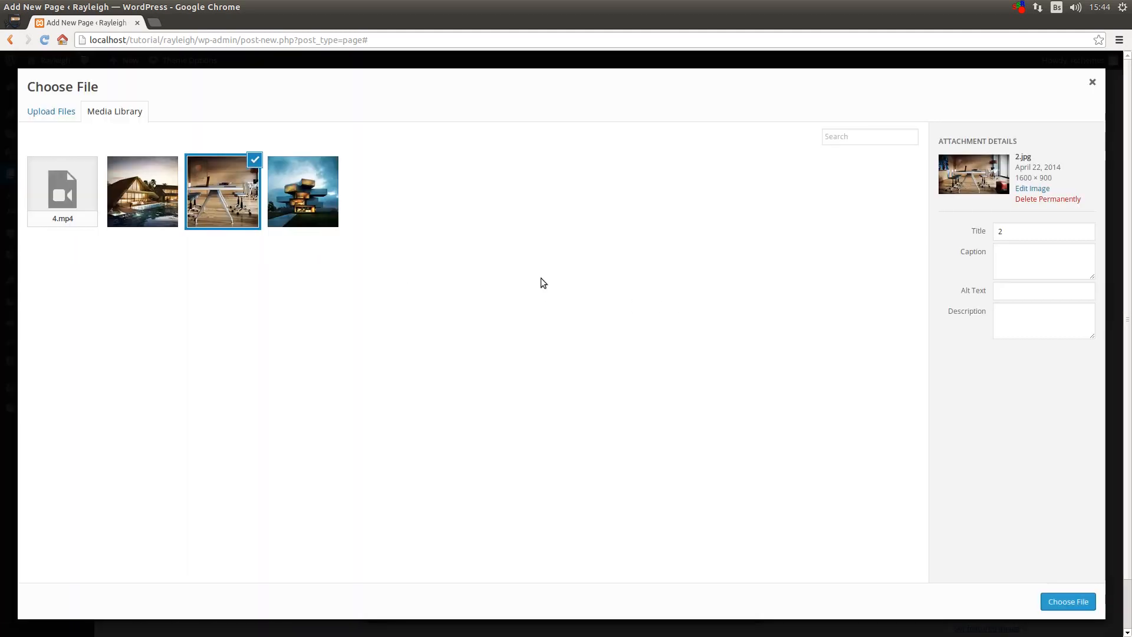
click(1070, 602)
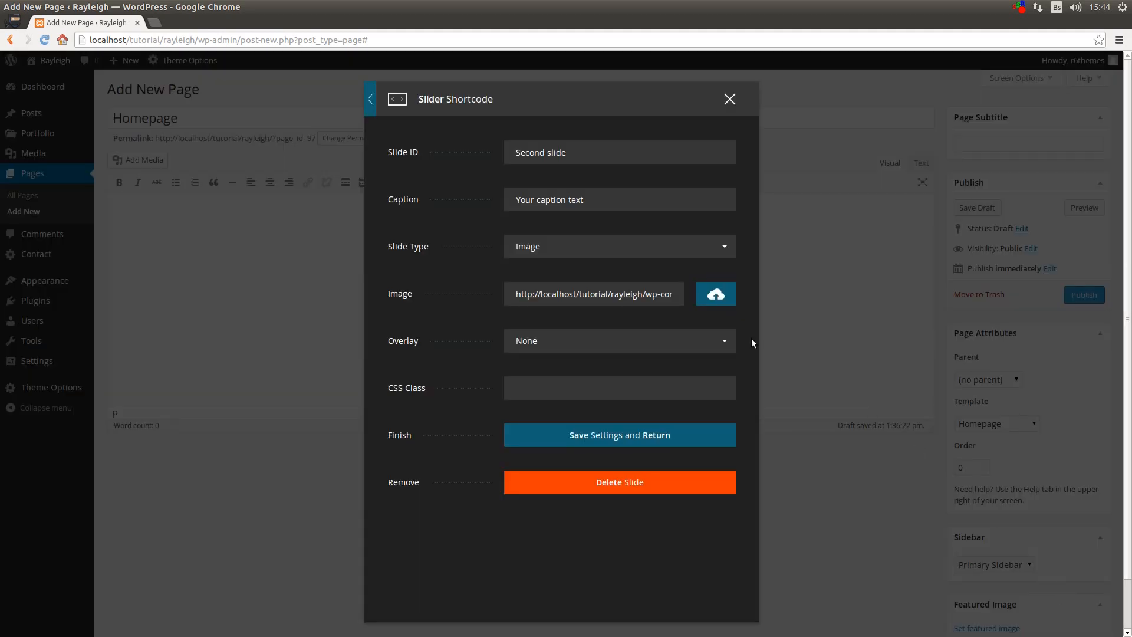
click(556, 347)
click(538, 468)
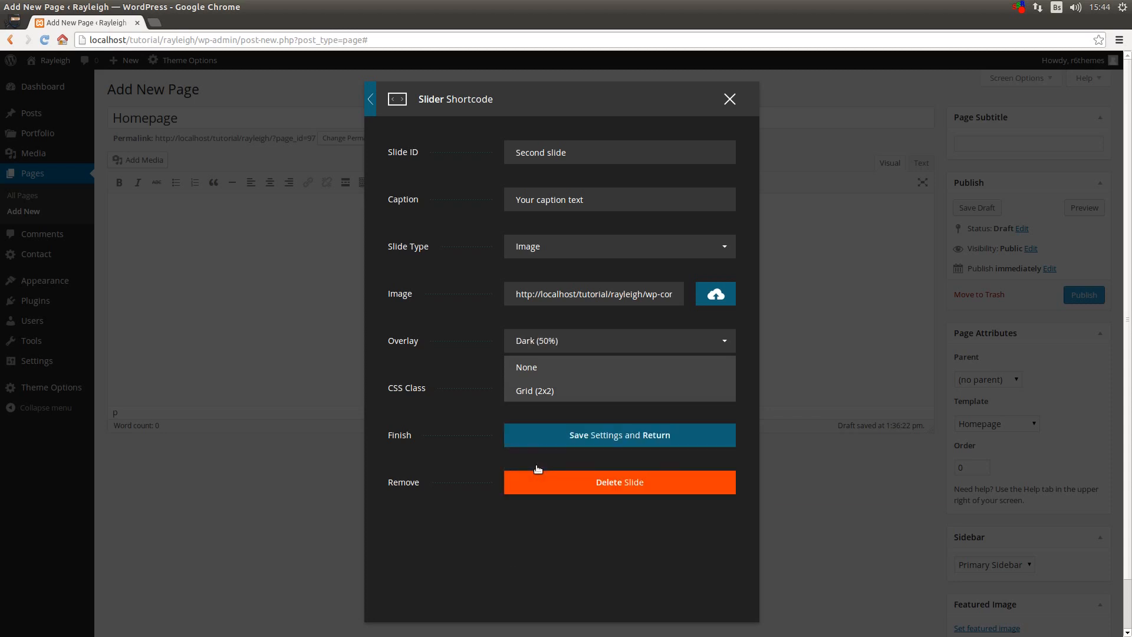
click(576, 436)
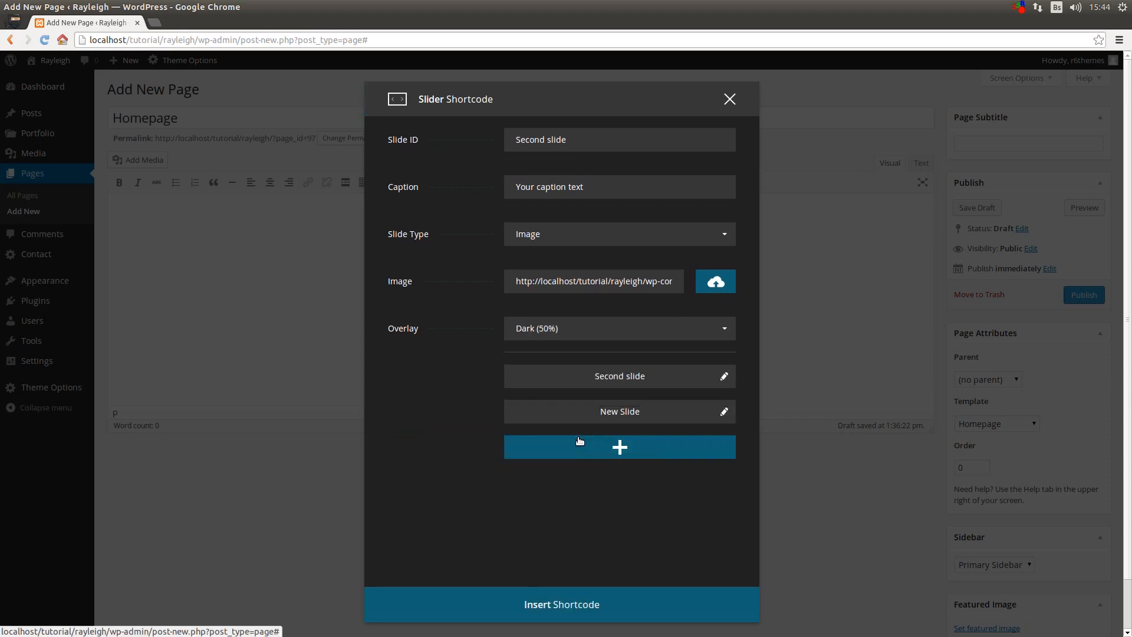
Set the last new slide's ID to "Third slide", assign 3.jpg as its image, and save the slide
click(726, 415)
drag(572, 148, 511, 165)
text(Third slide)
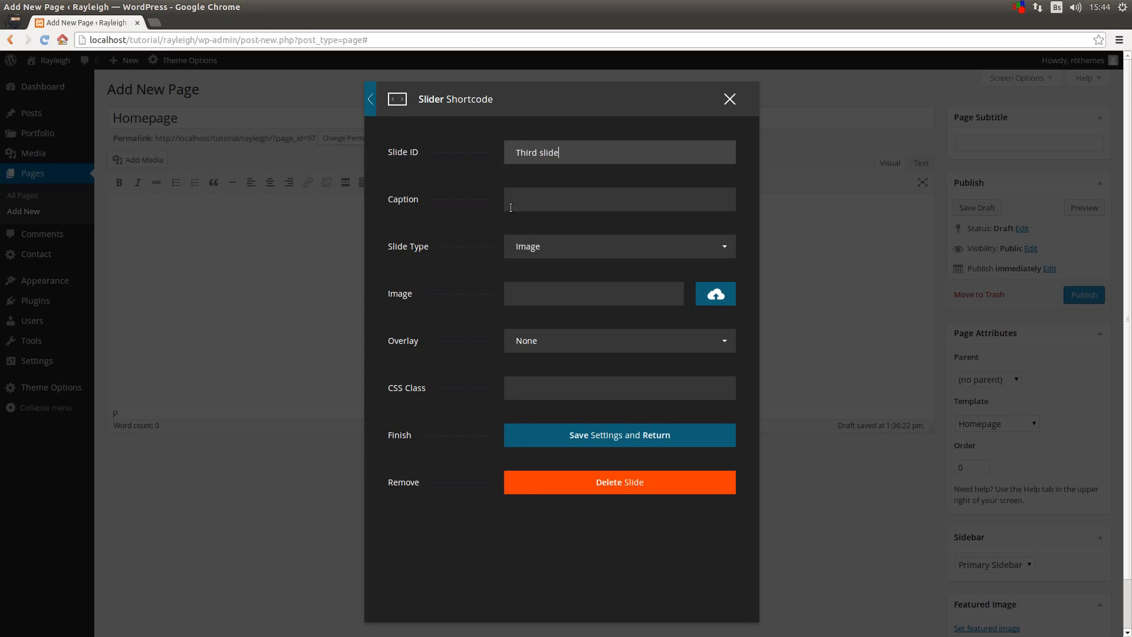
click(714, 294)
click(149, 210)
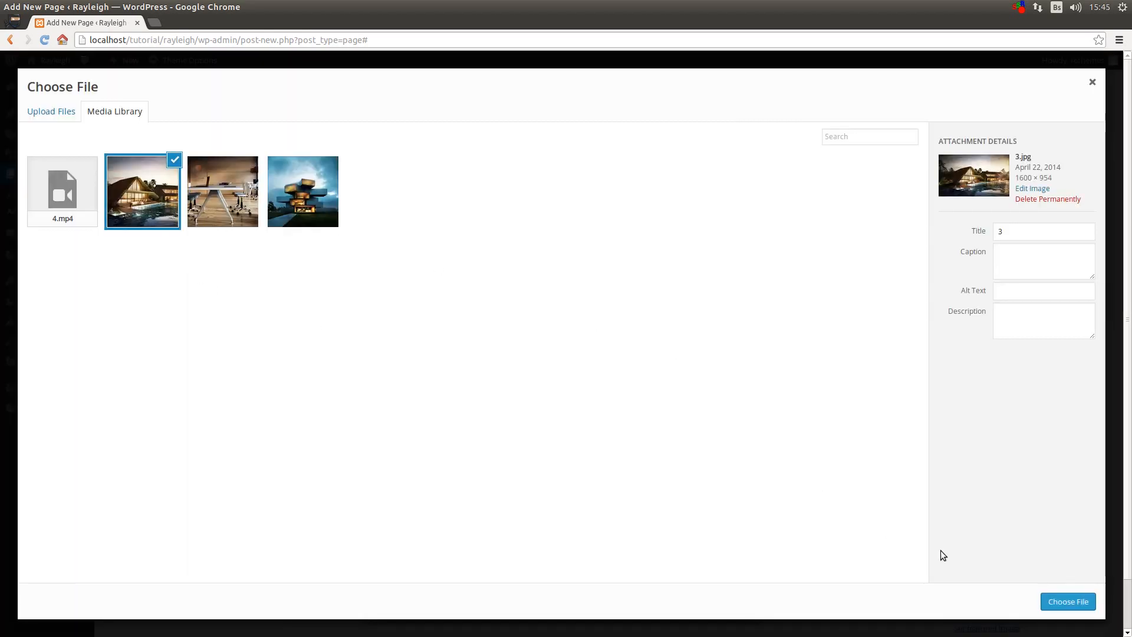
click(1056, 600)
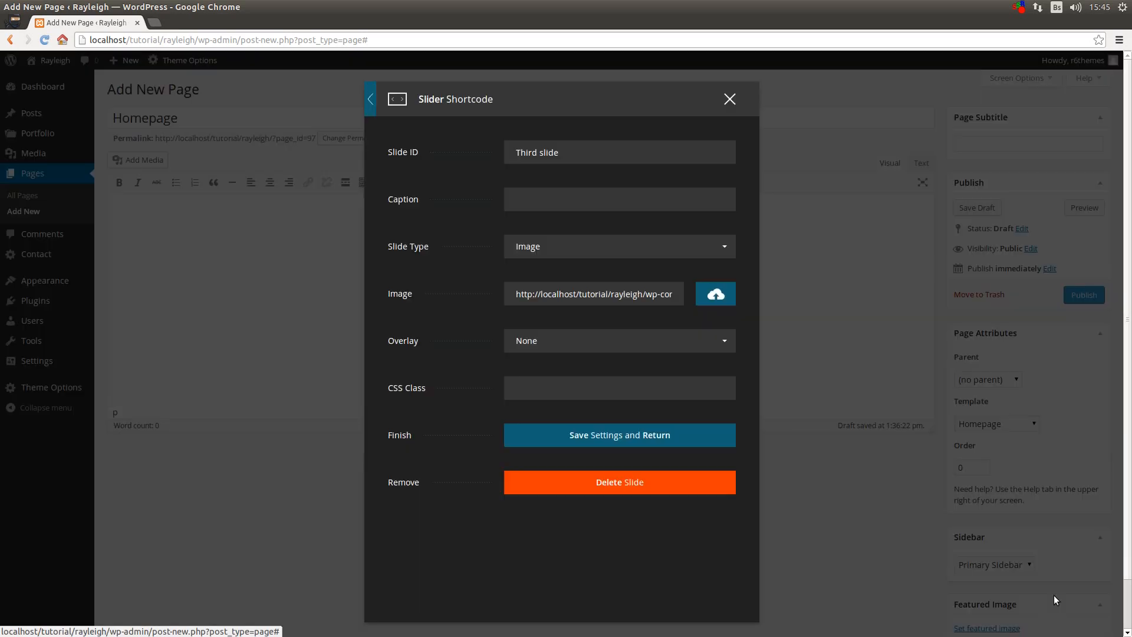
click(596, 434)
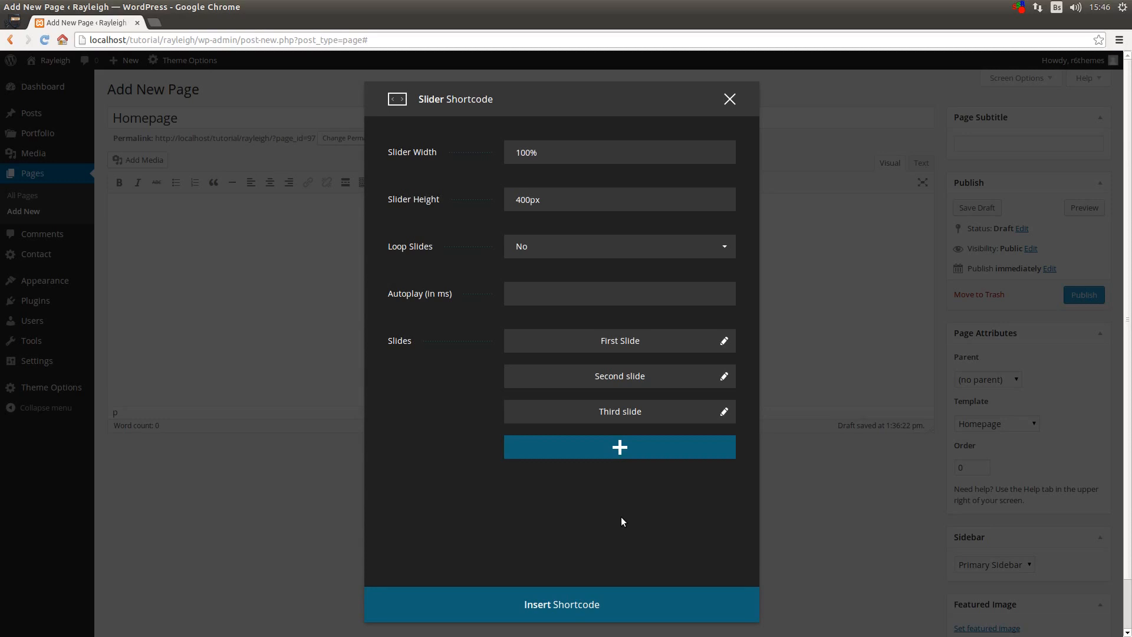
Add a fourth slide to the slider and set its slide type to Video
click(645, 449)
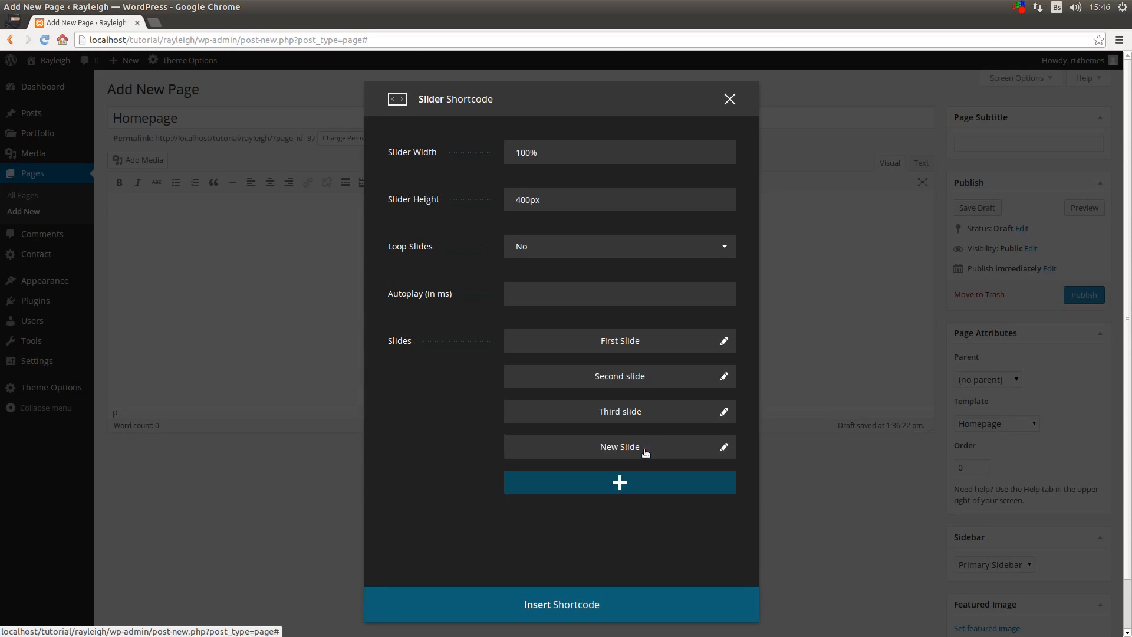
click(724, 446)
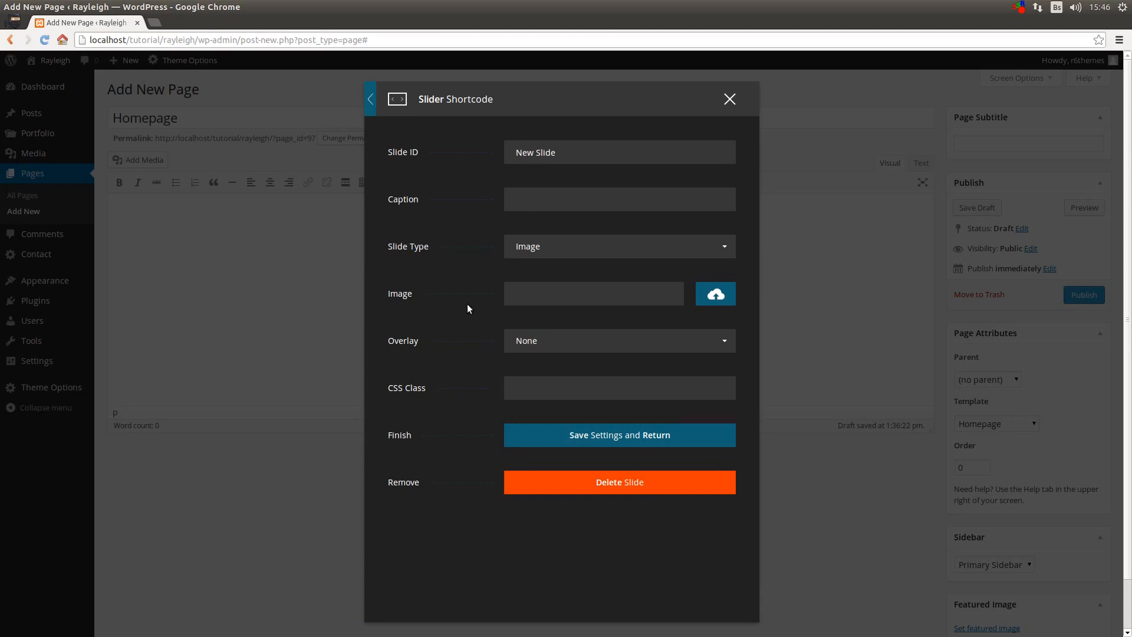
click(528, 252)
click(530, 297)
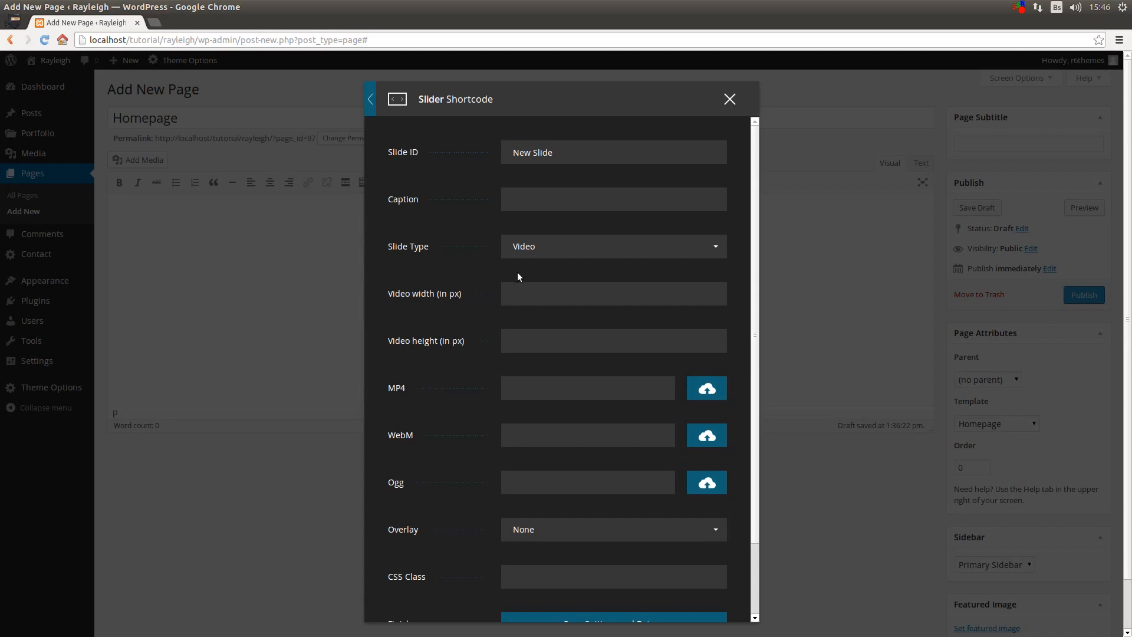
click(529, 297)
Use 4.mp4 as the video slide's MP4 source and set the video size to 640 px wide and 360 px high
click(707, 387)
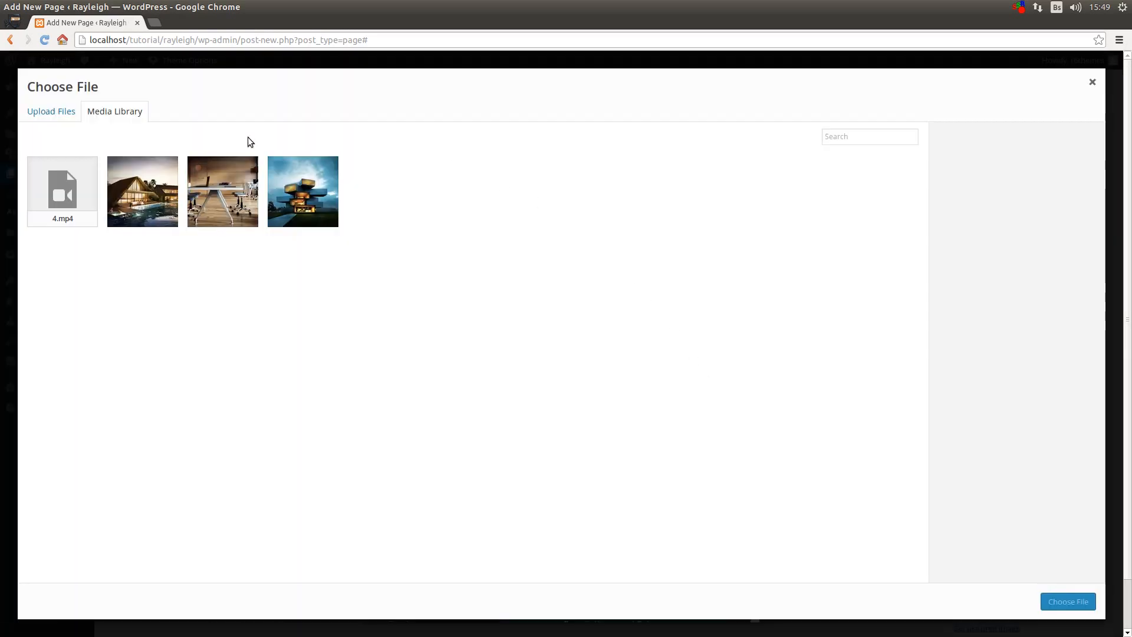
click(70, 176)
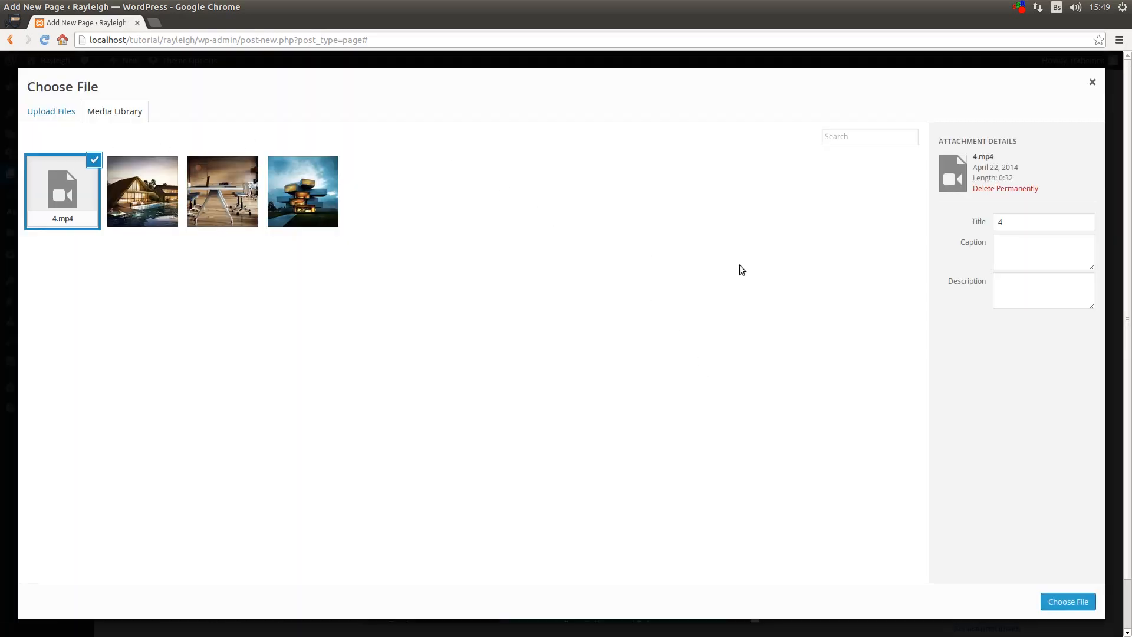
click(1052, 600)
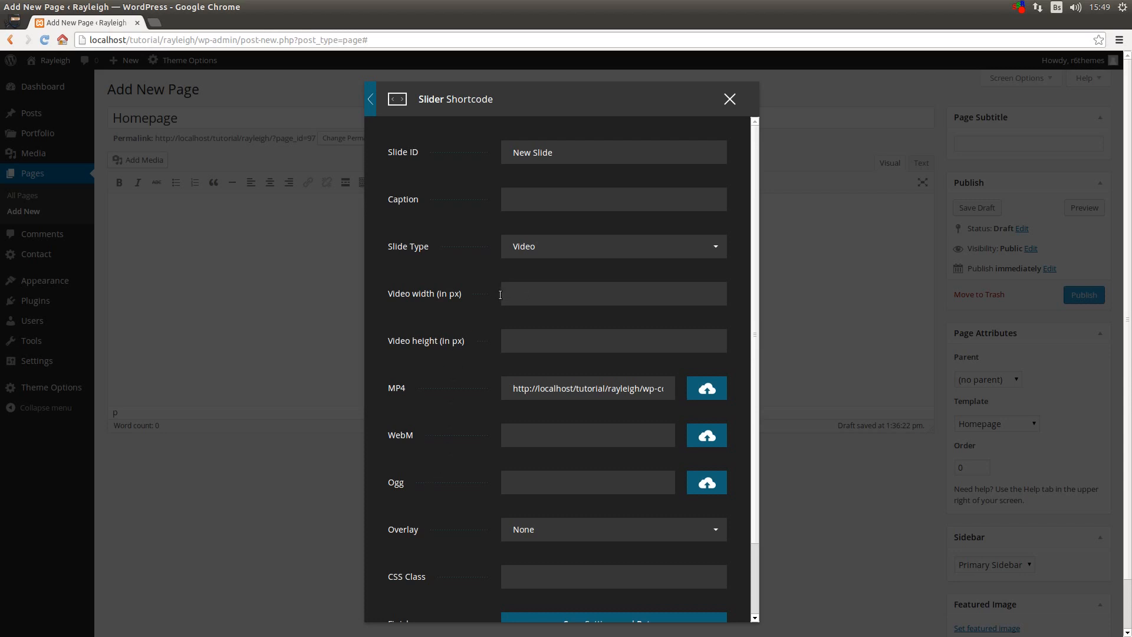
click(527, 288)
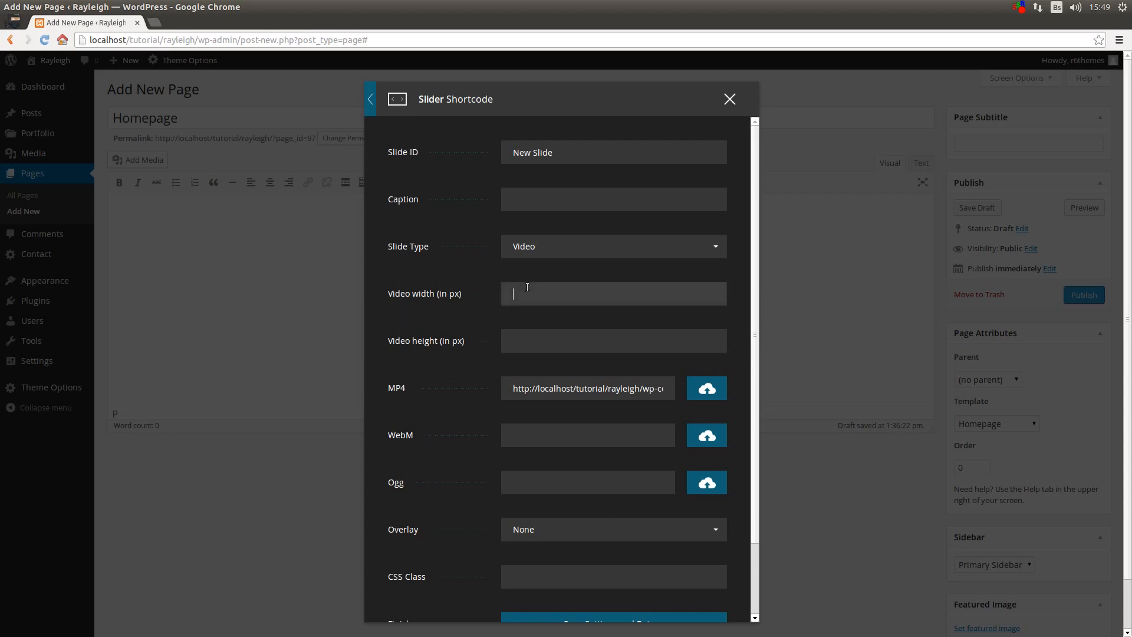
text(640)
click(539, 336)
text(360)
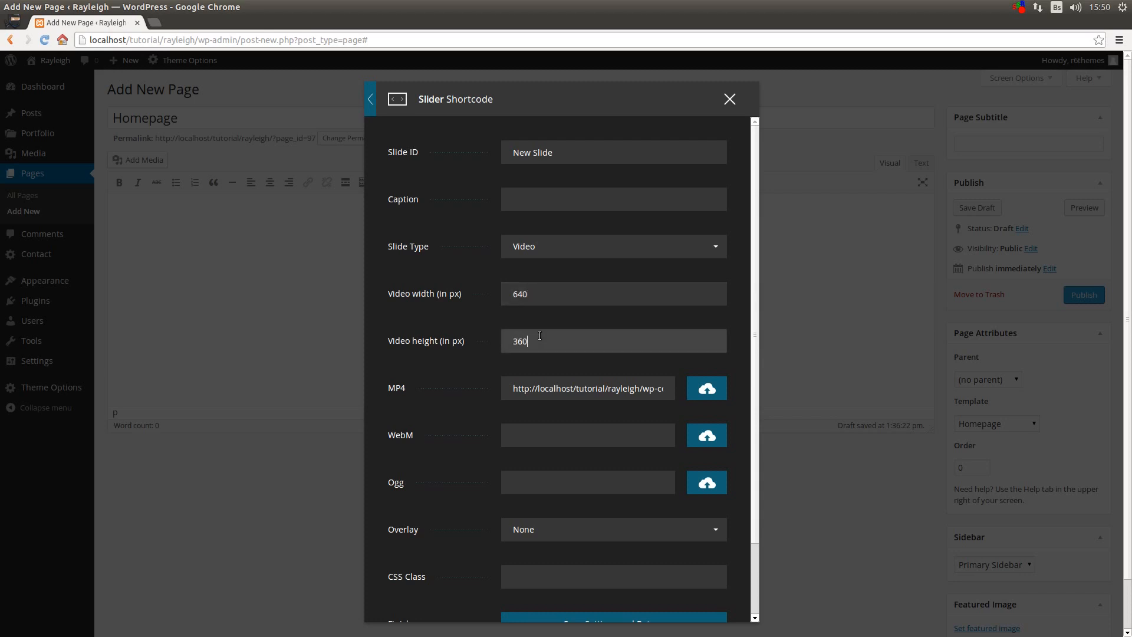
Give the fourth slide the caption "Video slide" and the slide ID "Video"
click(558, 198)
text(Video slide)
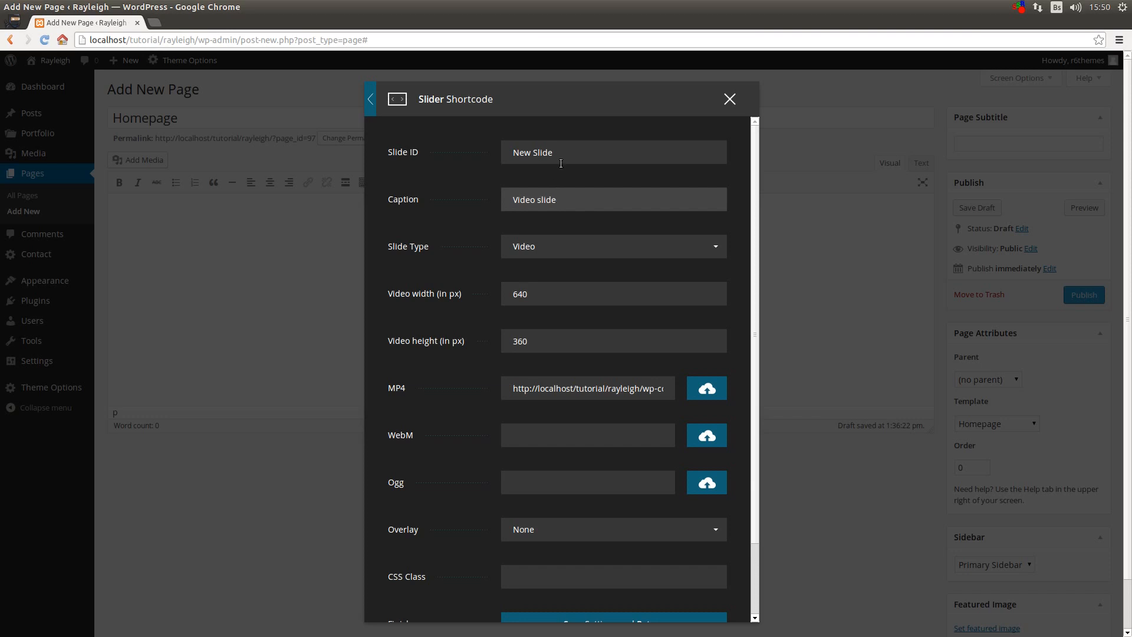
drag(580, 153, 506, 151)
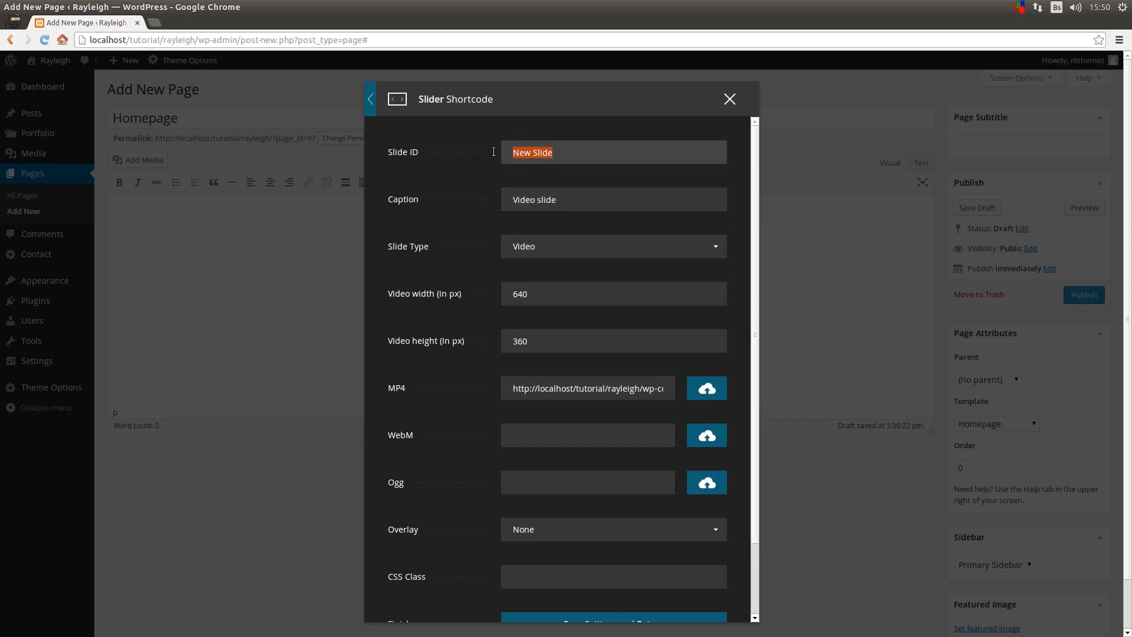
text(Video)
Set the video slide's overlay to Grid (3x3)
scroll(470, 476, down, 1)
click(535, 474)
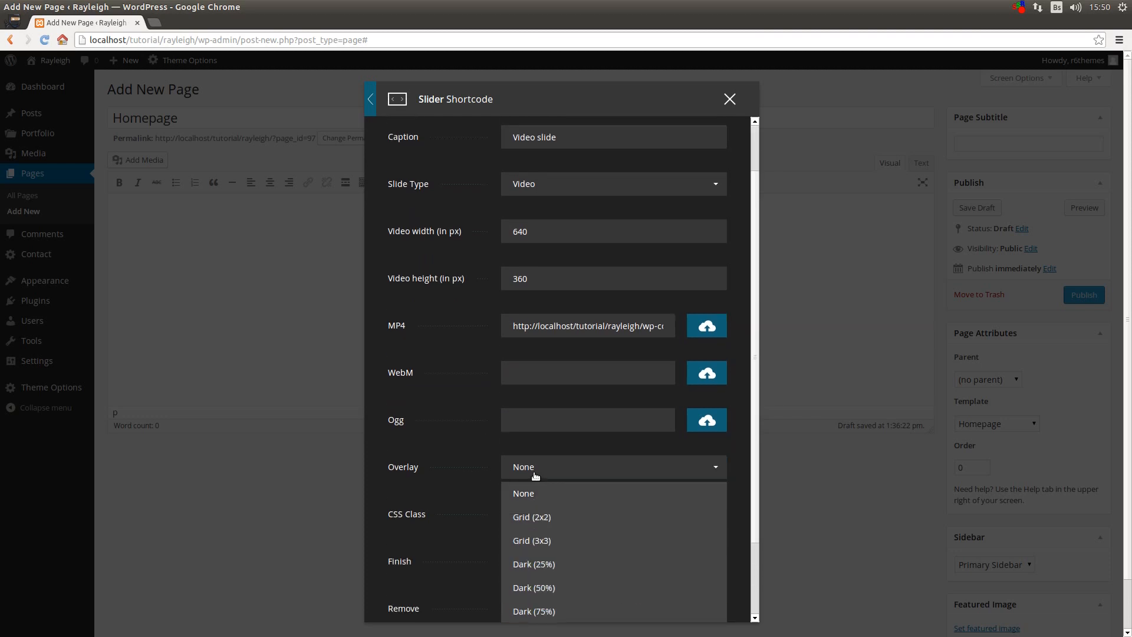
scroll(535, 477, down, 2)
click(538, 486)
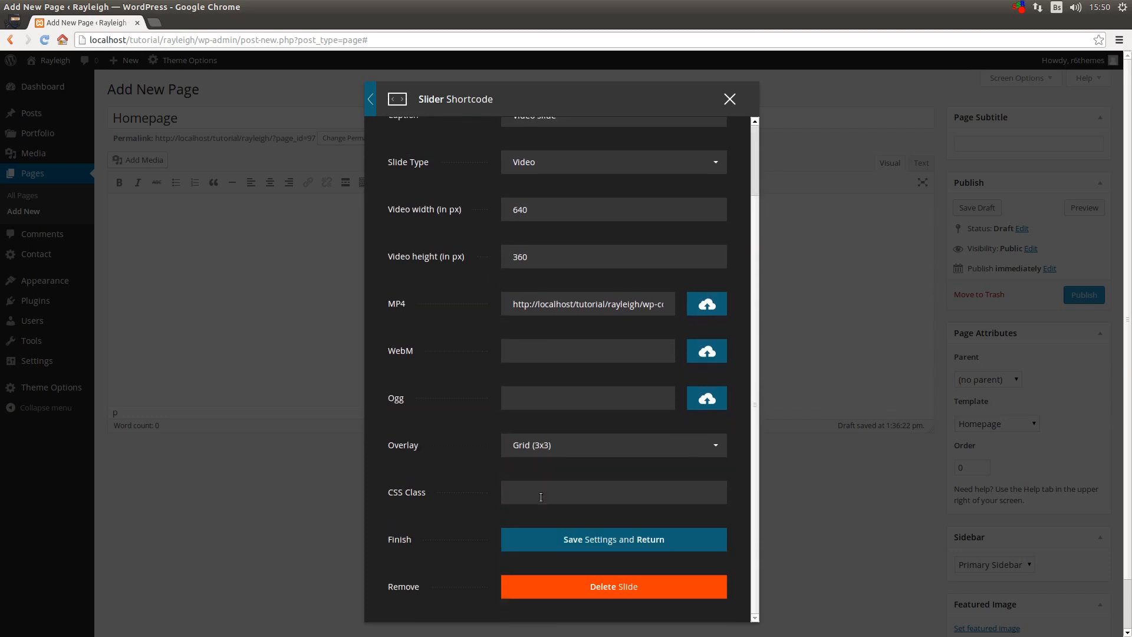
Save the video slide, move it directly after the first slide, and insert the slider shortcode into the page
click(560, 538)
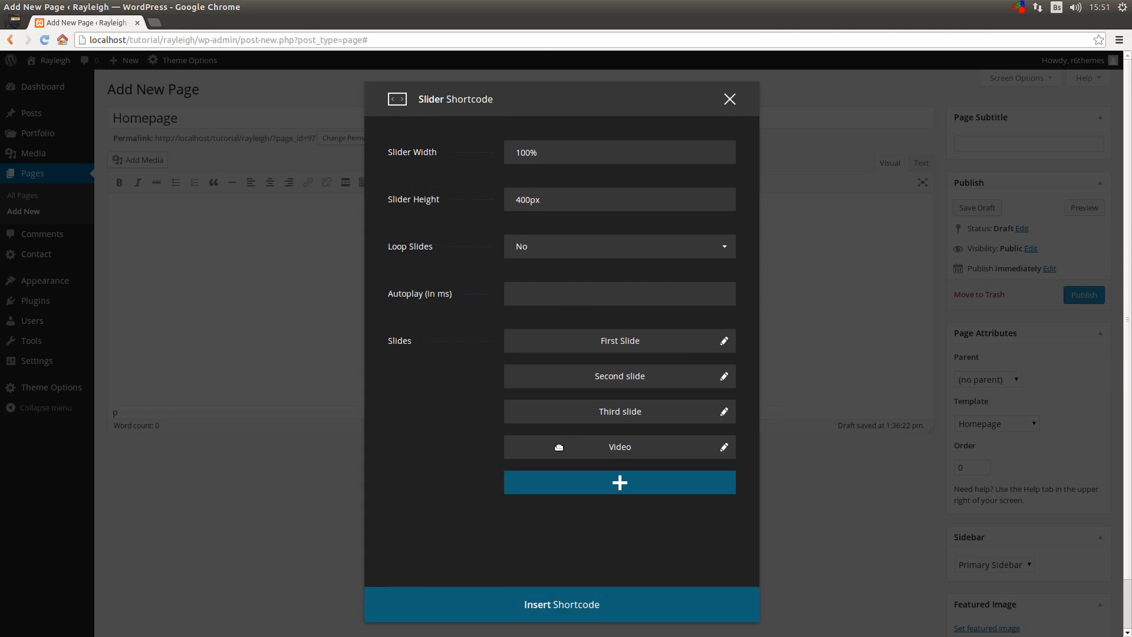
drag(587, 451, 589, 374)
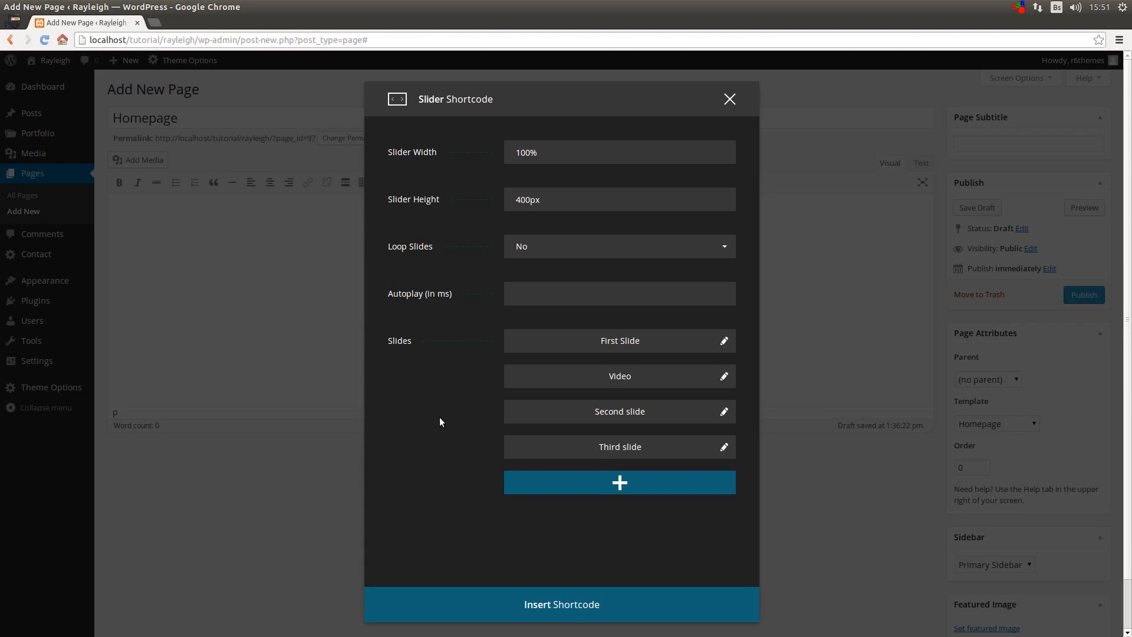
click(456, 606)
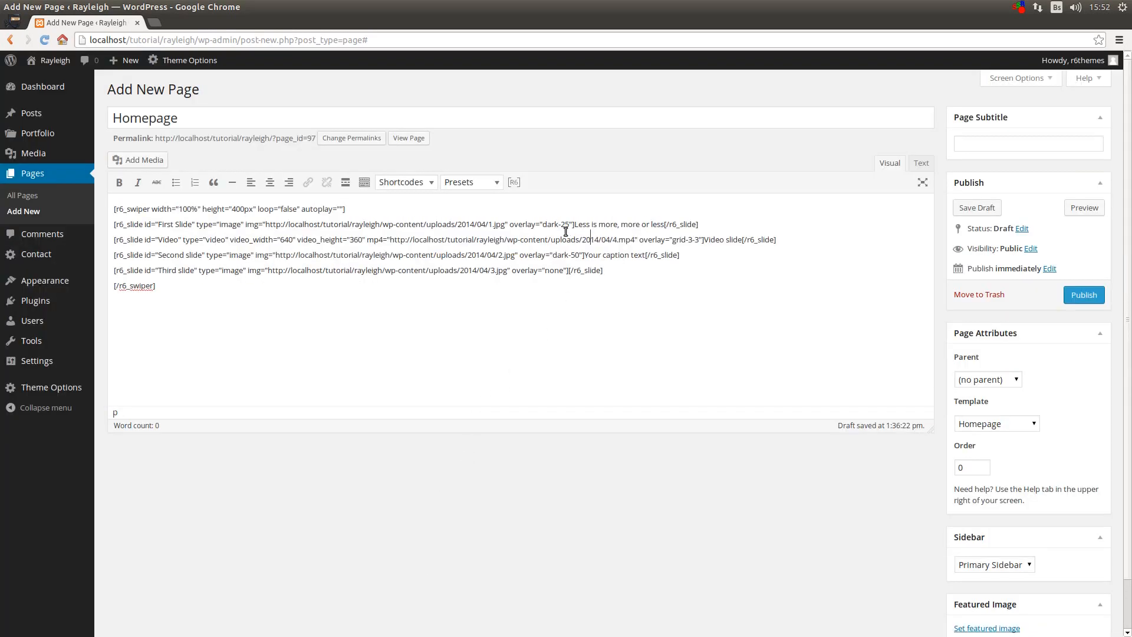
Publish the Homepage page and view its slider on the live site, browsing forward and back through the slides
click(1087, 298)
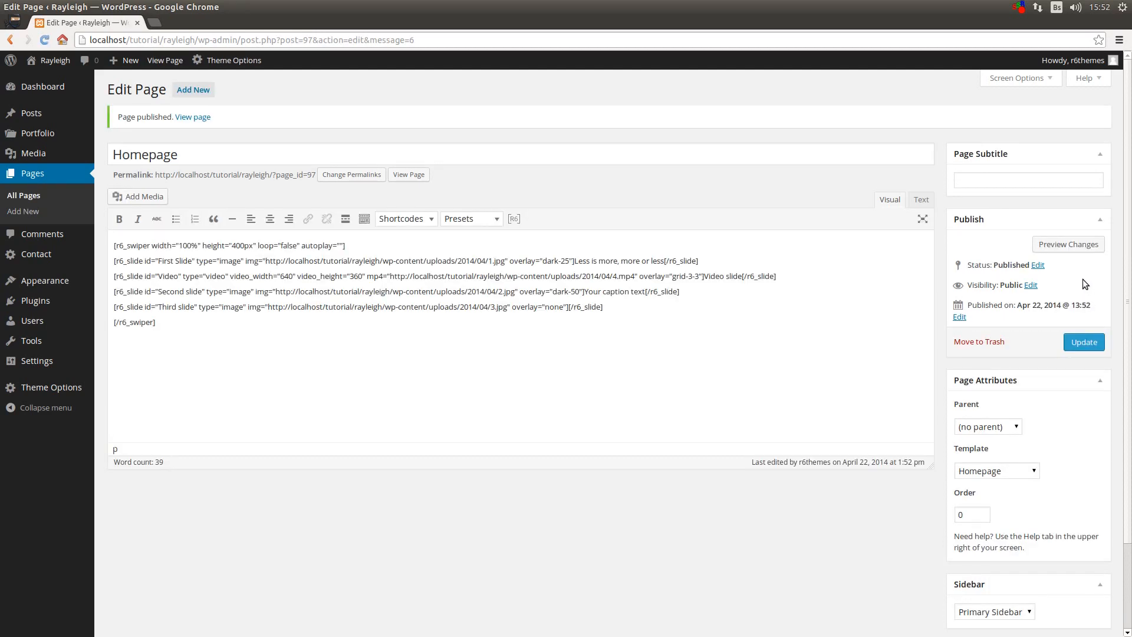
click(195, 118)
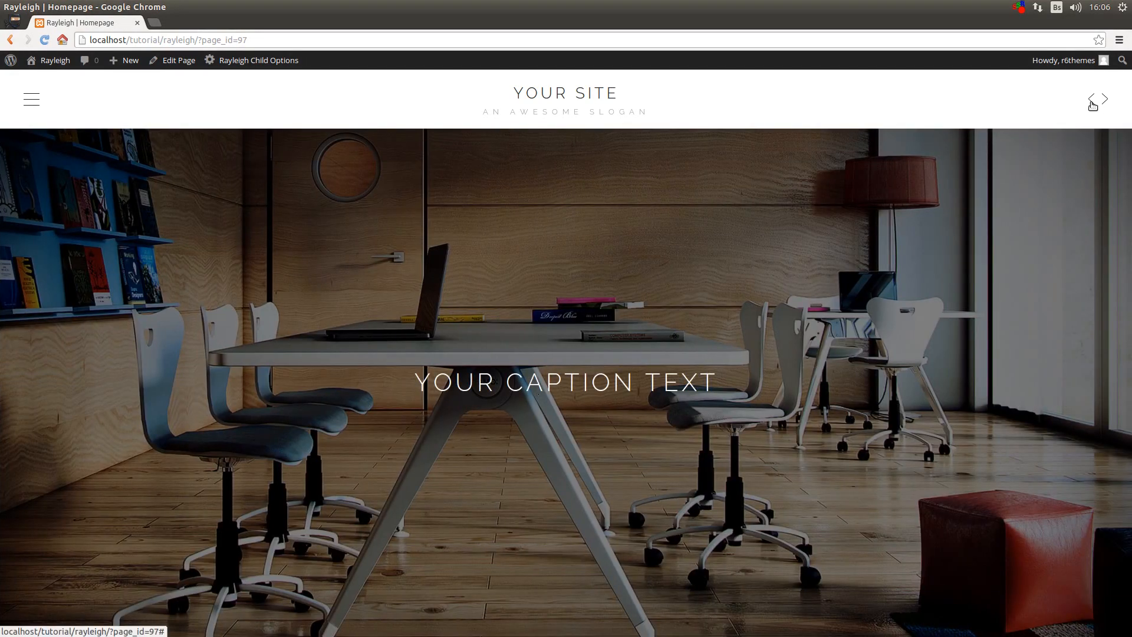
click(1104, 102)
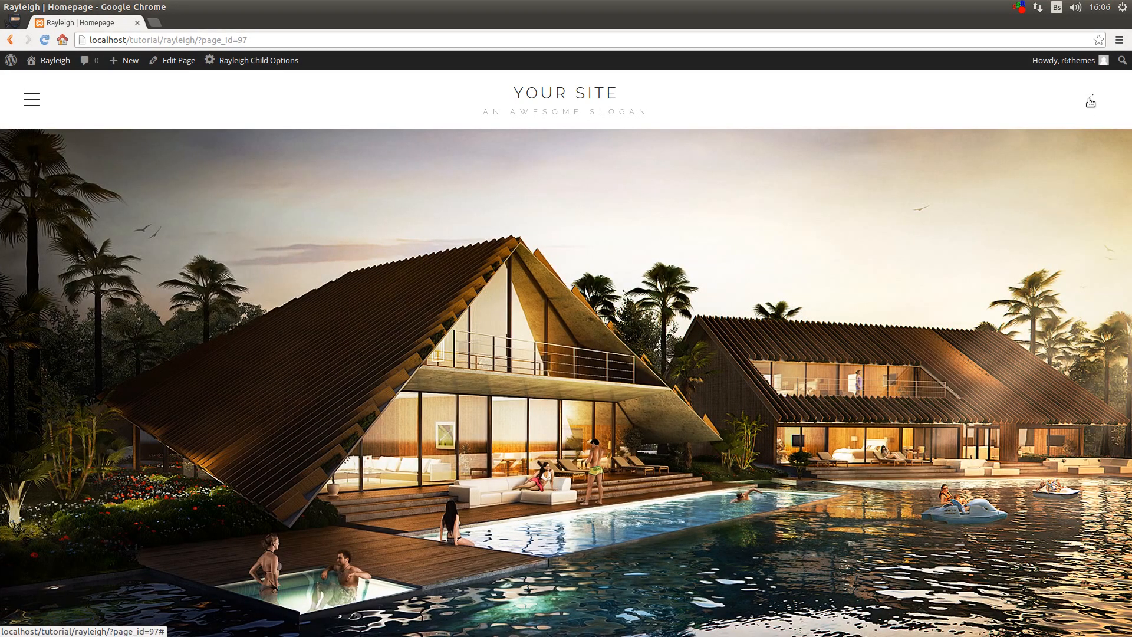
click(1090, 100)
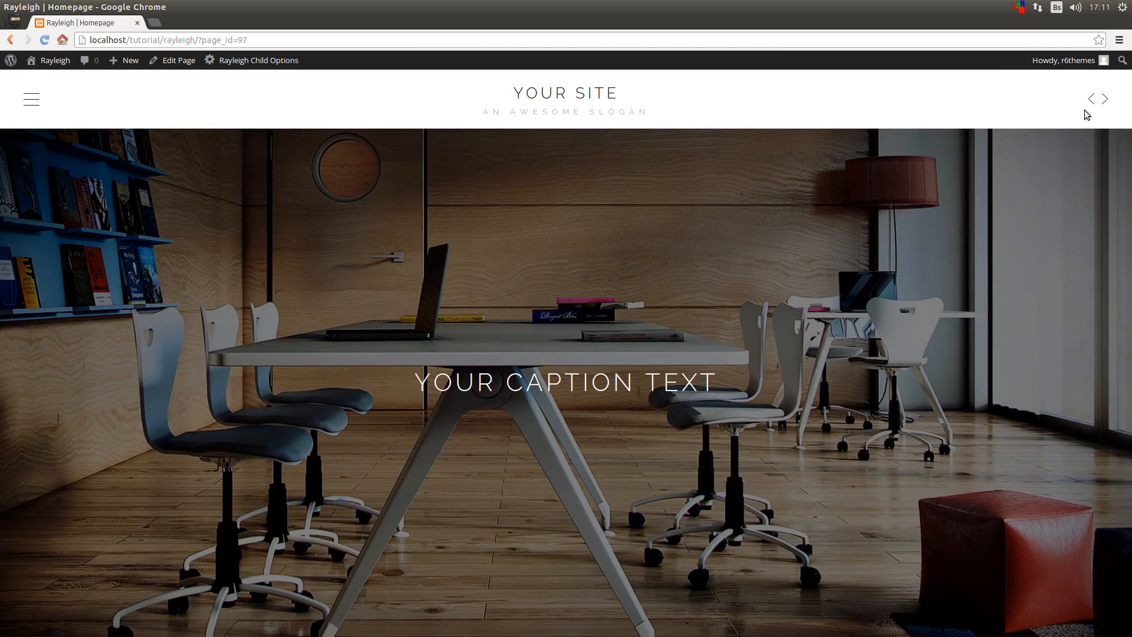
Reopen the Homepage's slider shortcode in the R6 Shortcodes Editor and move "Second slide" ahead of the Video slide
click(179, 62)
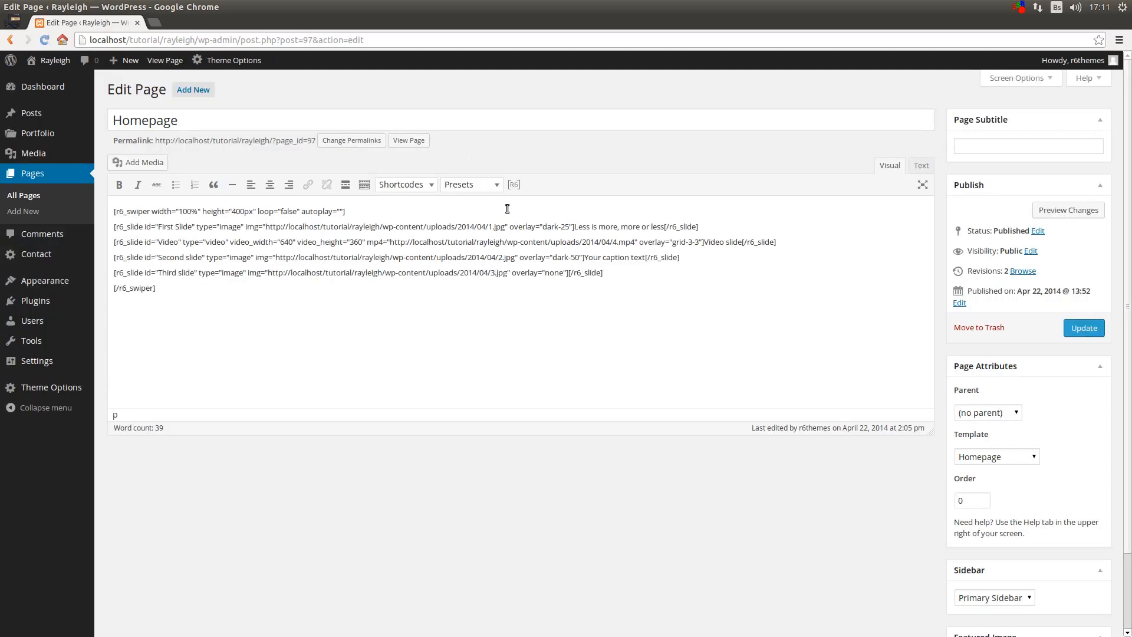
click(514, 185)
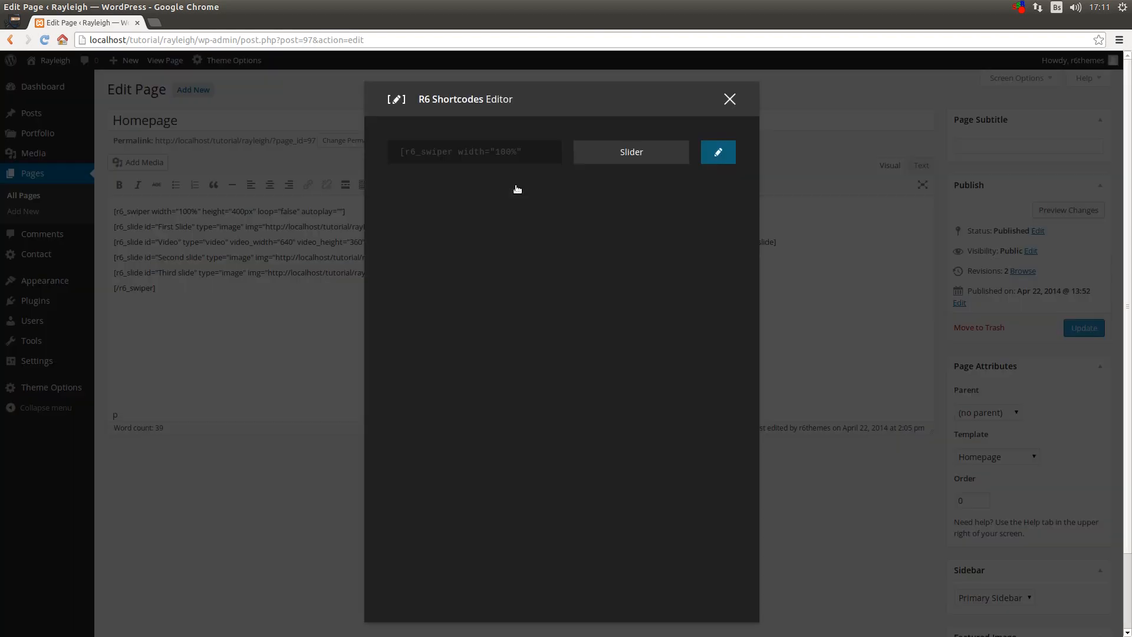
click(509, 161)
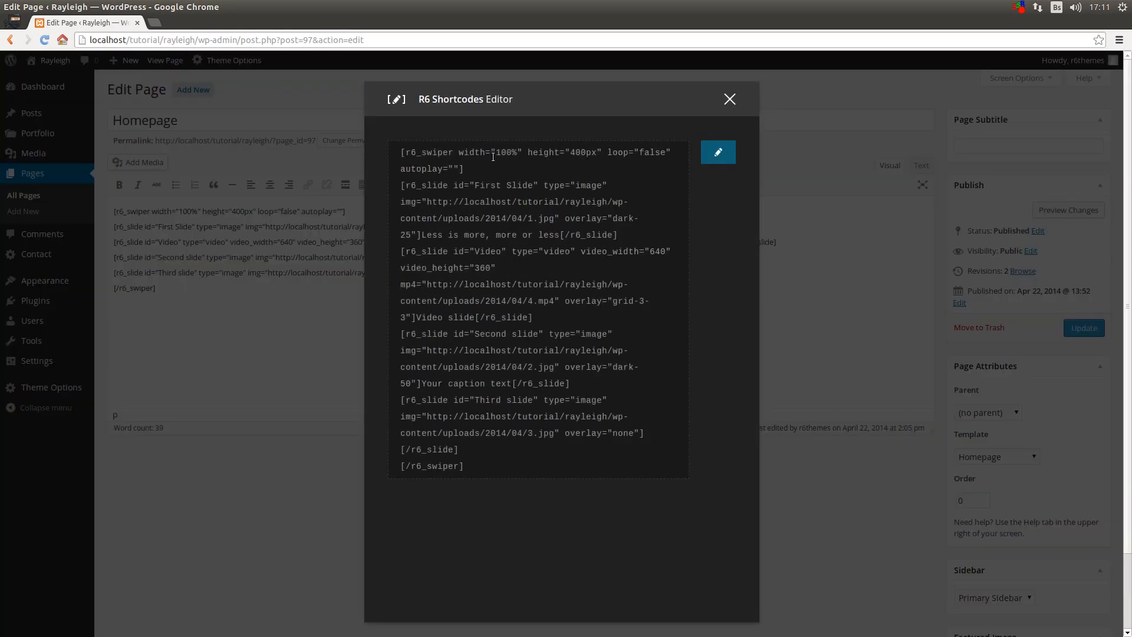
click(588, 130)
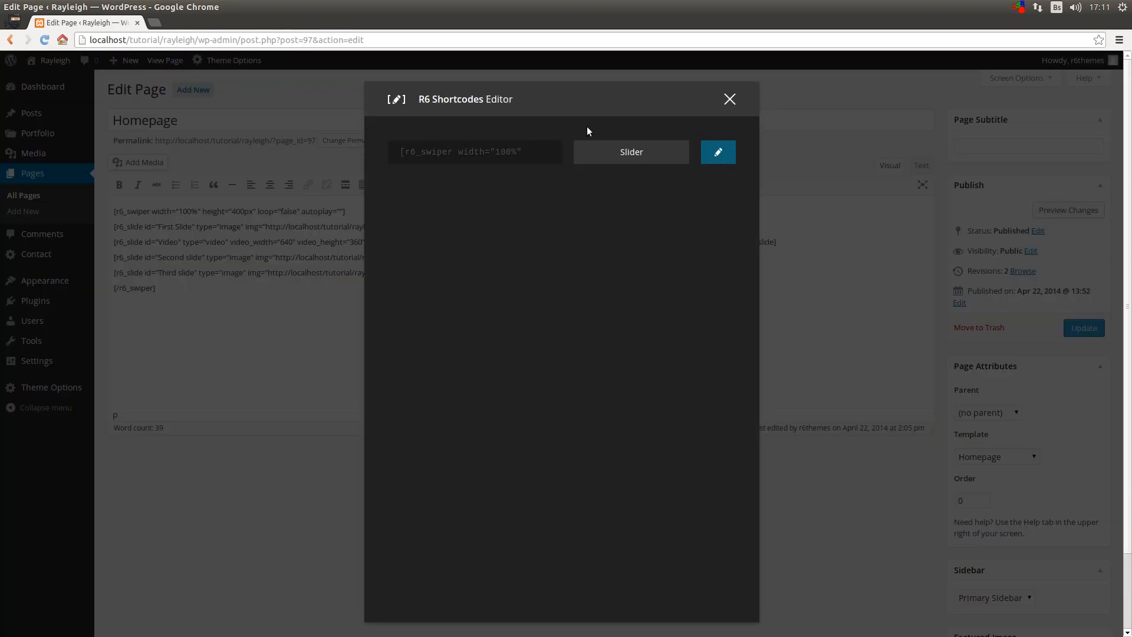
click(717, 152)
mouse_move(586, 413)
mouse_down()
mouse_move(589, 359)
mouse_move(589, 375)
mouse_up()
Change the caption of "Second slide" to "Your caption text, changed" and save the slide settings
click(723, 376)
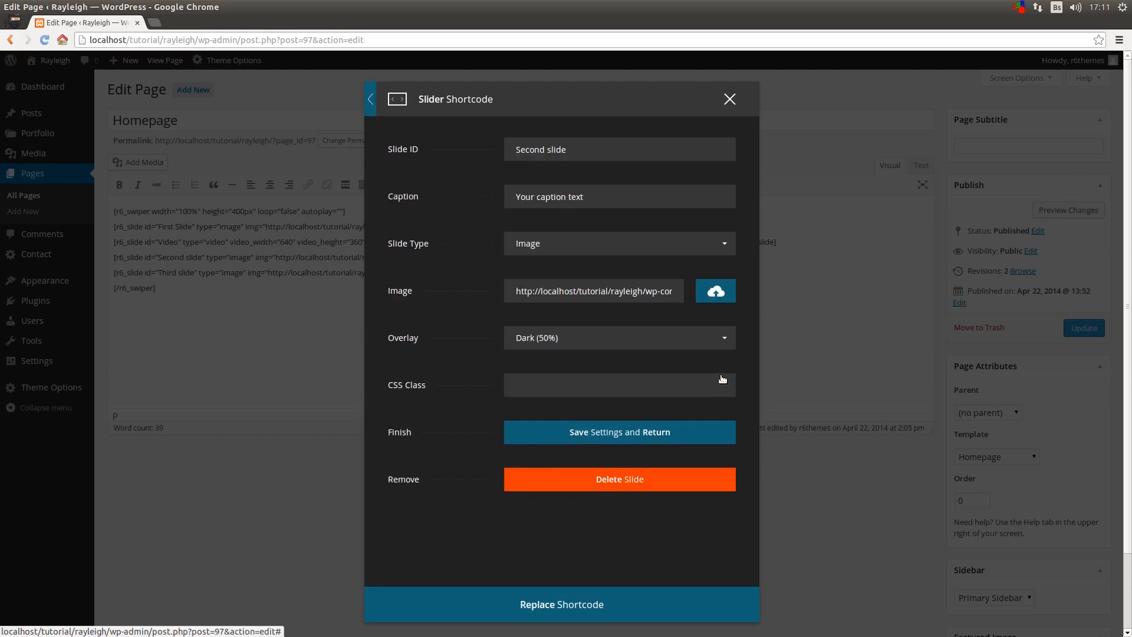
click(598, 201)
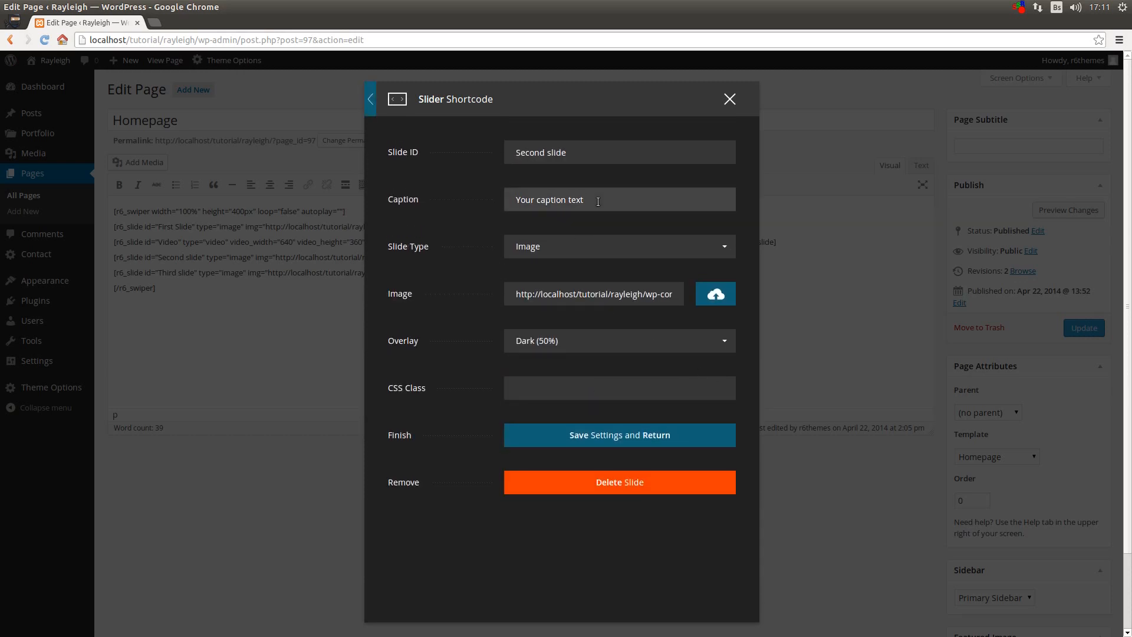
text(, changed)
click(615, 435)
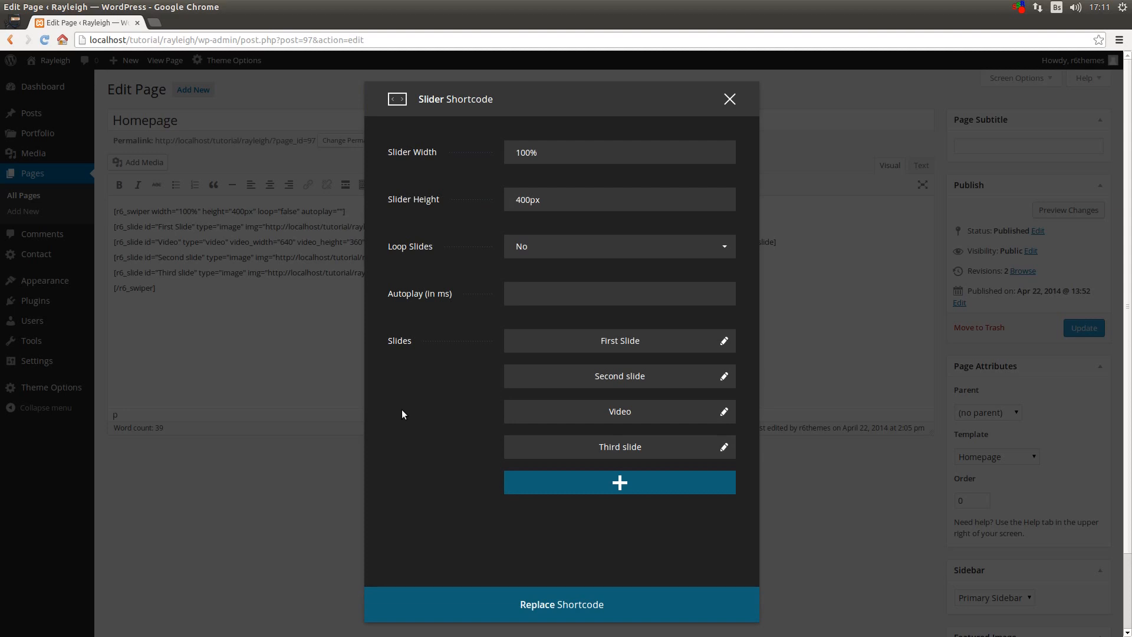
Replace the slider shortcode in the Homepage content with the edited version and update the page
click(475, 605)
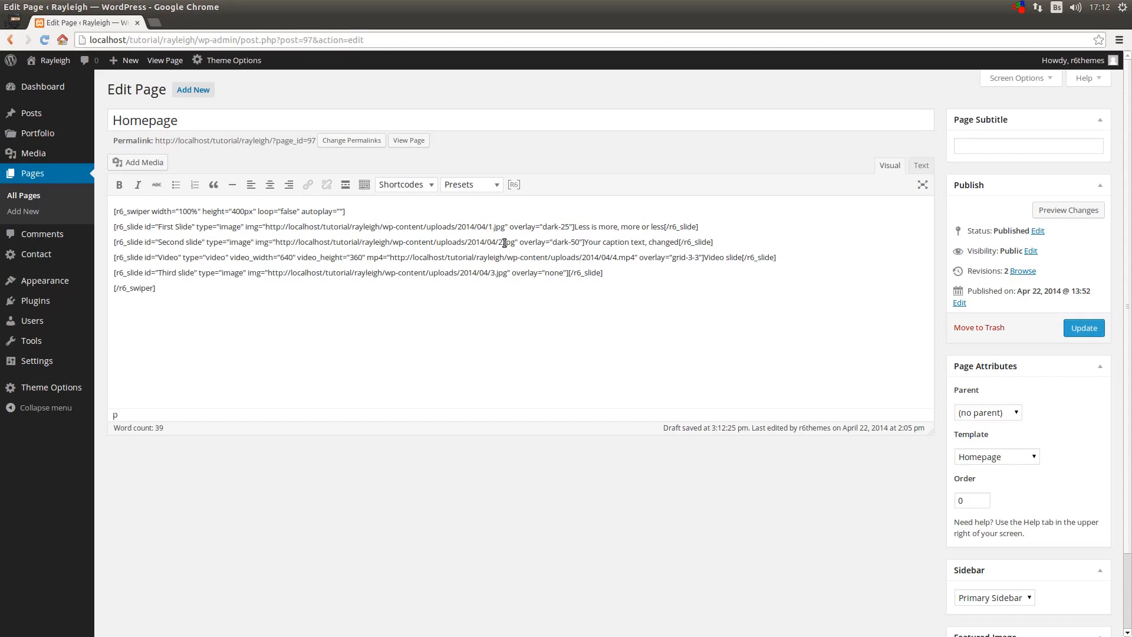
drag(584, 242, 680, 245)
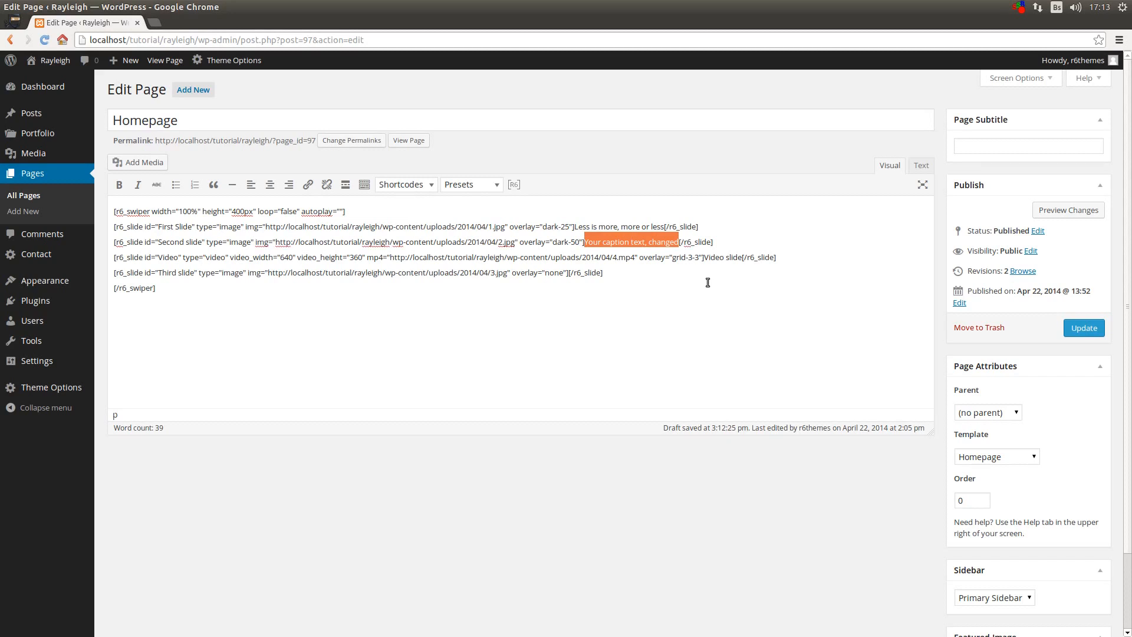
click(1083, 328)
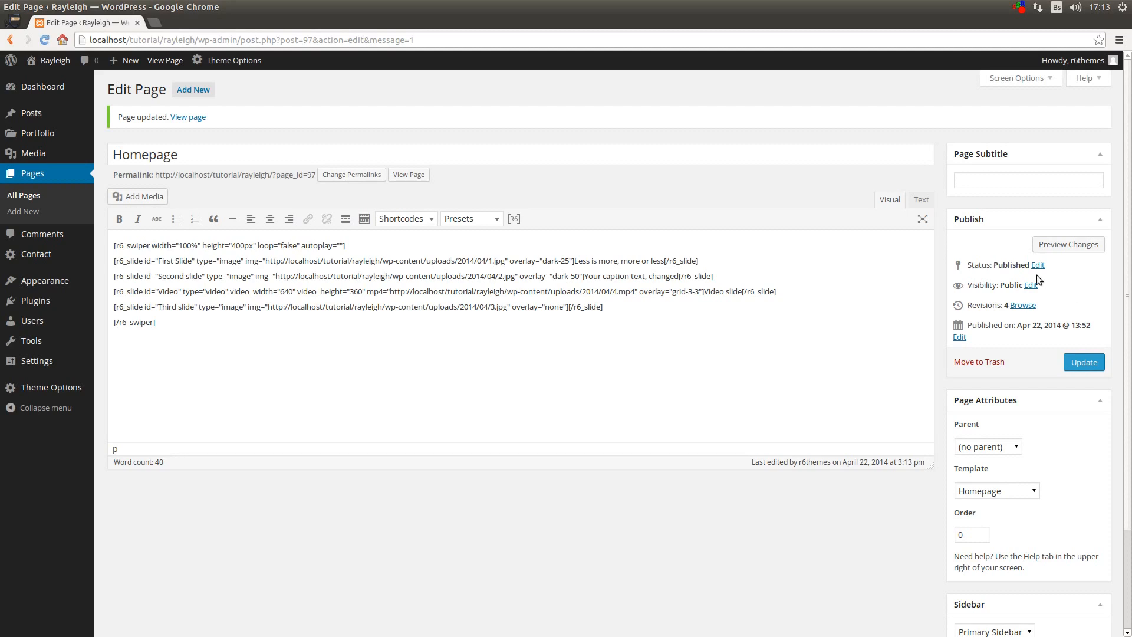
Set the site's front page to the static page Homepage in the Reading settings, save, and visit the site
mouse_move(59, 361)
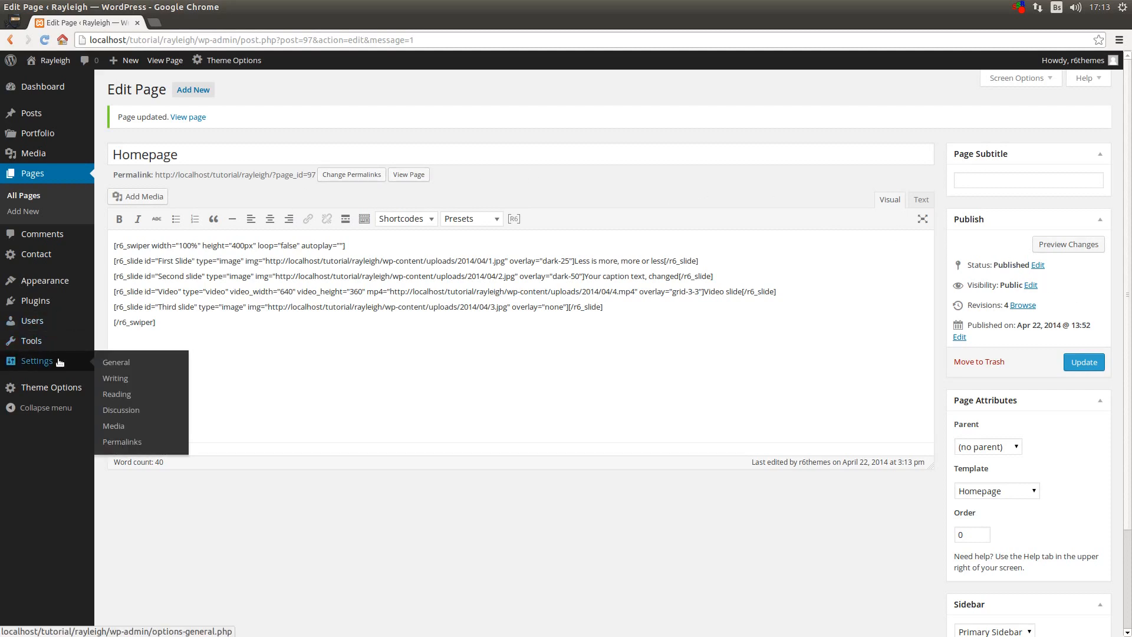
click(117, 394)
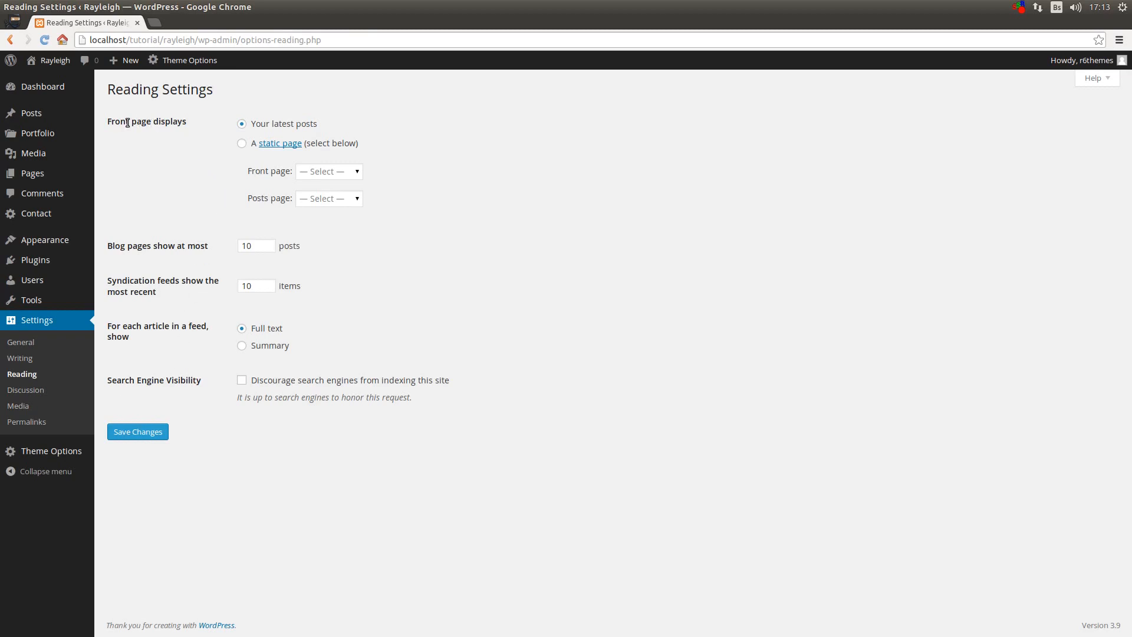
click(242, 147)
click(319, 177)
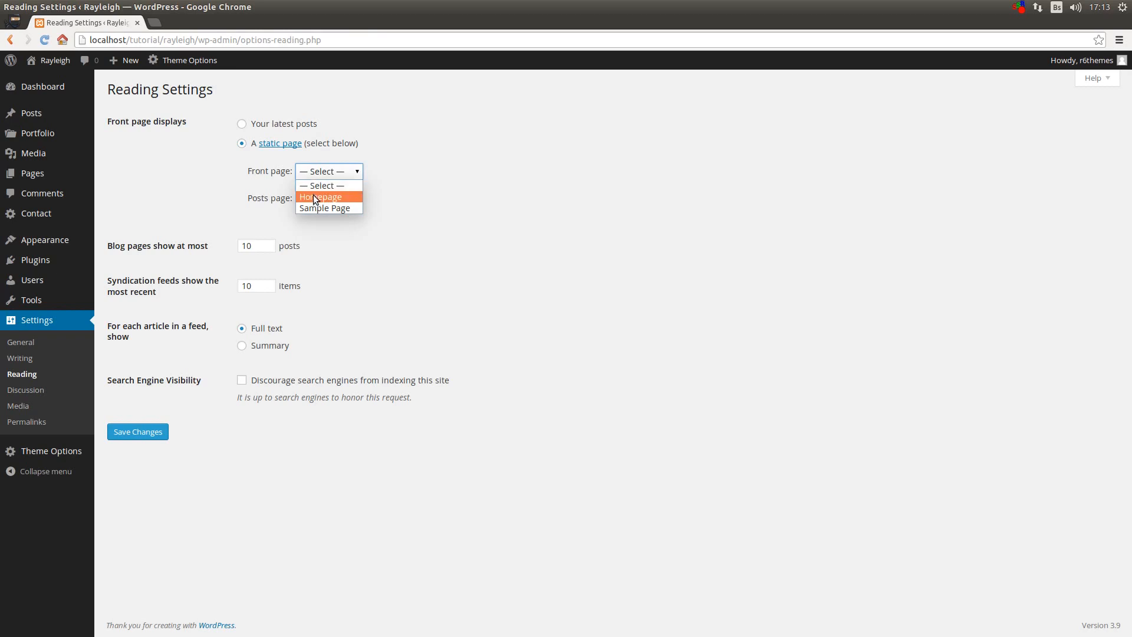
click(315, 199)
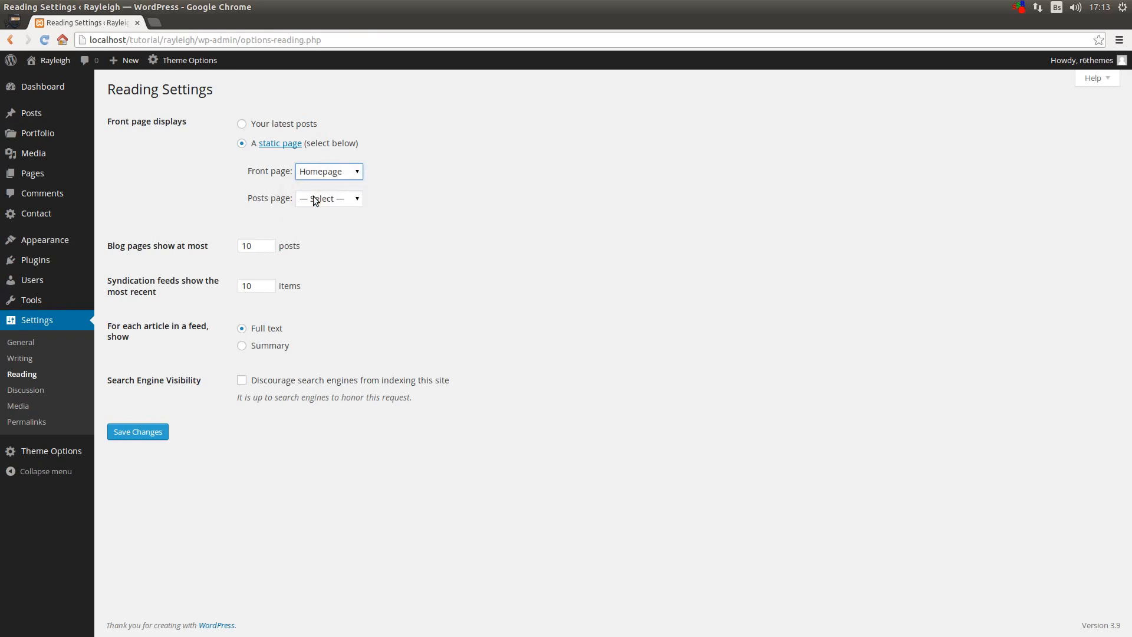
click(146, 434)
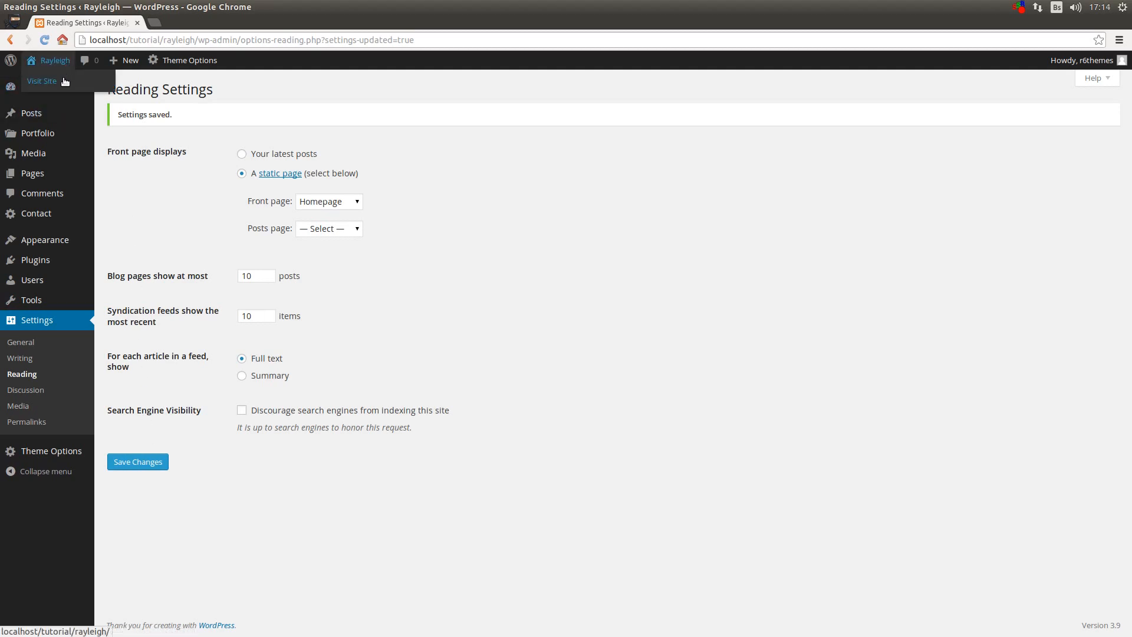
click(65, 78)
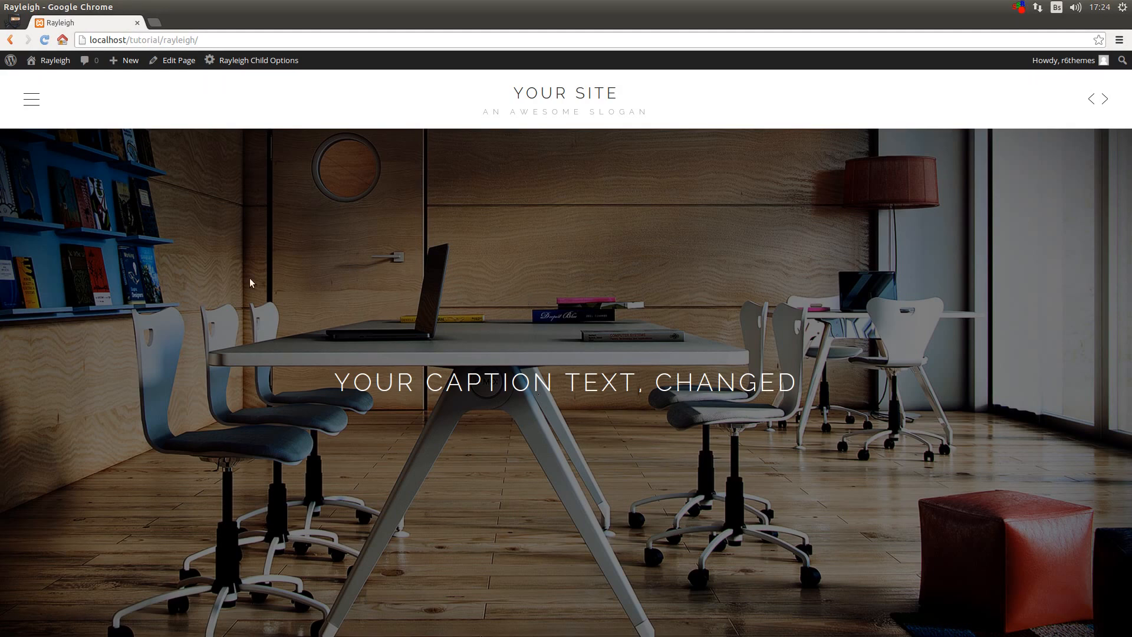
Create a new page titled "Blog" that uses the Blog template
mouse_move(125, 61)
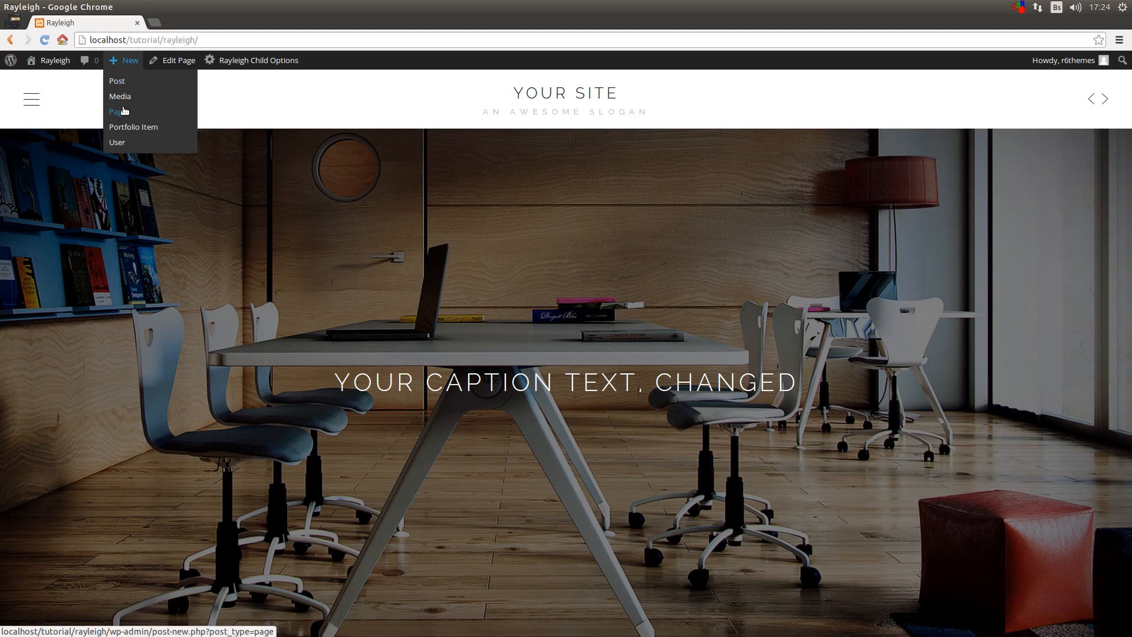
click(121, 112)
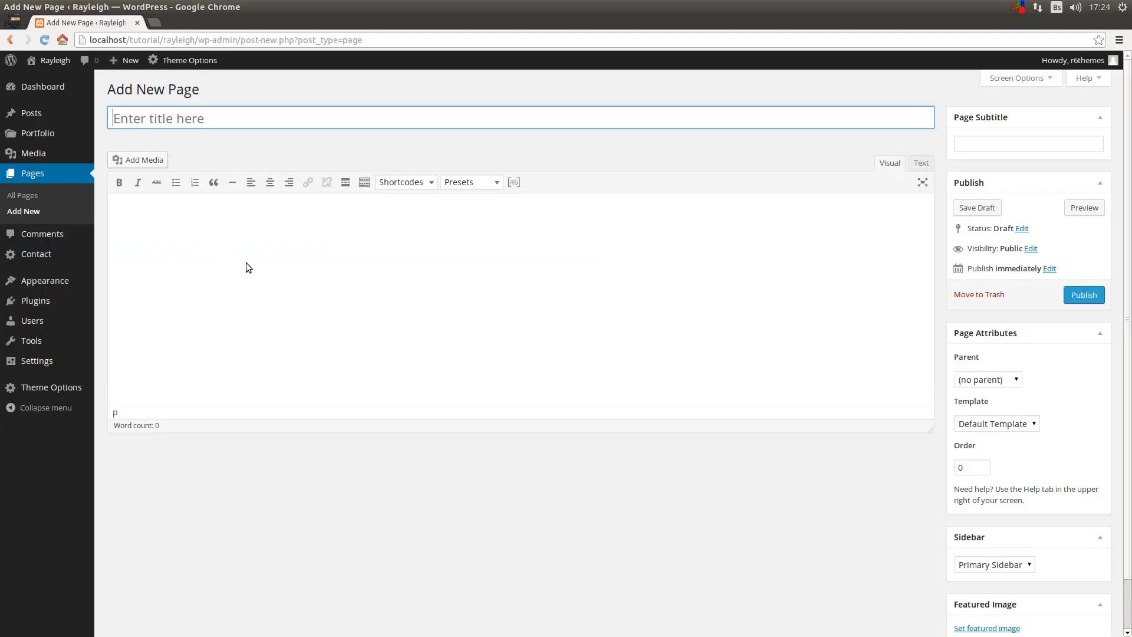
click(1034, 424)
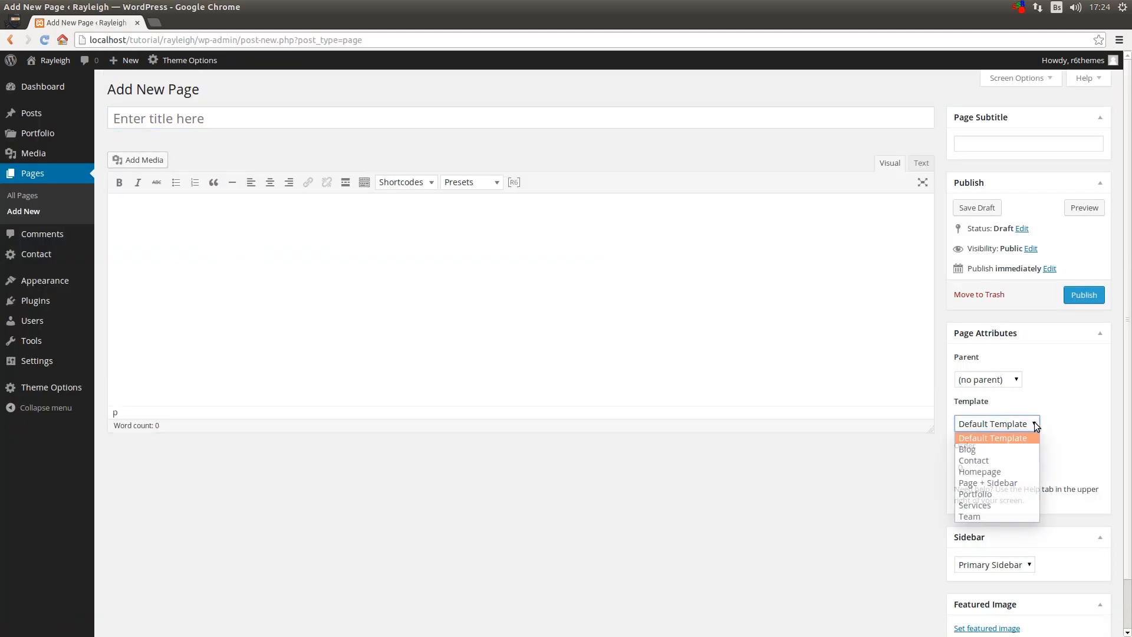
click(1011, 448)
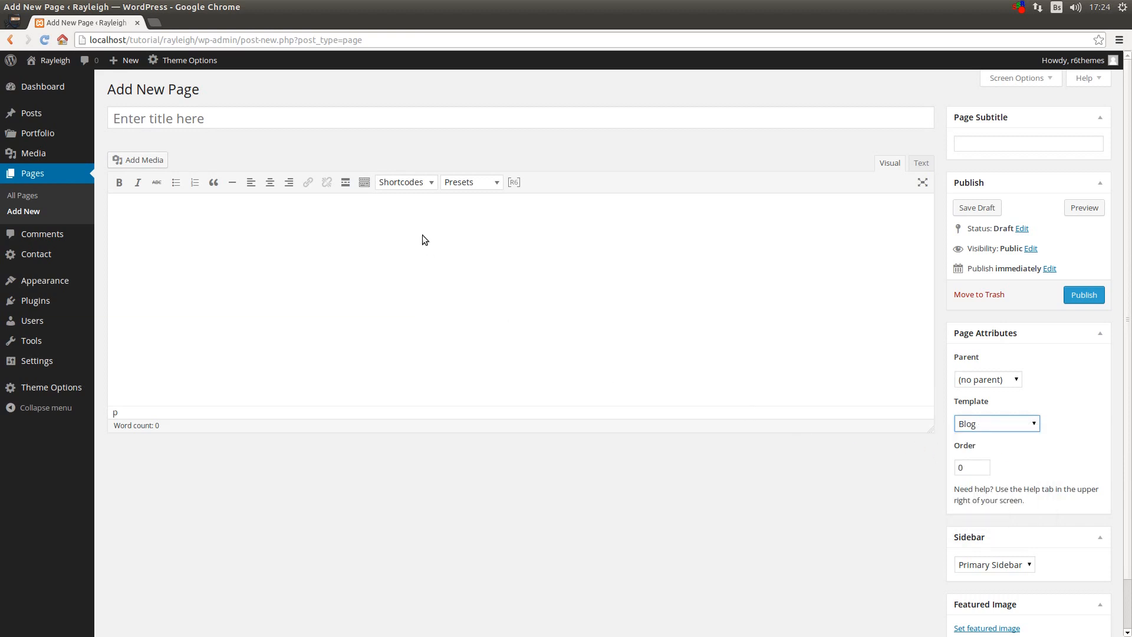
click(406, 123)
text(Blog)
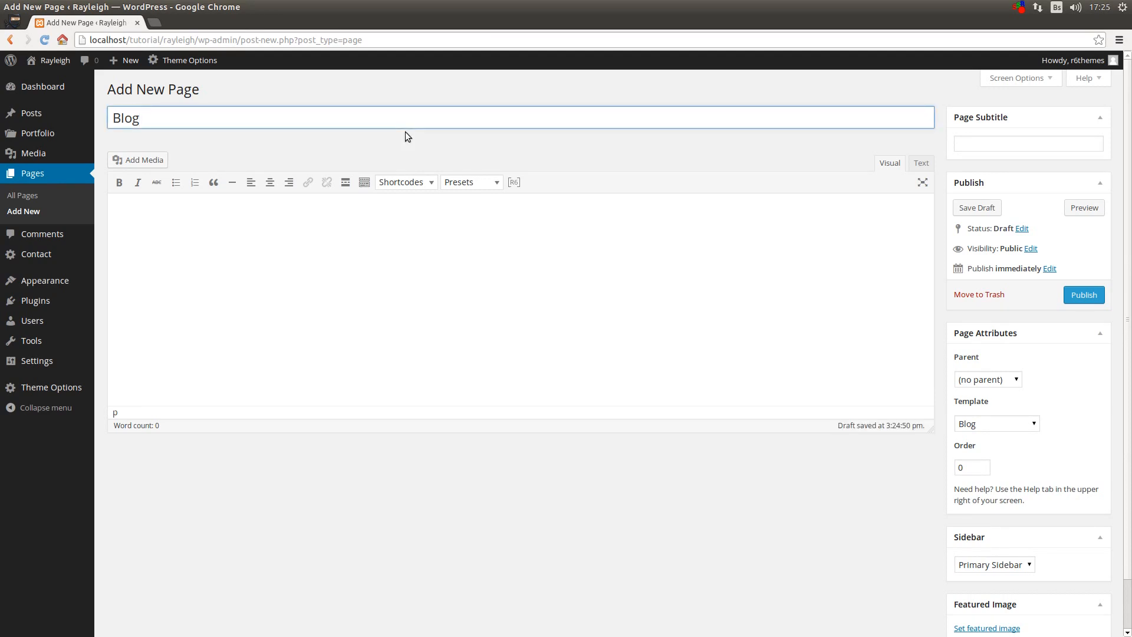
Give the Blog page the subtitle "Speak your mind" and publish it
click(1001, 140)
text(S)
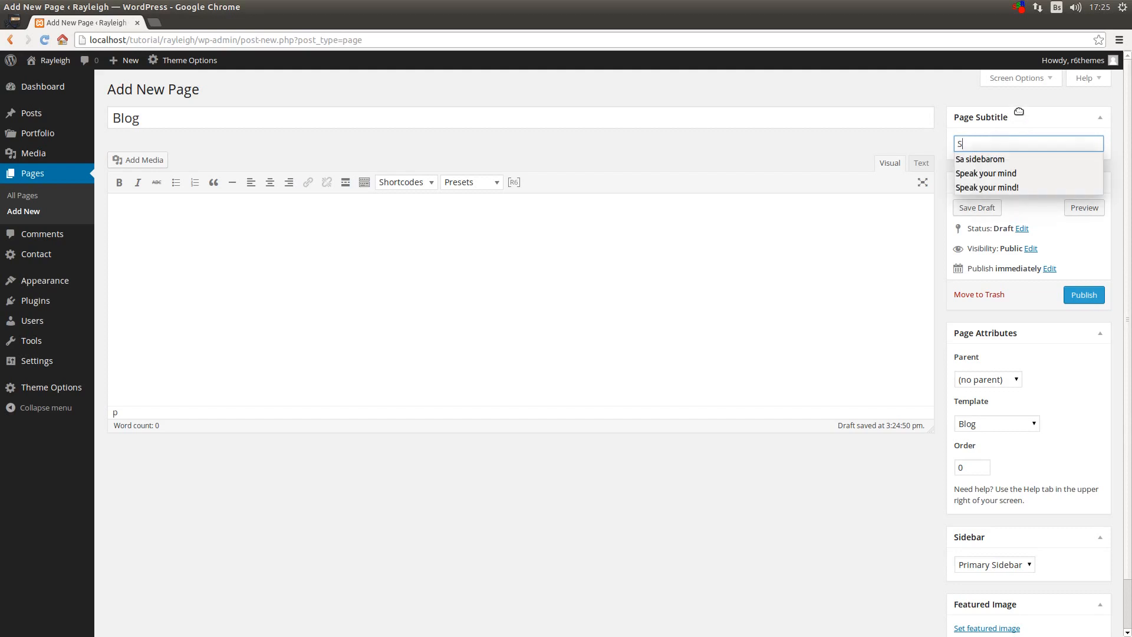
text(peak your mind)
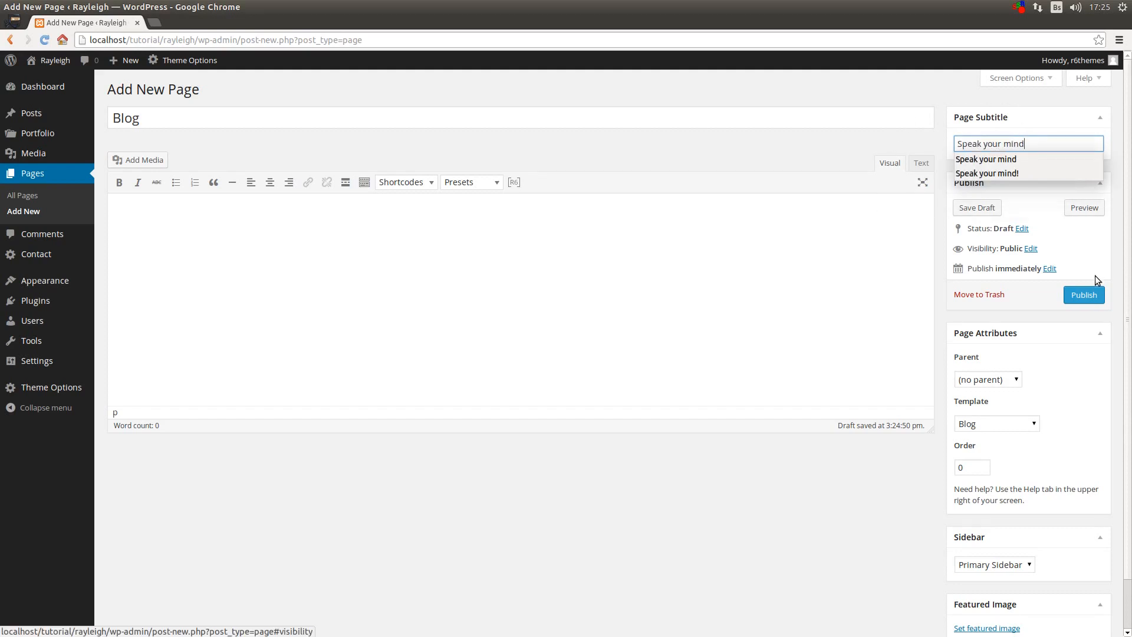
click(1095, 295)
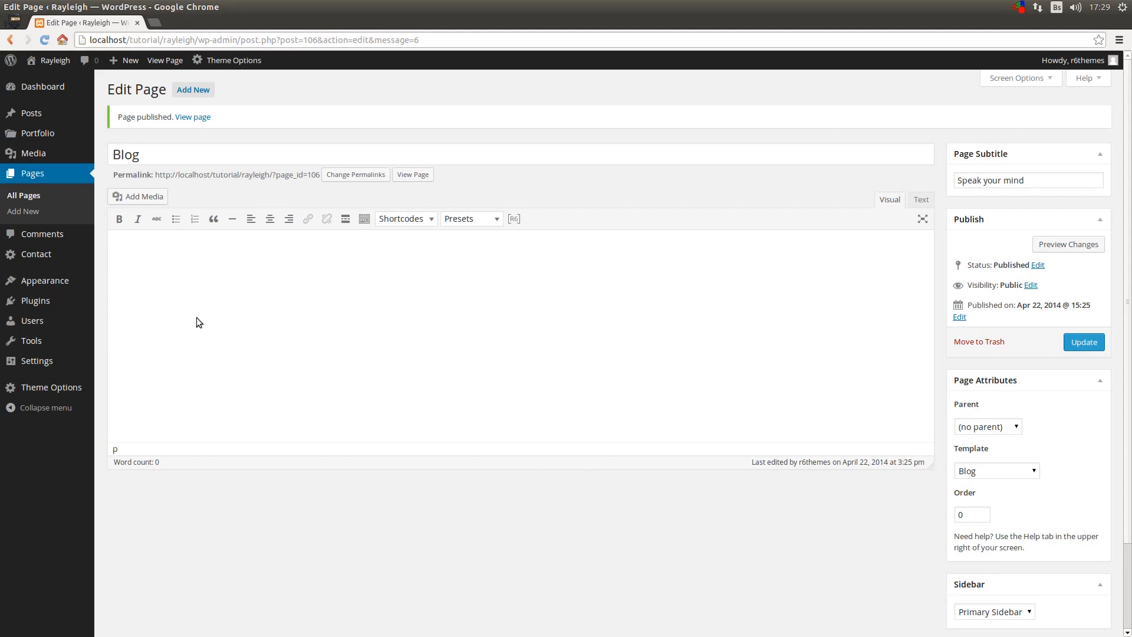
Start a new blog post titled "Our new post" and place the cursor in its empty content area
mouse_move(26, 113)
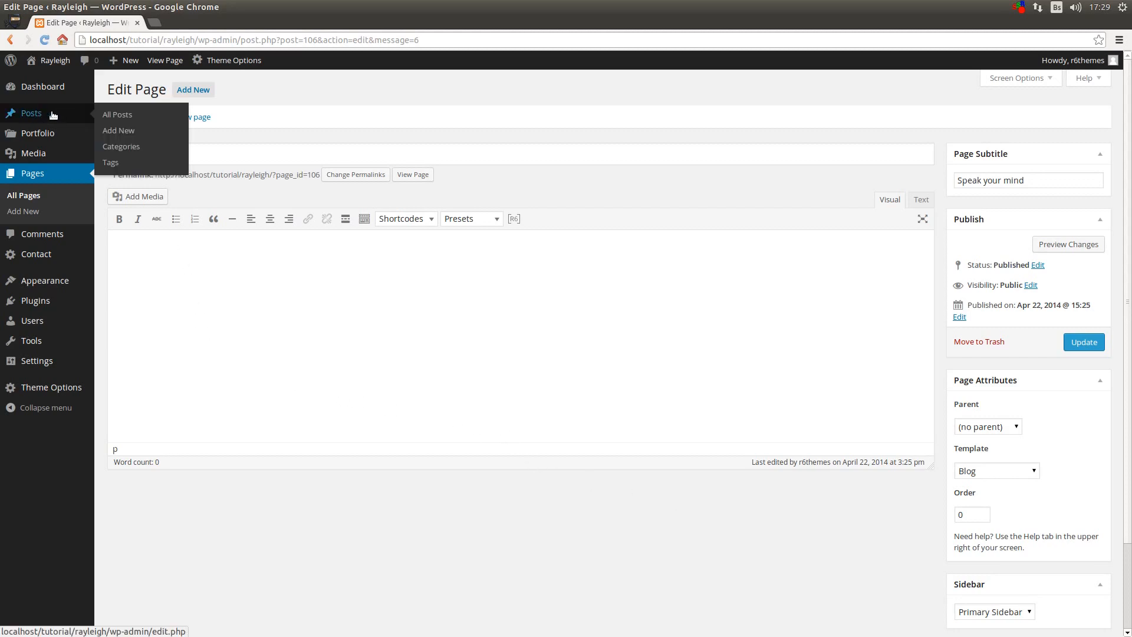
click(117, 132)
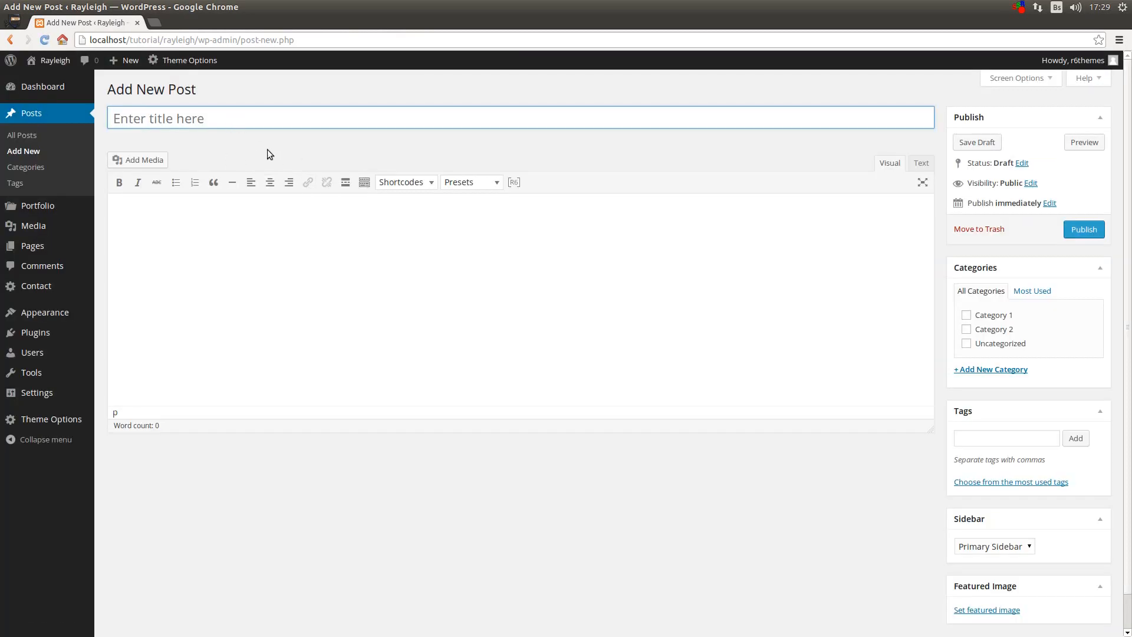
text(Our new post)
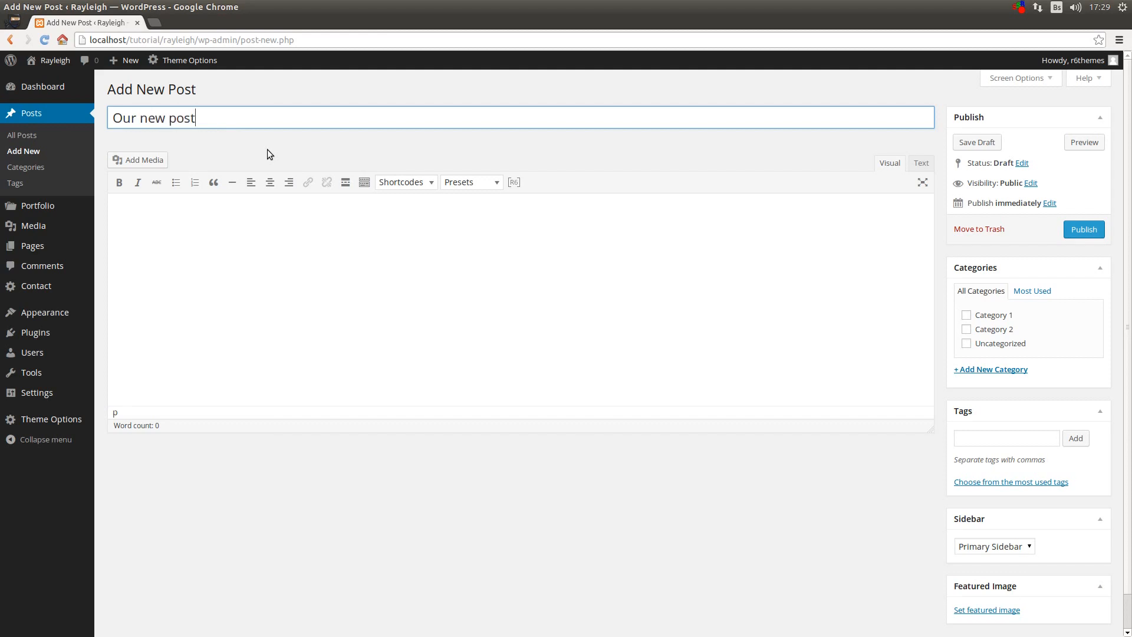
click(249, 246)
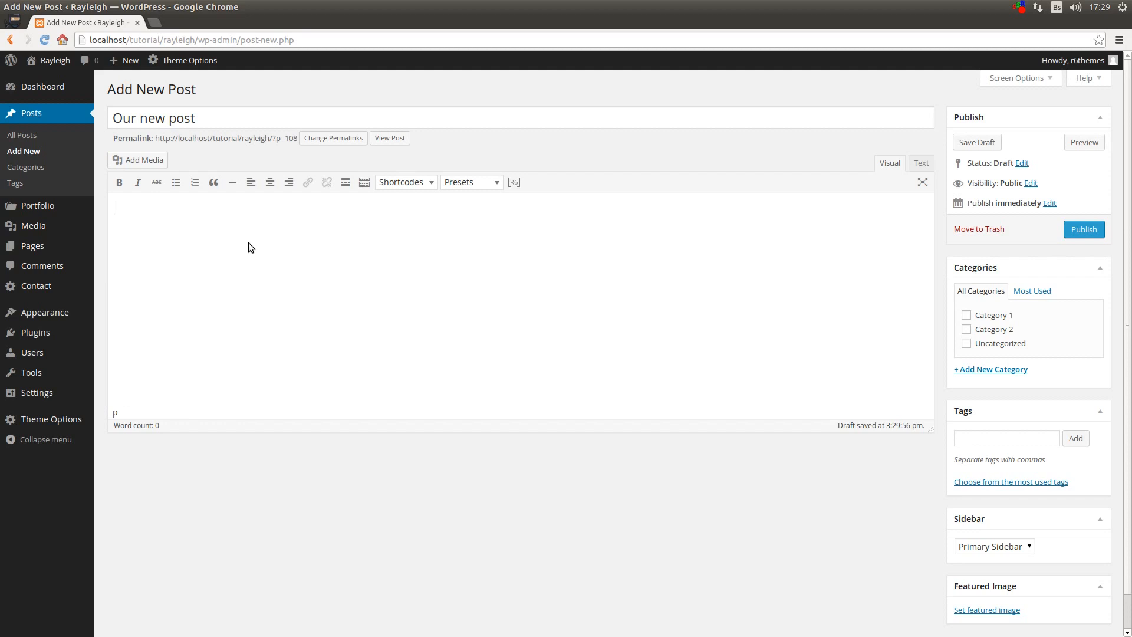
Enter "Test content." as the post's body and add the tags "tutorial" and "rayleigh"
text(Test content.)
click(1014, 440)
text(tutorial)
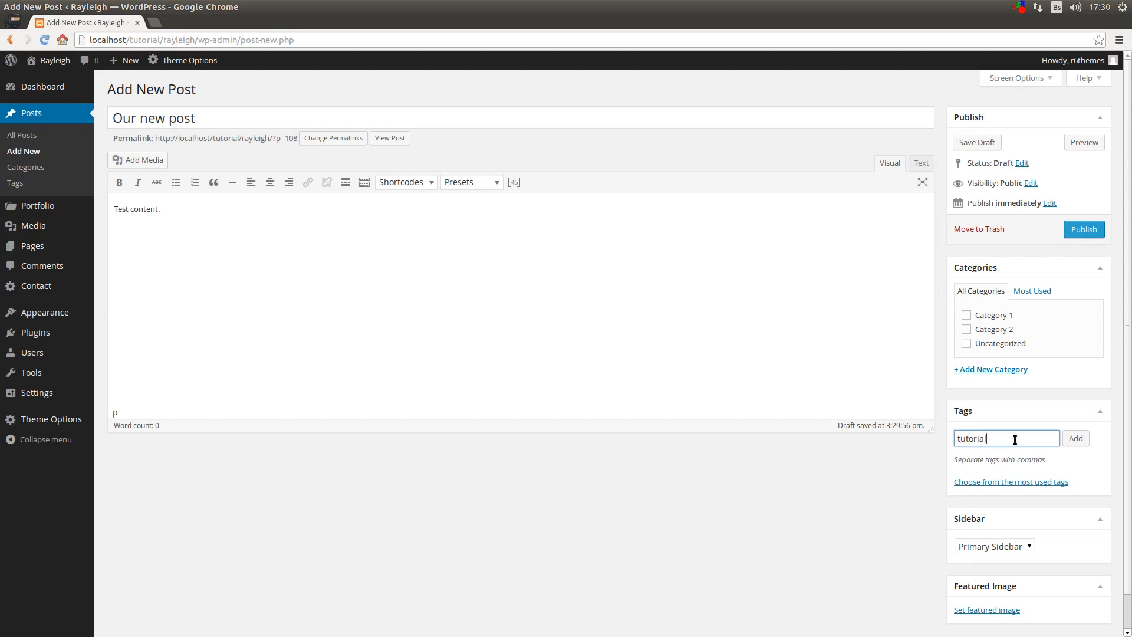
key(Return)
text(rayleigh)
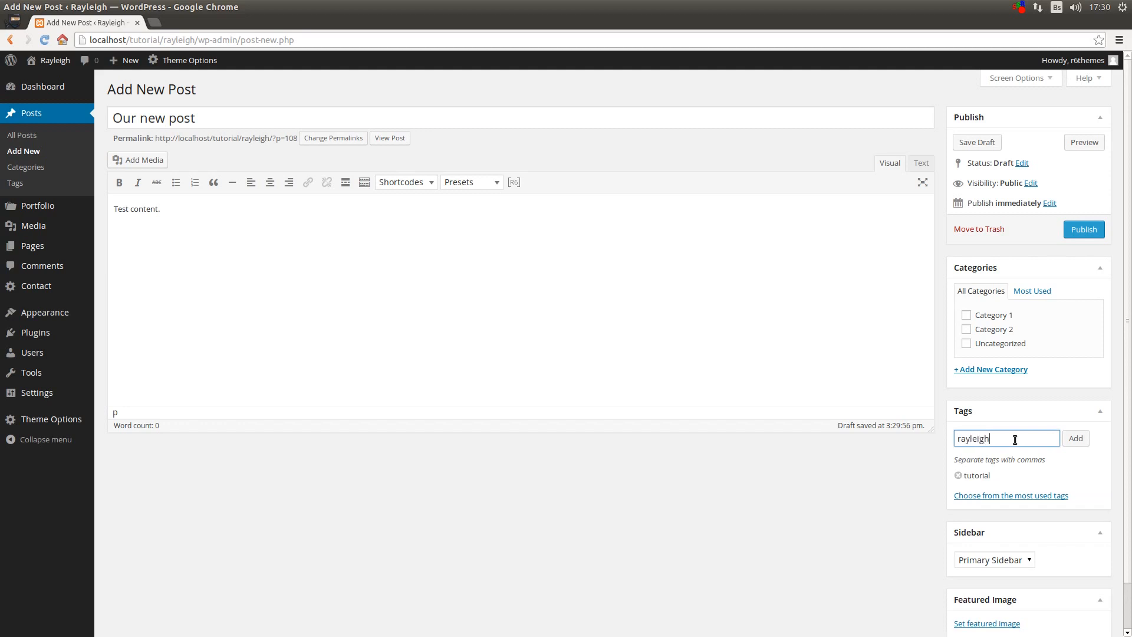
key(Return)
Assign the post to Category 1 and Category 2, leaving Uncategorized unselected
click(969, 344)
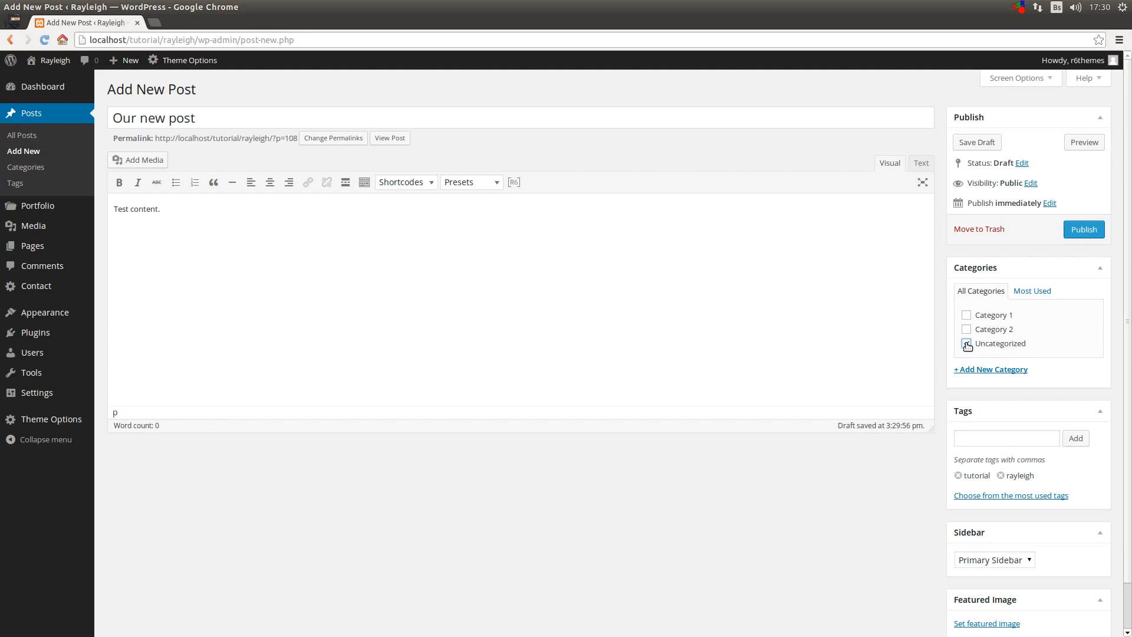
click(969, 329)
click(970, 316)
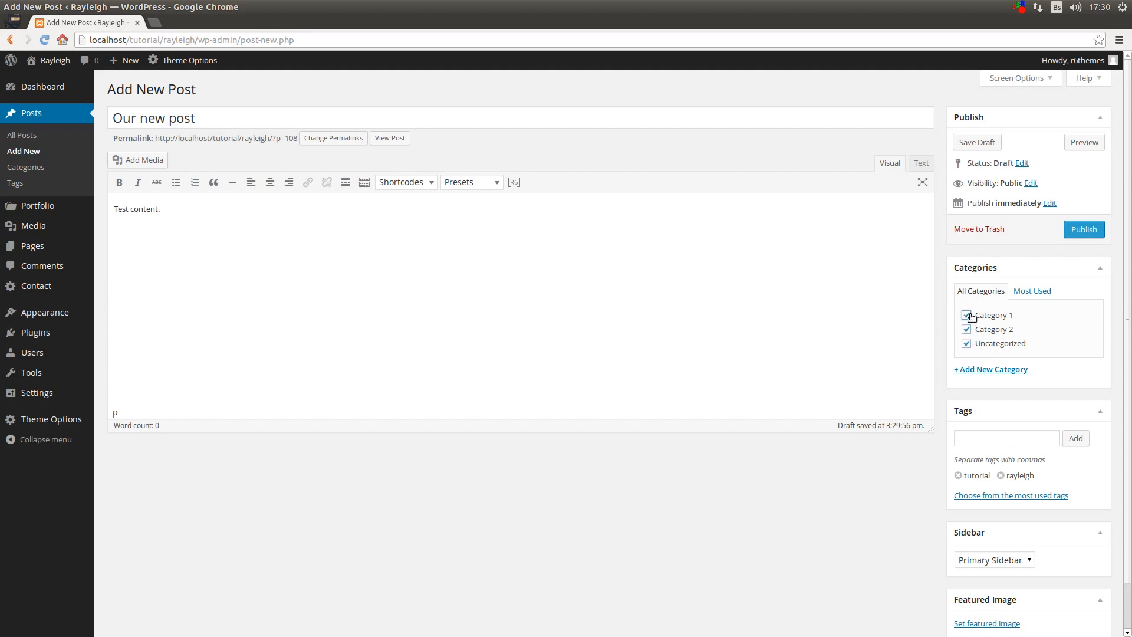
click(967, 344)
Set the existing library image 2.jpg as the post's featured image and publish the post
scroll(905, 479, down, 2)
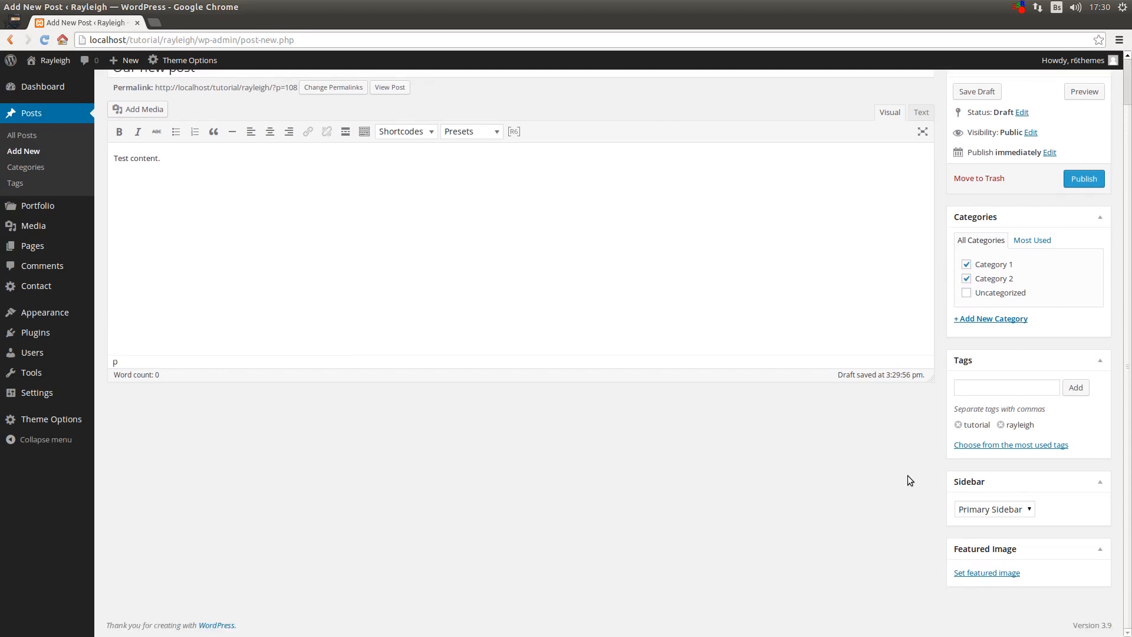
click(987, 572)
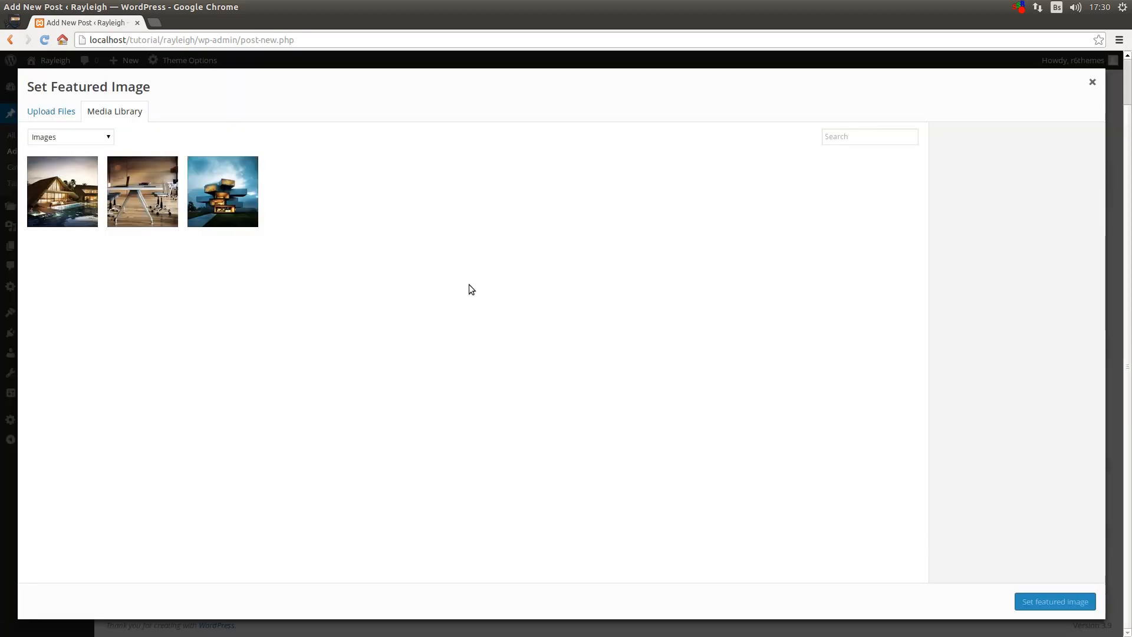
click(154, 207)
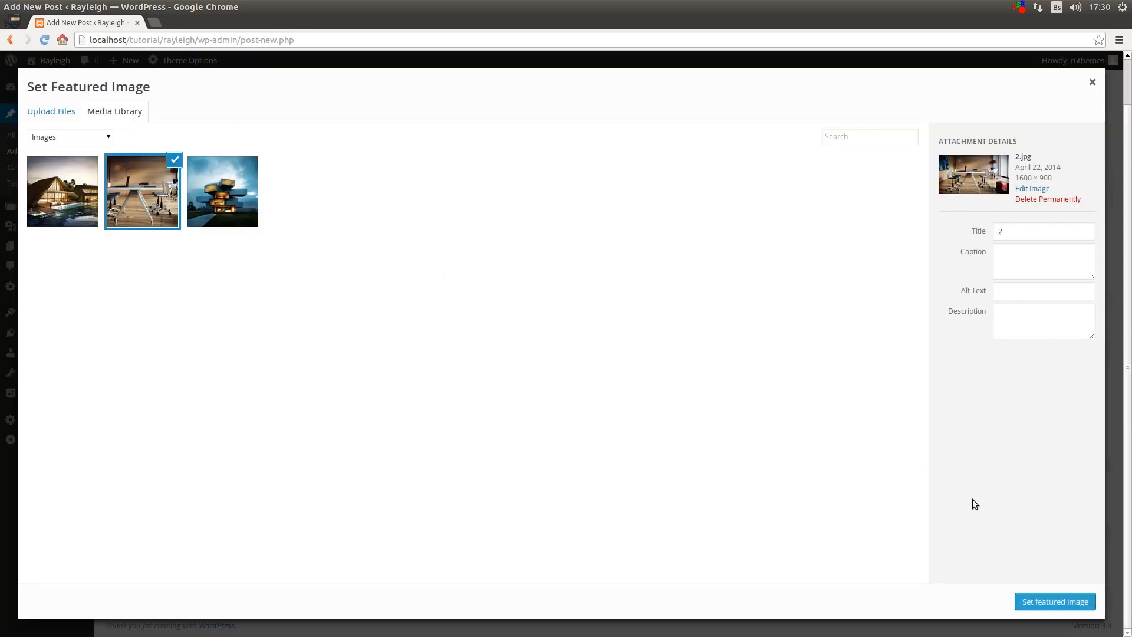
click(1039, 601)
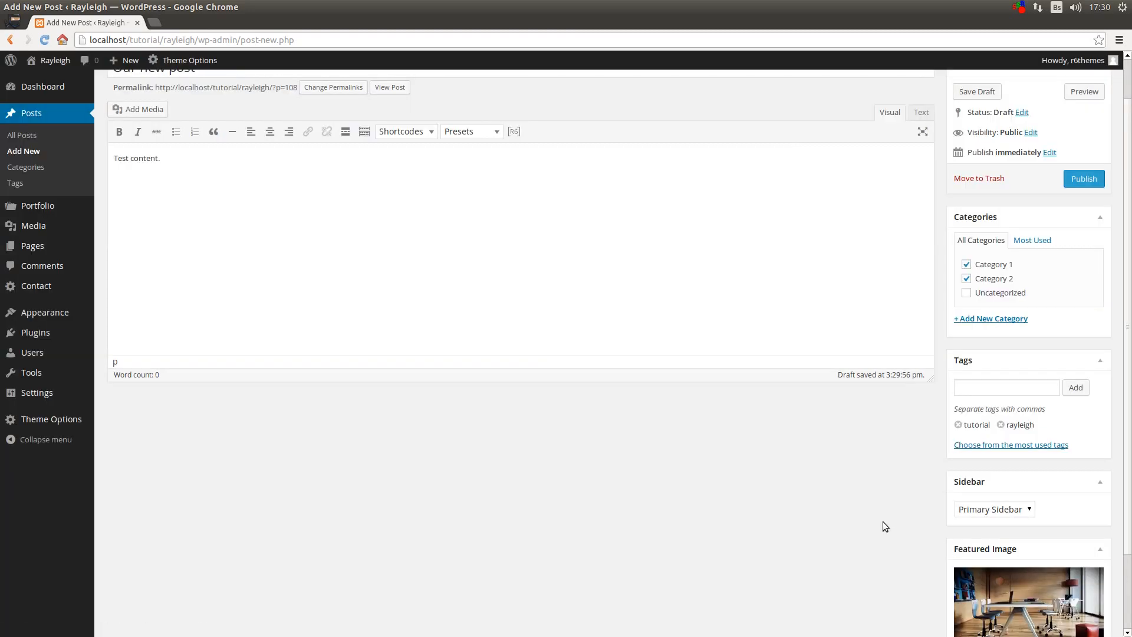
click(1092, 181)
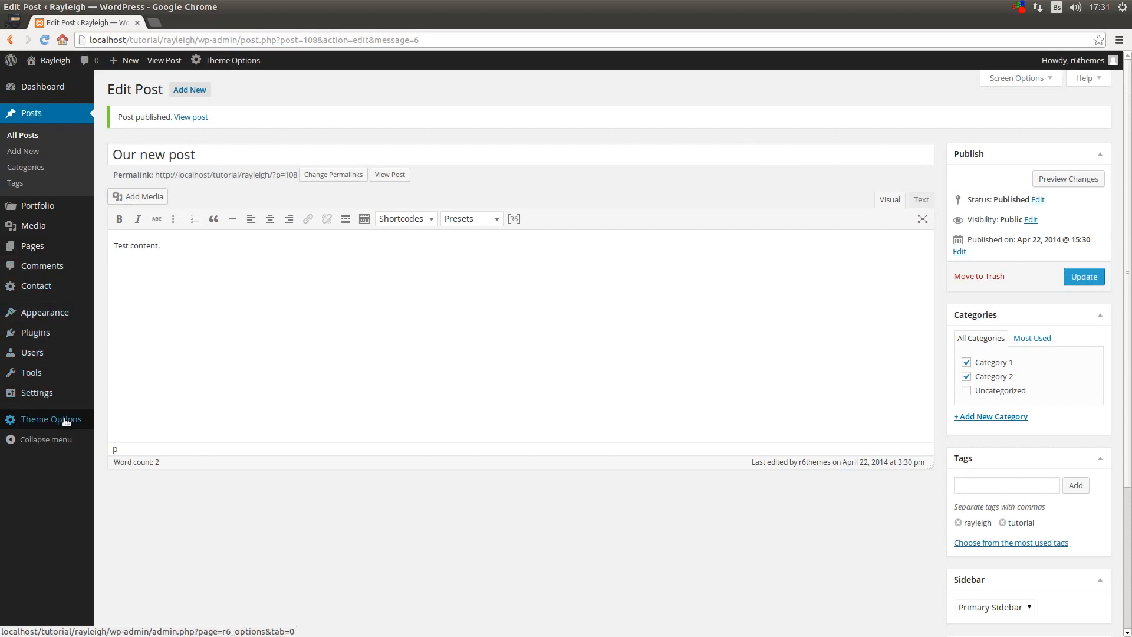
In the theme's General Settings, set the blog columns to 2 and the blog sidebar position to Left, and save the changes
click(100, 421)
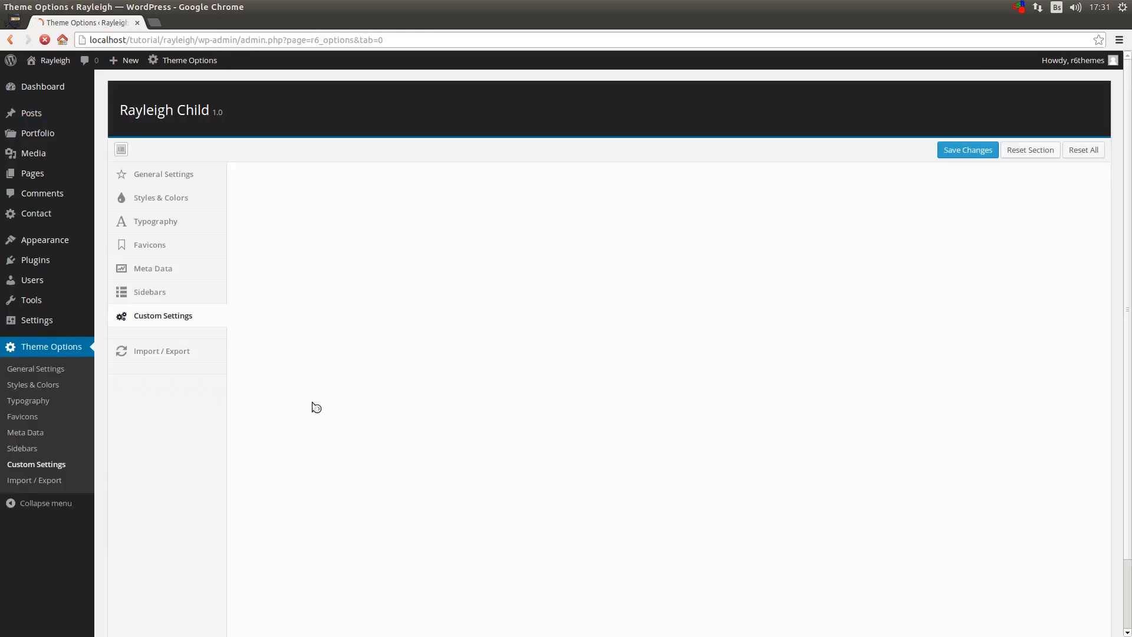
click(195, 177)
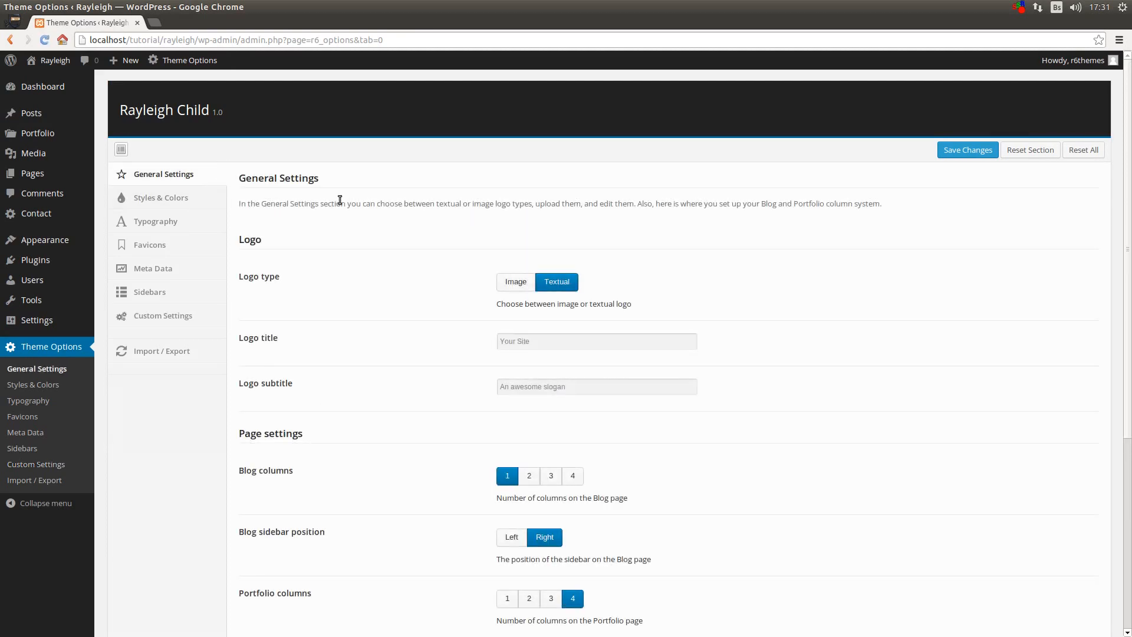
scroll(380, 321, down, 5)
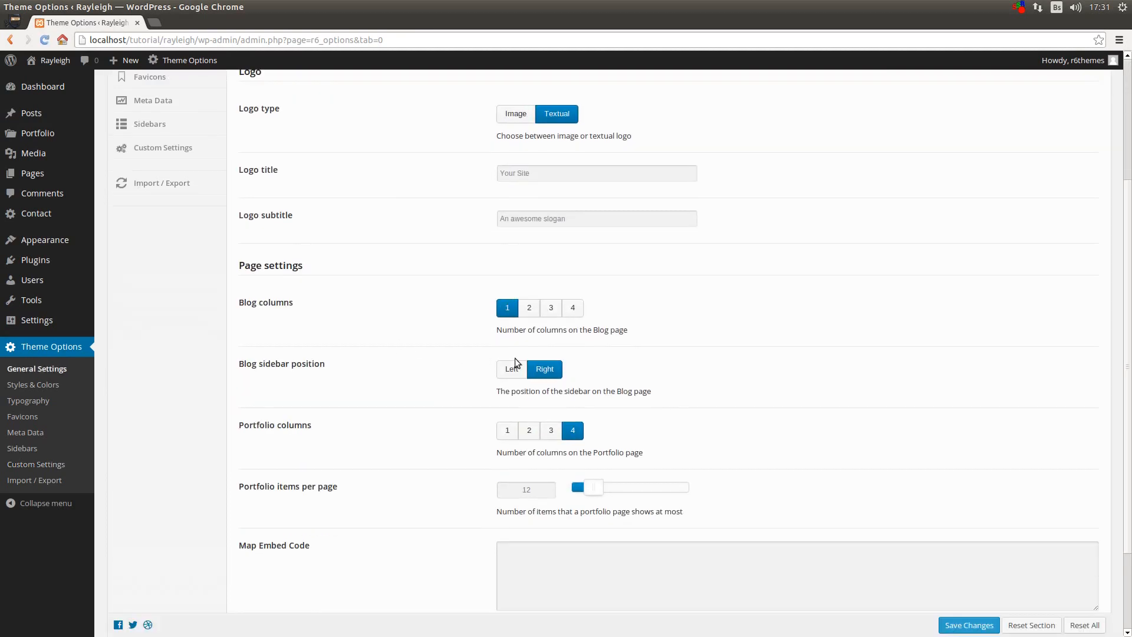
click(531, 310)
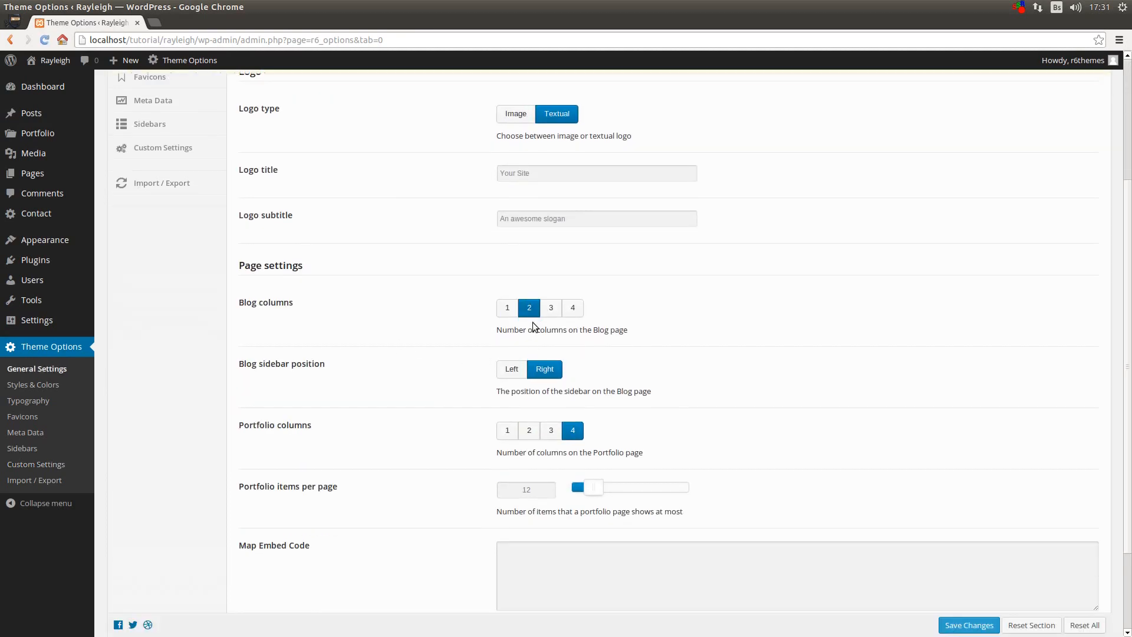
click(509, 369)
click(979, 626)
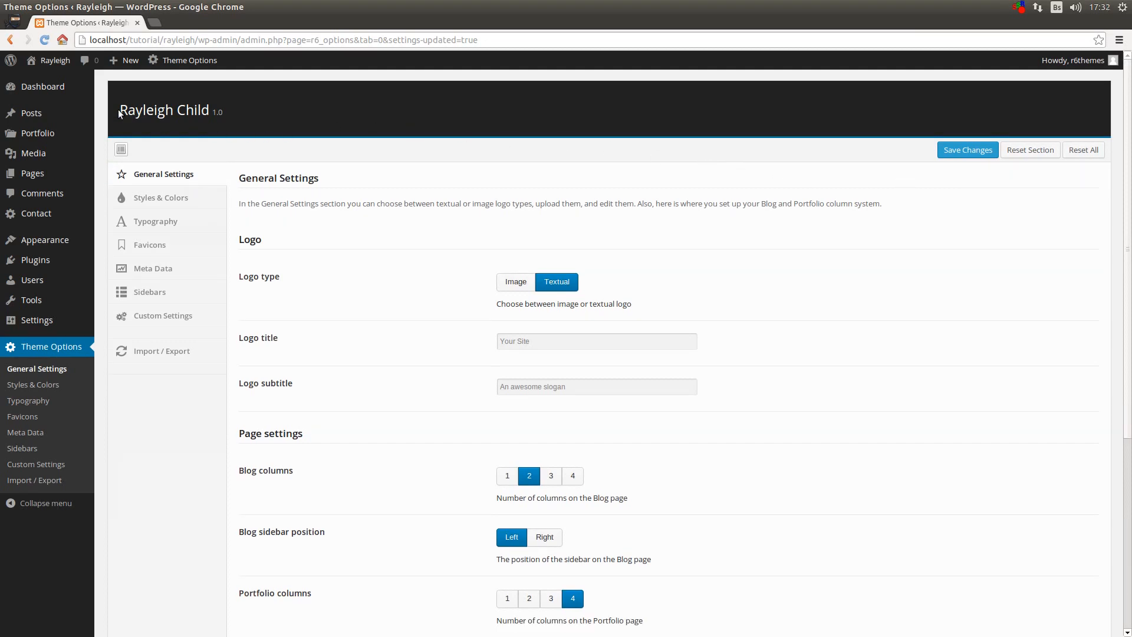
Visit the site's Blog page to check its layout and open the post "Our new post"
mouse_move(53, 60)
click(47, 82)
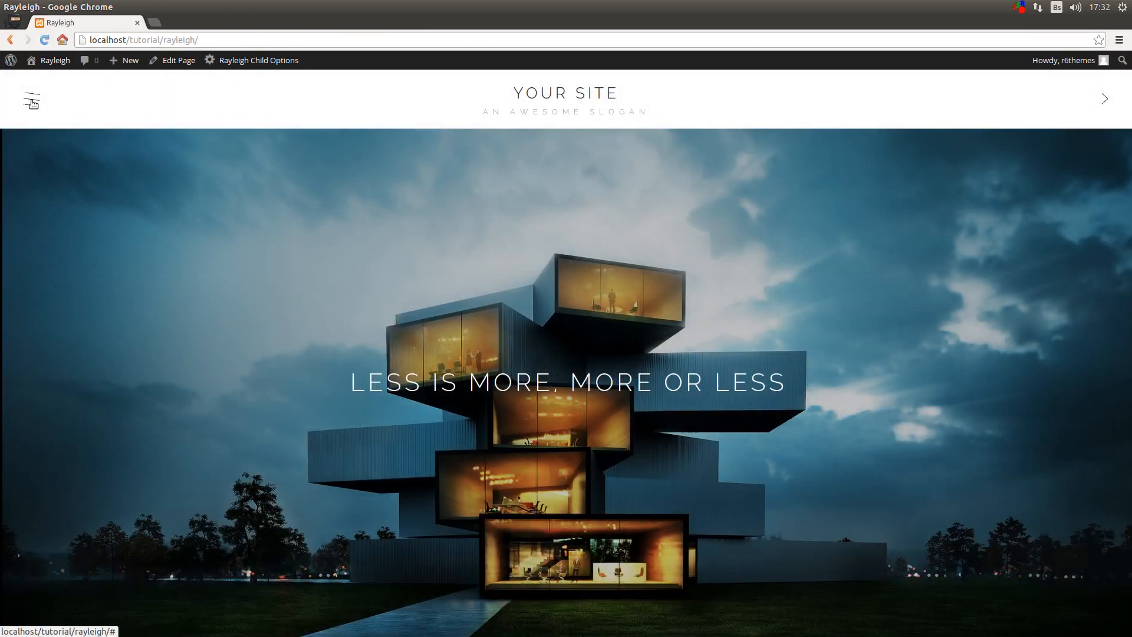
click(32, 99)
click(76, 151)
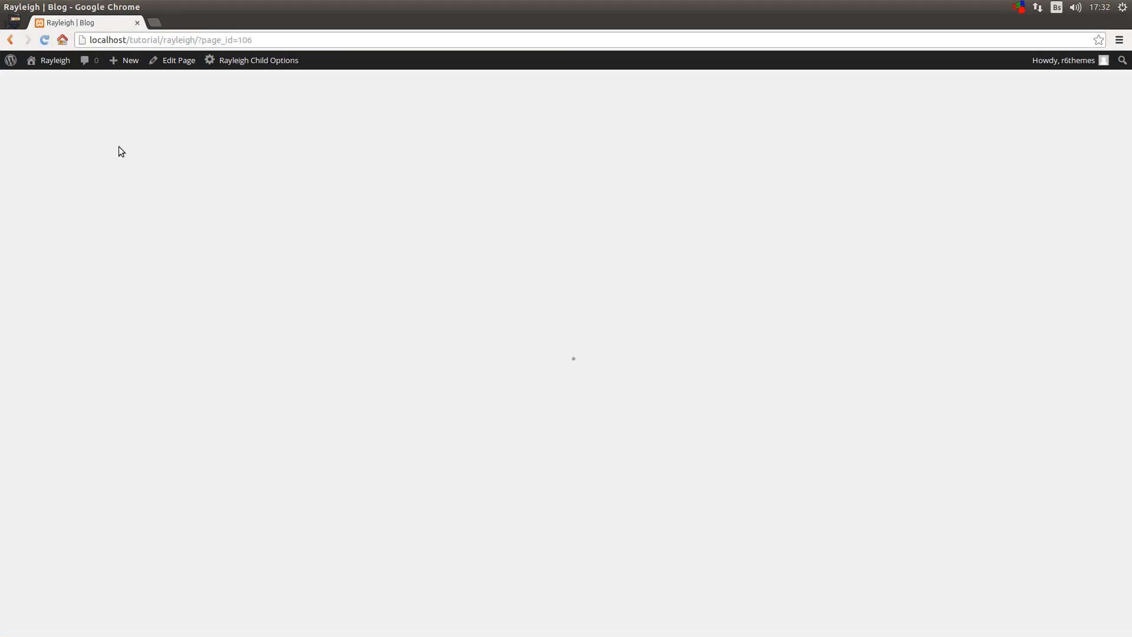
scroll(850, 405, down, 4)
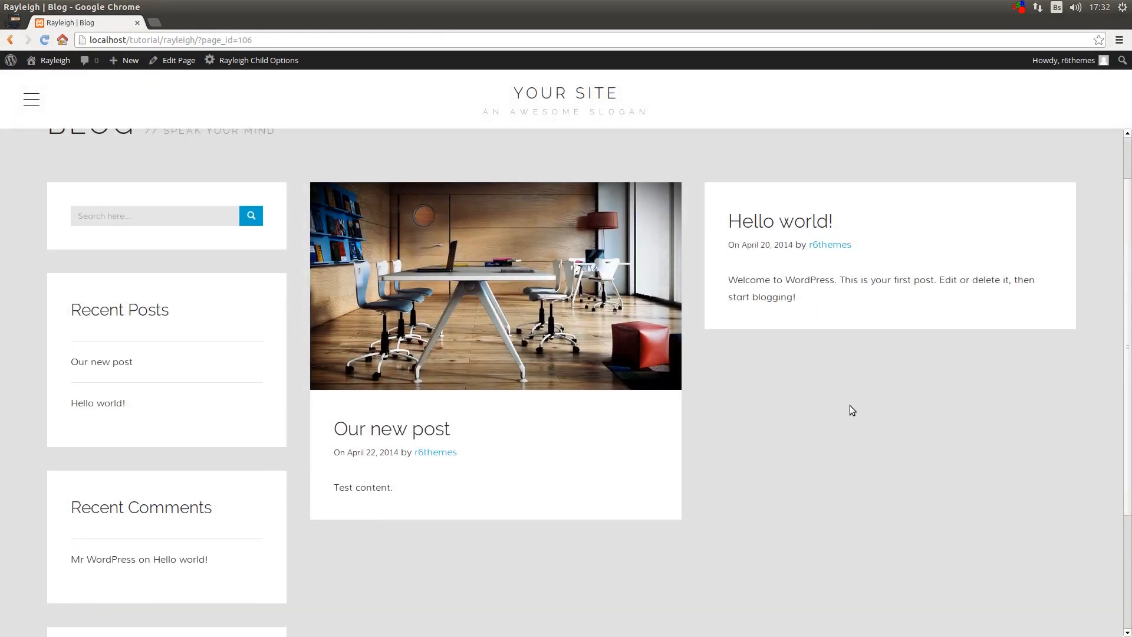
scroll(857, 417, up, 2)
click(437, 431)
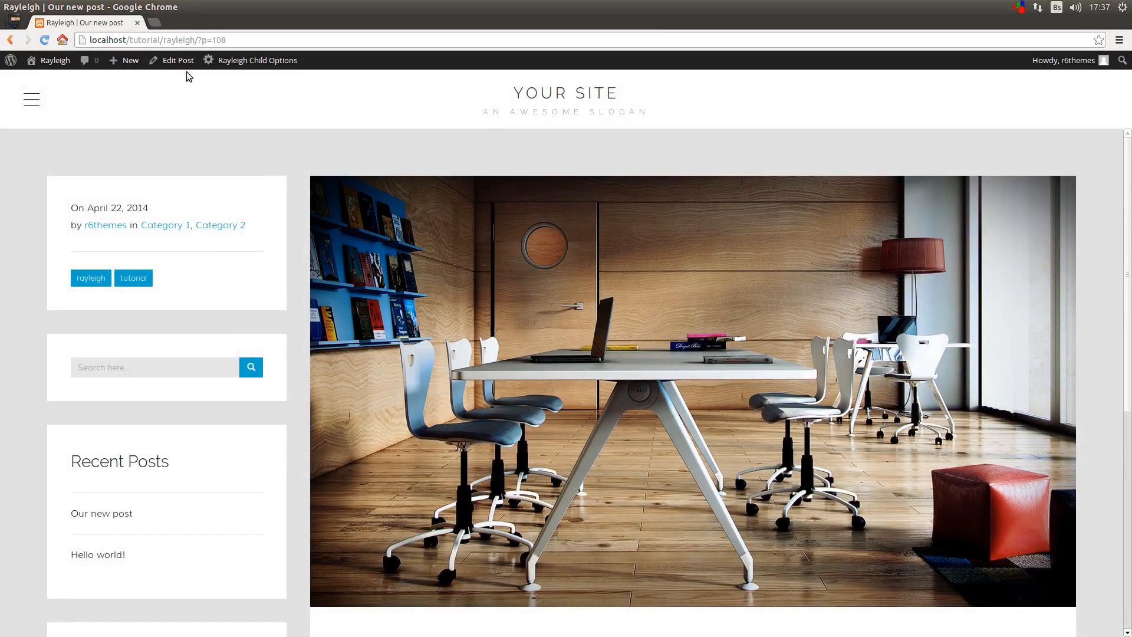
Edit the post to insert a Read More break after "Test content.", add "Full text." below it, and update the post
click(185, 63)
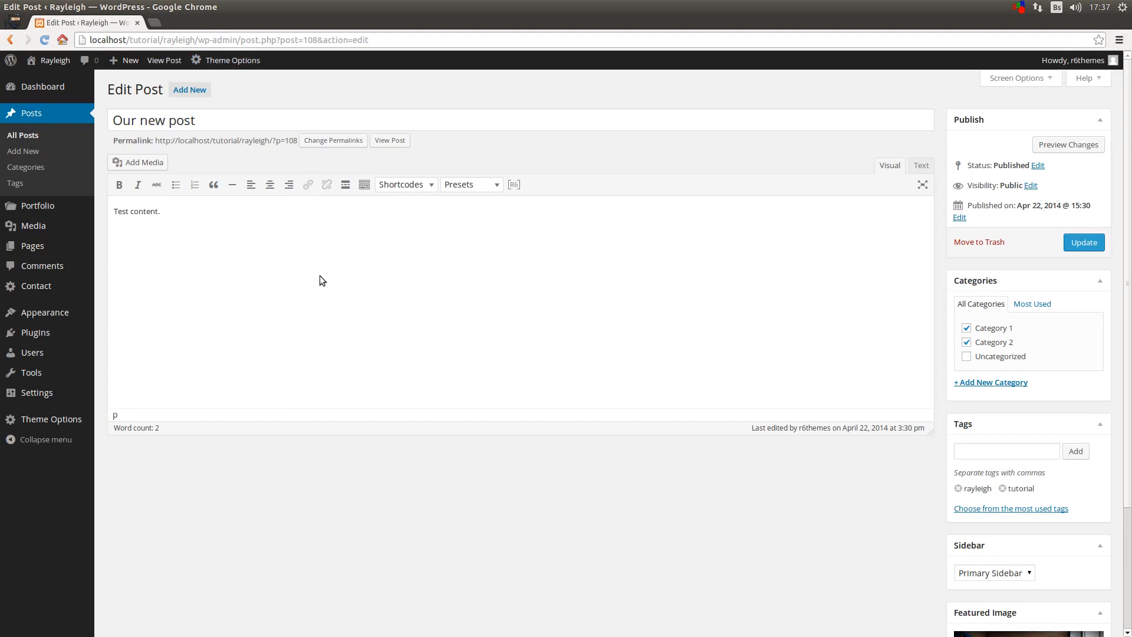
click(306, 227)
click(346, 186)
text(Full text.)
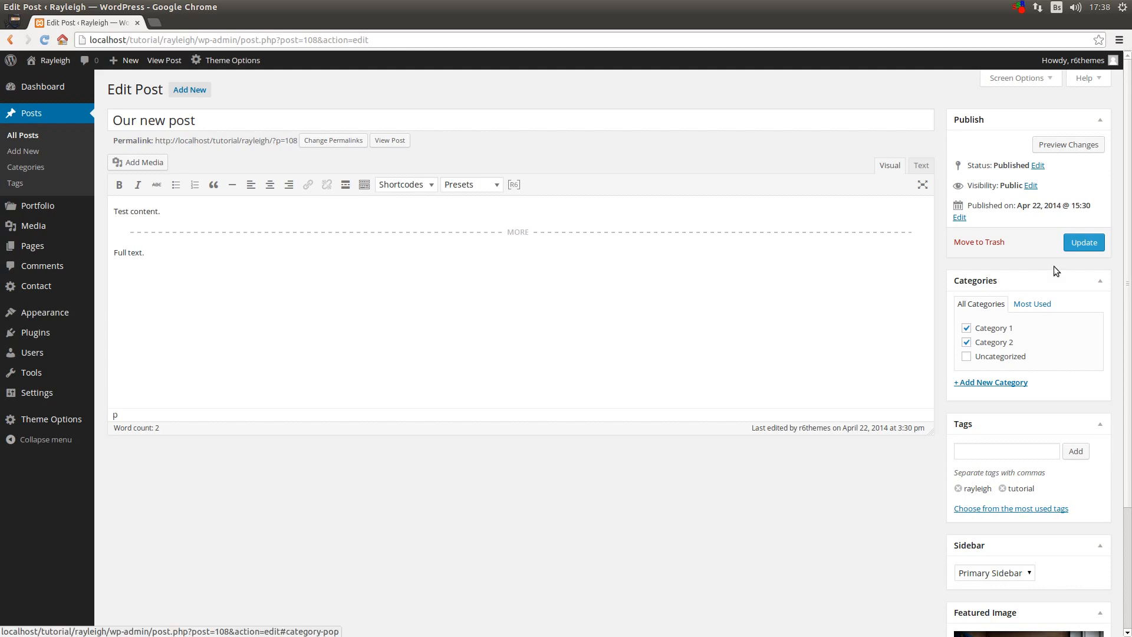
click(1085, 243)
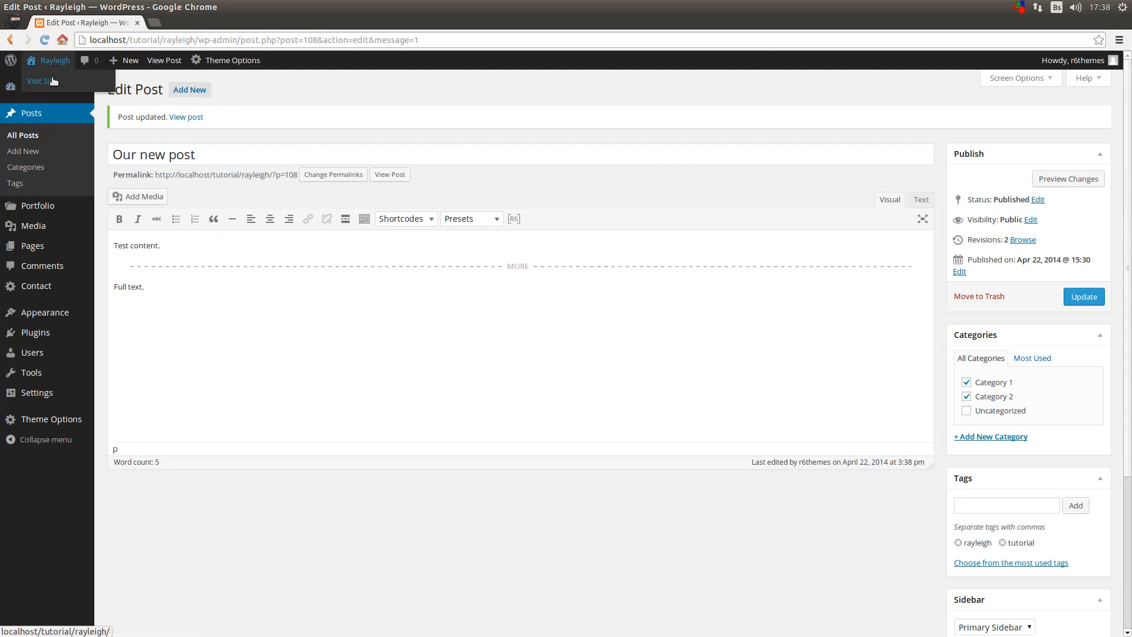
Check the post's excerpt on the site's Blog page, and follow its Read more link to view the full text
click(52, 80)
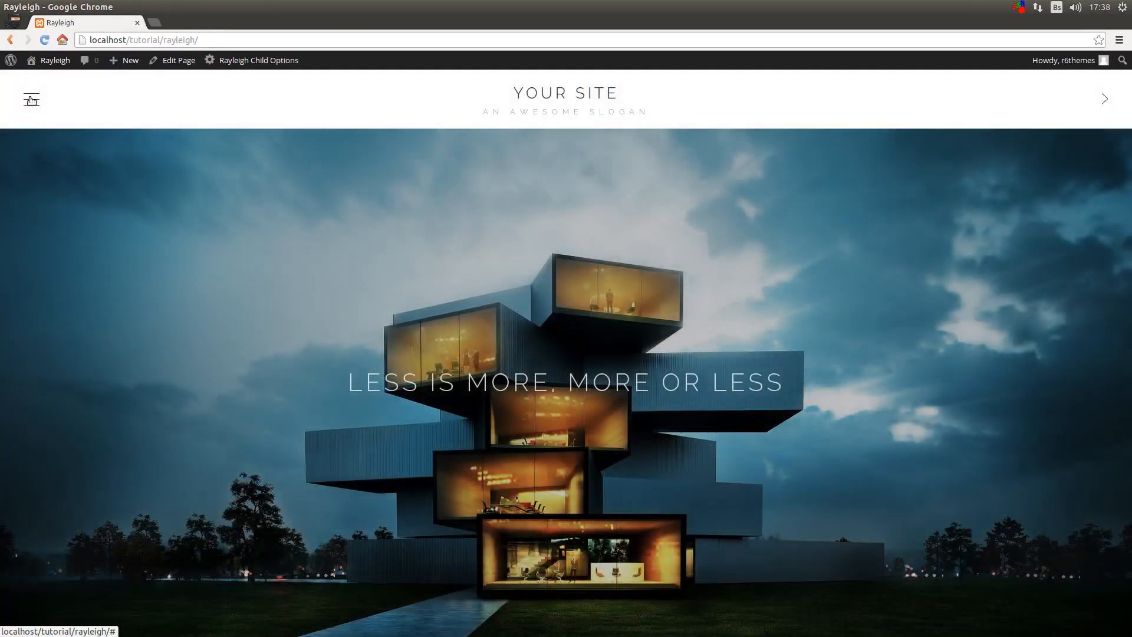
click(30, 100)
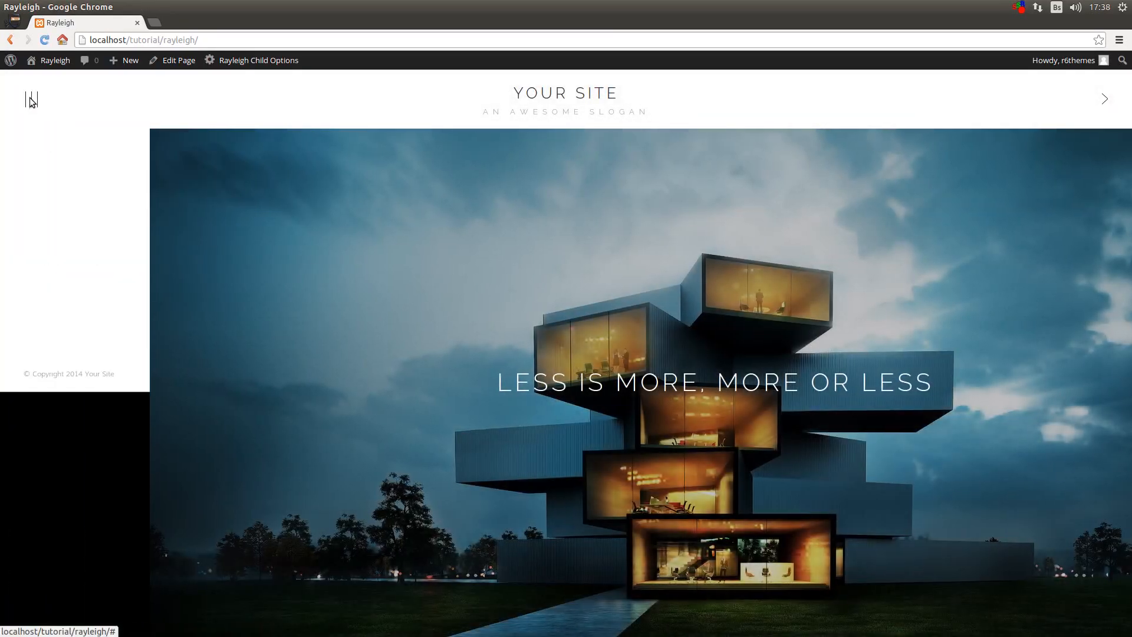
click(40, 153)
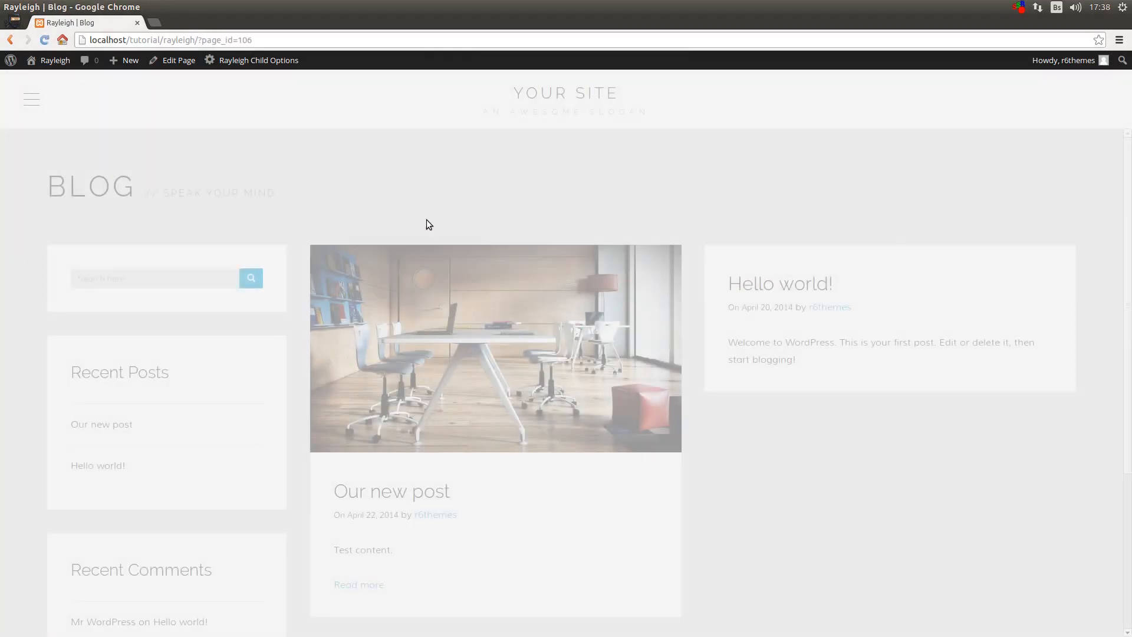
scroll(442, 473, down, 2)
drag(347, 460, 401, 459)
click(368, 492)
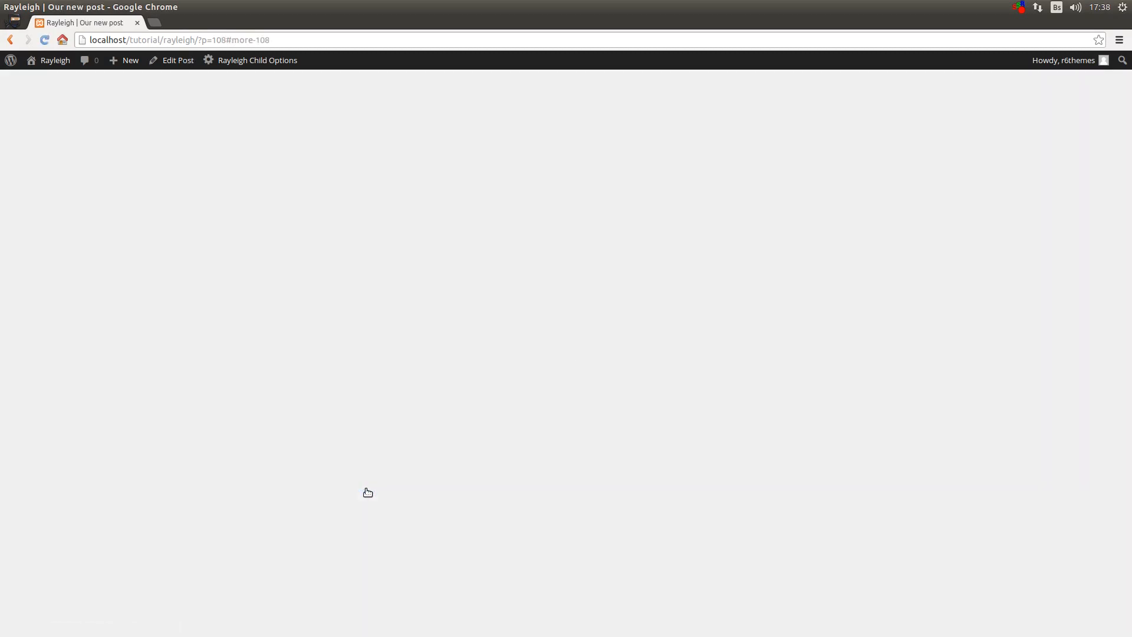
drag(338, 297, 379, 291)
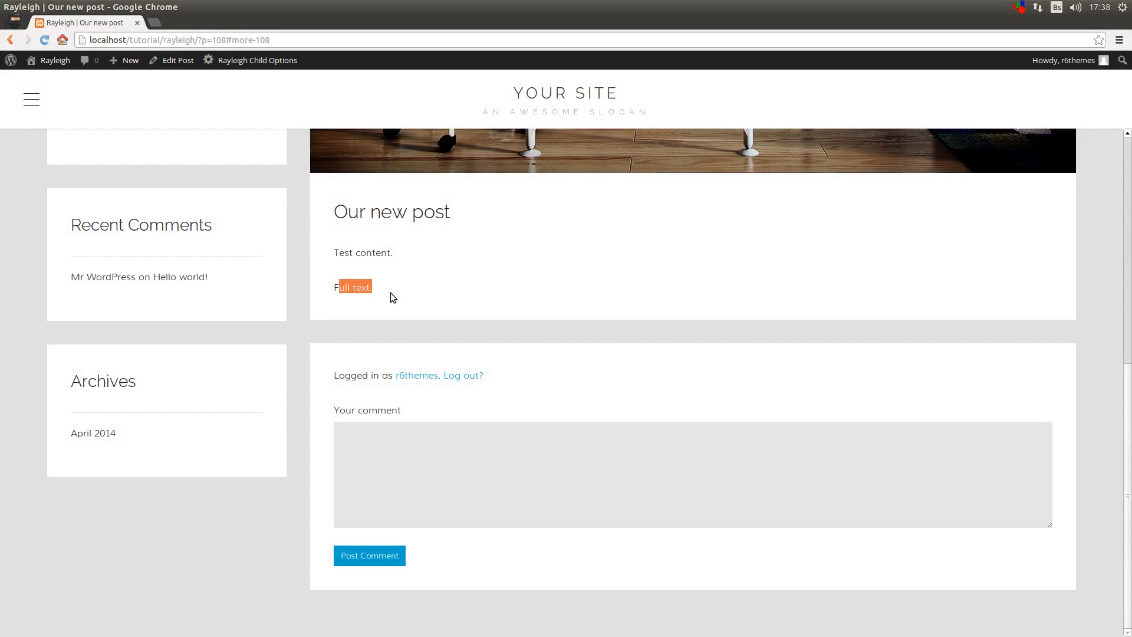
click(390, 293)
Create a new page titled "Portfolio" with the subtitle "Let the images speak"
mouse_move(129, 60)
click(118, 113)
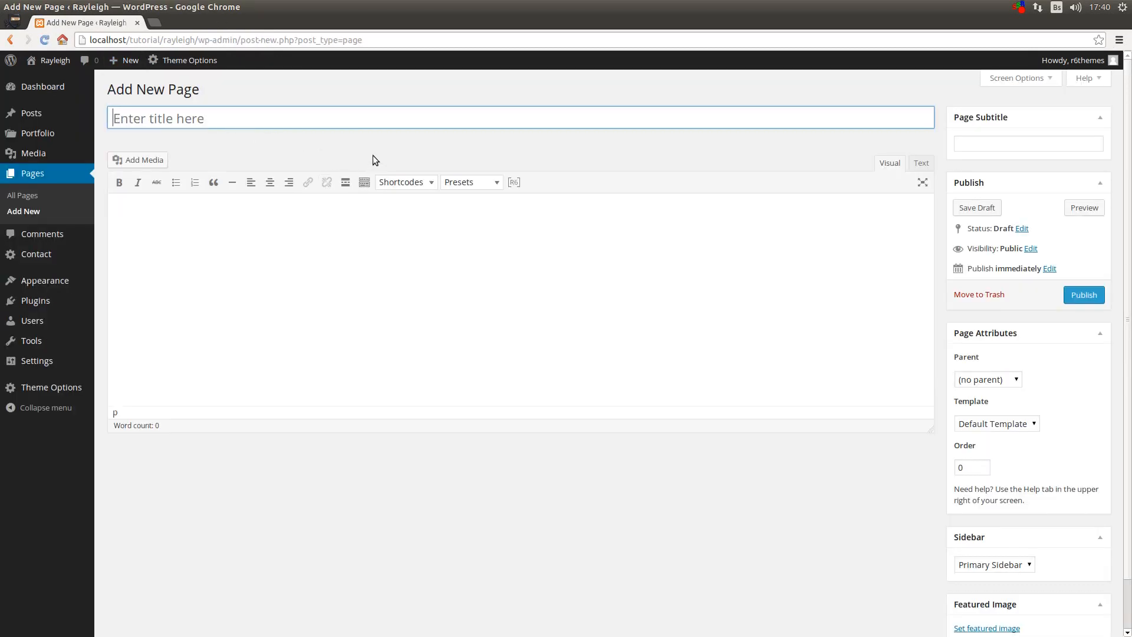
text(Portfolio)
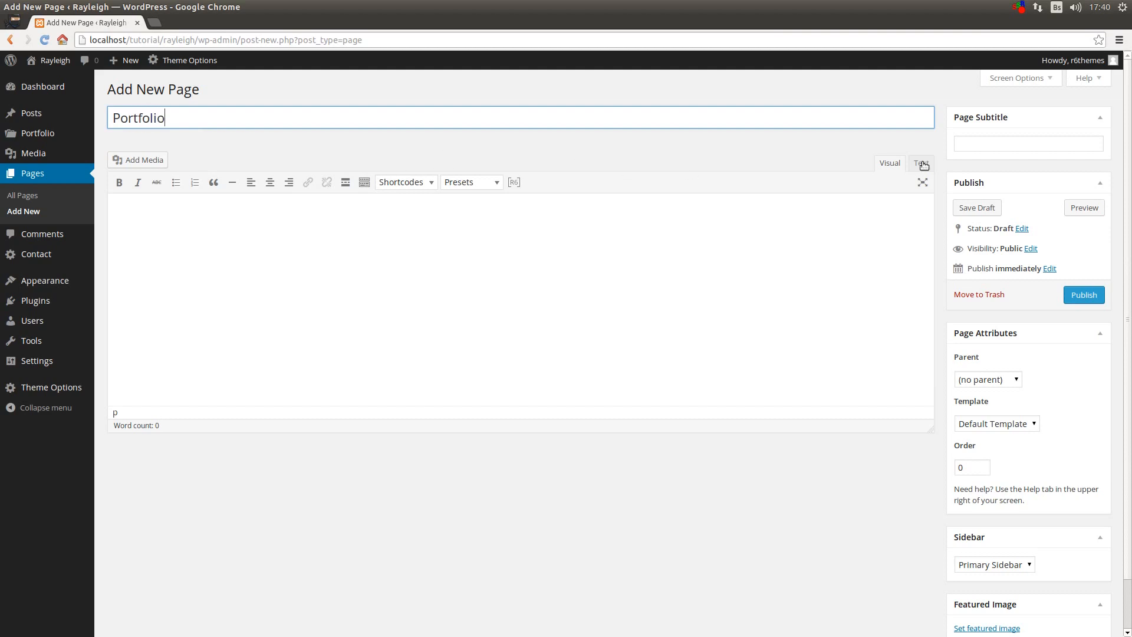
click(993, 142)
text(Let)
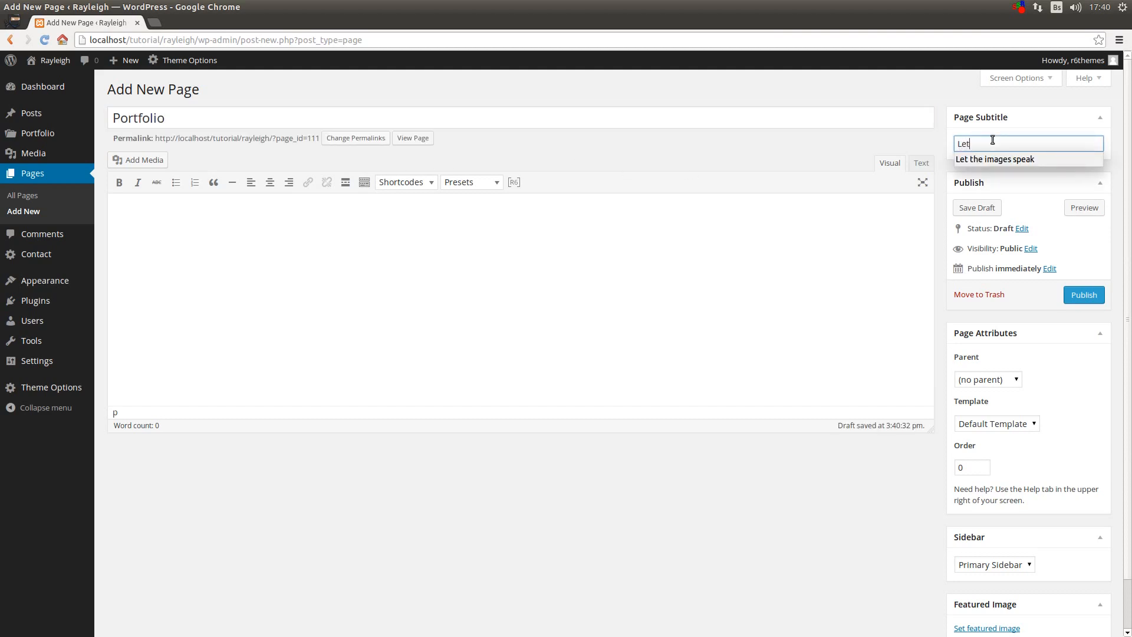
click(1000, 161)
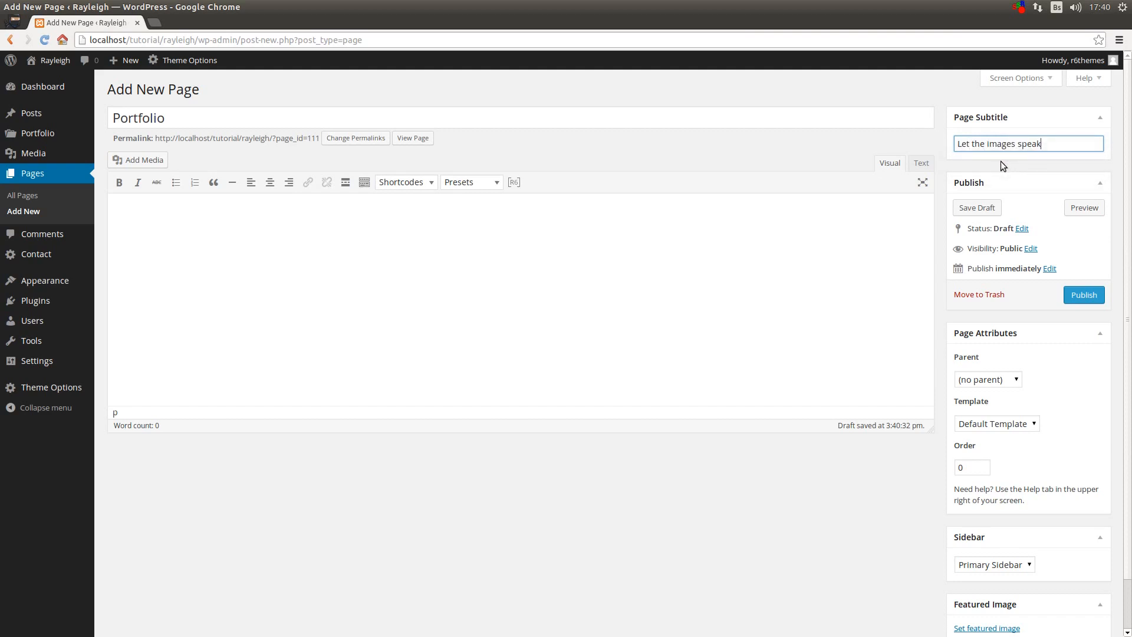
Assign the Portfolio template to the new page and publish it
click(1001, 424)
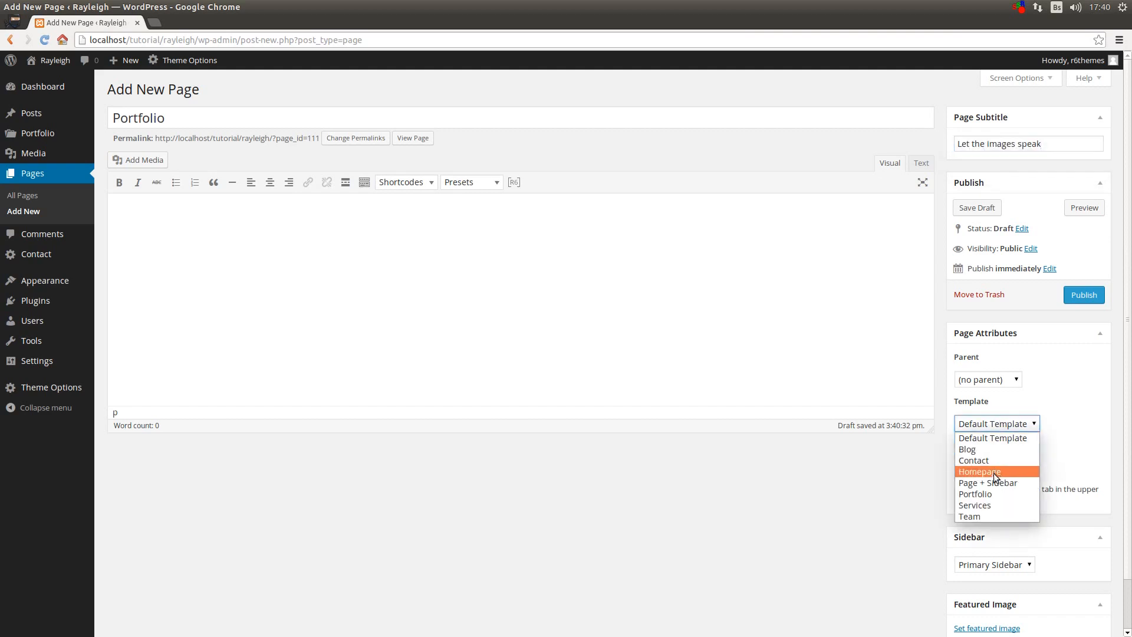
click(991, 494)
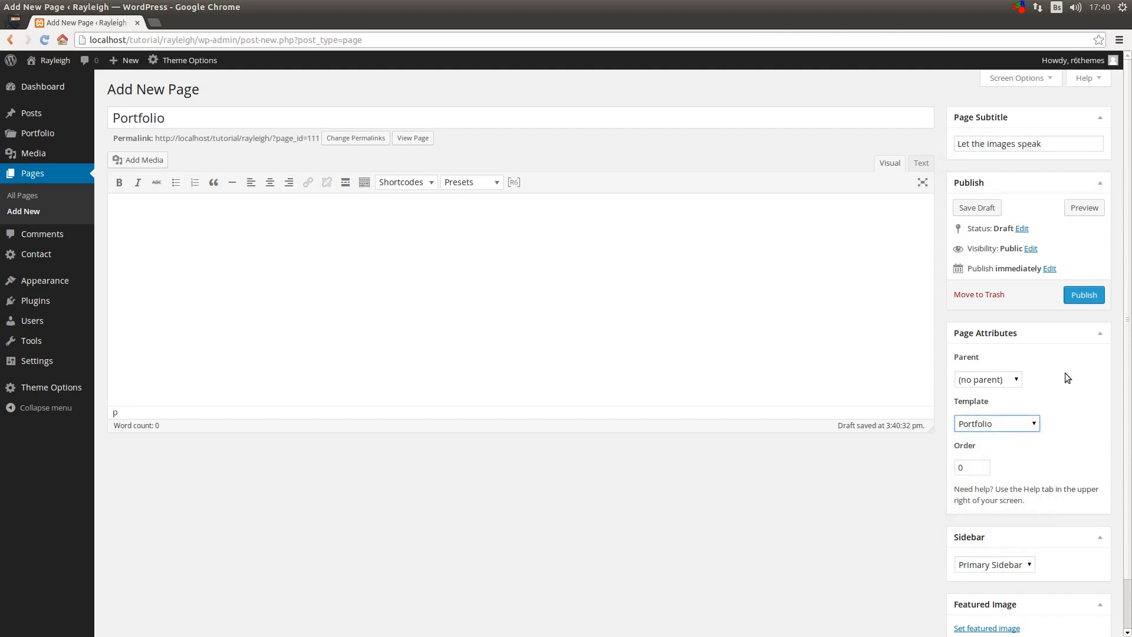
click(1083, 295)
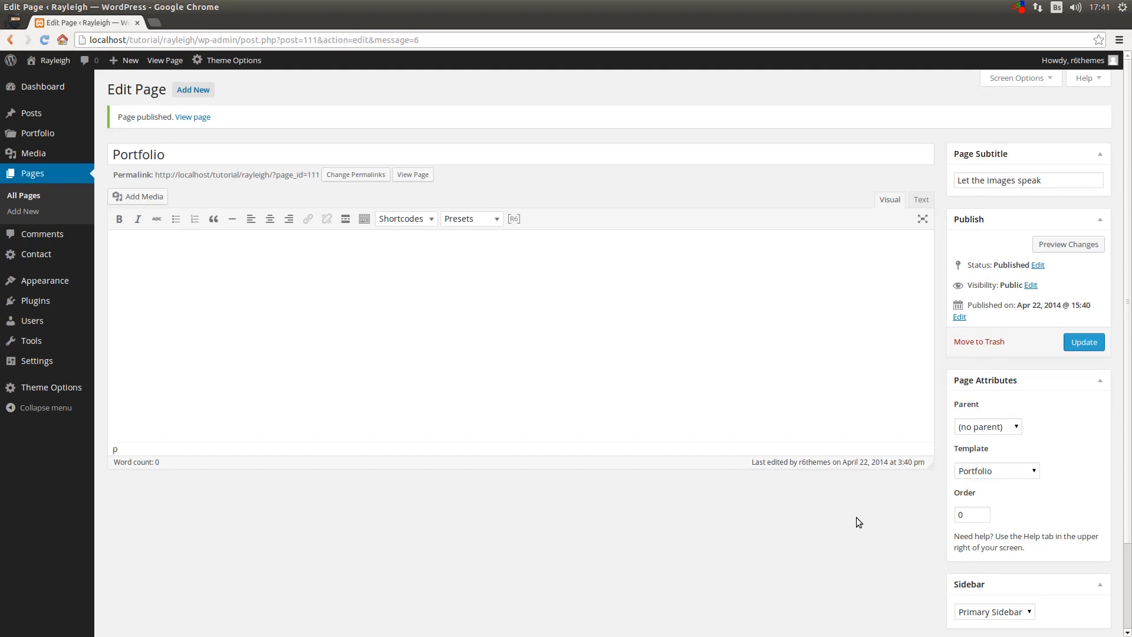
Create a new portfolio item titled "Portfolio Item #1" with the description "Your description goes here."
mouse_move(55, 136)
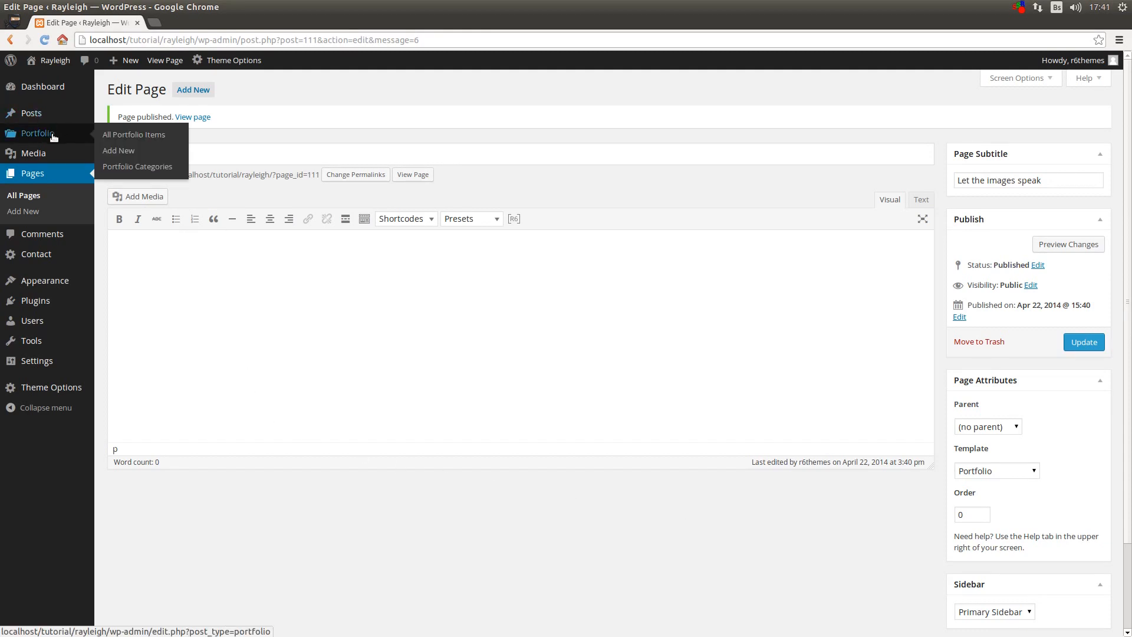
click(118, 151)
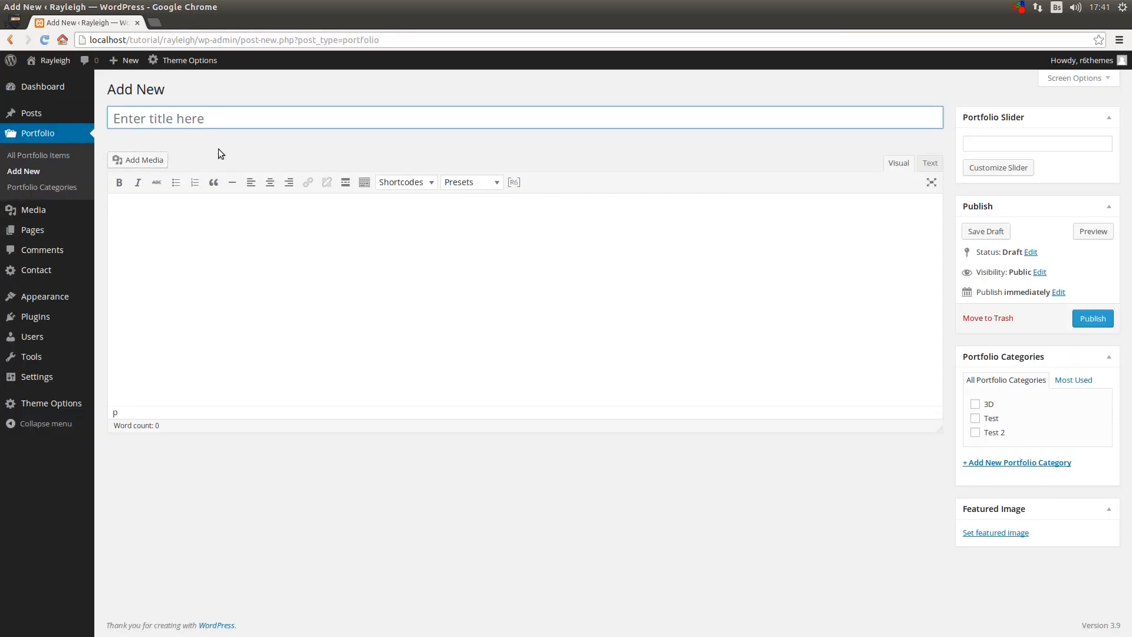
text(Portfolio Item )
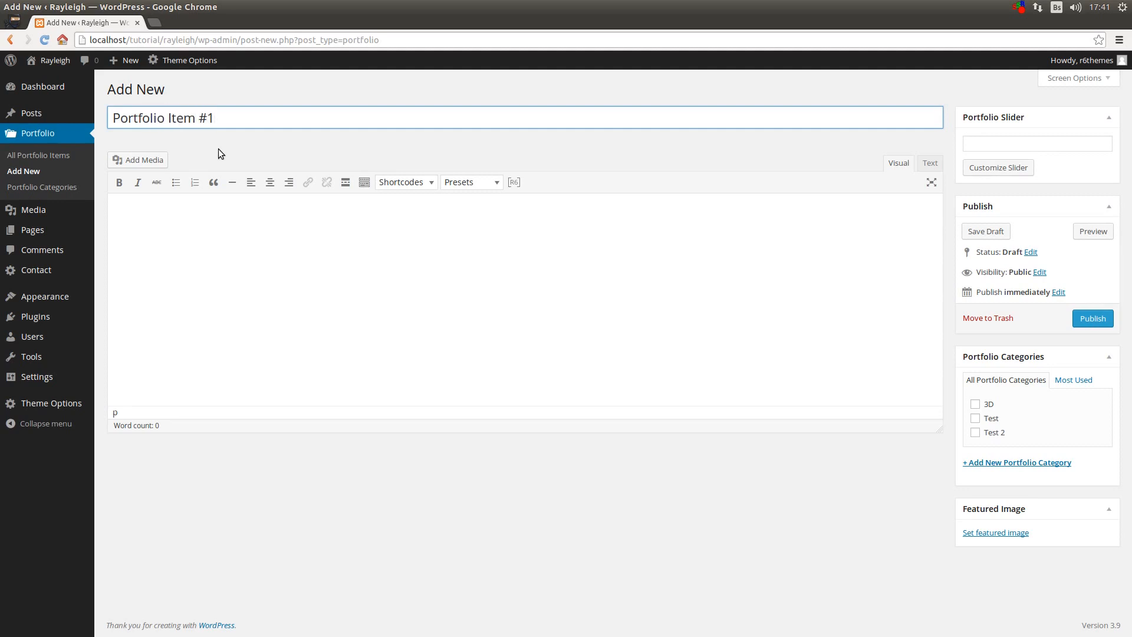
text(#1)
key(Tab)
text(Your )
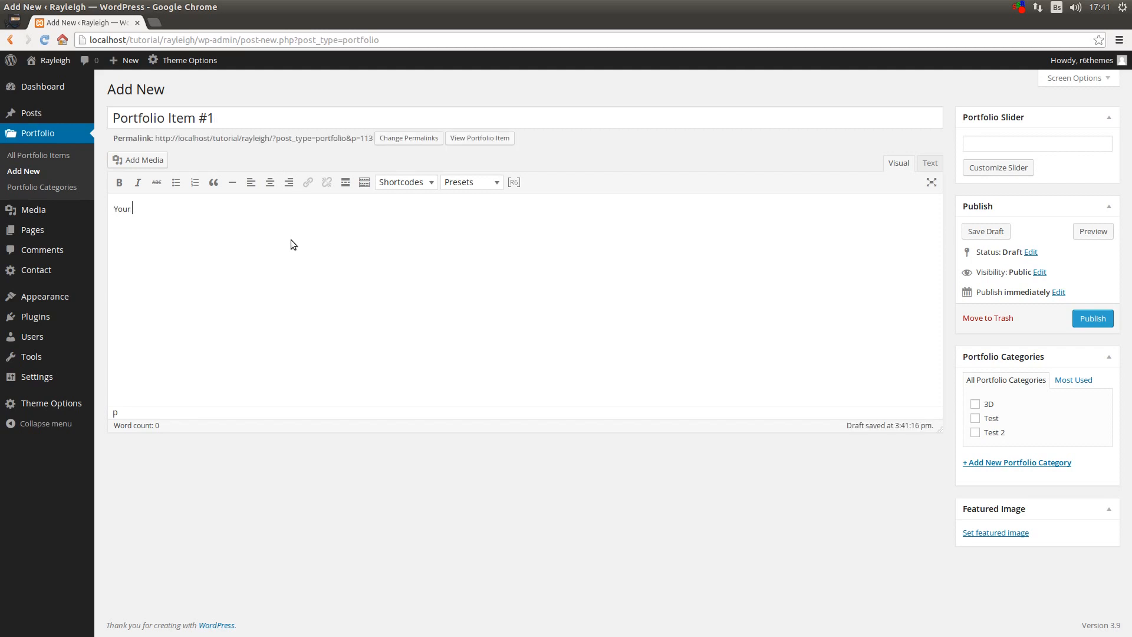
text(description goes here.)
Insert a Text with Icon shortcode below the description, using the map marker icon and the text "Sarajevo"
click(394, 182)
click(401, 340)
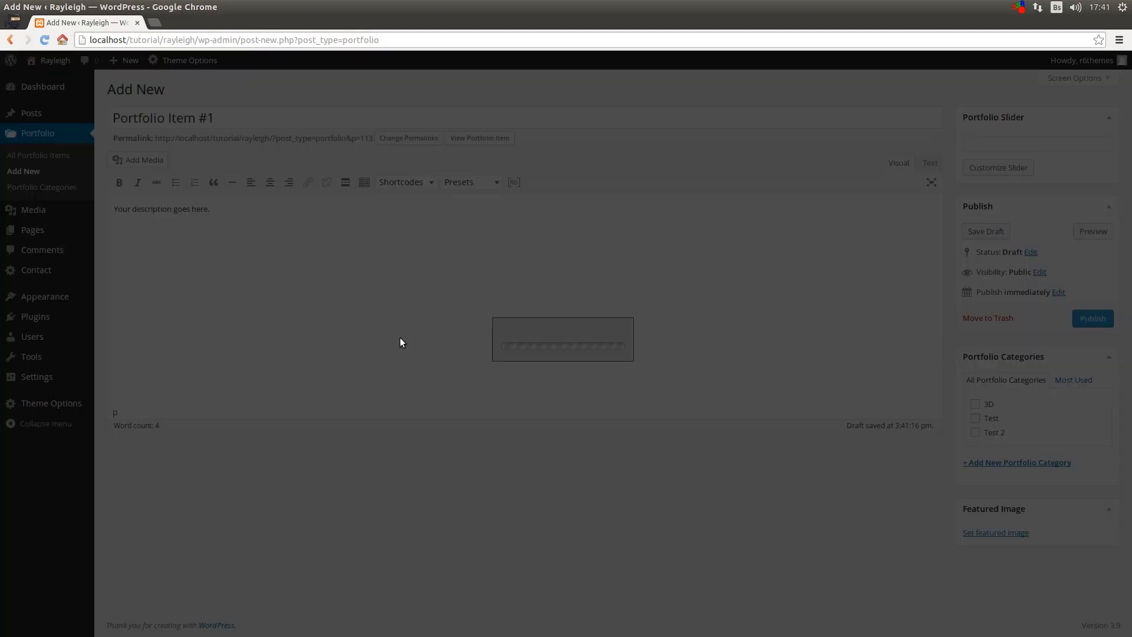
click(537, 152)
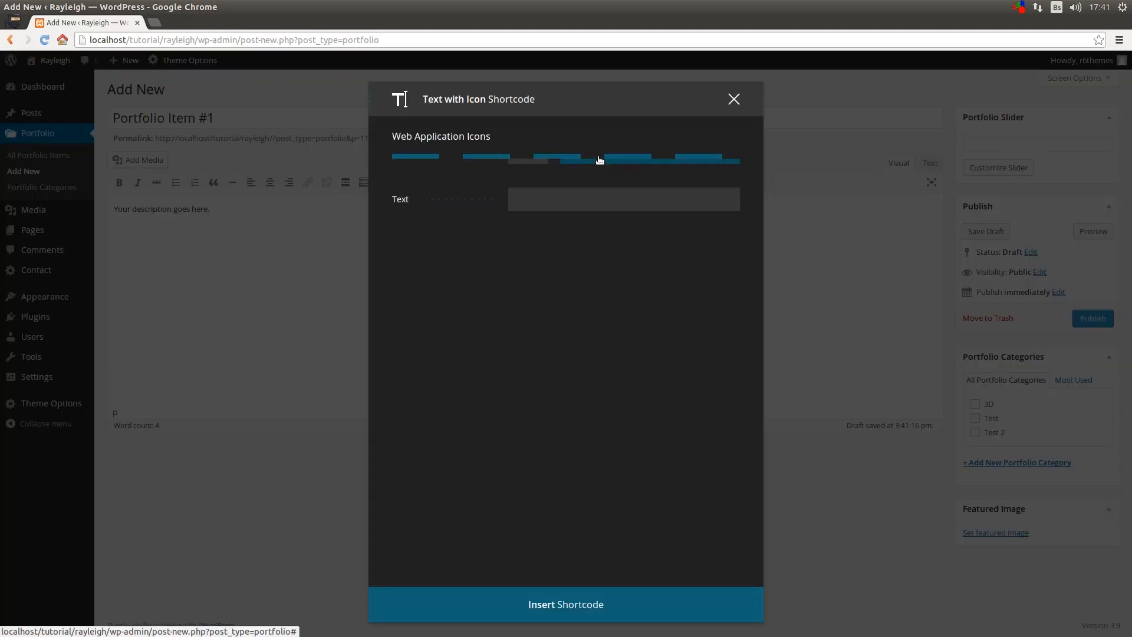
scroll(565, 265, down, 3)
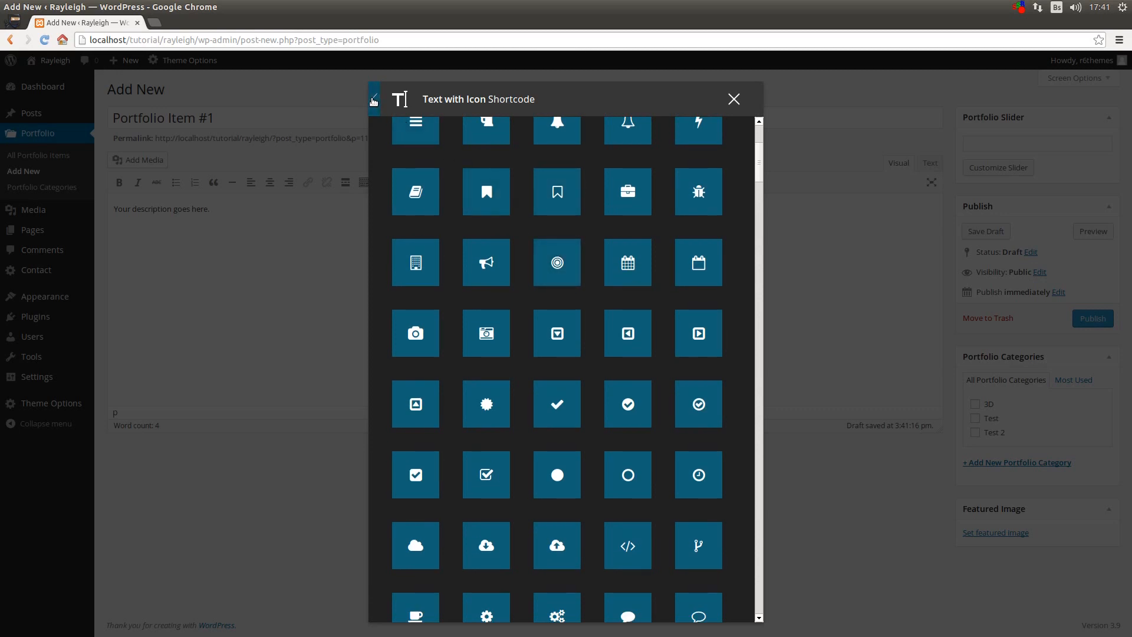
click(374, 99)
click(590, 200)
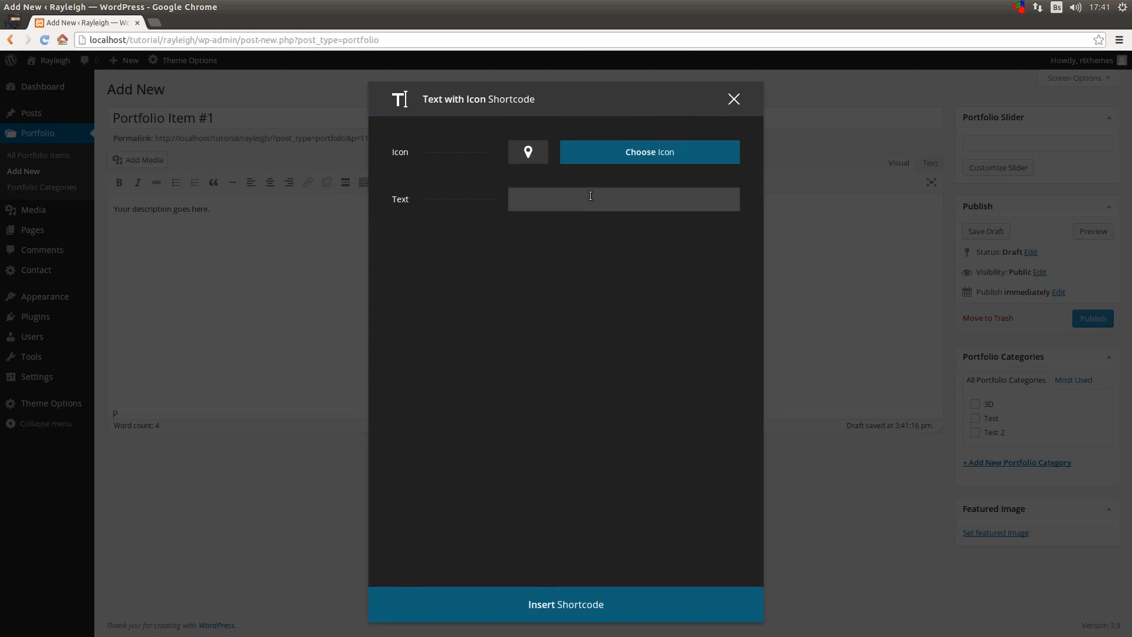
text(Sarajevo)
click(597, 600)
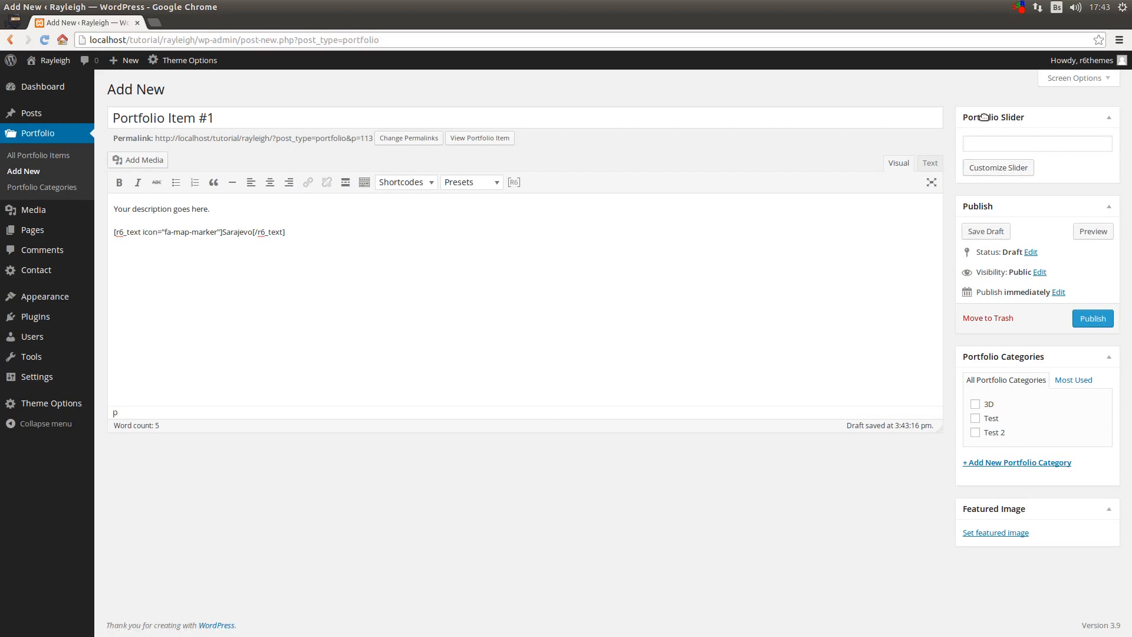
Set the item's portfolio slider to loop its slides with 5000 ms autoplay, and add two new slides
click(996, 169)
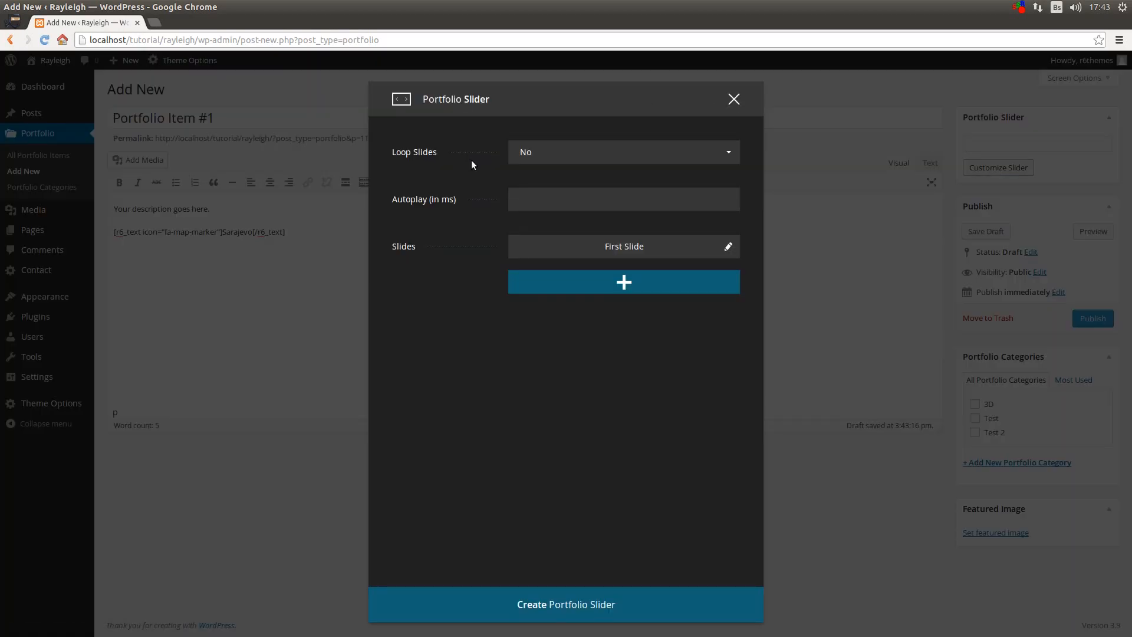
click(534, 154)
click(553, 180)
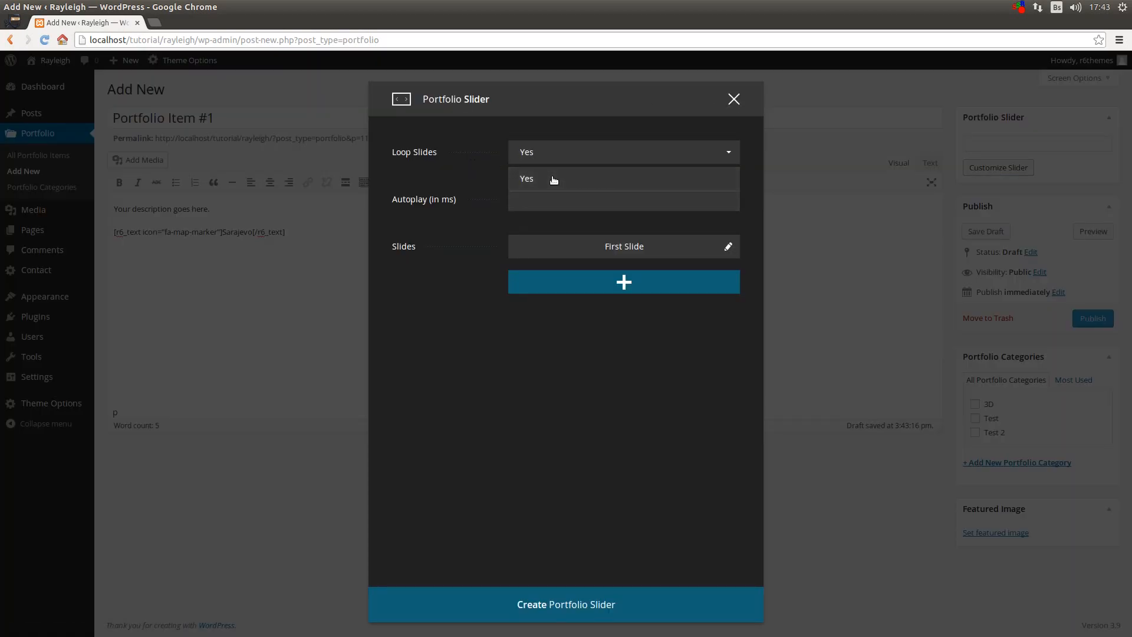
mouse_move(423, 154)
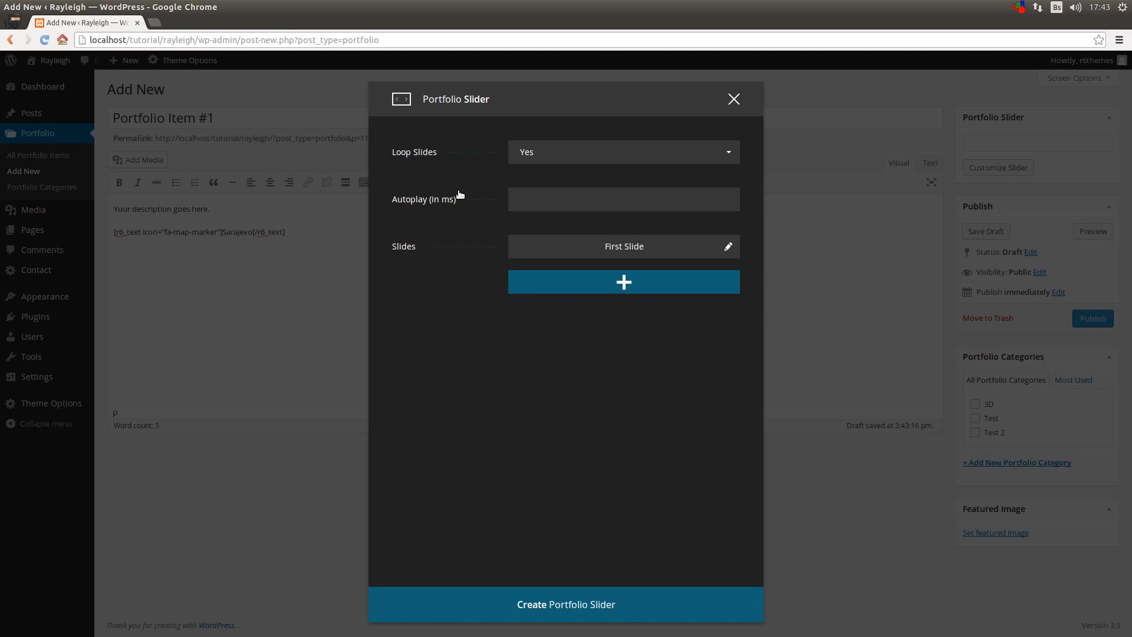
click(521, 199)
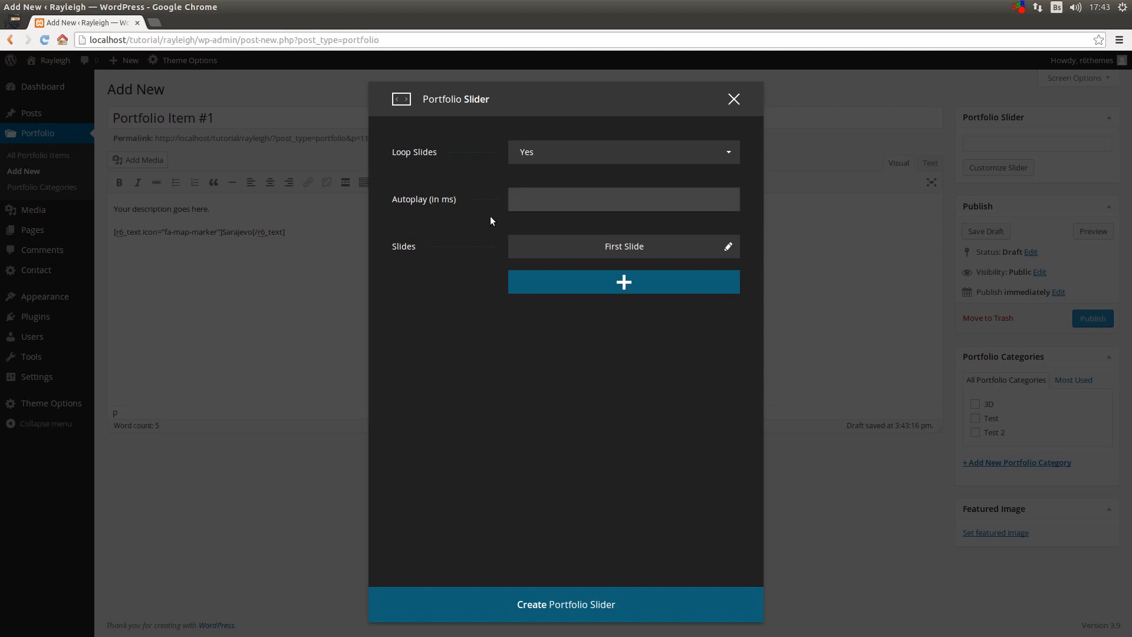
text(5000)
mouse_move(425, 205)
click(448, 313)
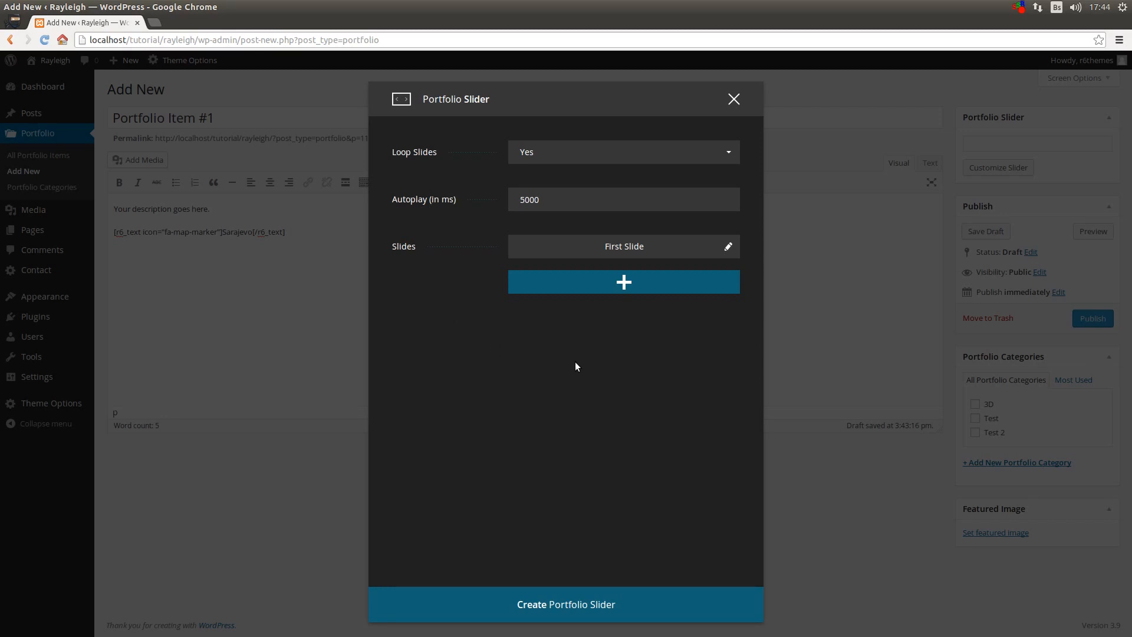
click(623, 283)
click(623, 317)
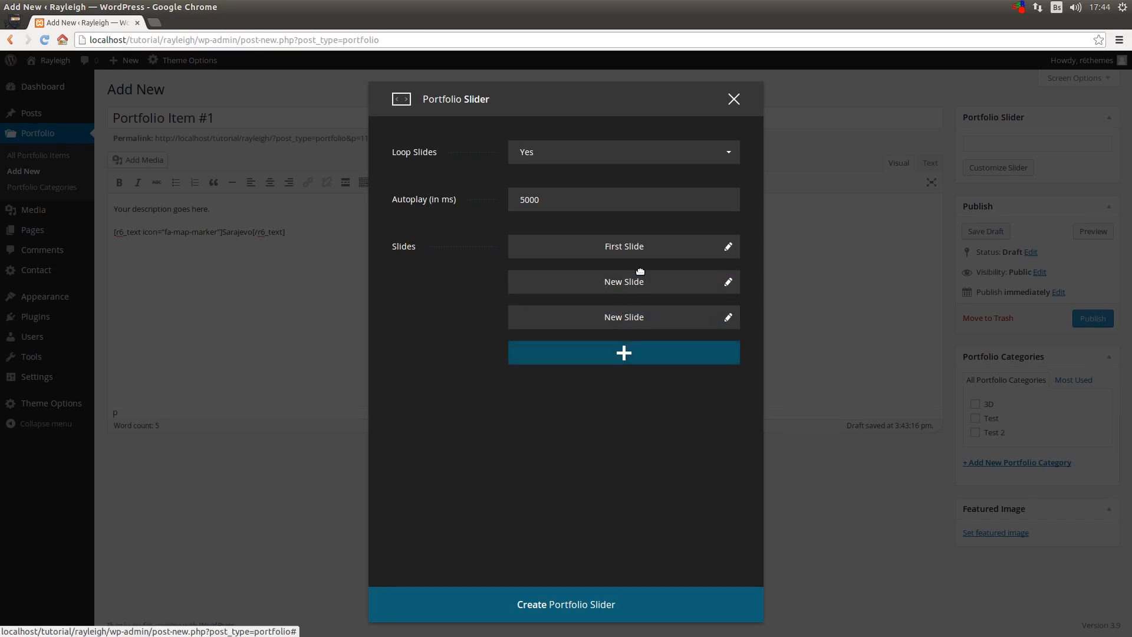
From the first slide's image setting, upload 1.jpg through 11.jpg from the portfolio-images folder to the media library
click(729, 247)
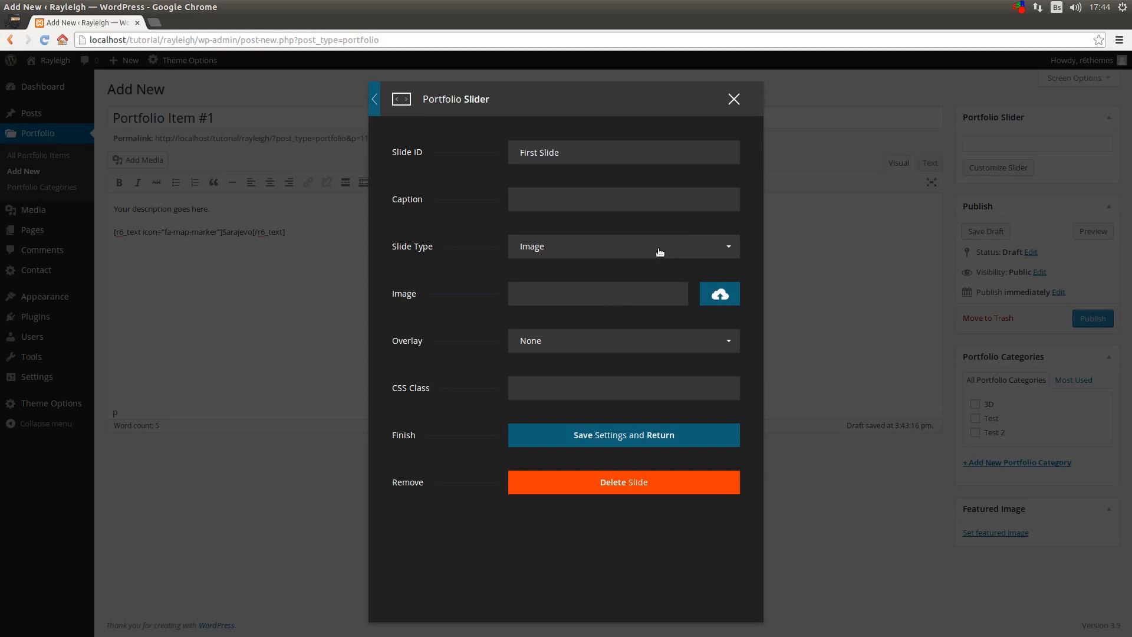
click(720, 293)
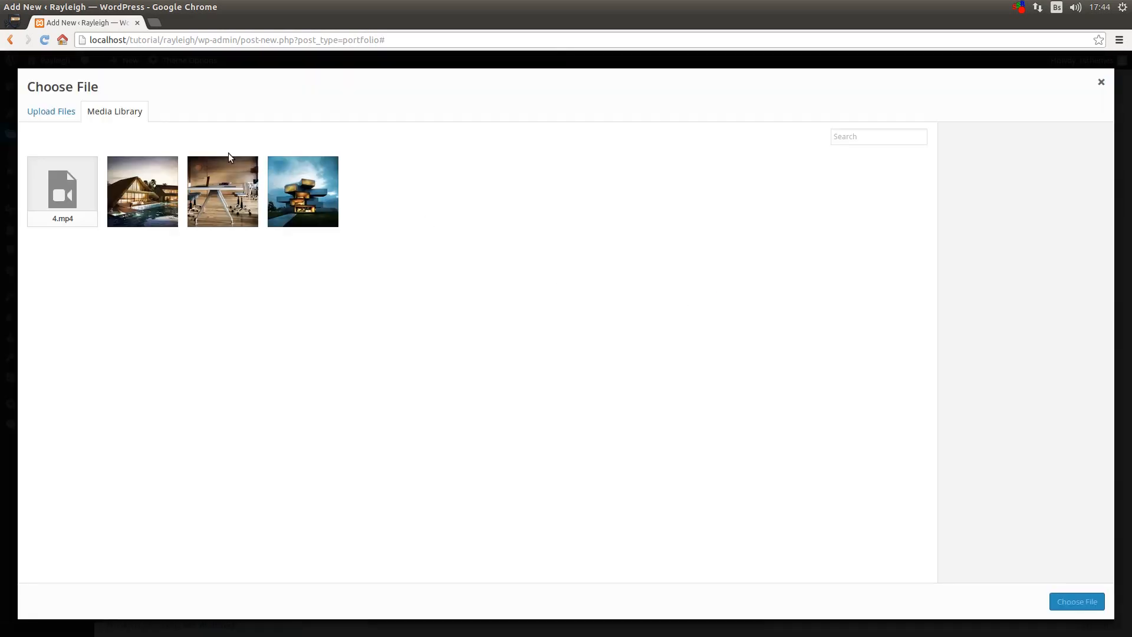
click(68, 113)
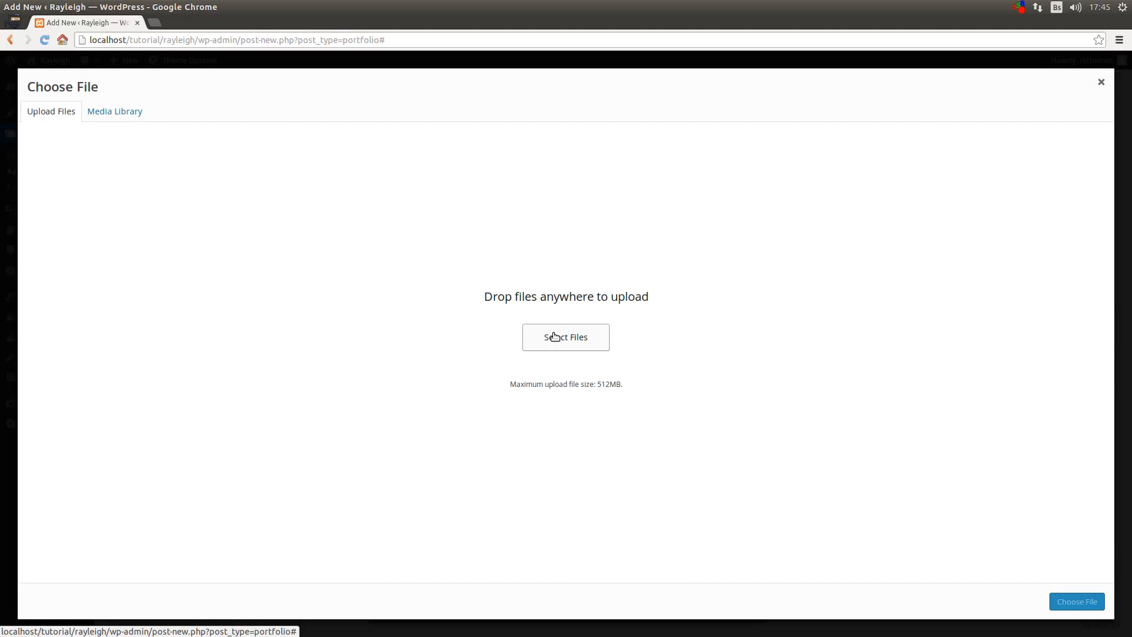
click(554, 334)
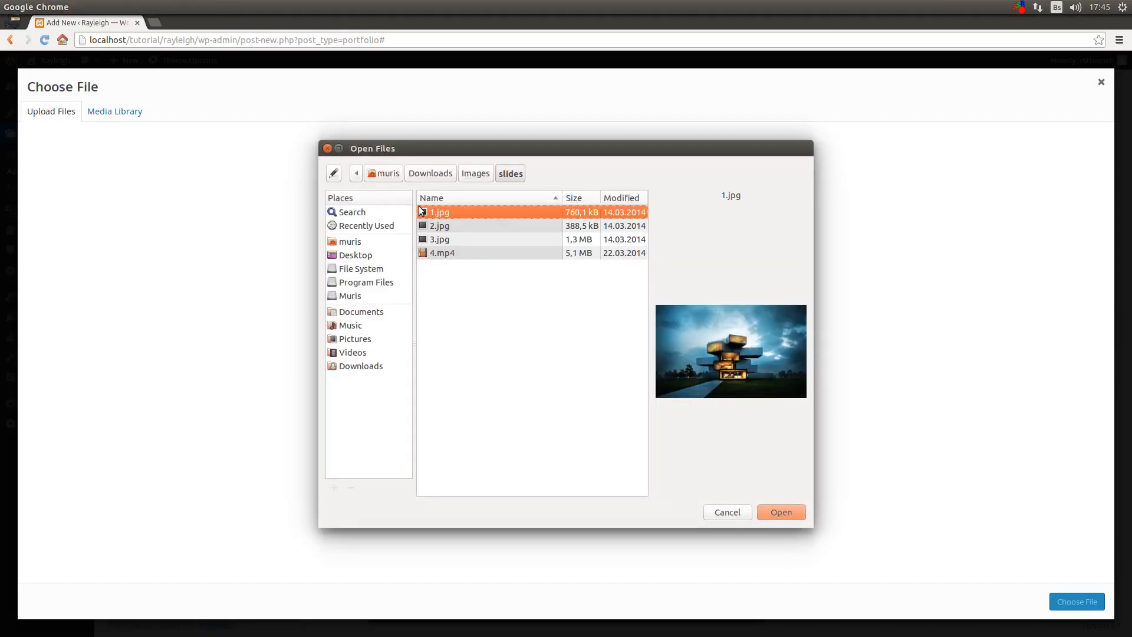
click(473, 176)
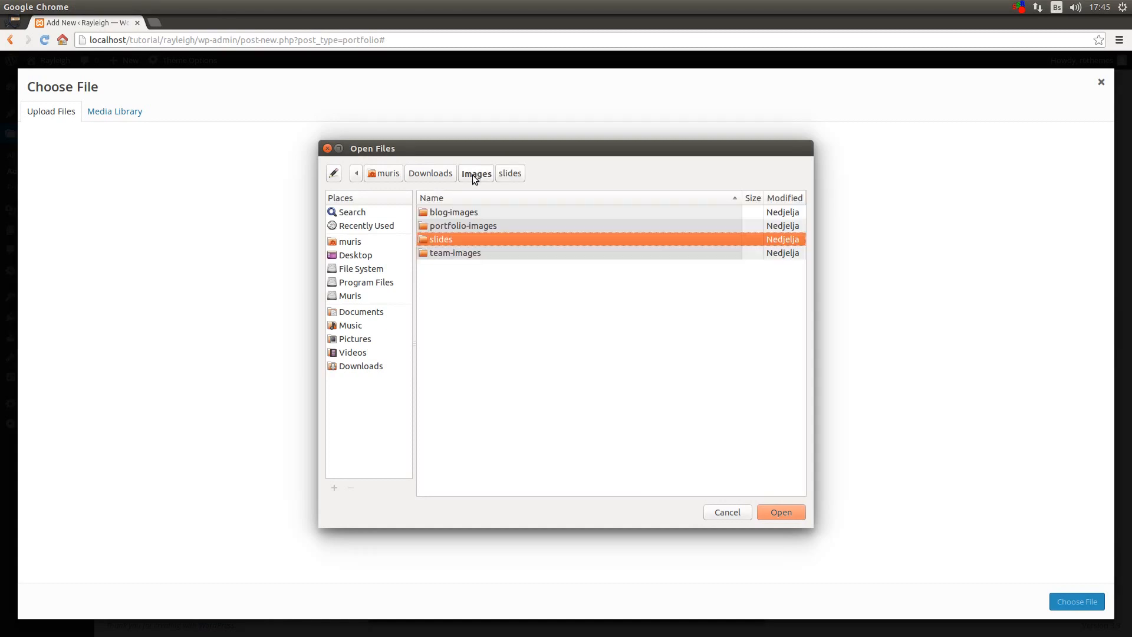
double_click(469, 228)
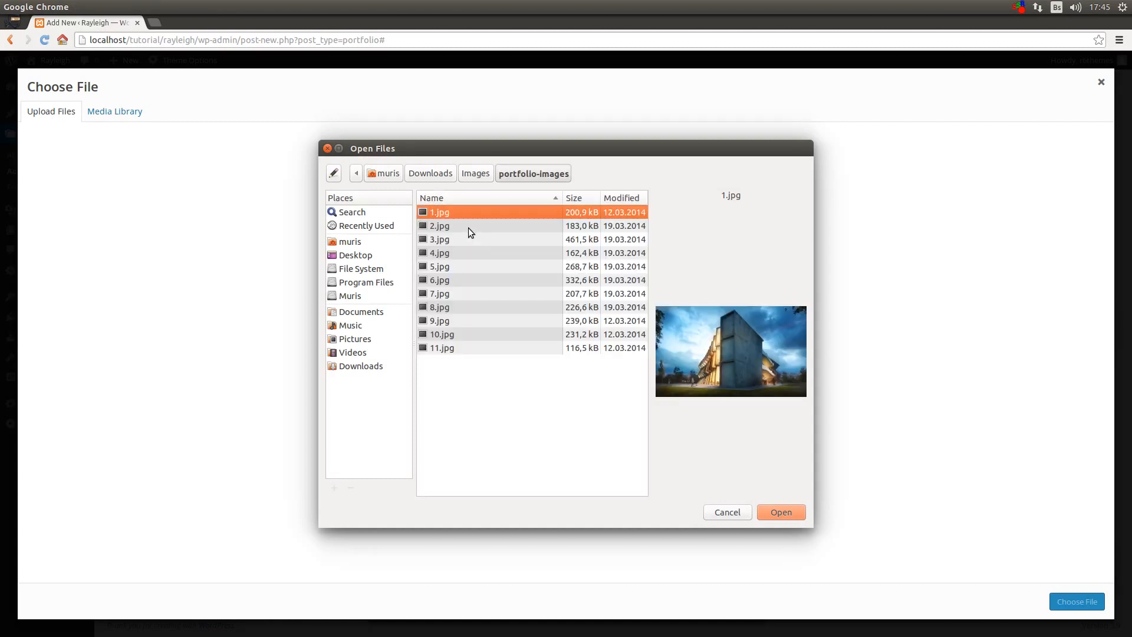
shift+click(443, 348)
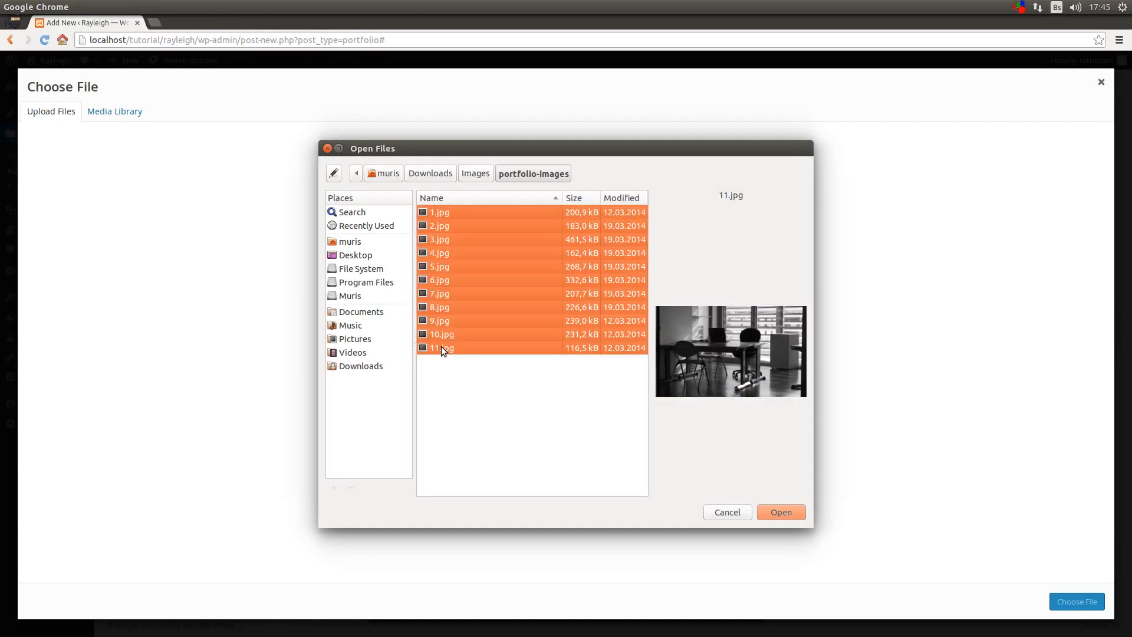
click(779, 512)
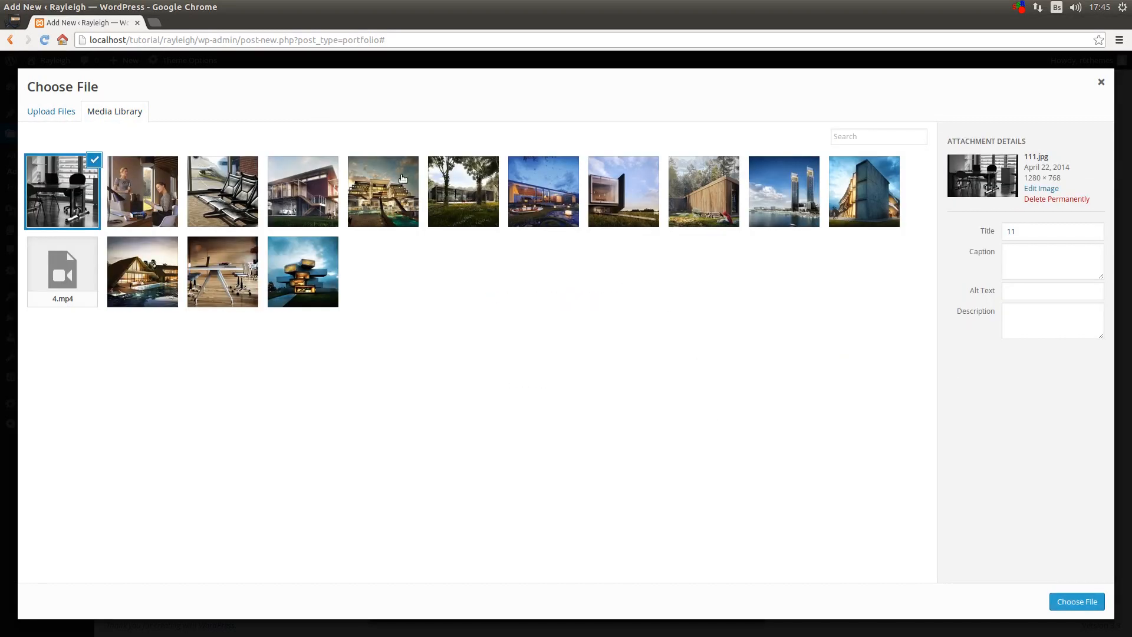
Assign one of the uploaded modern house images to the first slide and save the slide settings
click(308, 178)
click(1072, 603)
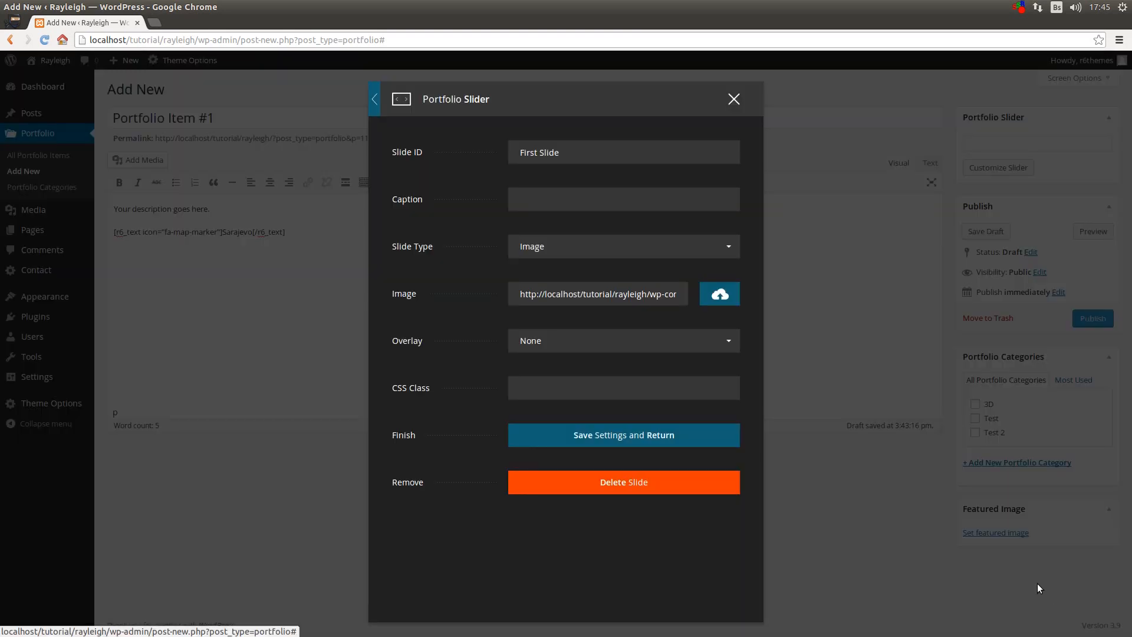
click(643, 446)
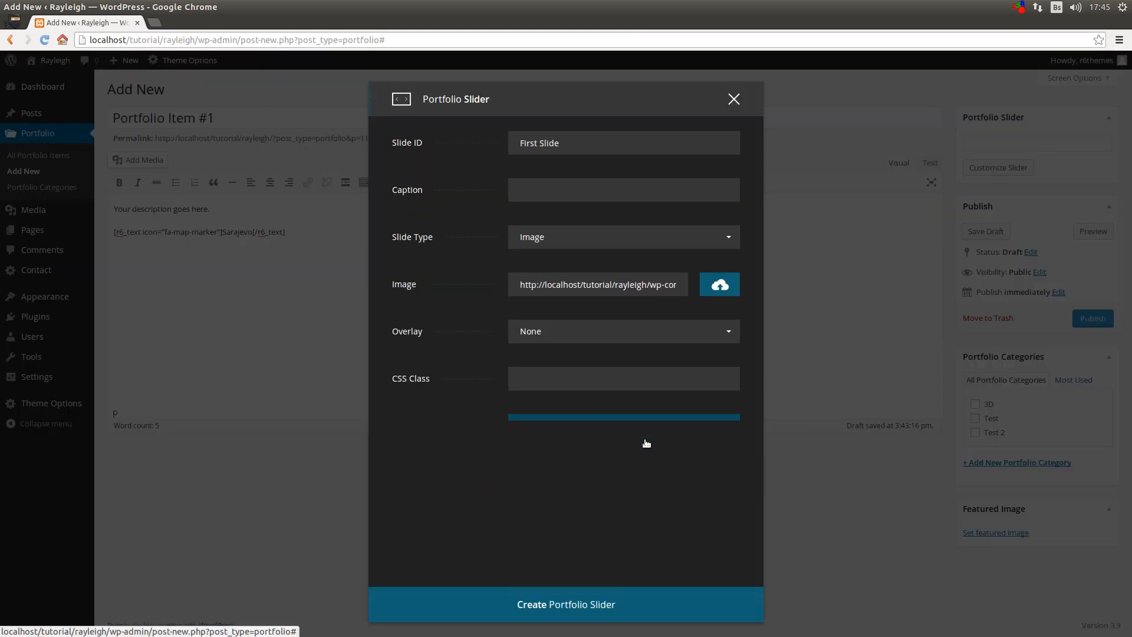
Assign the wooden cabin image 31.jpg to the second slide and save its settings
click(733, 286)
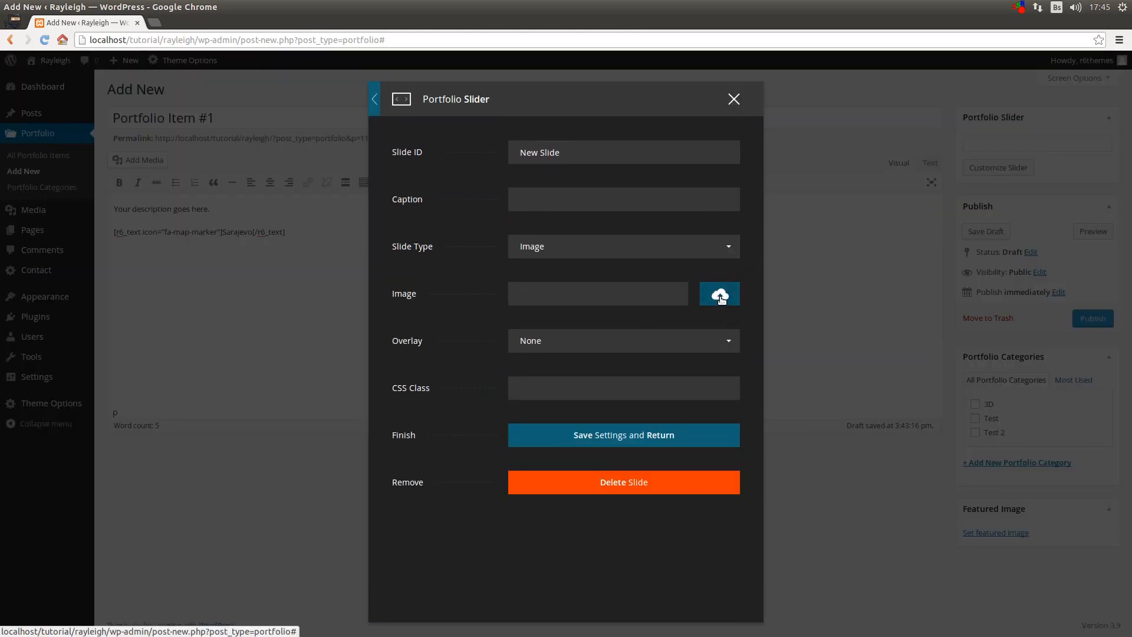
click(720, 285)
click(694, 214)
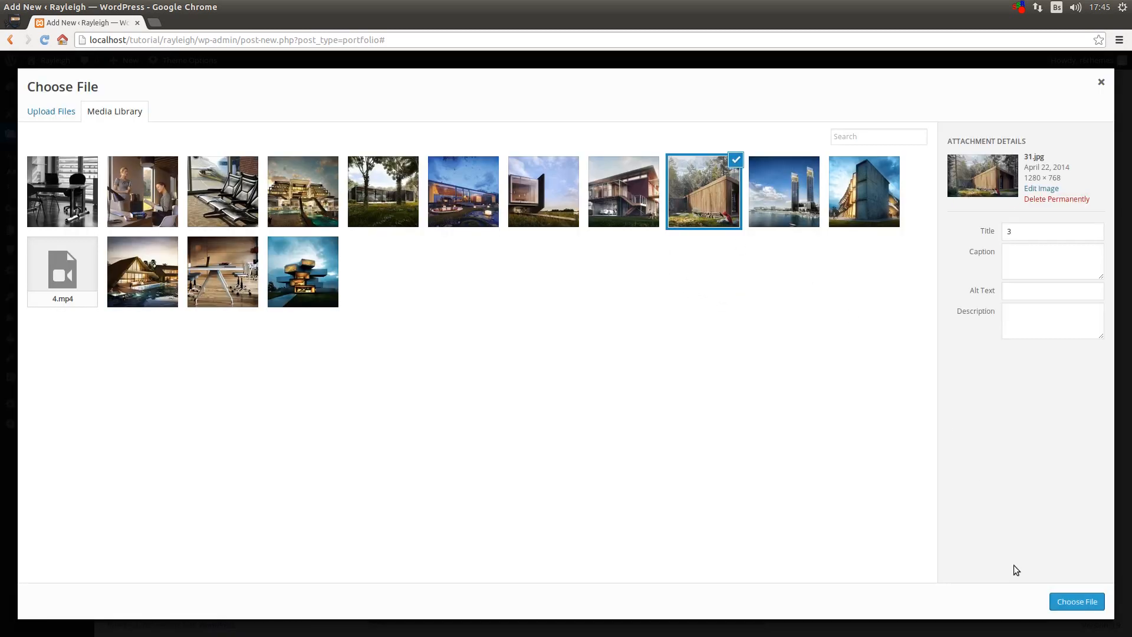
click(1074, 601)
click(680, 435)
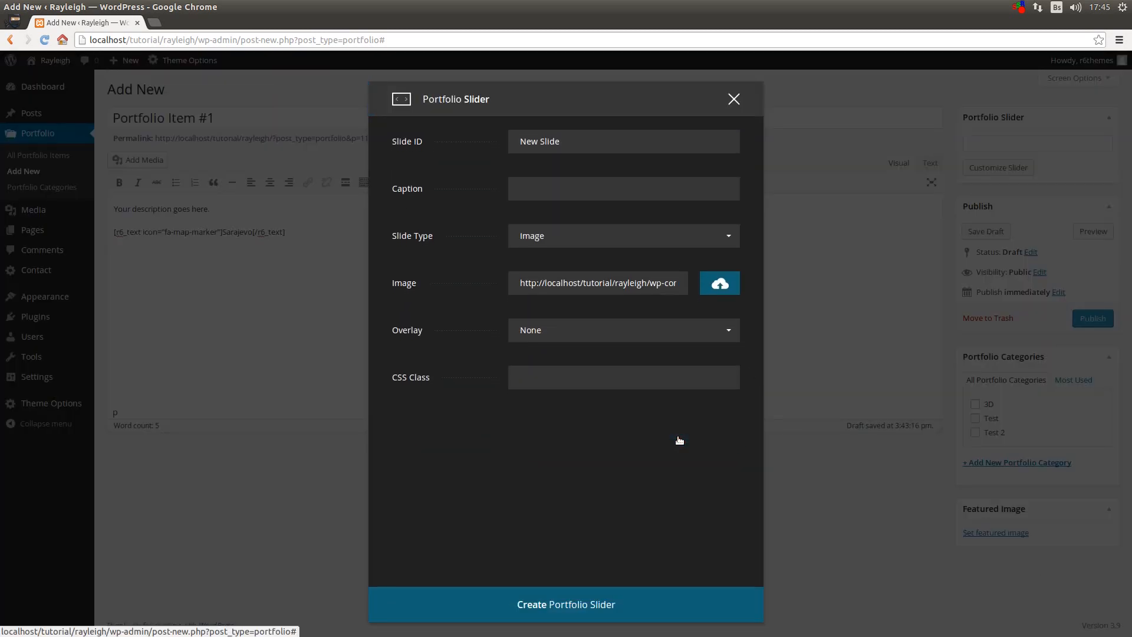
Assign the concrete building image 11.jpg to the third slide, save its settings, and create the portfolio slider
click(726, 319)
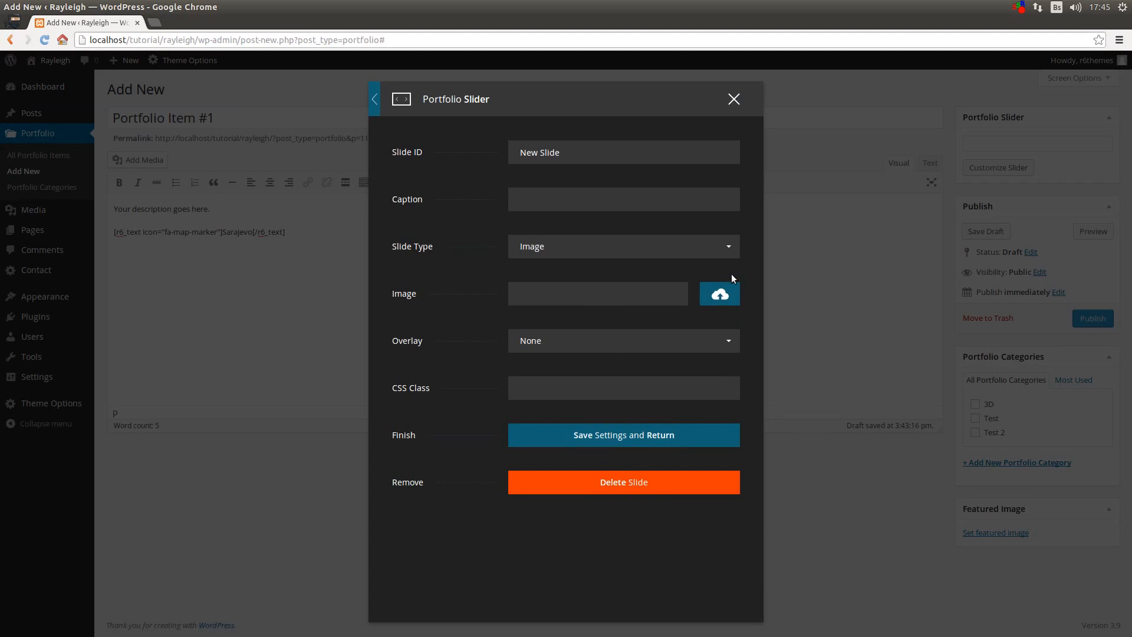
click(723, 292)
click(878, 200)
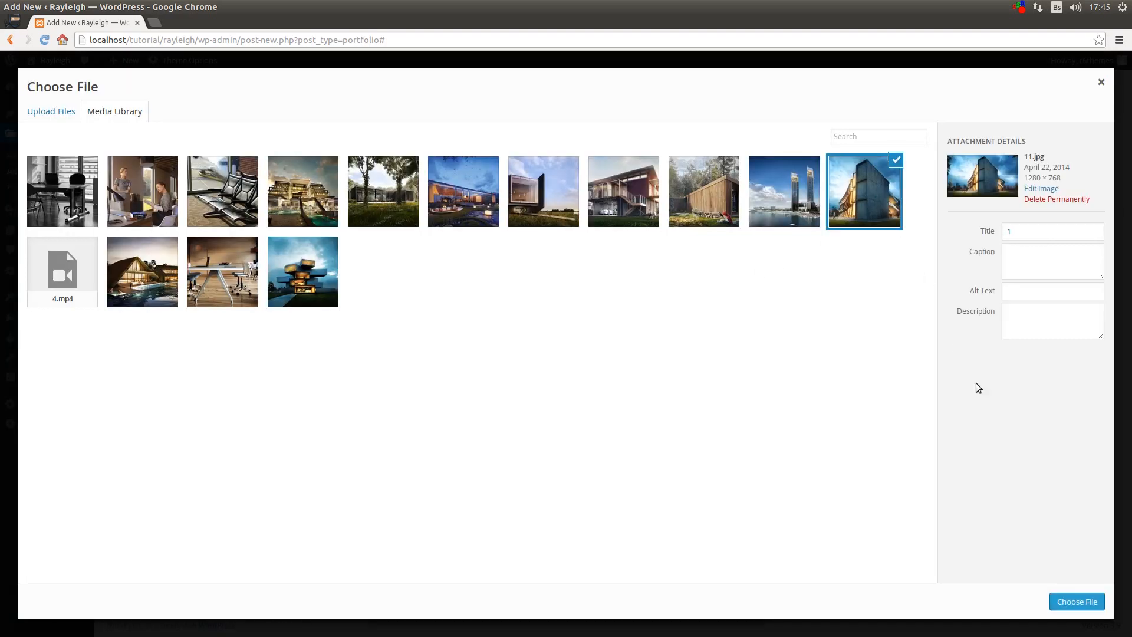
click(1077, 602)
click(674, 432)
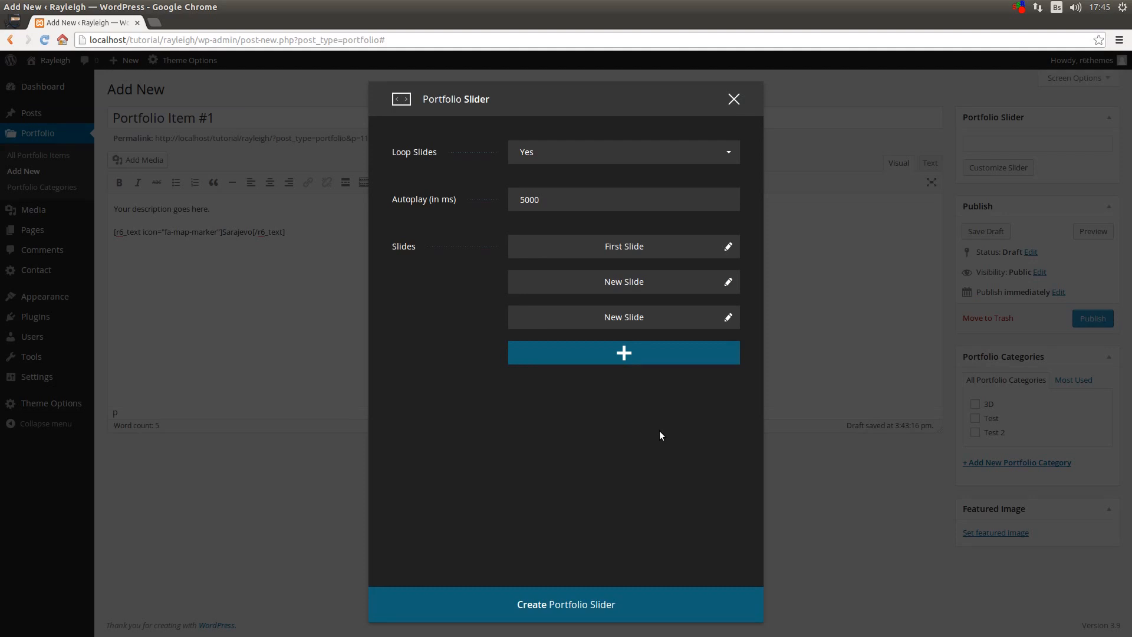
click(600, 599)
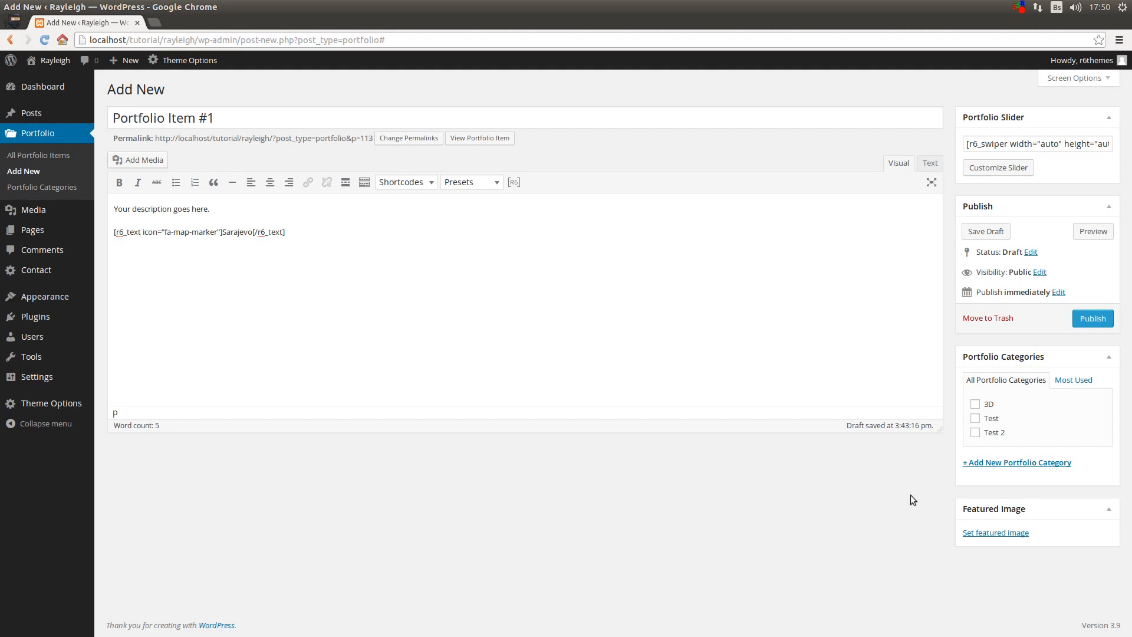
Assign the 3D and Test categories to the portfolio item and set 6.jpg as its featured image
click(976, 419)
click(979, 533)
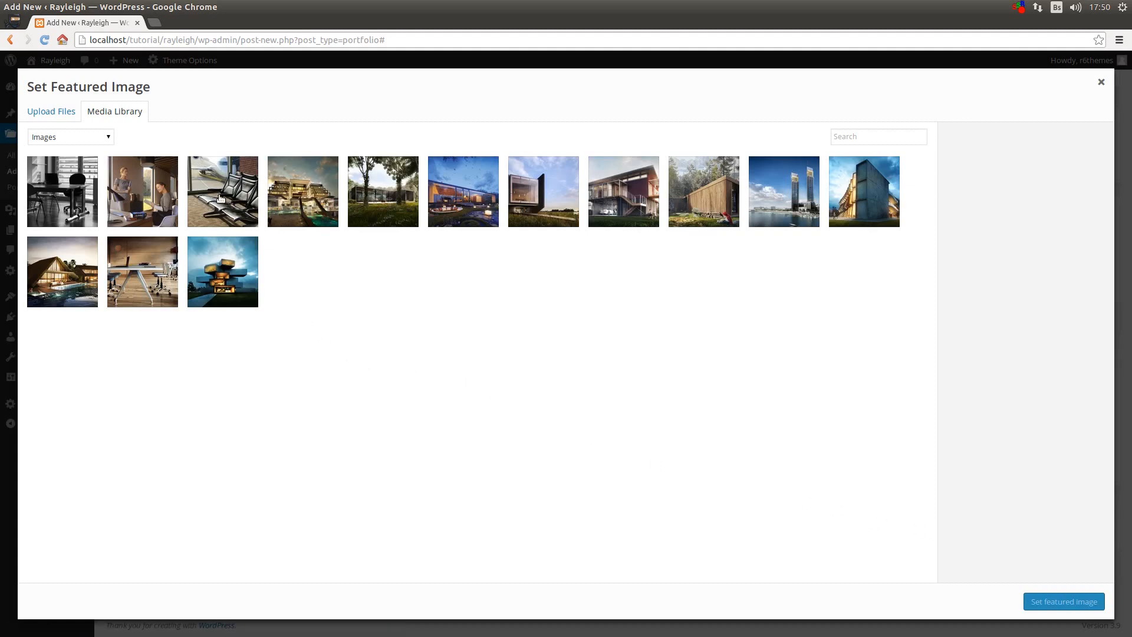
click(388, 196)
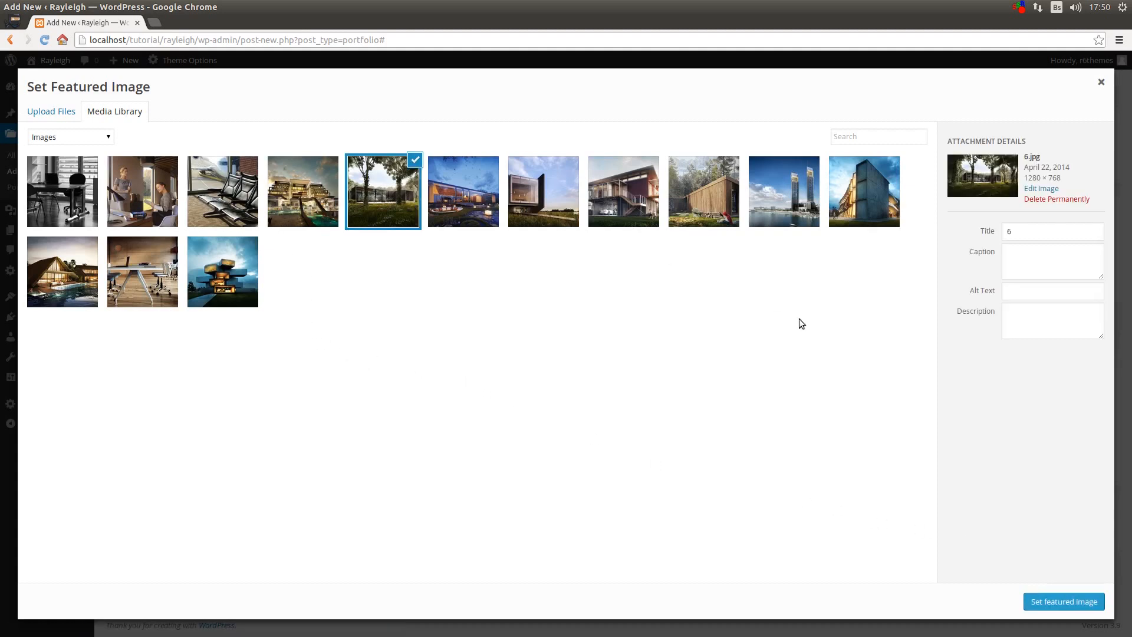
click(1049, 600)
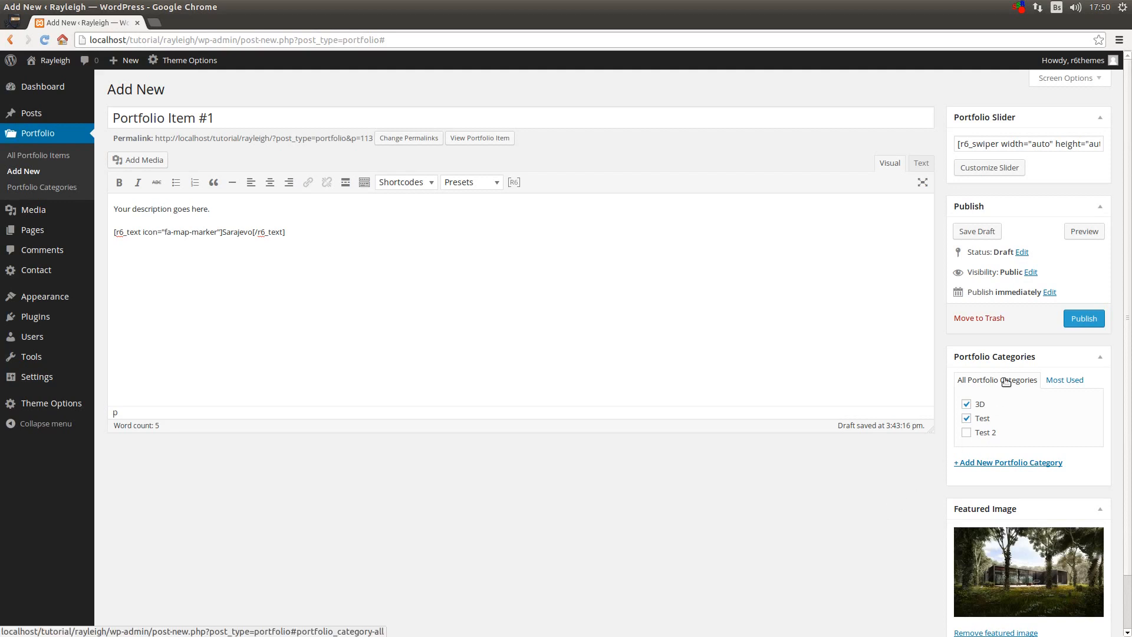
Publish the finished portfolio item and start a new blank one
click(1081, 320)
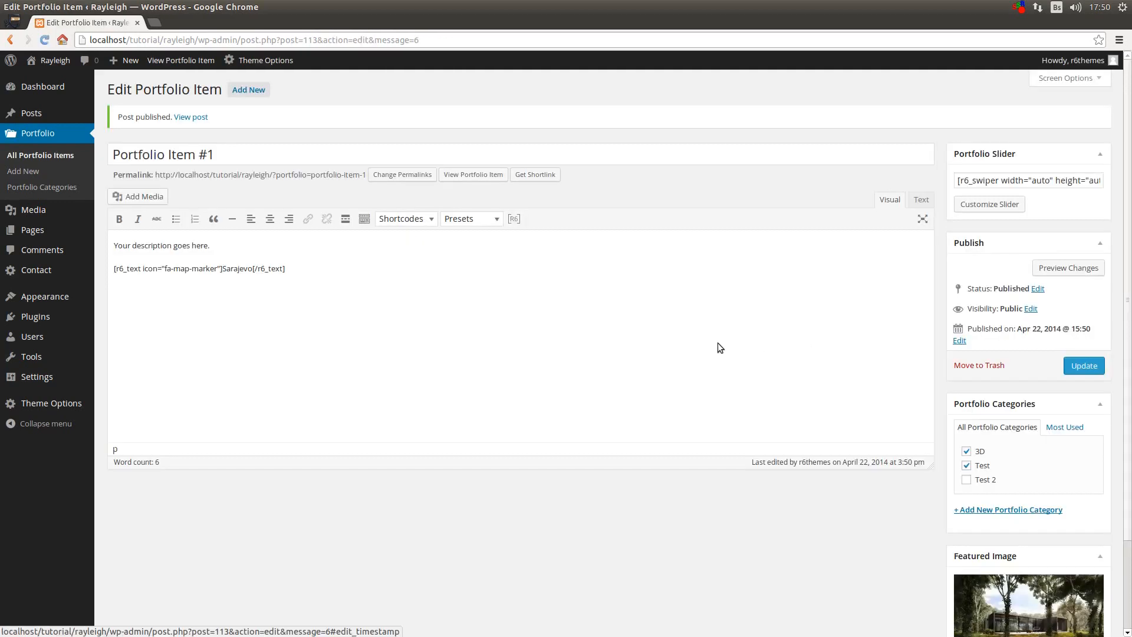
click(248, 89)
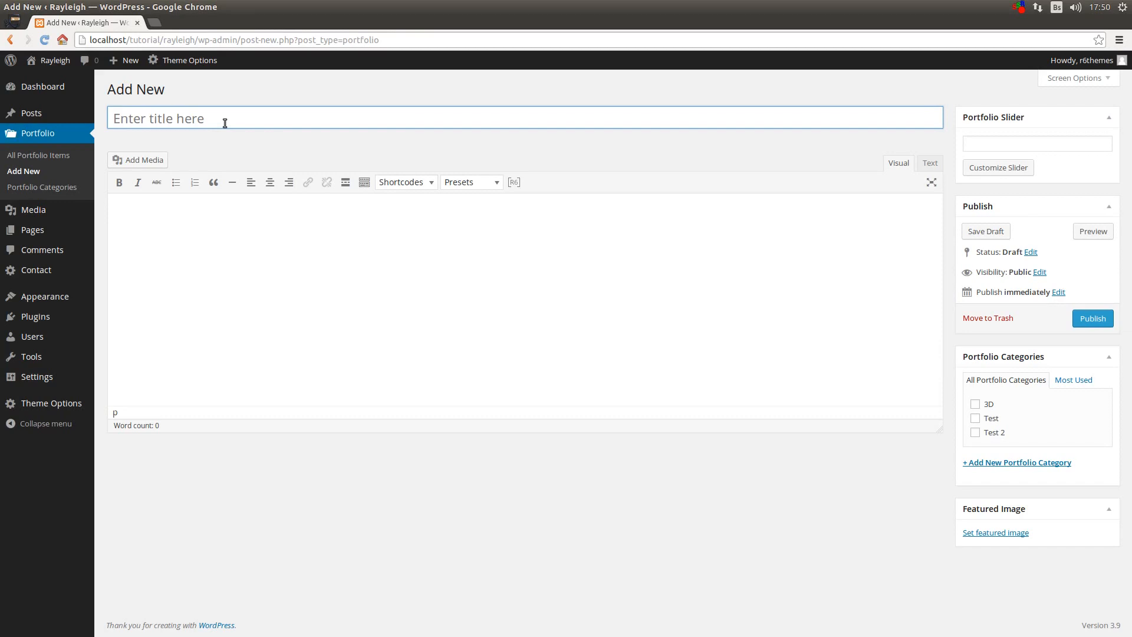
Title the new portfolio item "Portfolio Item #2" and enter "Test..." as its description
click(224, 137)
click(227, 119)
text(Portfolio Item #)
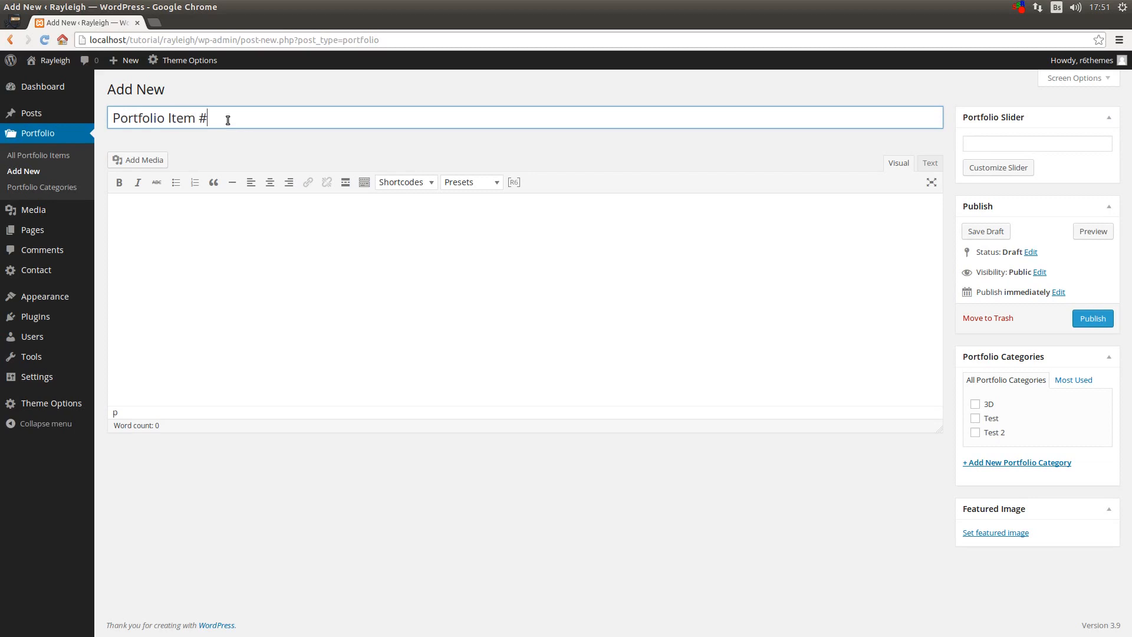
text(2)
click(249, 249)
text(Test)
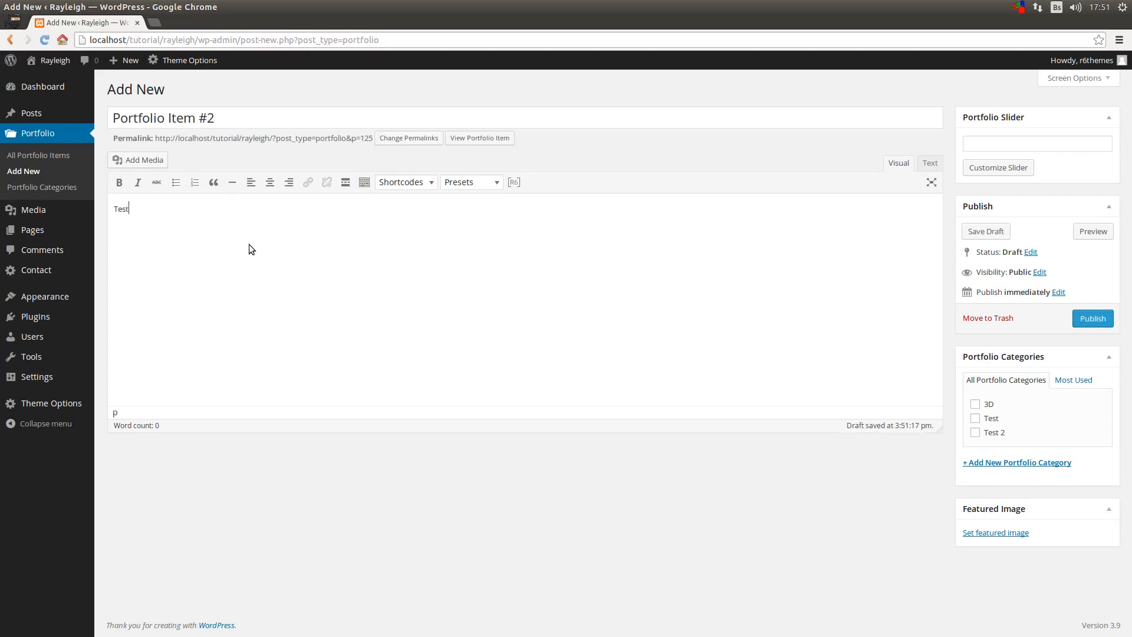
text(...)
Assign the office desk image 111.jpg to the first slide, save its settings, and create the portfolio slider
click(999, 168)
click(728, 246)
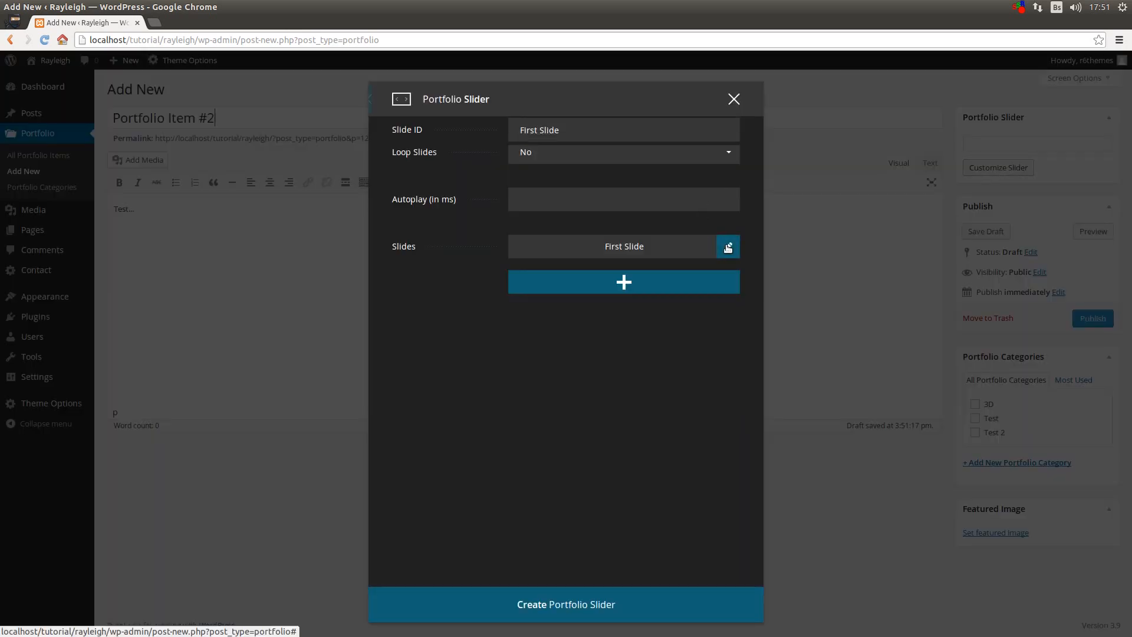
click(720, 294)
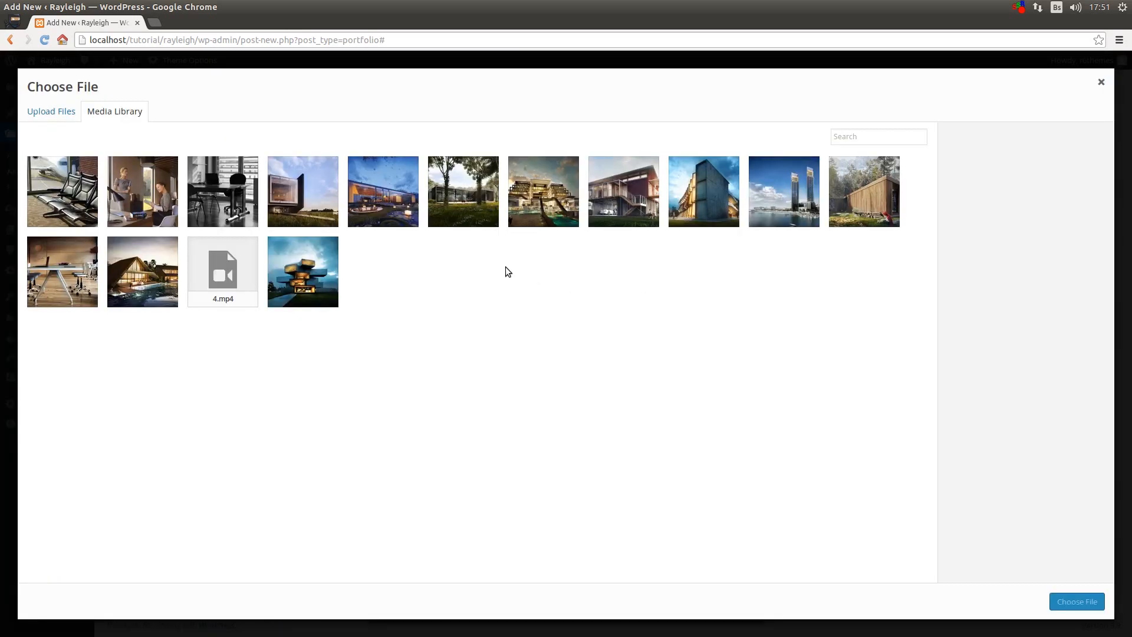
click(201, 199)
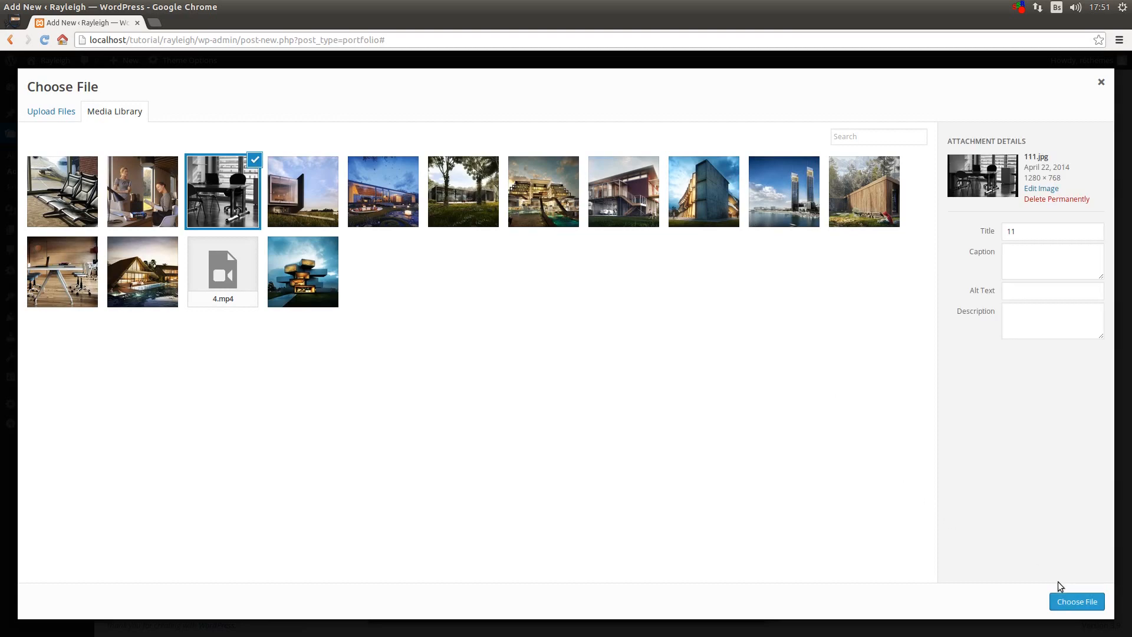
click(1076, 602)
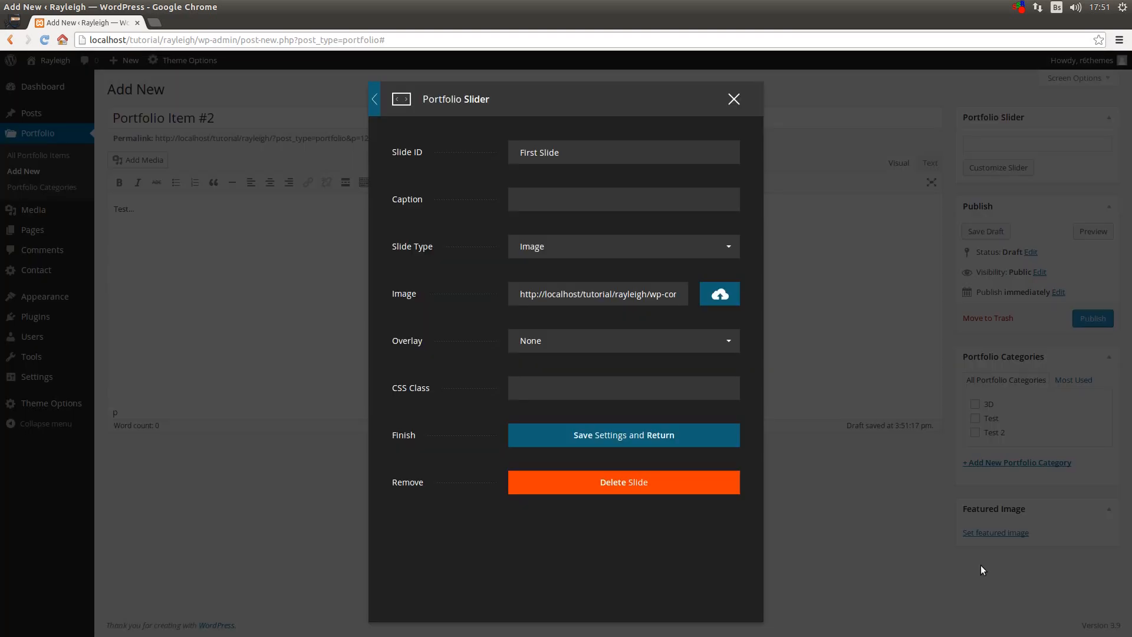
click(619, 448)
click(611, 596)
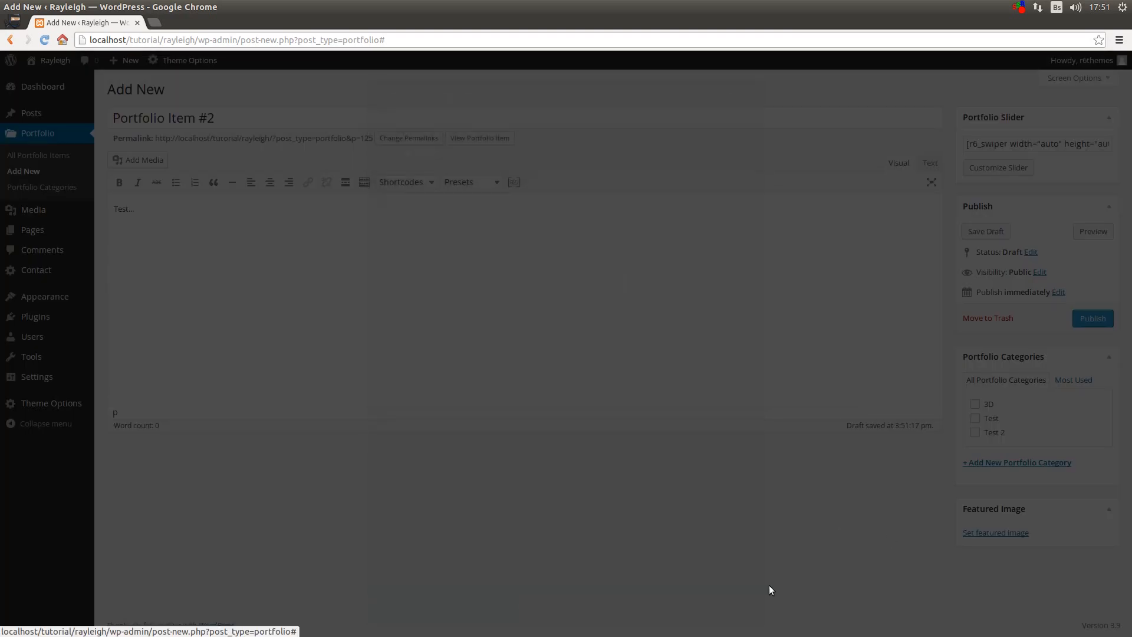
Publish Portfolio Item #2 in the 3D and Test 2 categories with the image of two women in an office as featured image
click(977, 435)
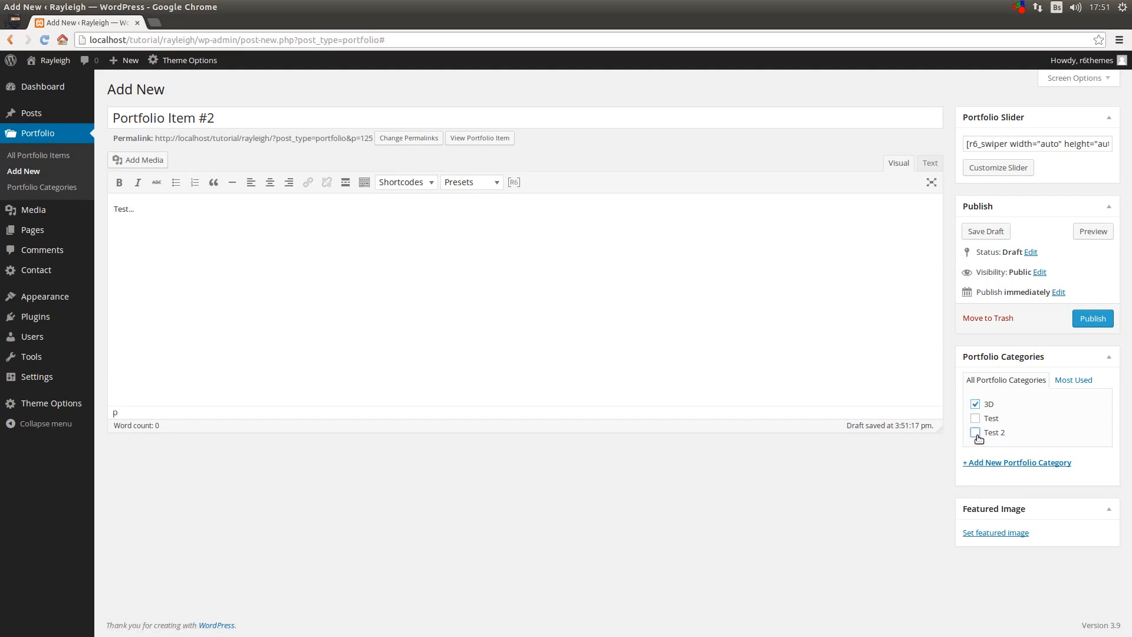
click(997, 532)
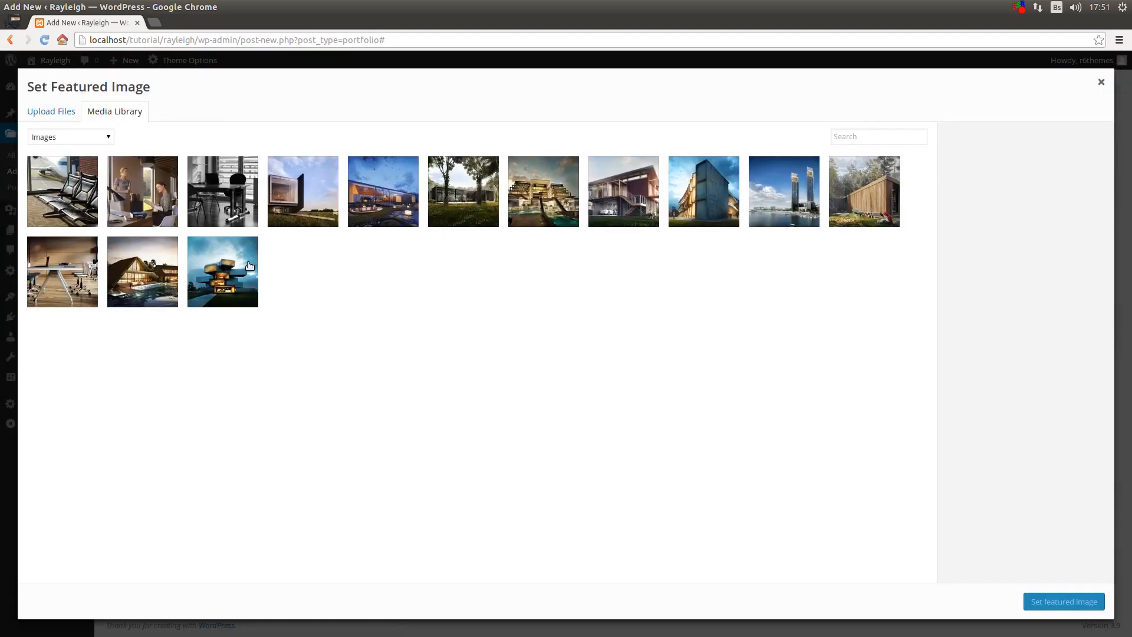
click(156, 197)
click(1056, 600)
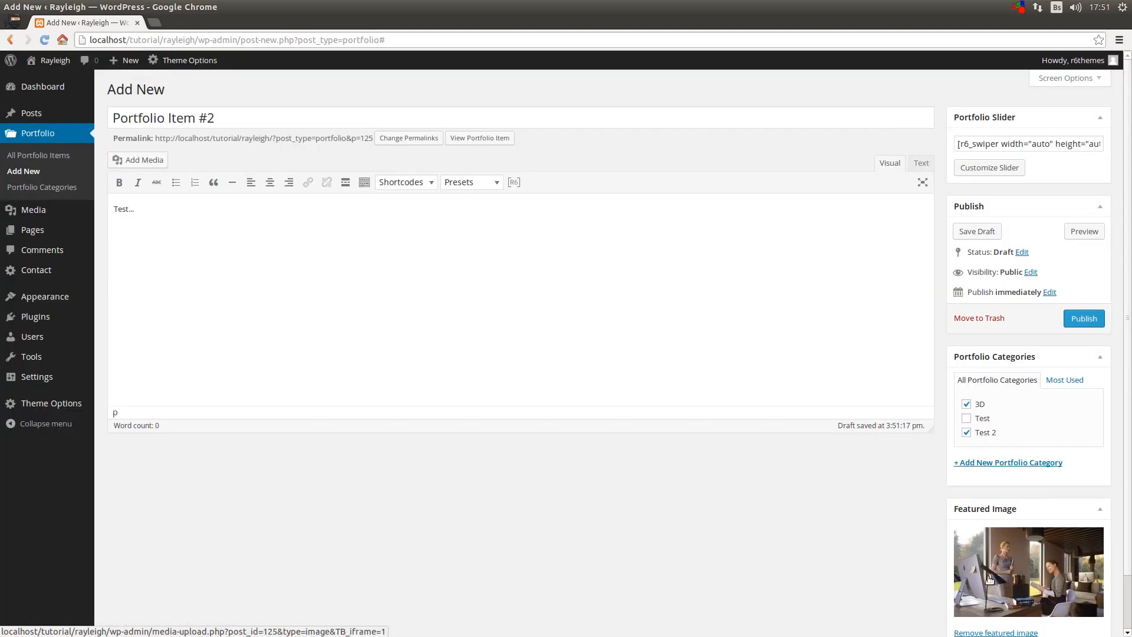
click(1083, 319)
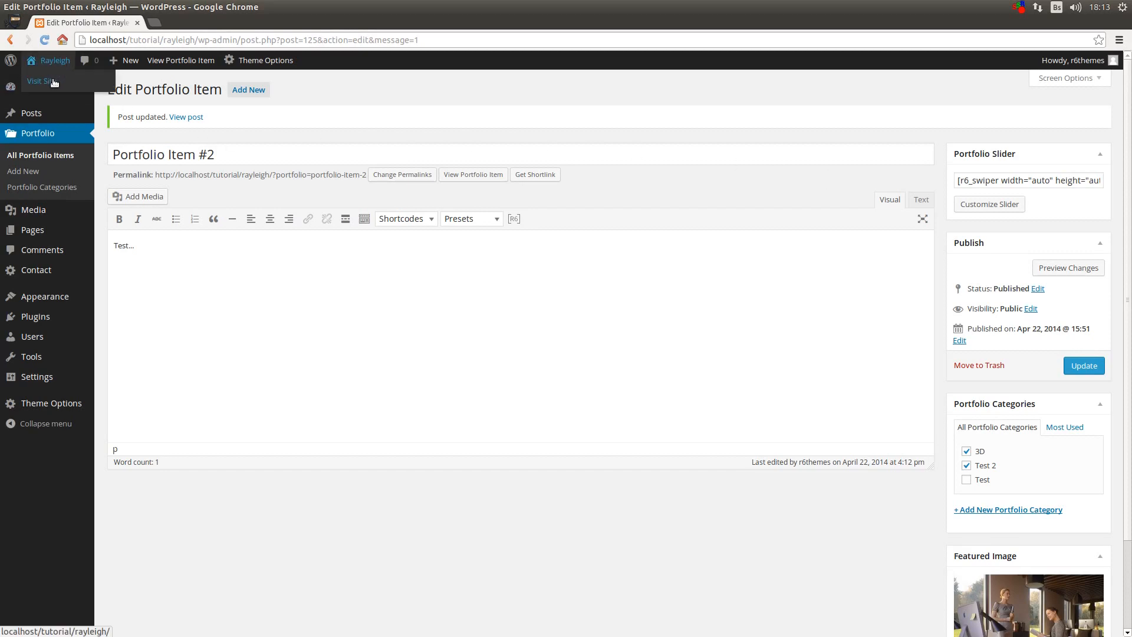
Visit the site's Portfolio page and check its category filter with 3D, Test, Test 2 and All
click(48, 82)
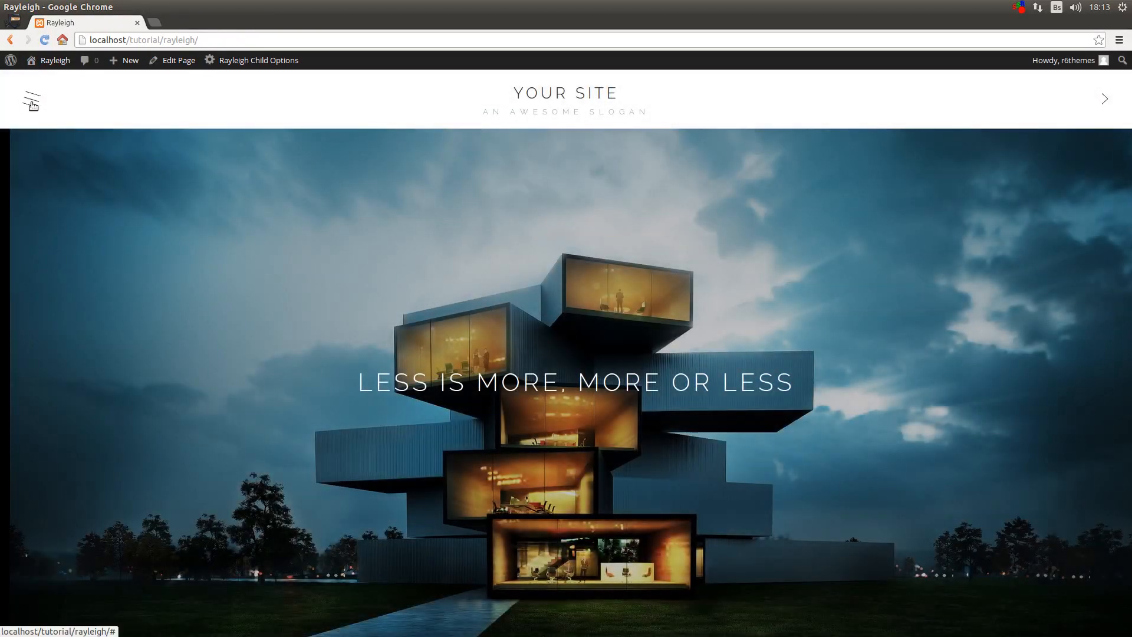
click(32, 101)
click(70, 217)
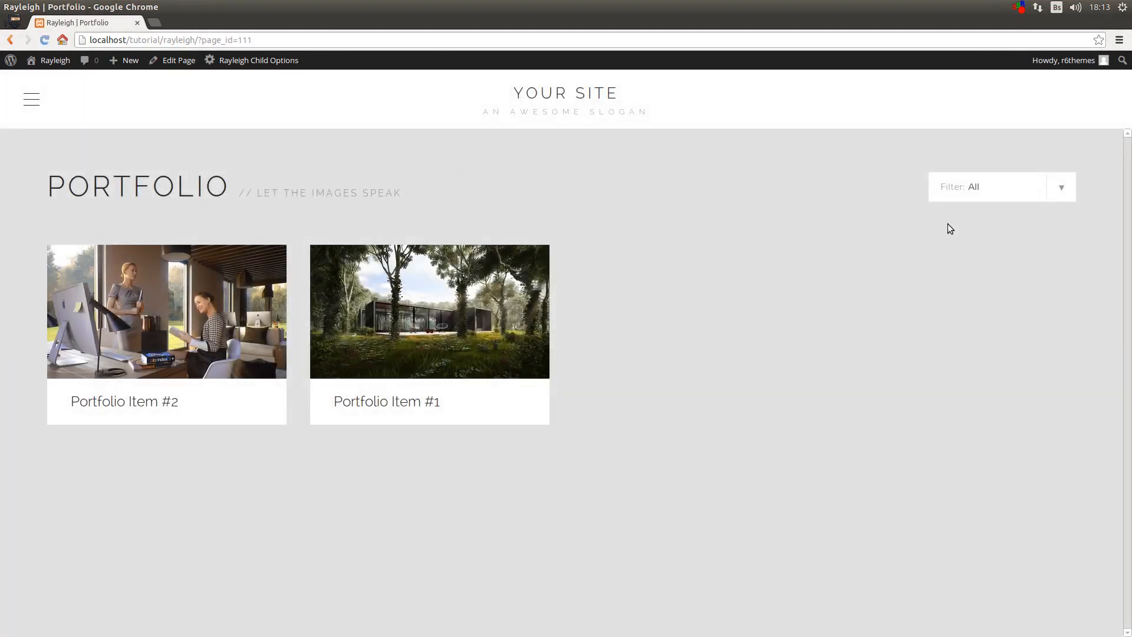
click(974, 194)
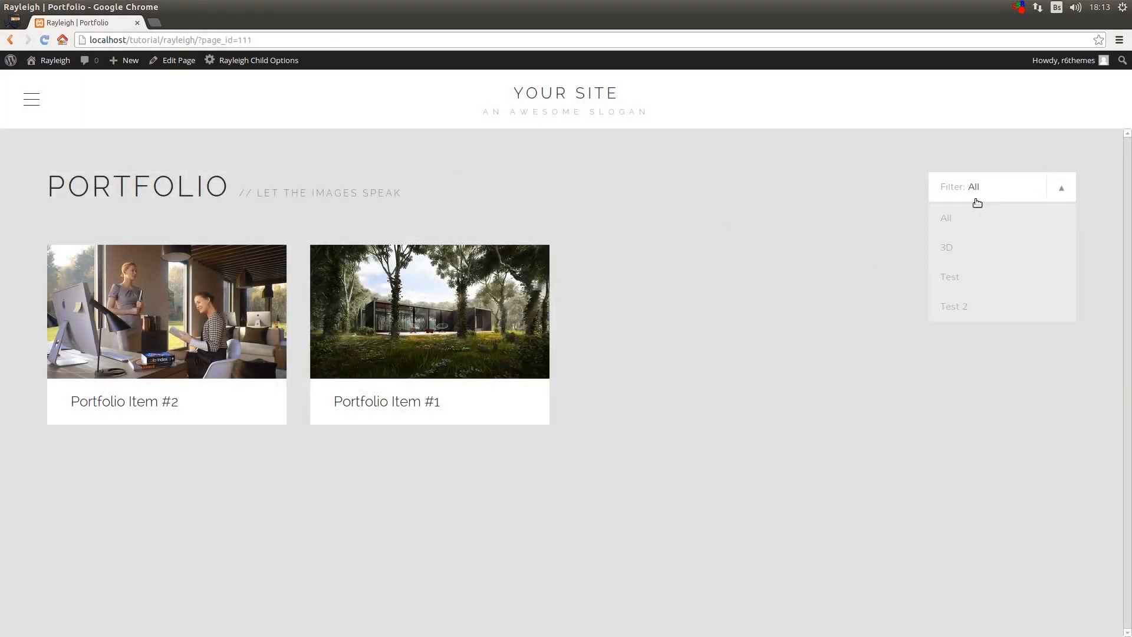
click(982, 255)
click(986, 197)
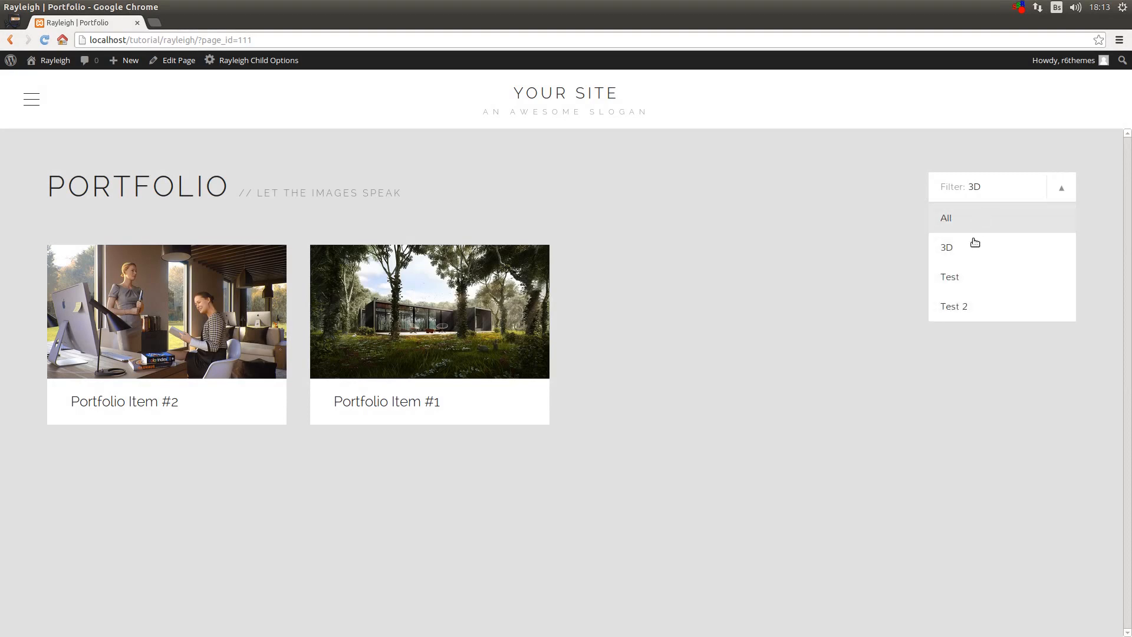
click(973, 278)
click(978, 195)
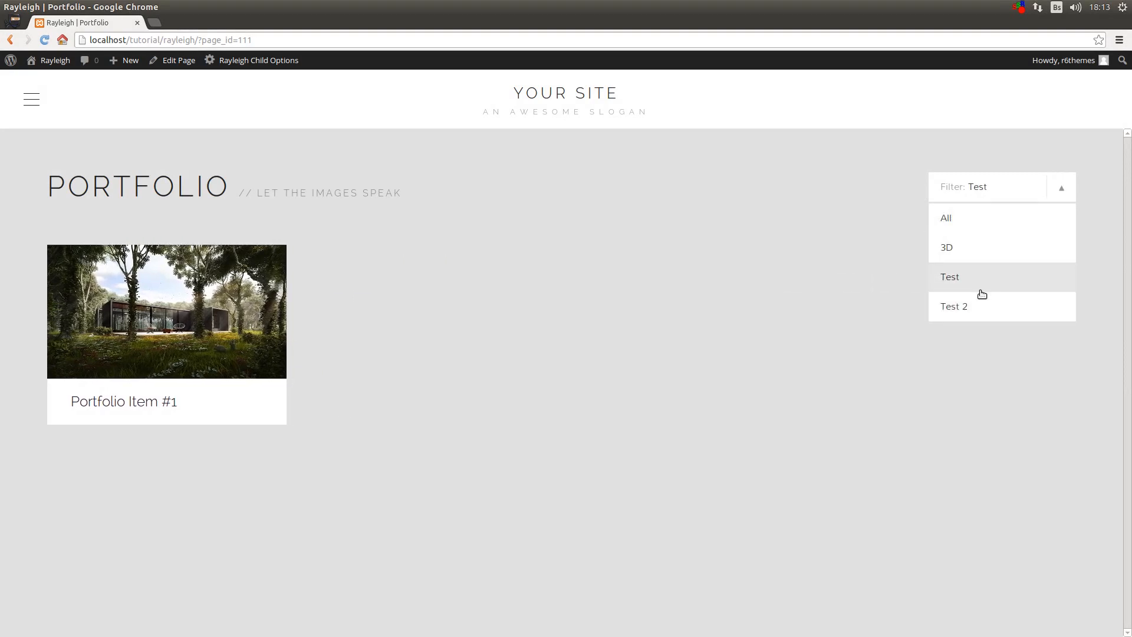
click(981, 307)
click(972, 196)
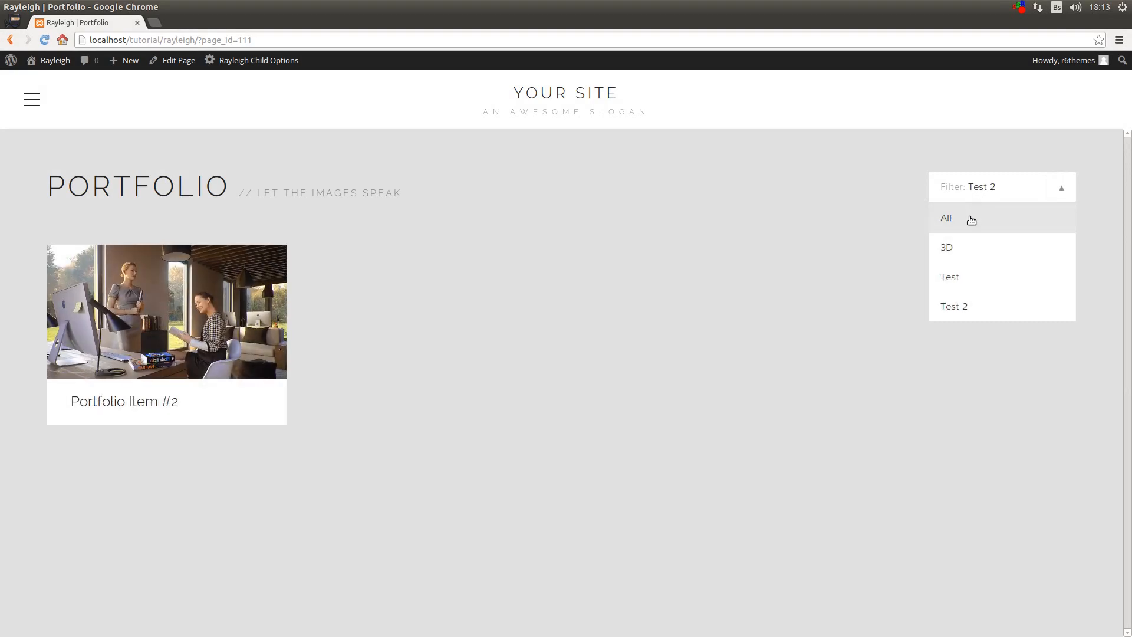
click(971, 220)
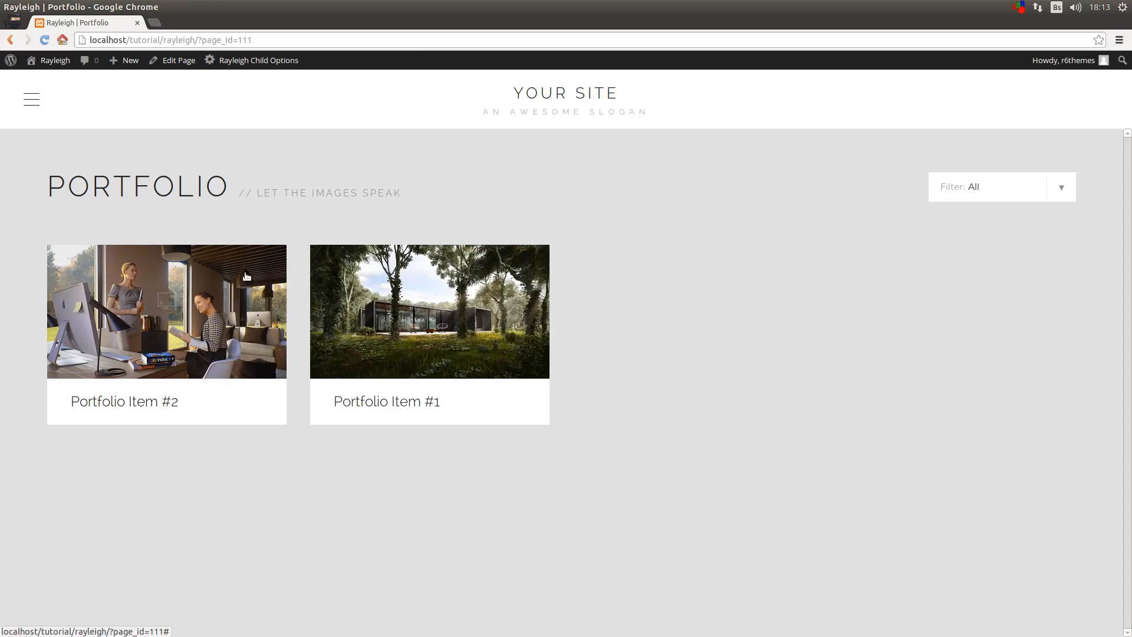
View Portfolio Item #2 and Portfolio Item #1 on the live Portfolio page, closing each one after viewing
click(167, 311)
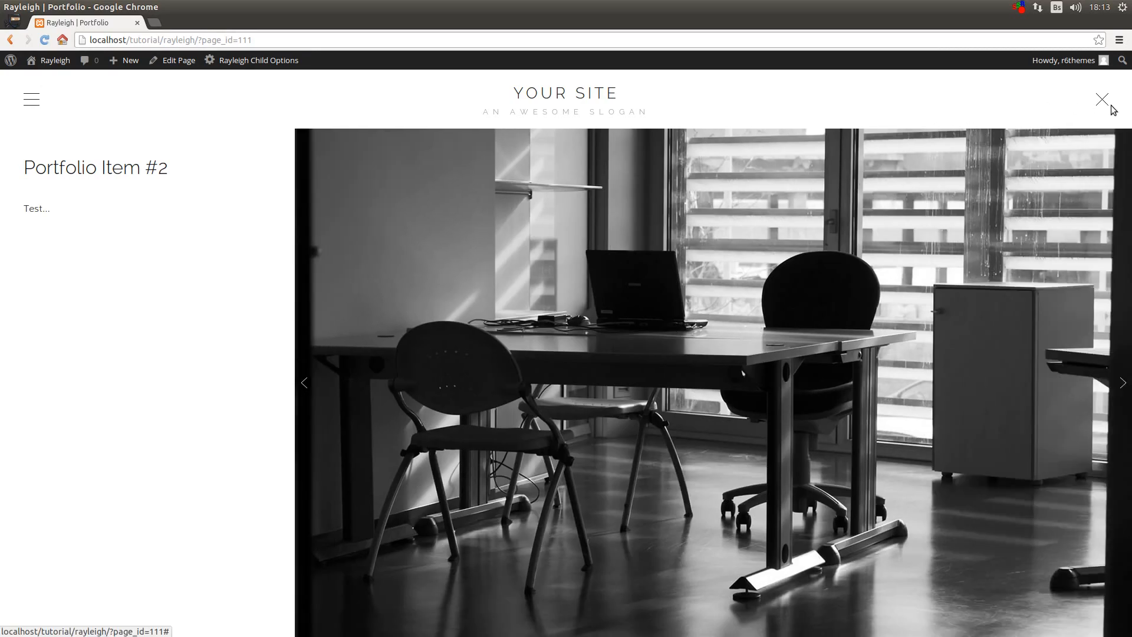
click(1103, 99)
click(527, 273)
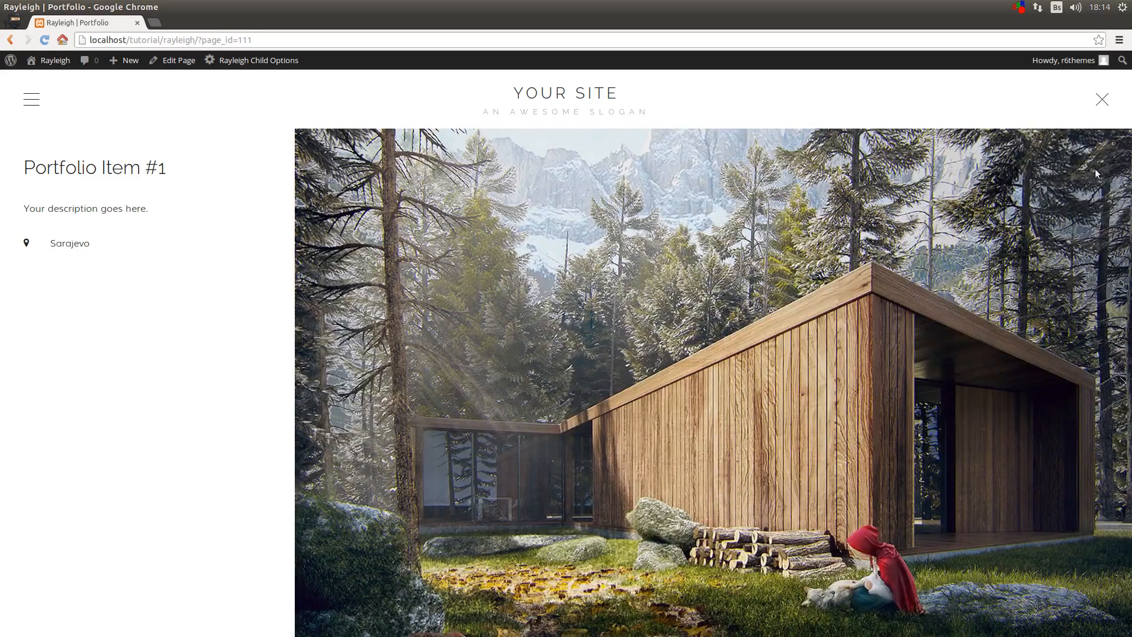
click(1102, 101)
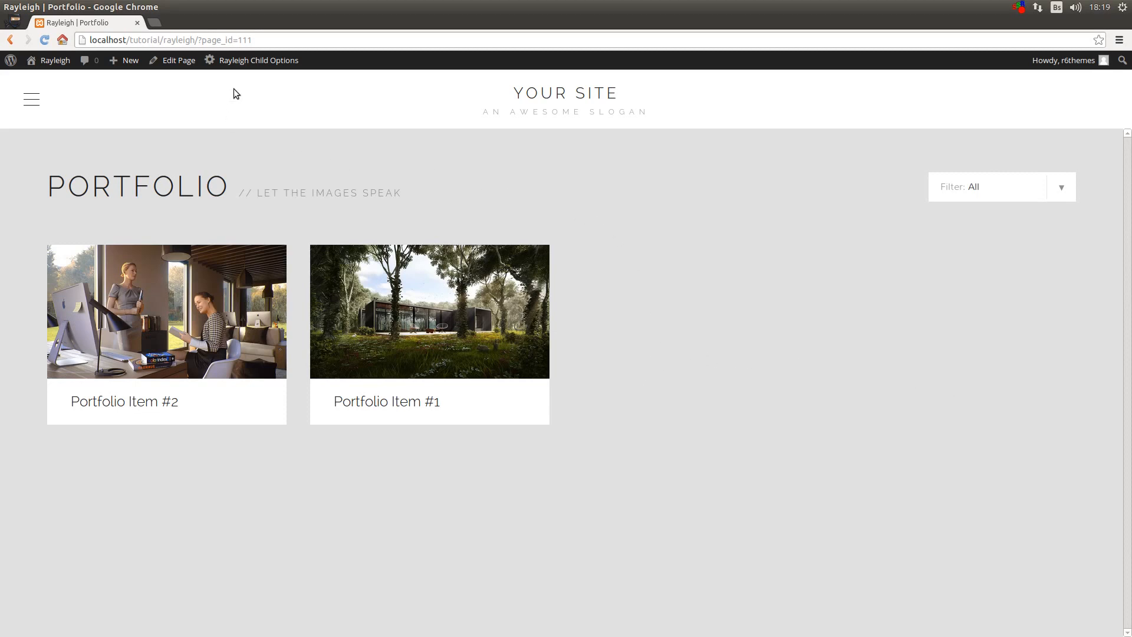
In the theme's general settings, set portfolio items per page to 1 and portfolio columns to 1, and save the changes
click(248, 60)
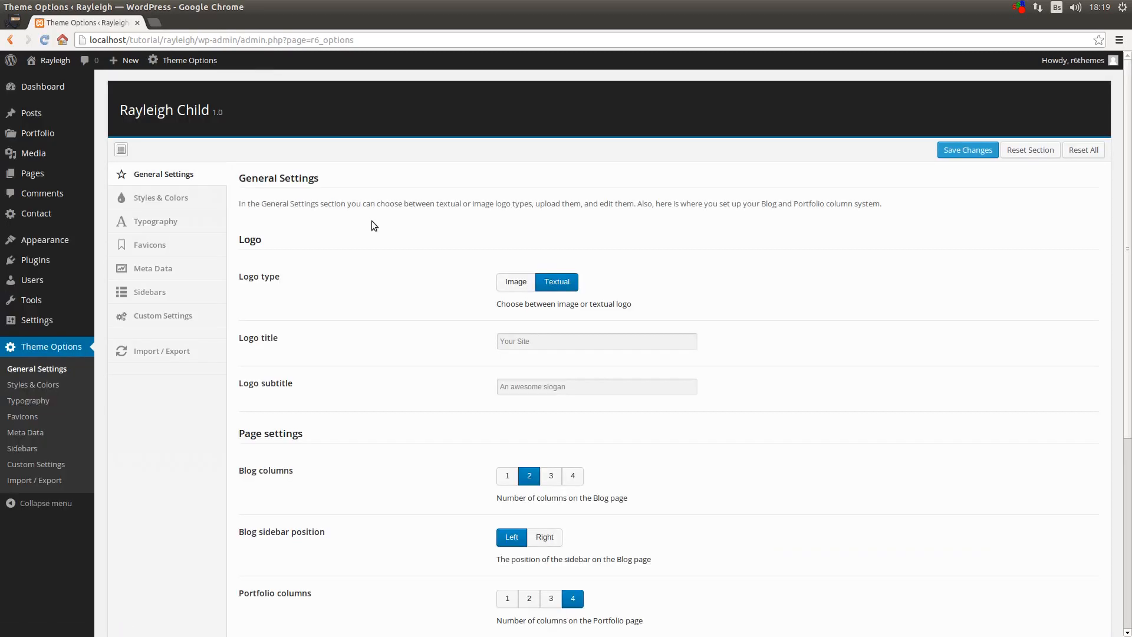
scroll(413, 248, down, 5)
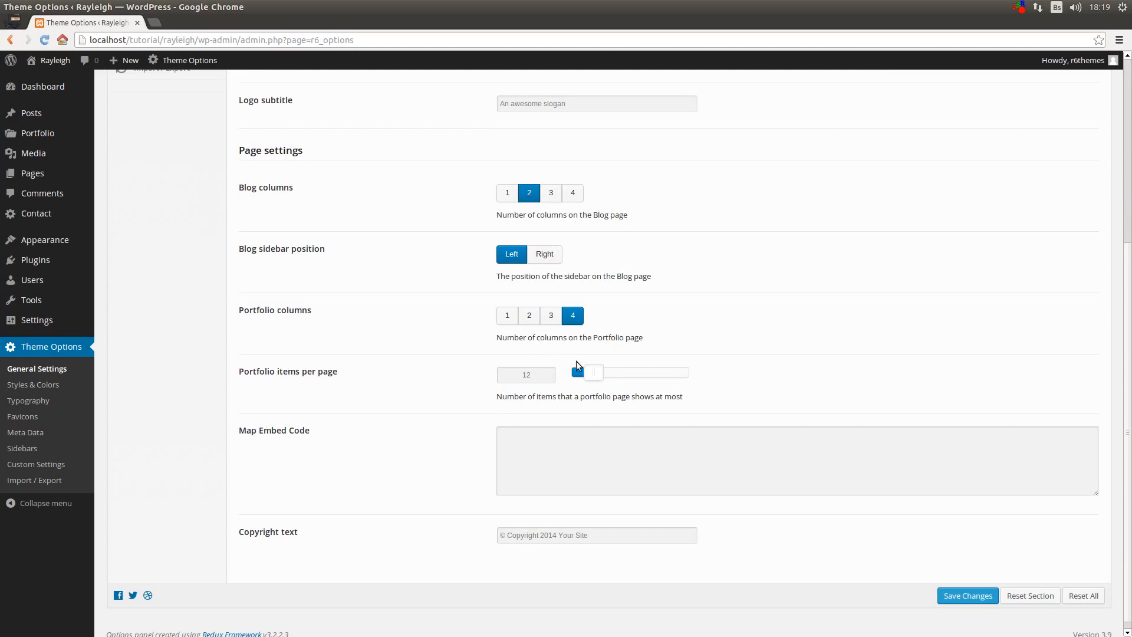
drag(593, 374, 572, 374)
scroll(572, 374, up, 1)
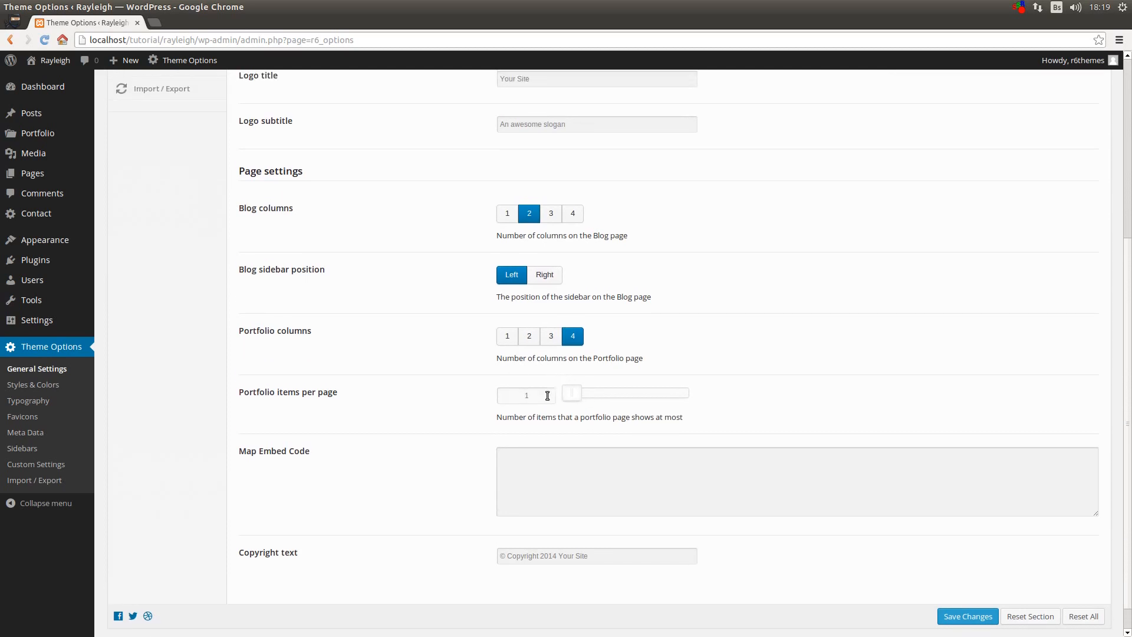
click(501, 341)
scroll(473, 341, down, 1)
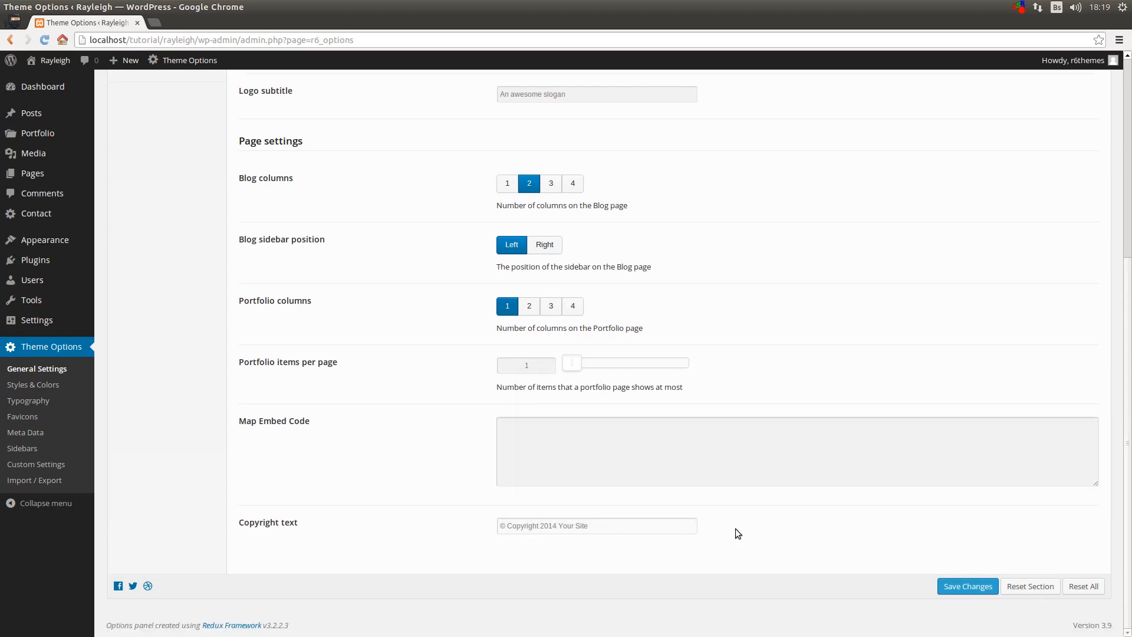
click(968, 585)
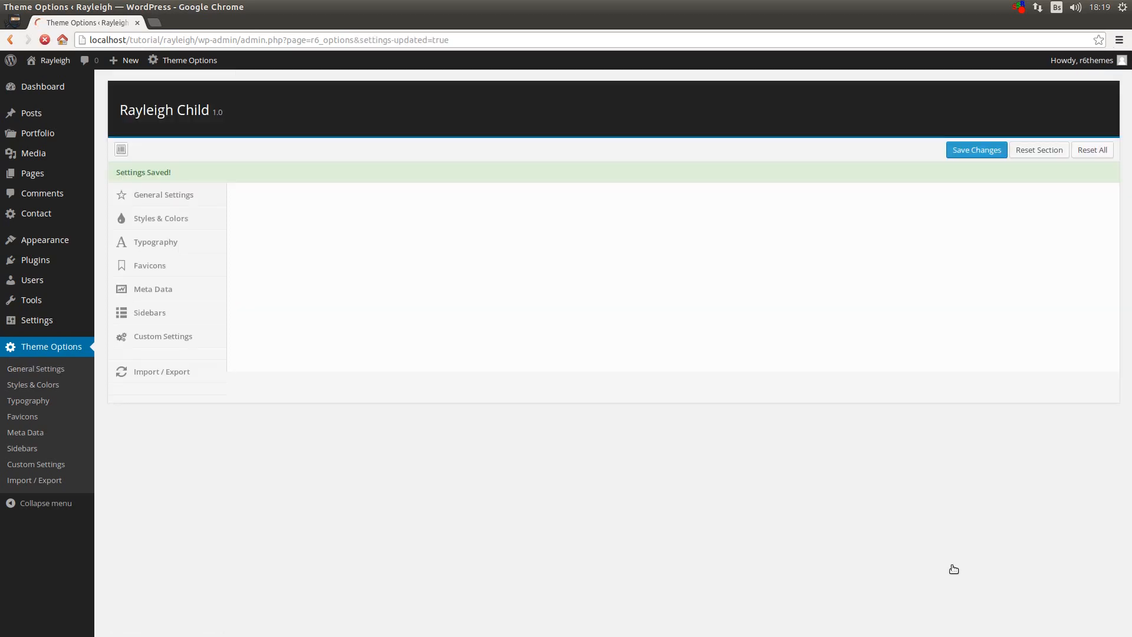
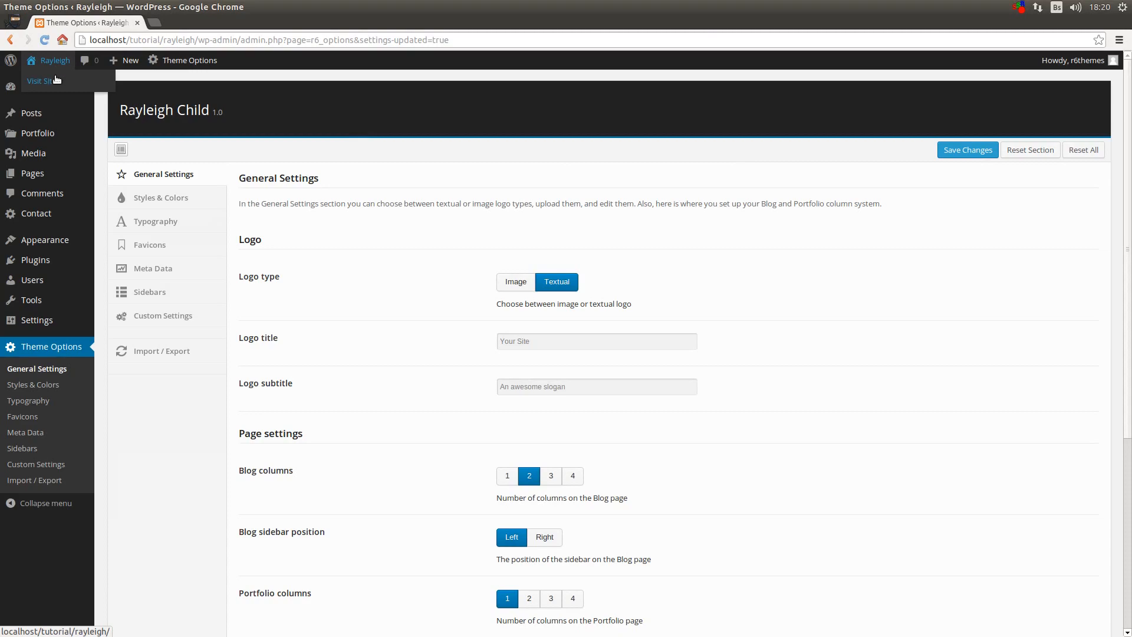
Visit the live Portfolio page and examine its column layout and pagination across the first and second pages
click(57, 79)
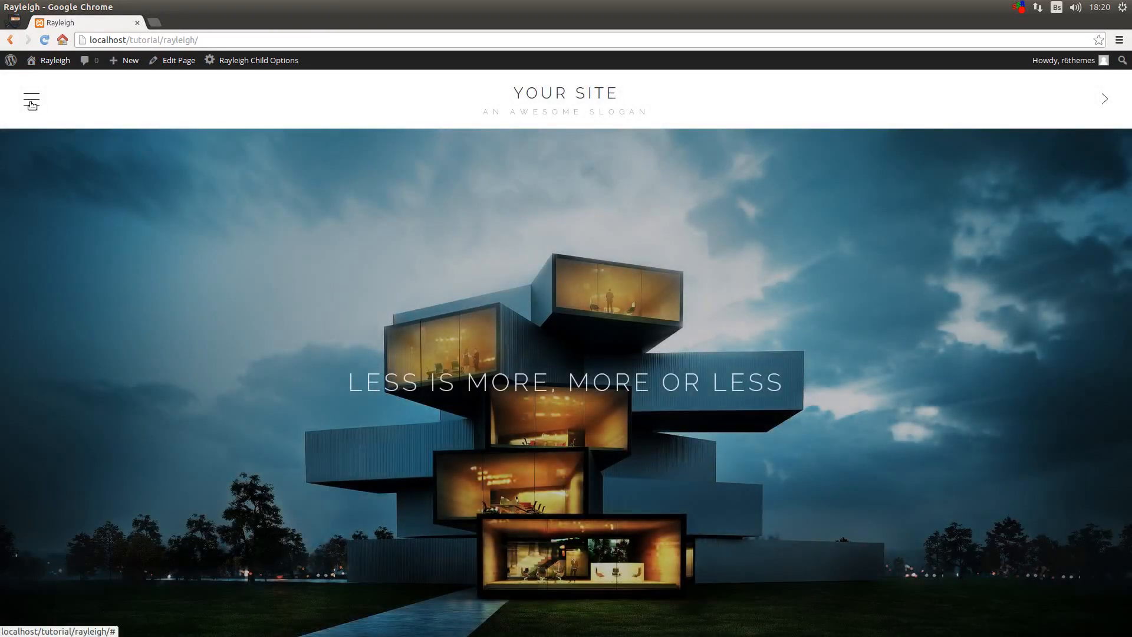
click(33, 101)
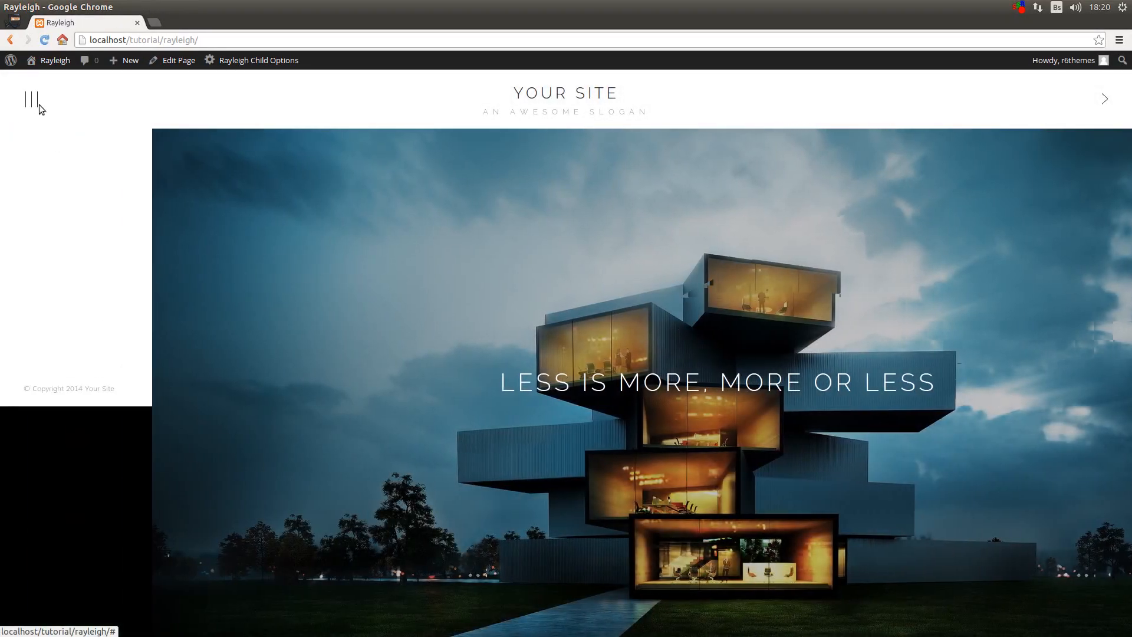
click(65, 216)
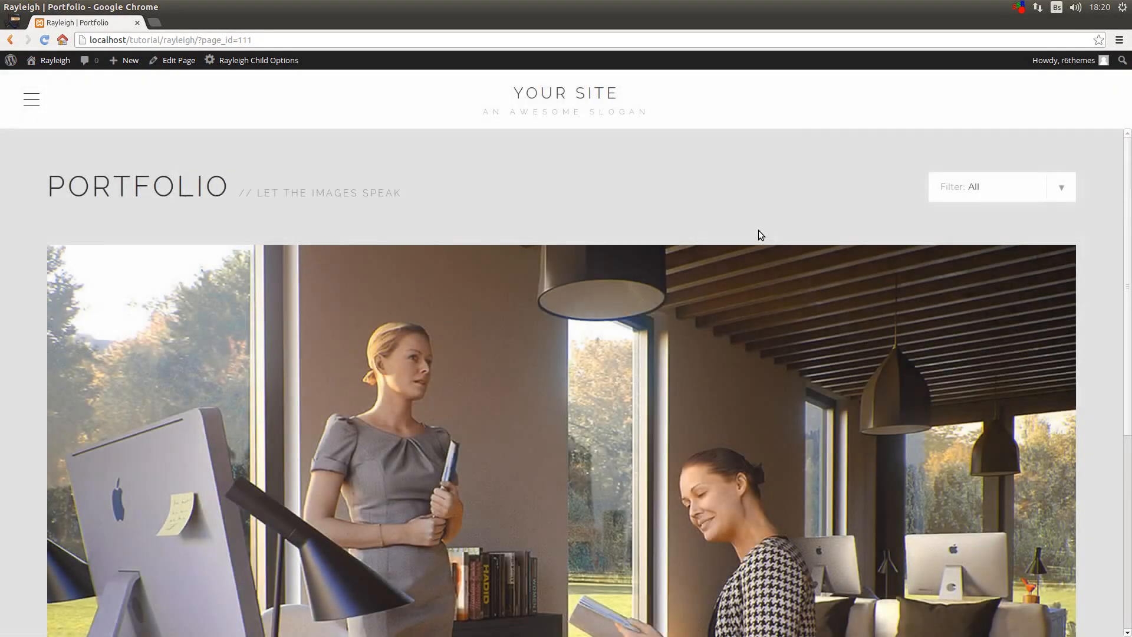
scroll(1103, 260, down, 5)
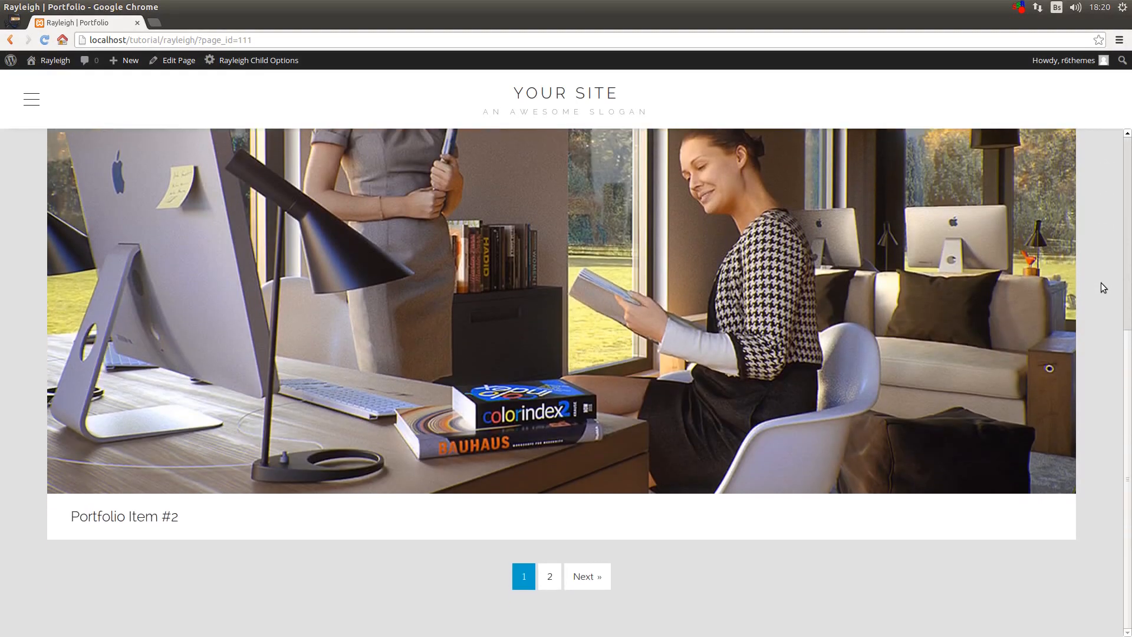
click(586, 576)
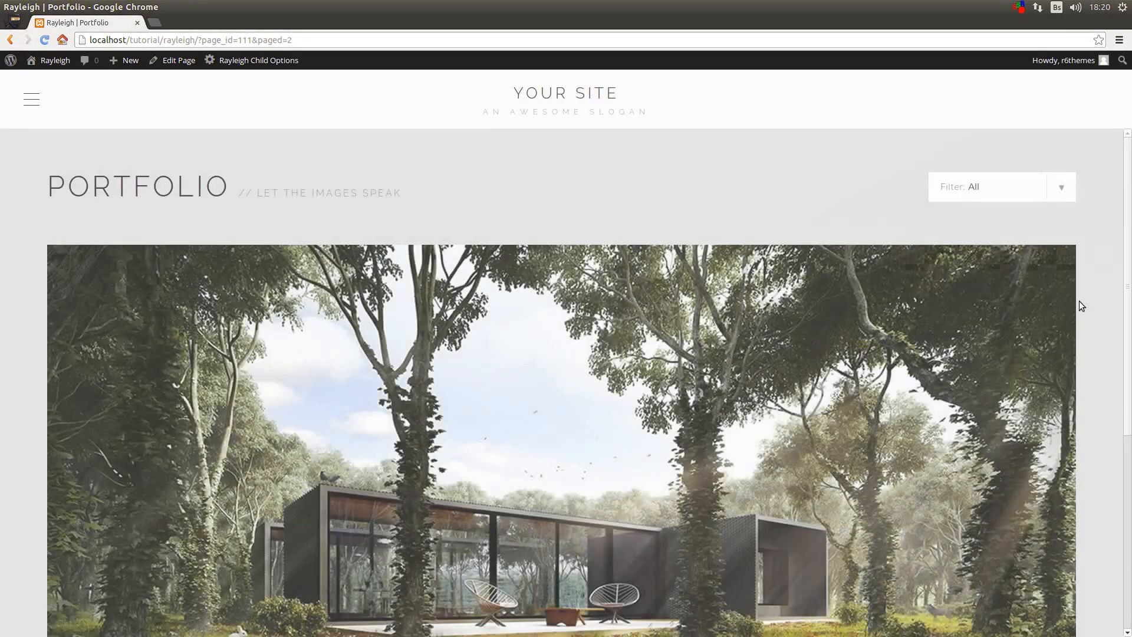
scroll(1104, 300, down, 1)
scroll(1106, 303, down, 4)
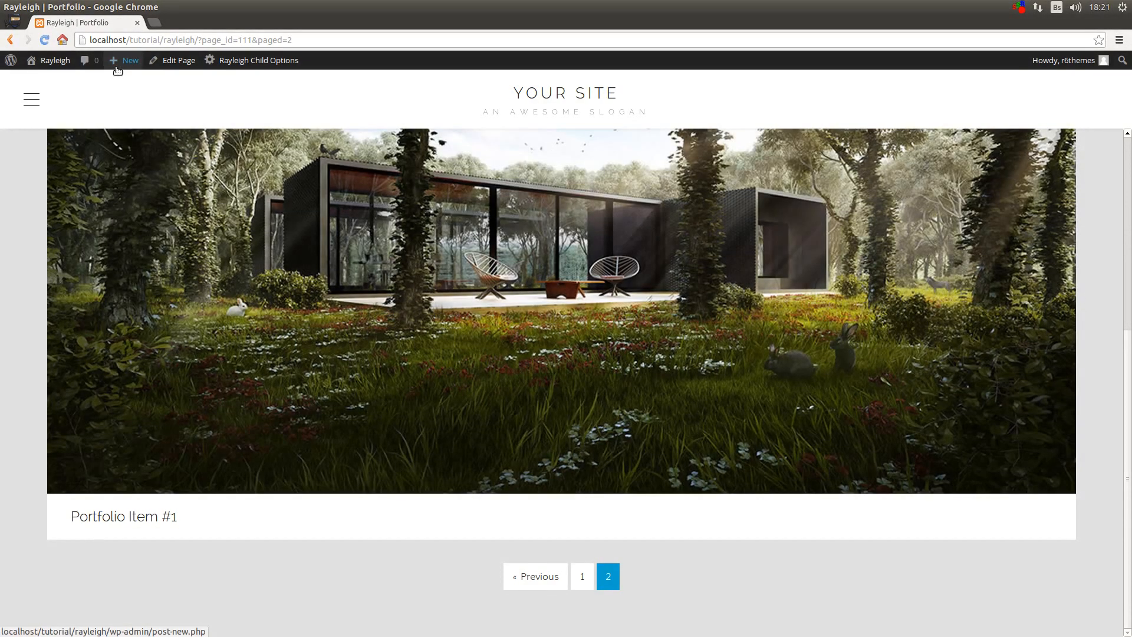
Add a new page titled "Services" with the subtitle "About us" and assign it the Services template
mouse_move(117, 70)
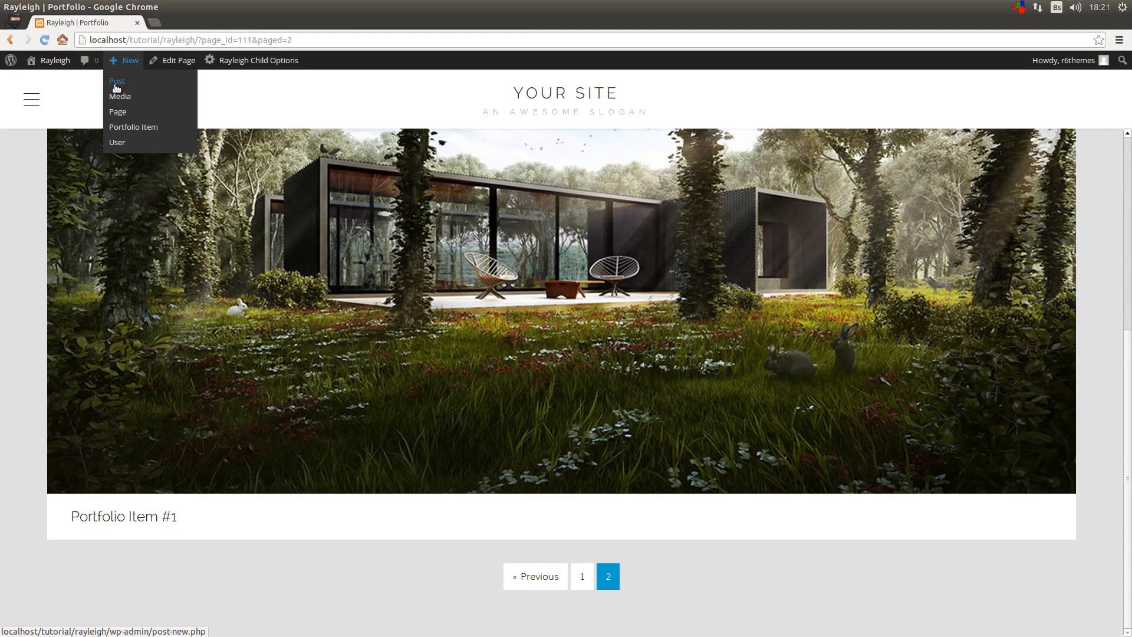
click(115, 112)
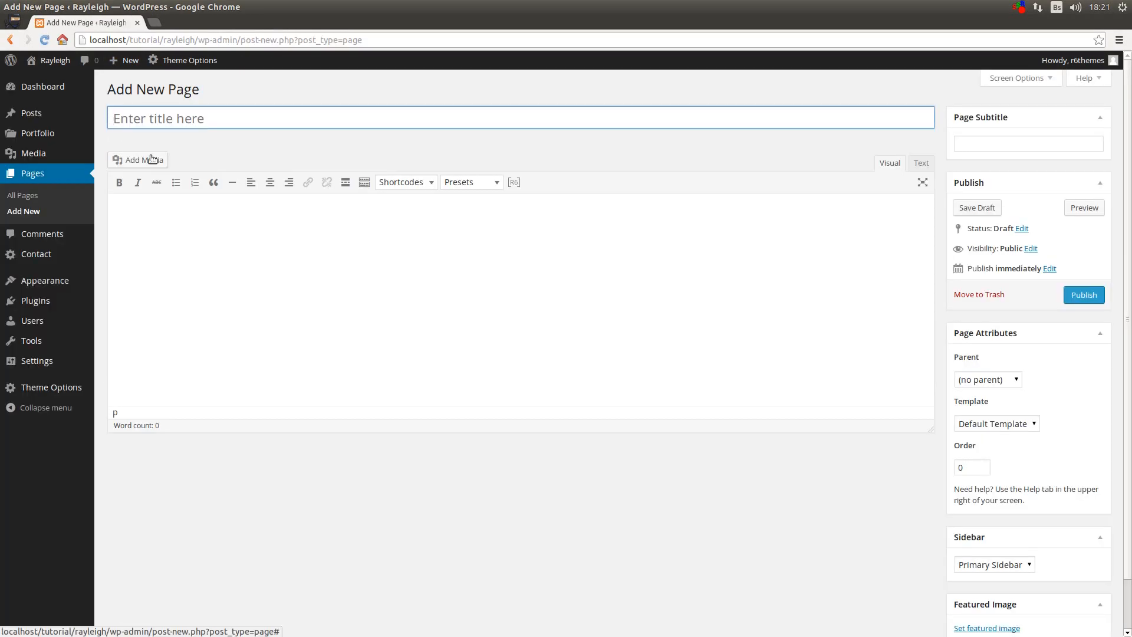
text(Ser)
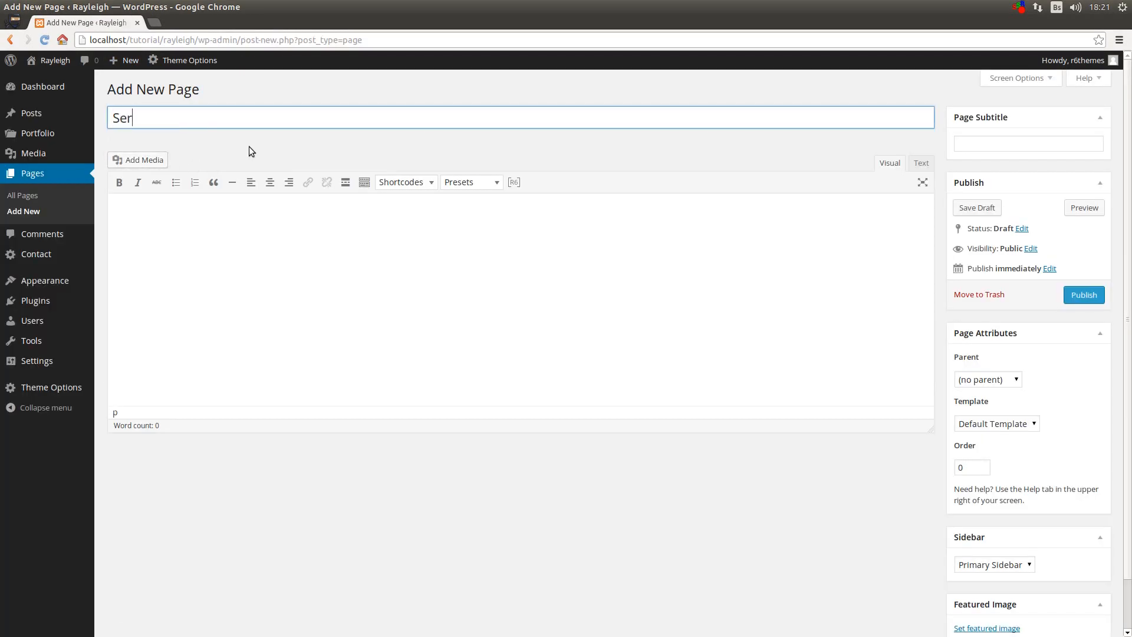
text(vices)
click(299, 151)
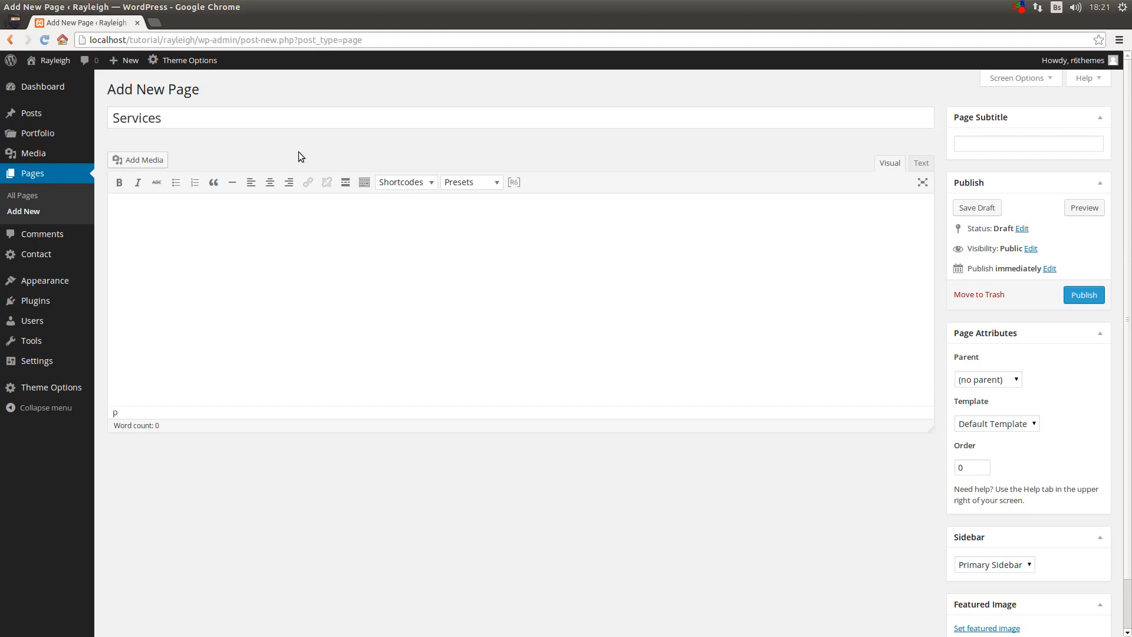
click(974, 147)
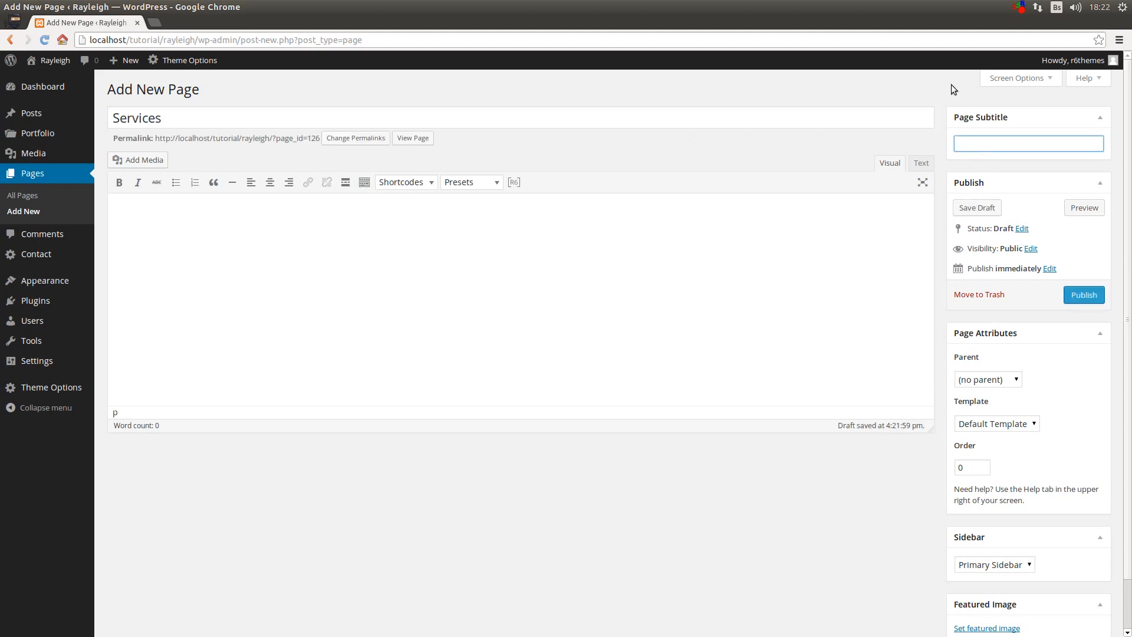
text(About )
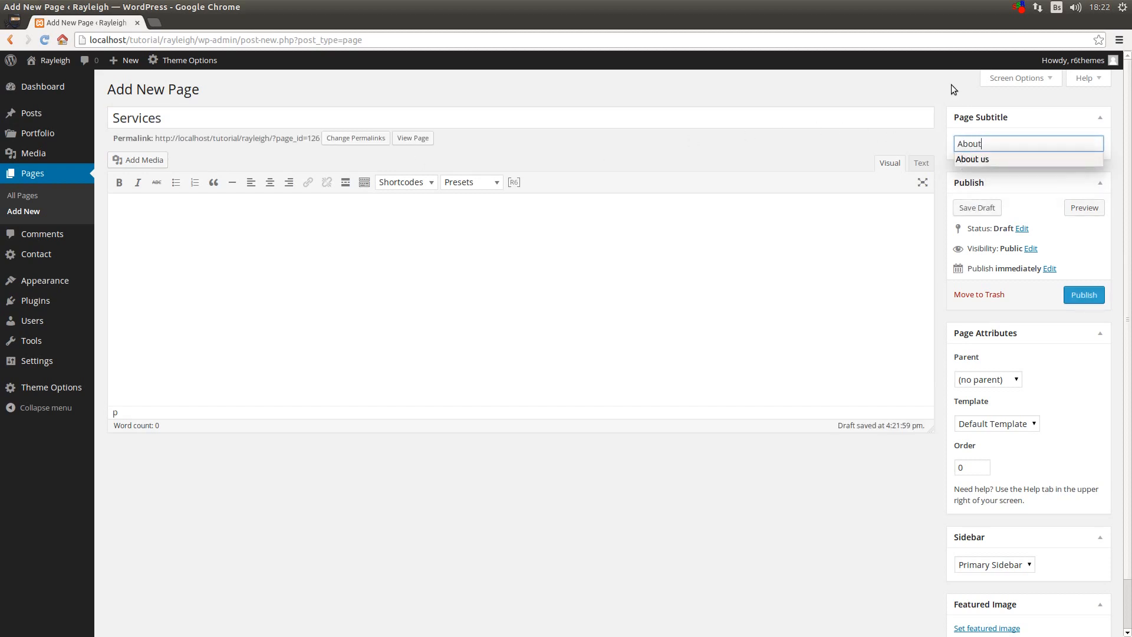
text(us)
click(951, 84)
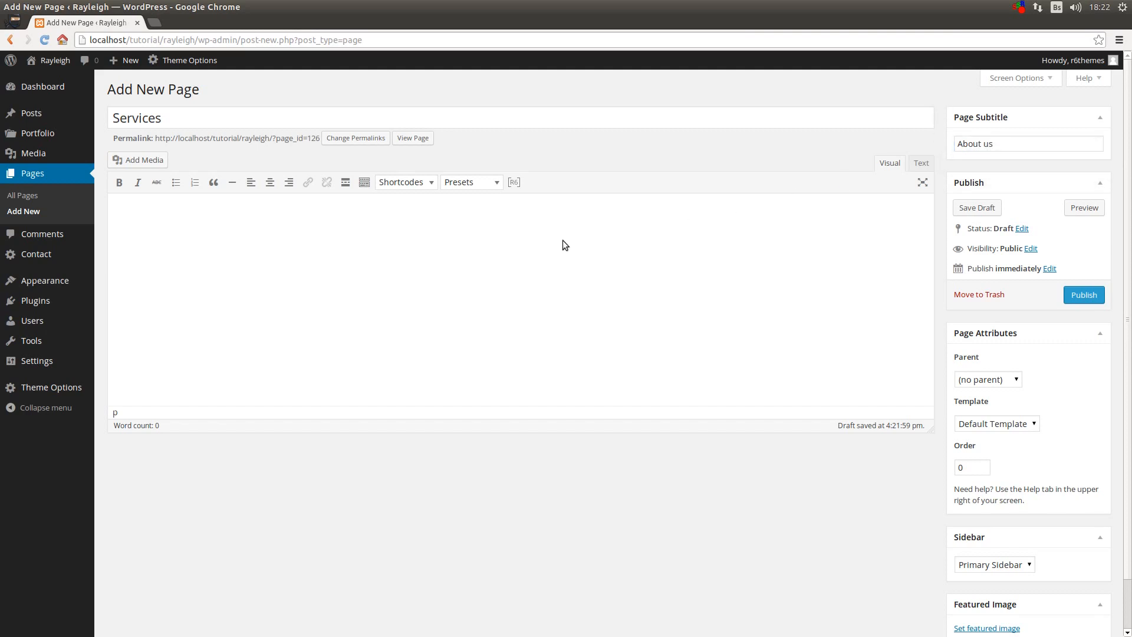
click(994, 424)
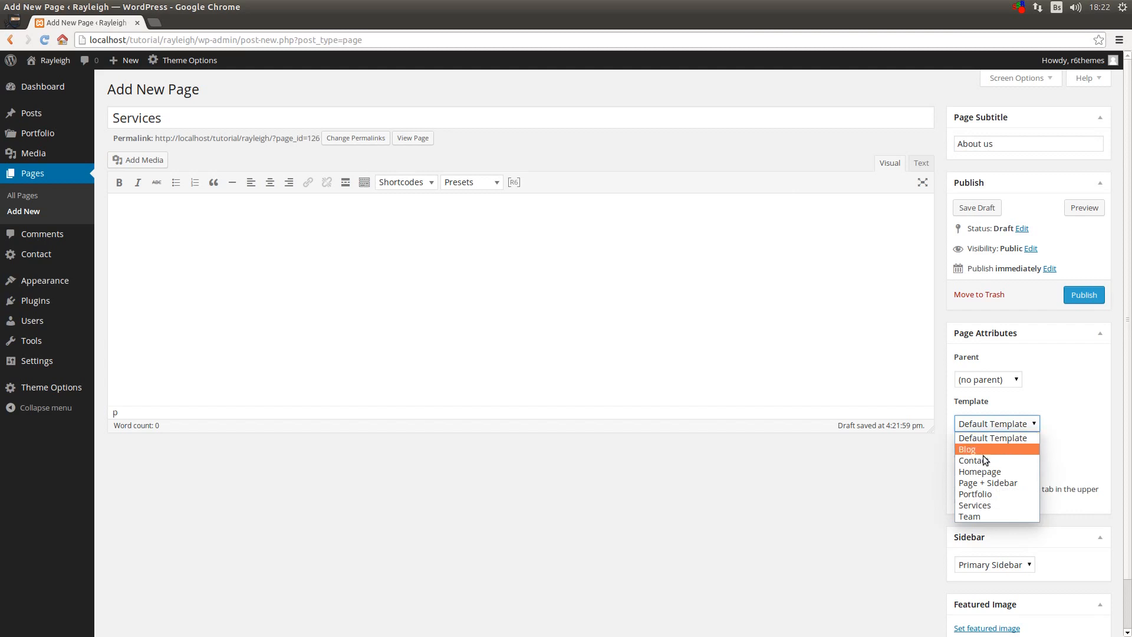
click(982, 504)
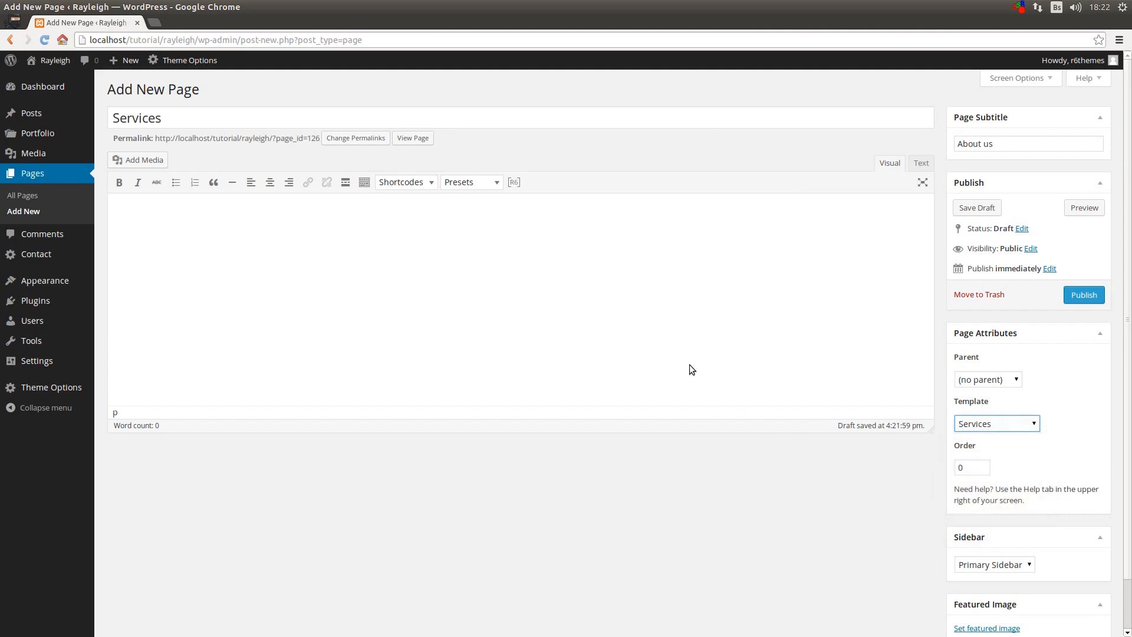
Insert a Service Box shortcode into the page with the bolt icon, the title "Service #1" and the content "Lorem ipsum."
click(498, 220)
click(468, 187)
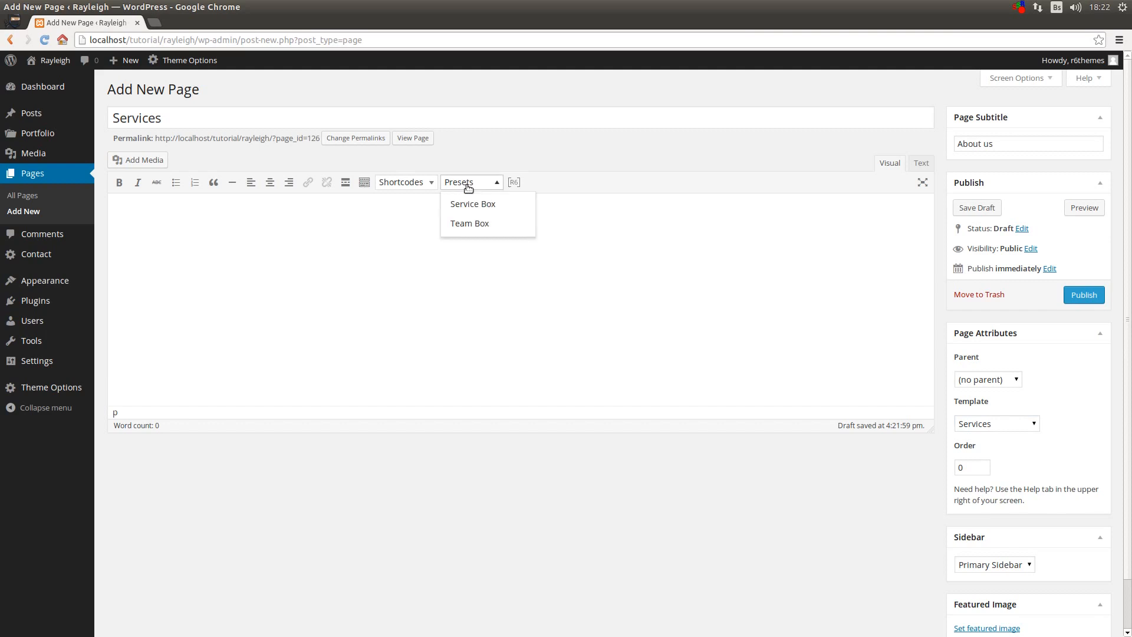
click(473, 204)
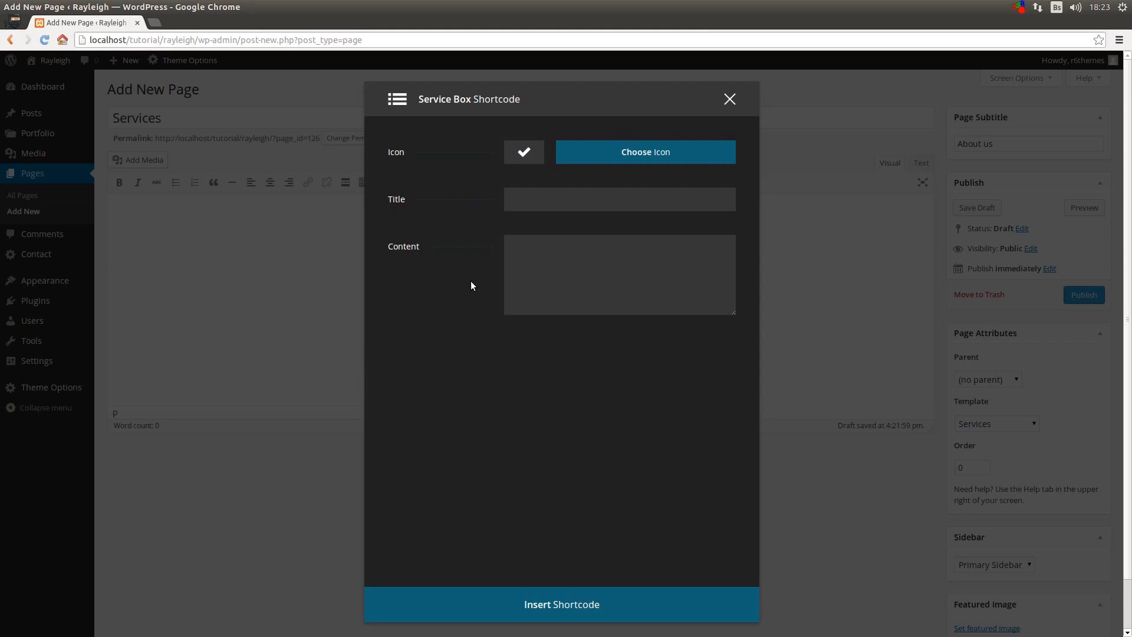
click(590, 158)
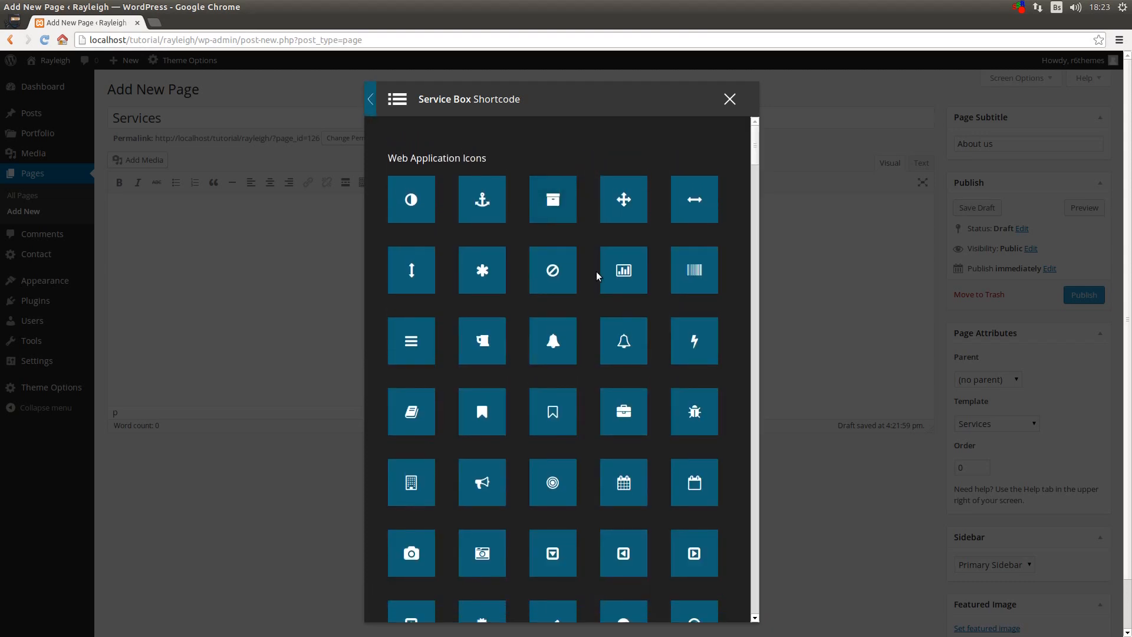
scroll(599, 276, down, 2)
click(708, 264)
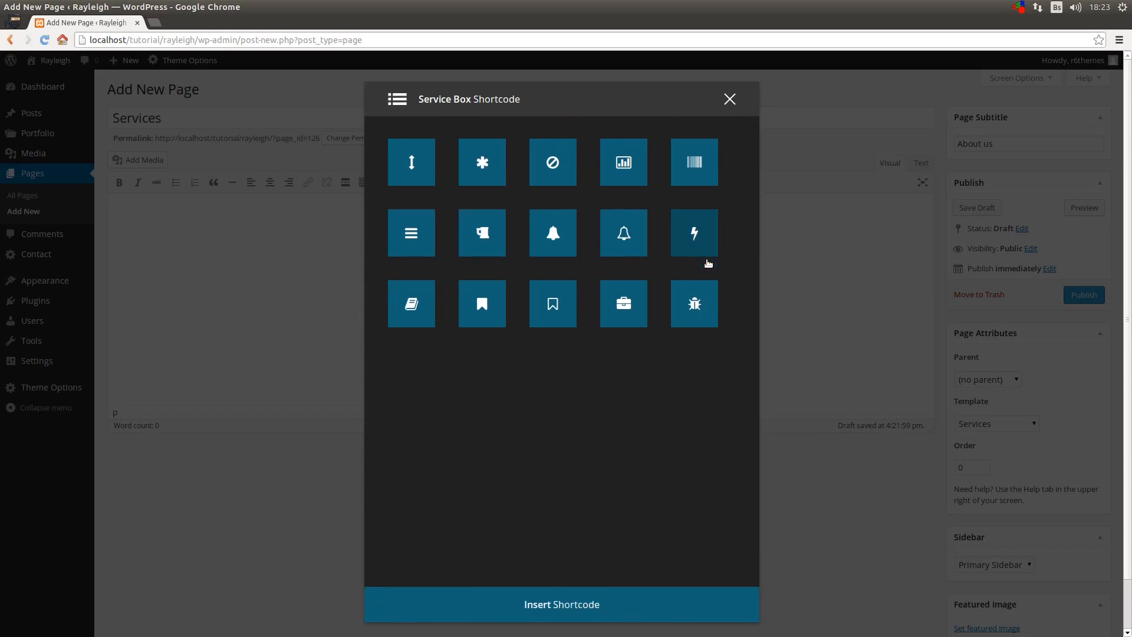
click(547, 205)
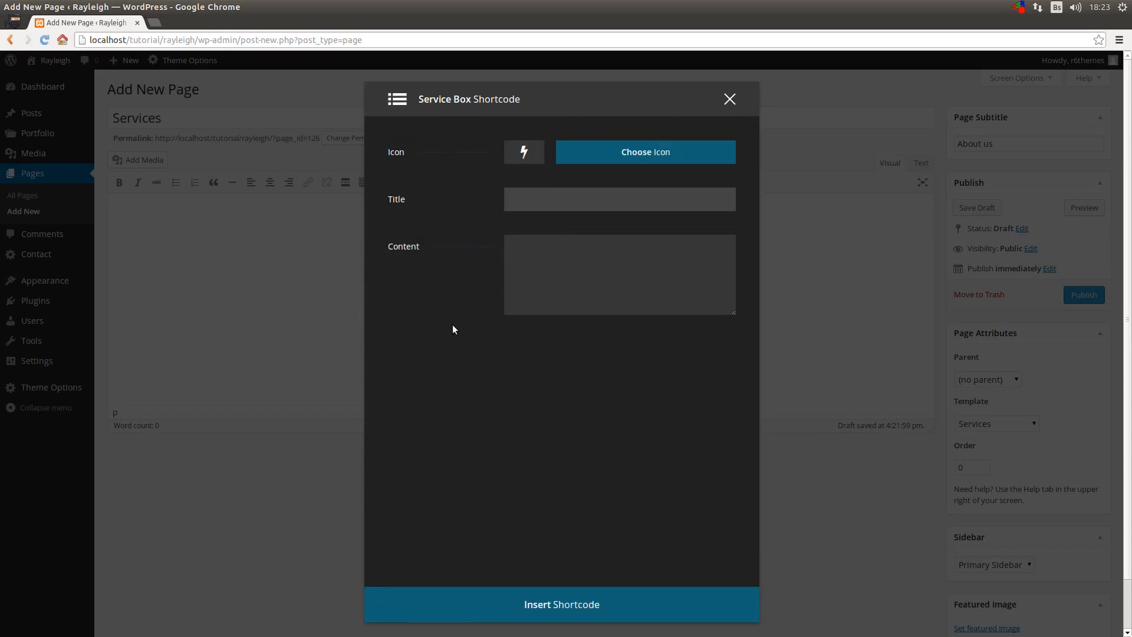
text(Service #1)
click(557, 284)
text(Lo)
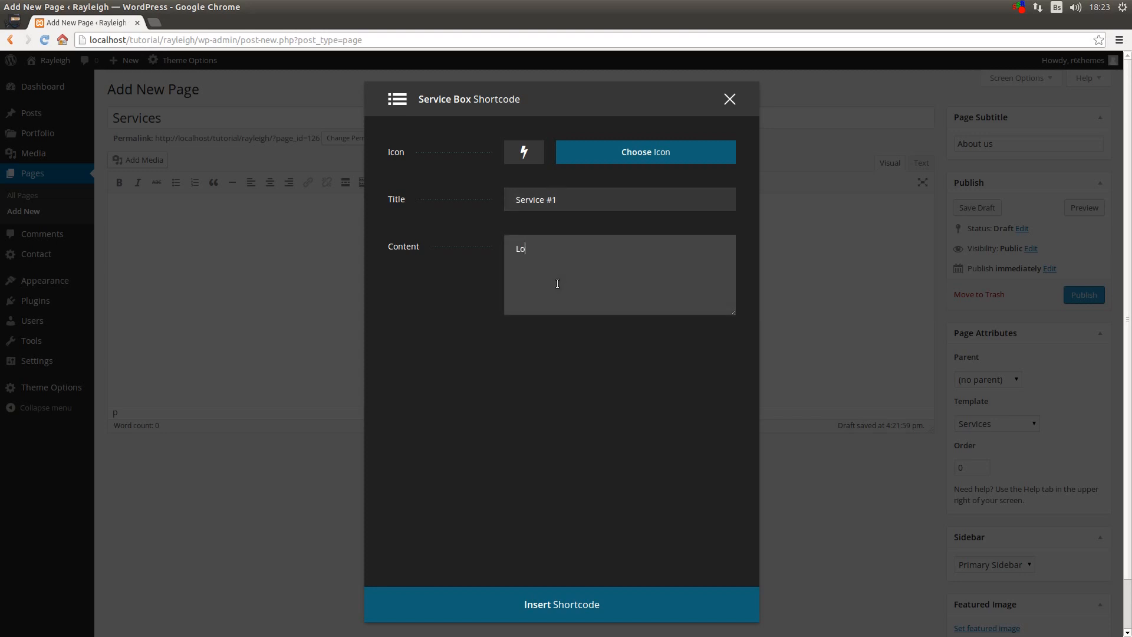
text(rem Ipsum.)
click(546, 591)
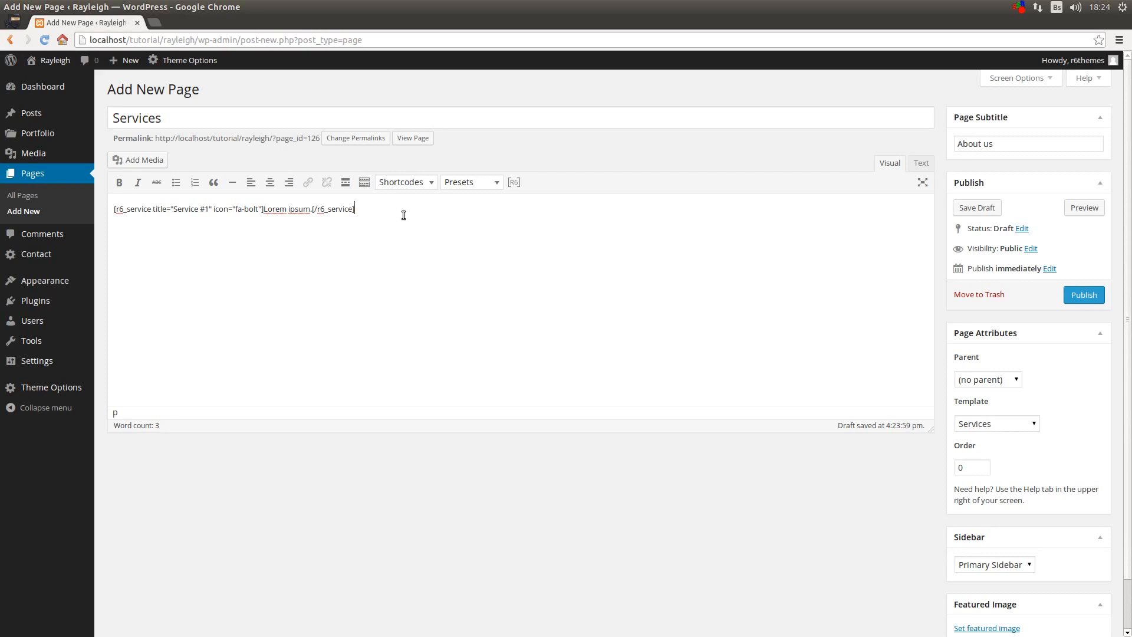
Insert a second Service Box shortcode with the anchor icon, the title "Service #2" and the content "Sit amet."
click(467, 183)
click(466, 205)
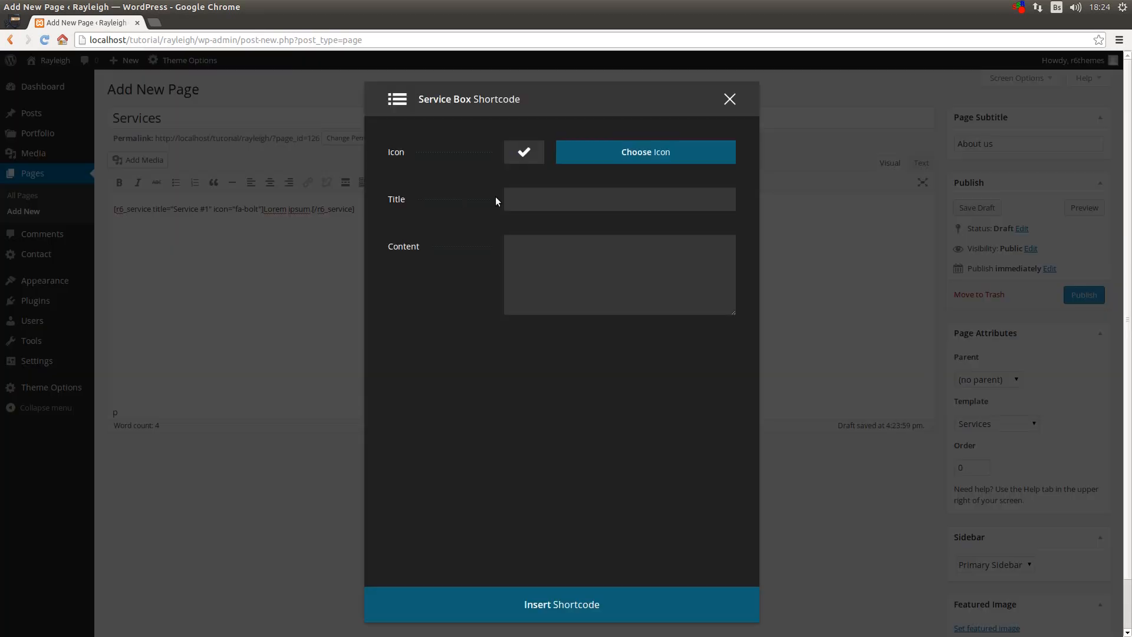
click(577, 161)
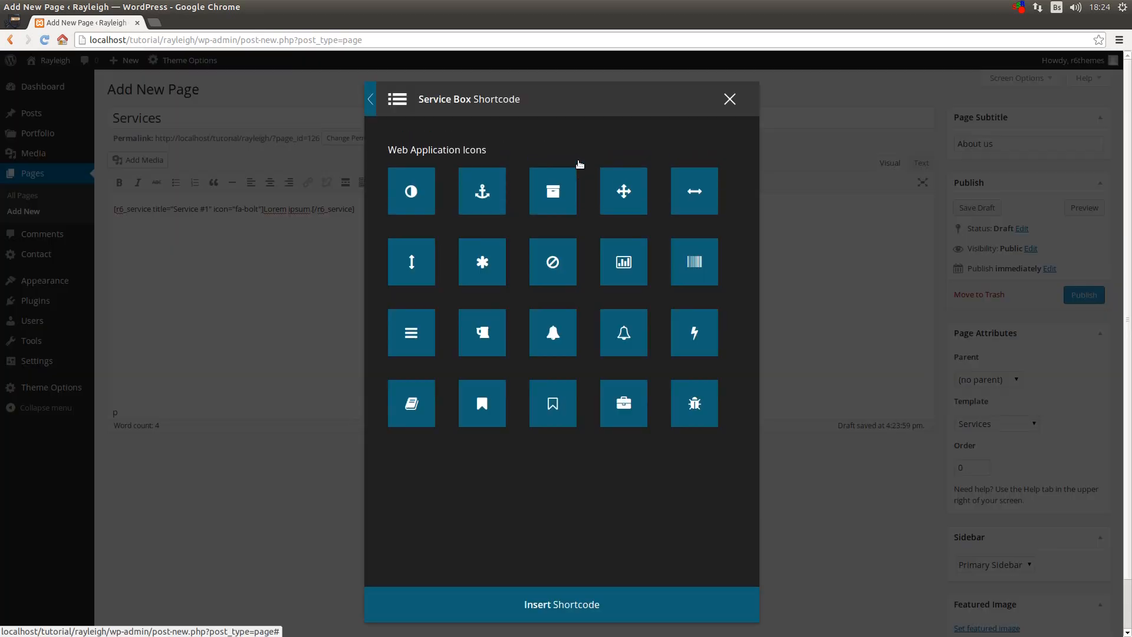
click(476, 201)
click(533, 201)
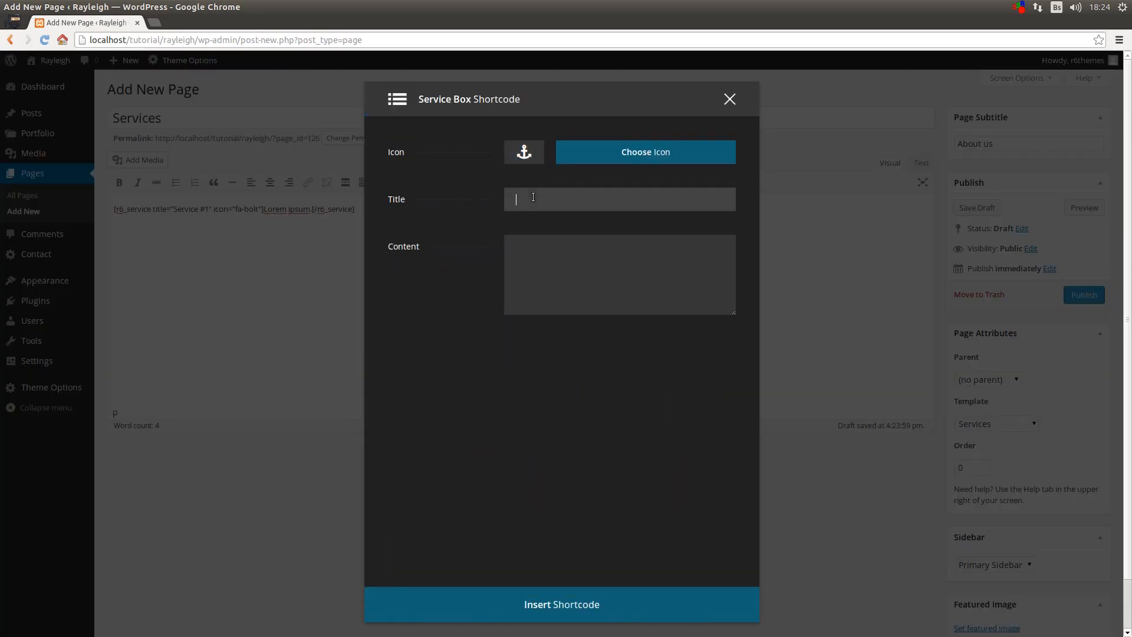
text(Service #2)
key(Tab)
text(Sit )
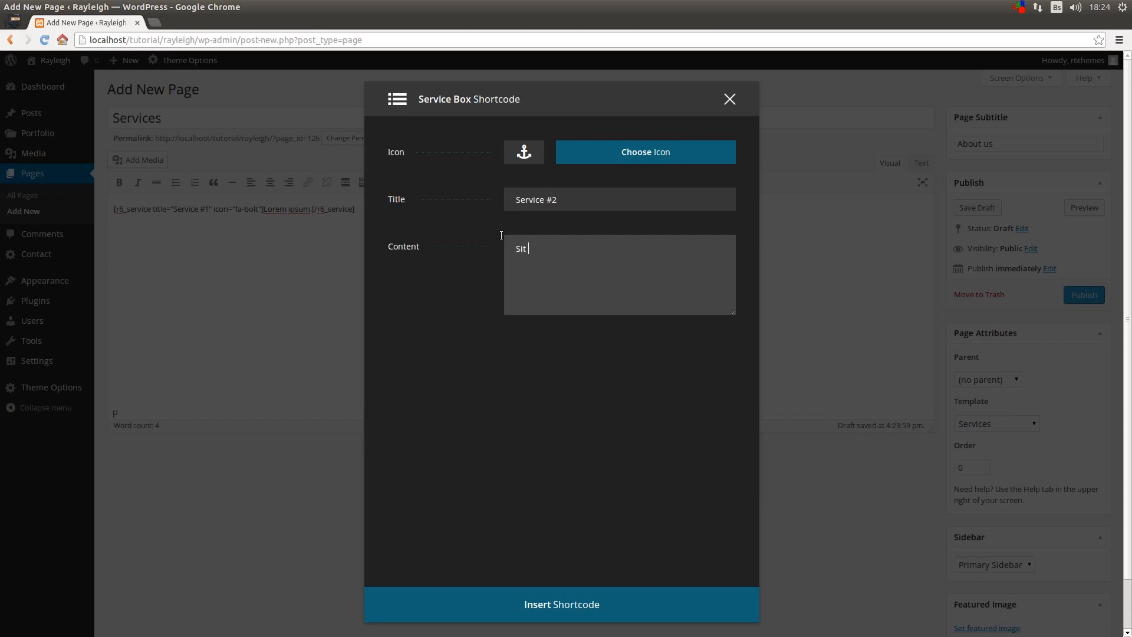
text(amet.)
click(580, 597)
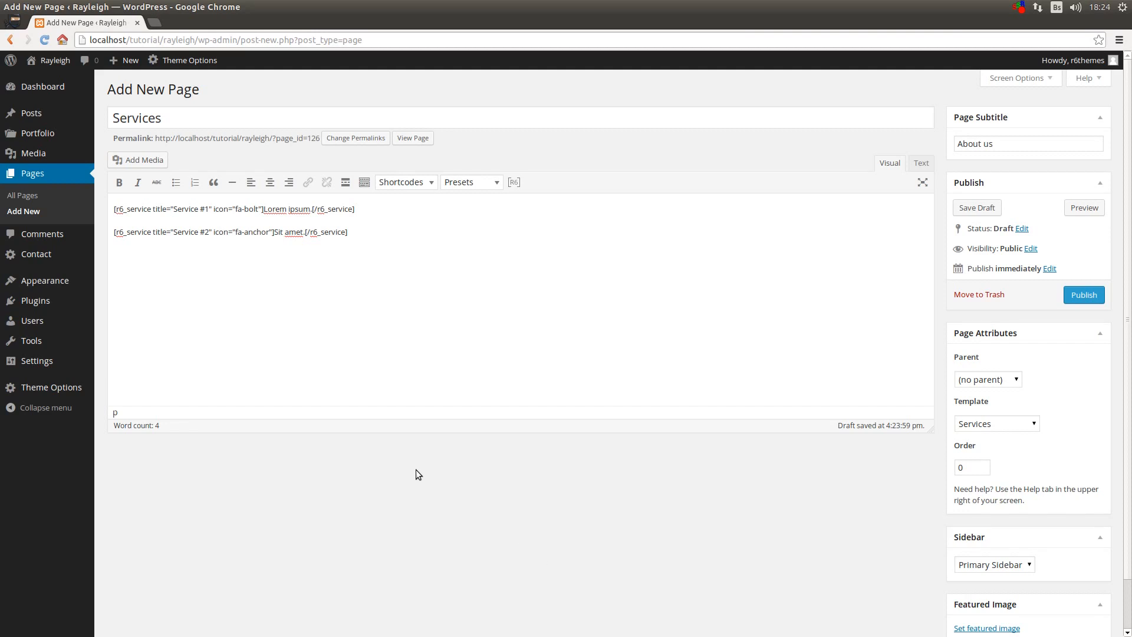
Edit the Service #2 box through the R6 Shortcodes Editor, changing its content to "Dolor sit amet.", and replace the shortcode
drag(278, 230, 296, 231)
click(513, 182)
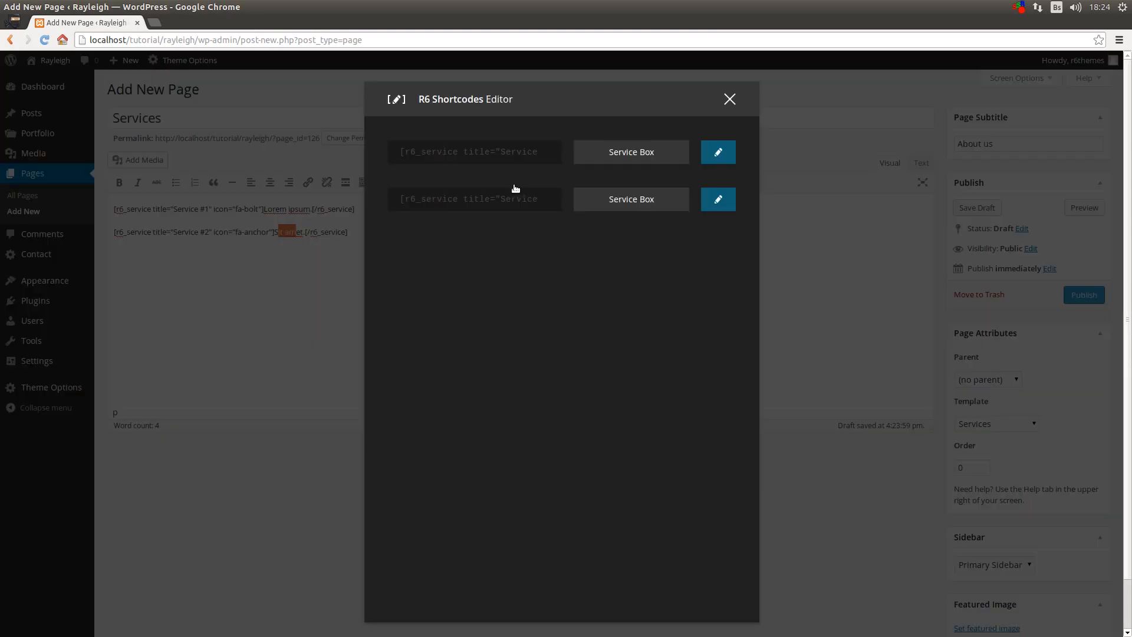
click(720, 200)
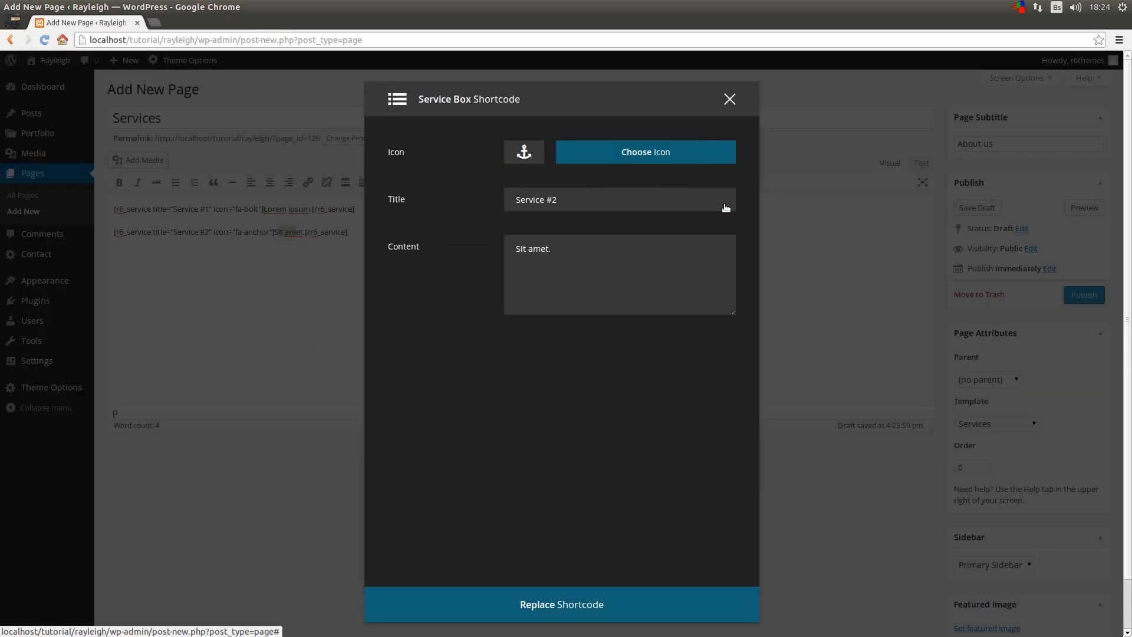
click(516, 249)
text(Dolo)
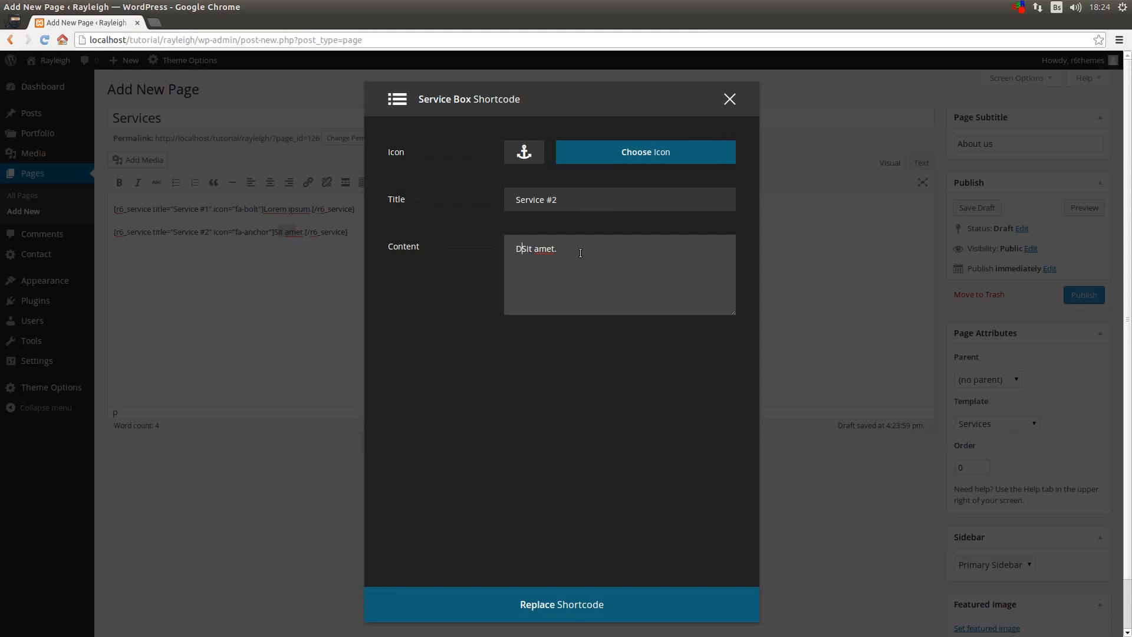
text(r)
key(Delete)
text(s)
click(596, 611)
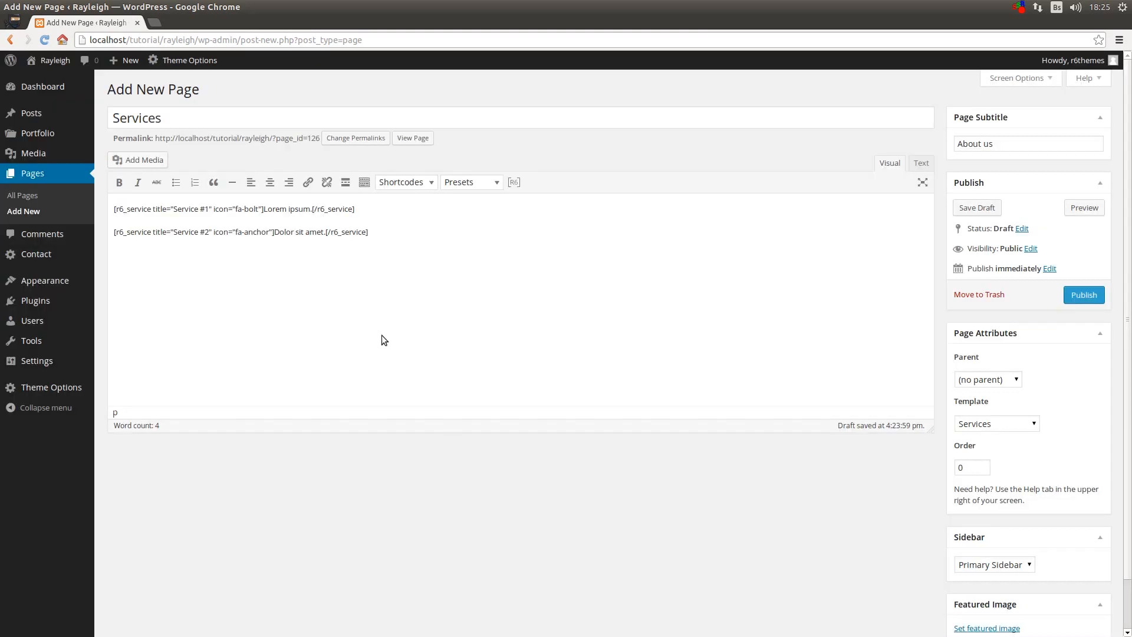
drag(275, 233, 327, 233)
click(448, 497)
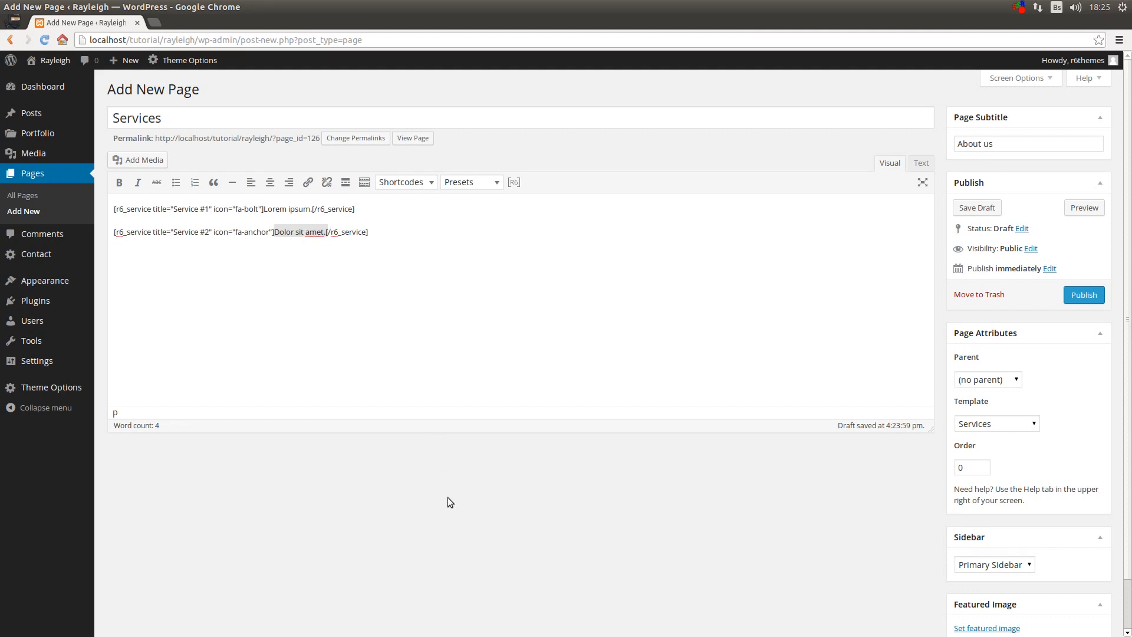
Publish the Services page and view it on the live site
click(1083, 295)
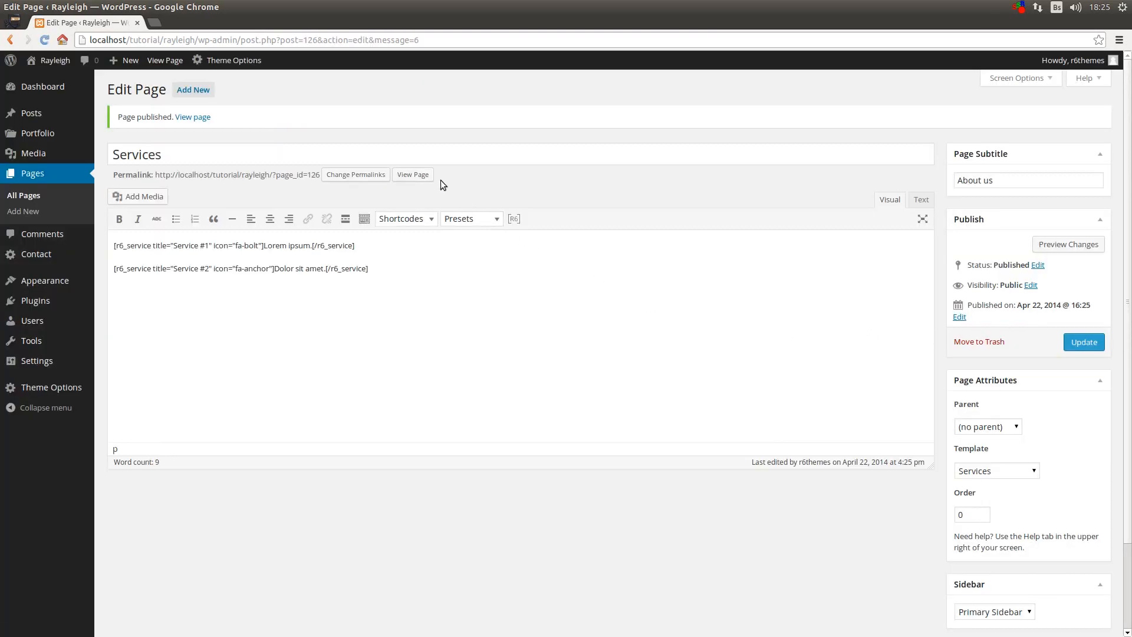
click(413, 174)
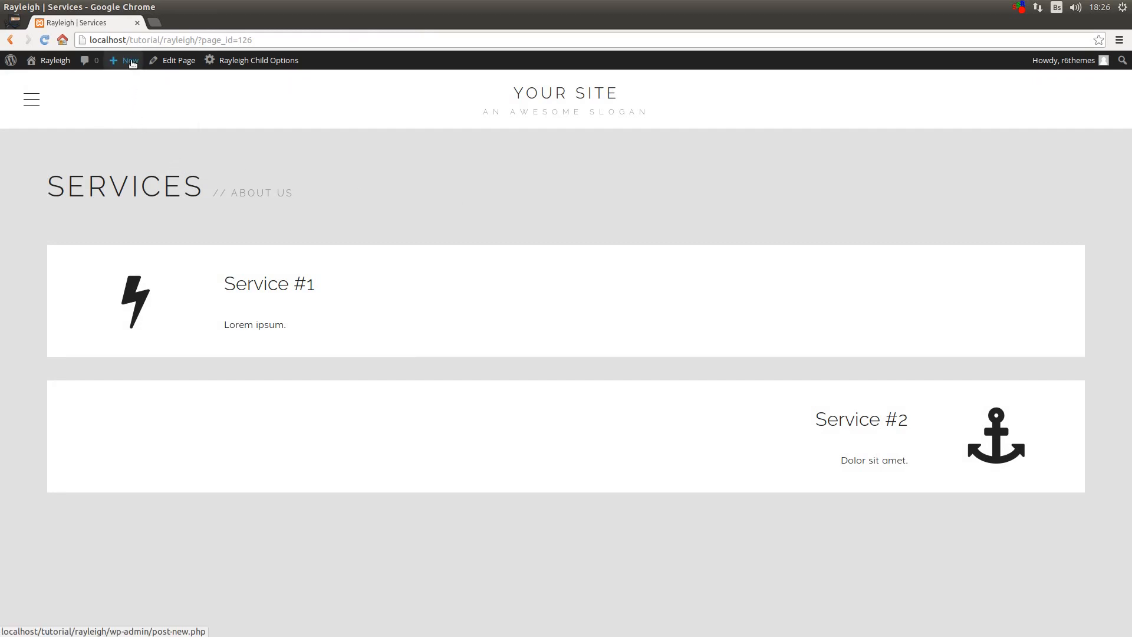
Add a new page titled "Team" with the subtitle "Meet us"
mouse_move(128, 61)
click(118, 111)
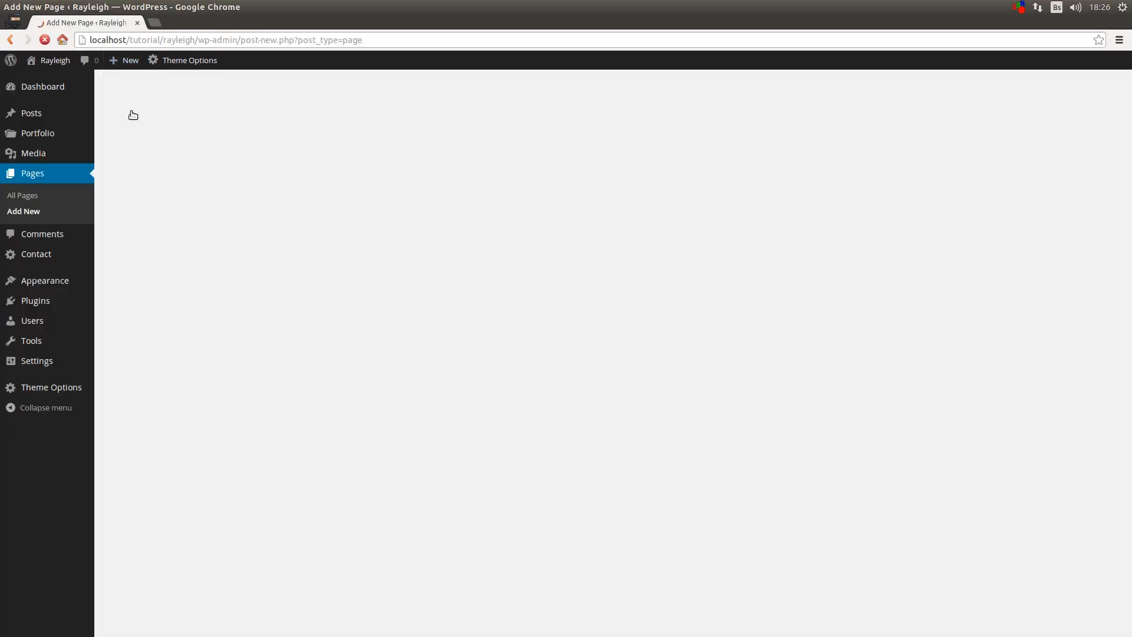
text(Tea)
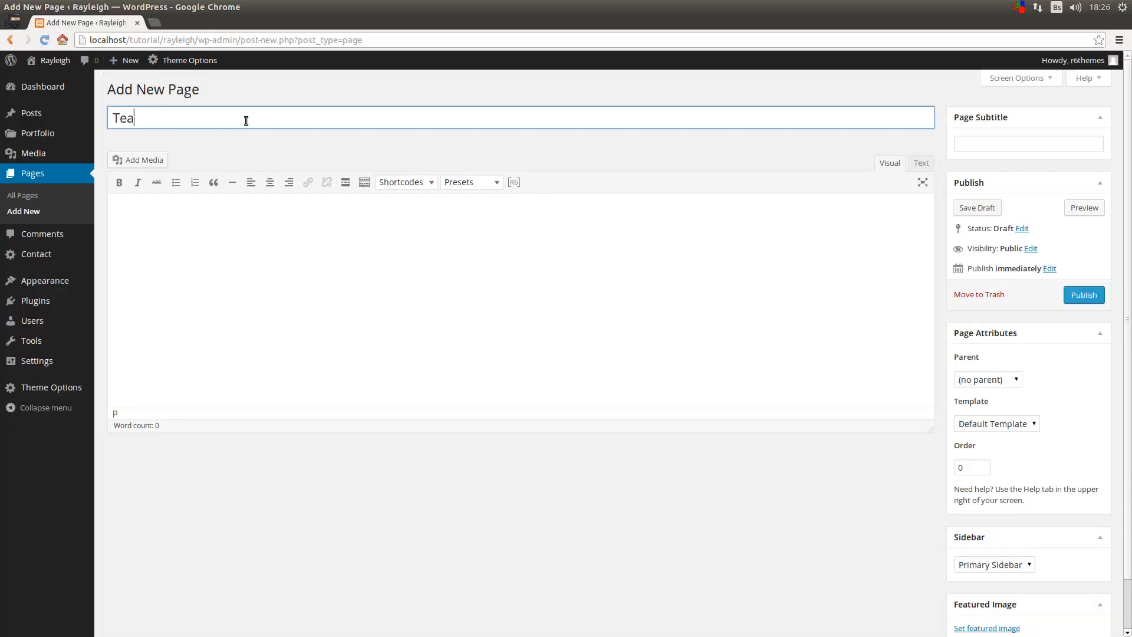
text(m)
click(967, 143)
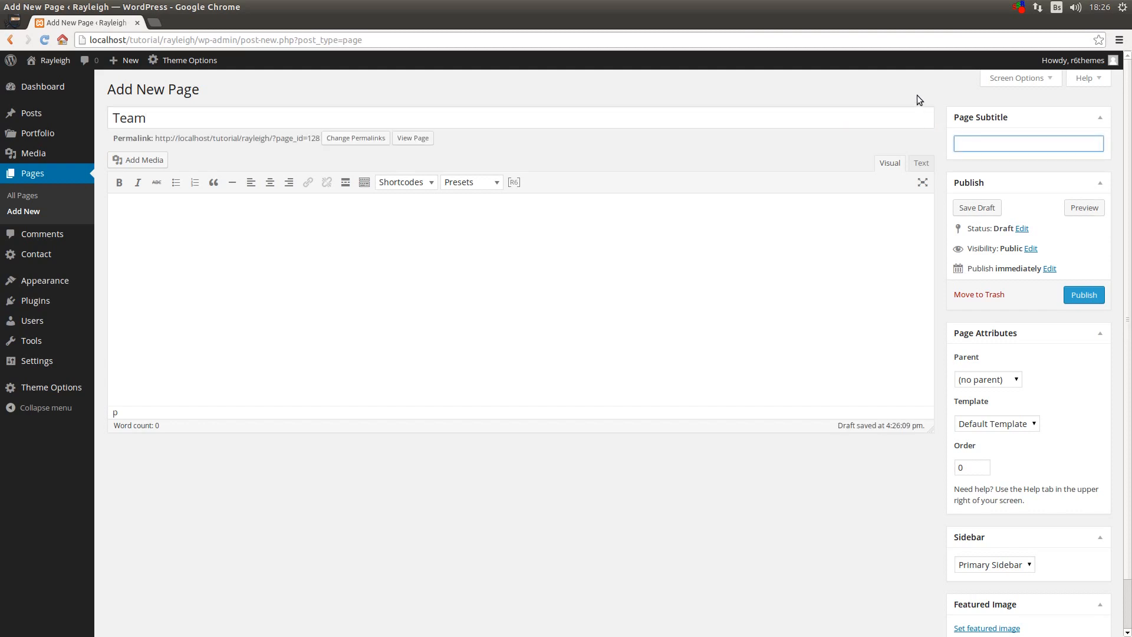
text(Mee)
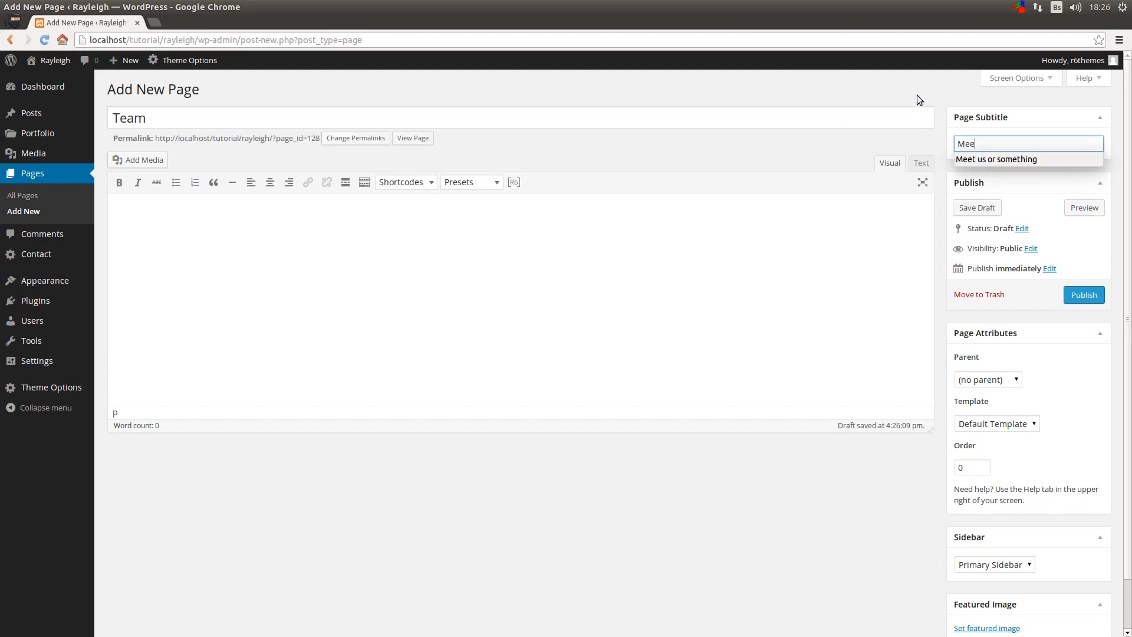
text(t us)
click(717, 146)
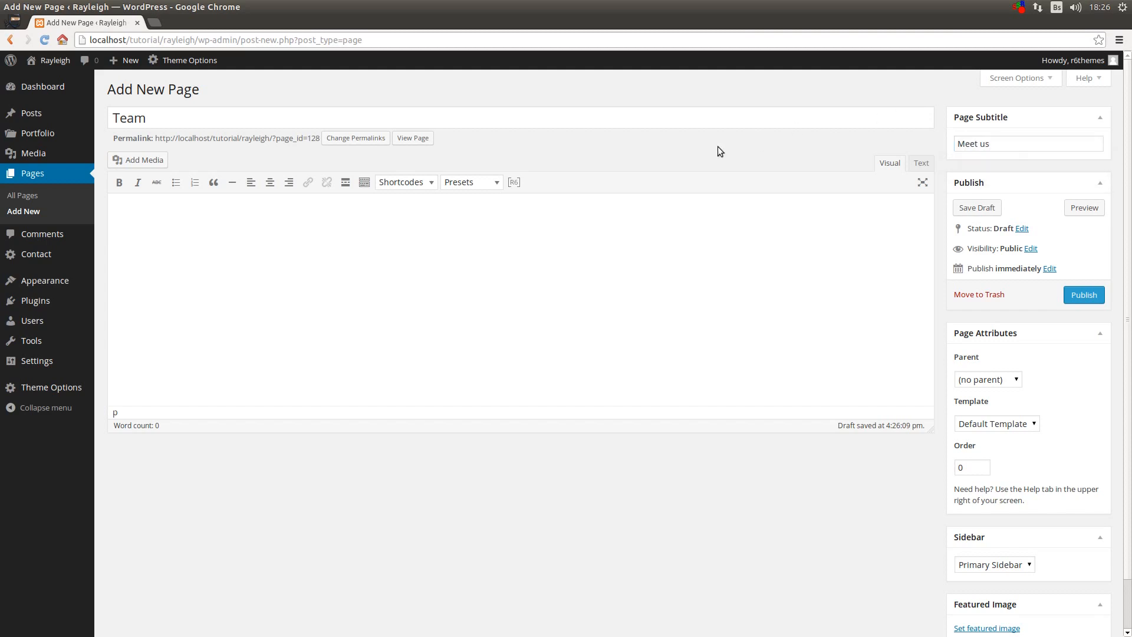
Start a Team Box shortcode, upload 1.jpg to 4.jpg from the team-images folder, and choose 1.jpg as the member picture
click(479, 183)
click(479, 223)
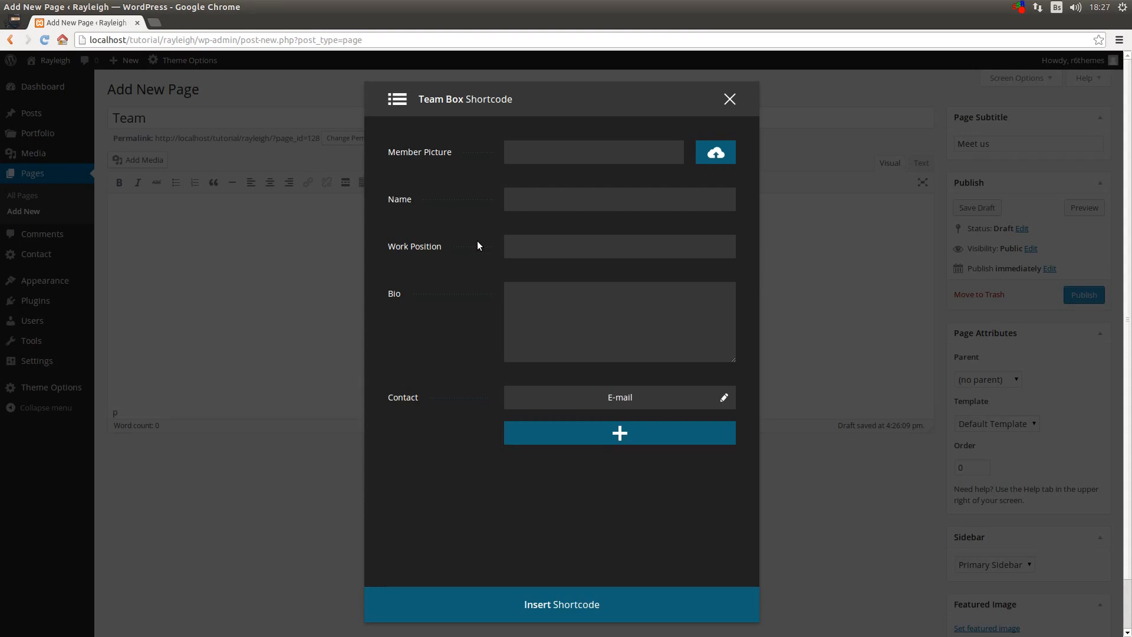
click(716, 152)
click(58, 113)
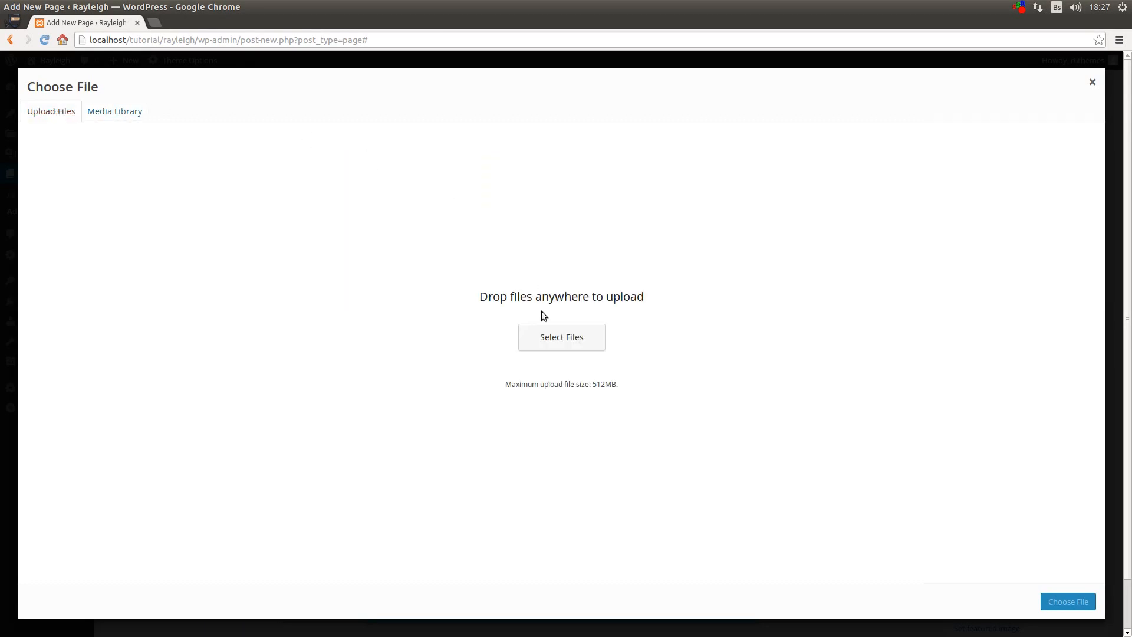
click(548, 341)
click(476, 175)
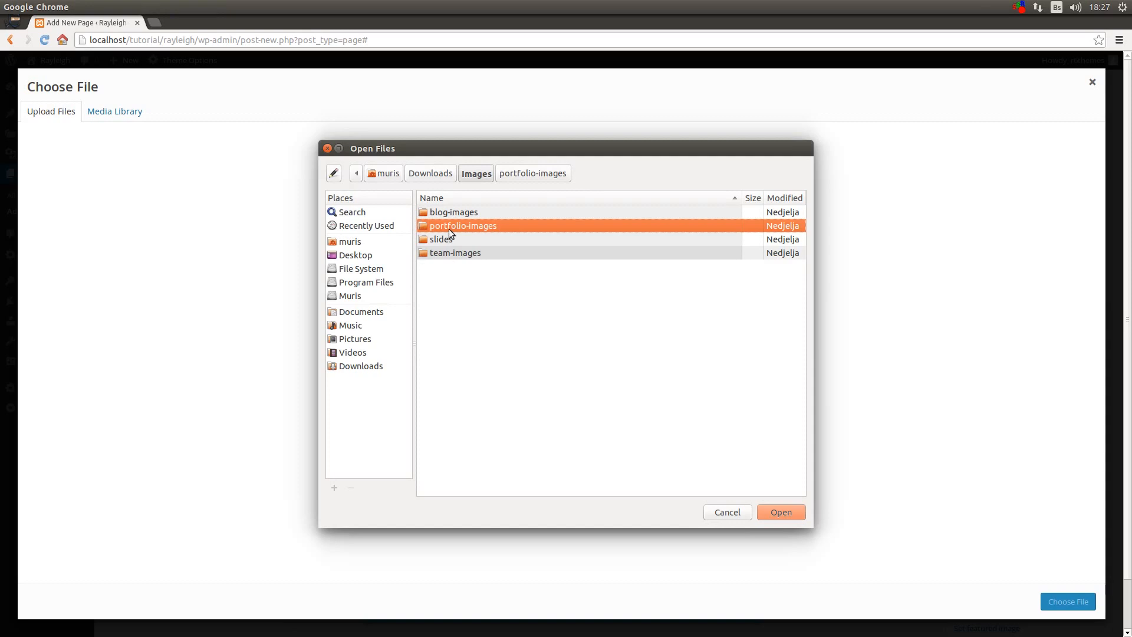
double_click(450, 253)
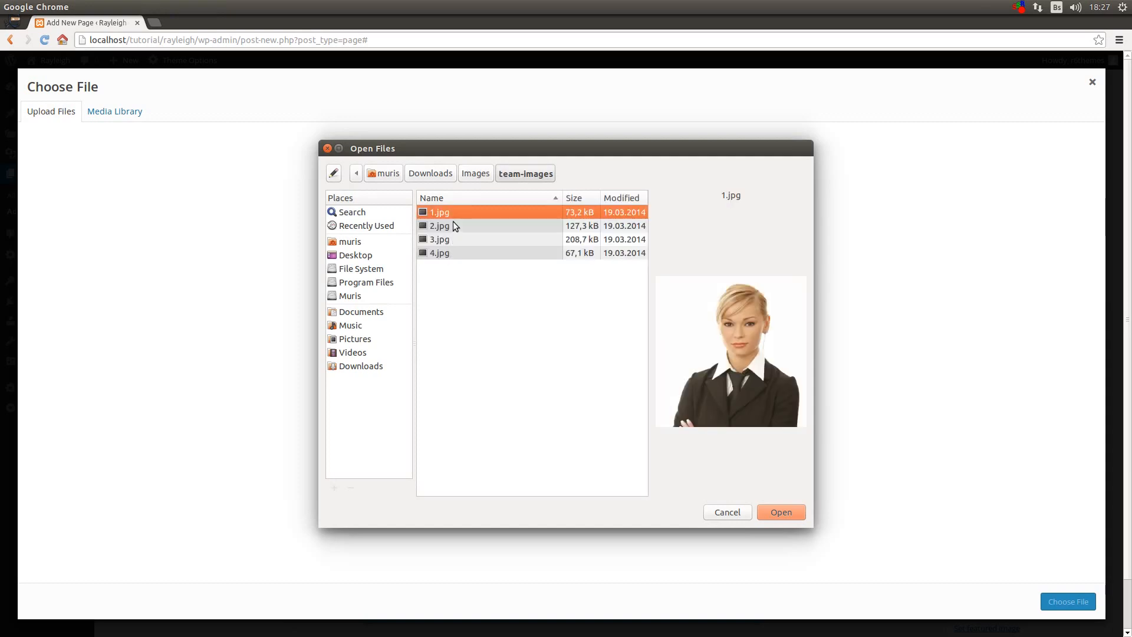
shift+click(449, 253)
click(776, 510)
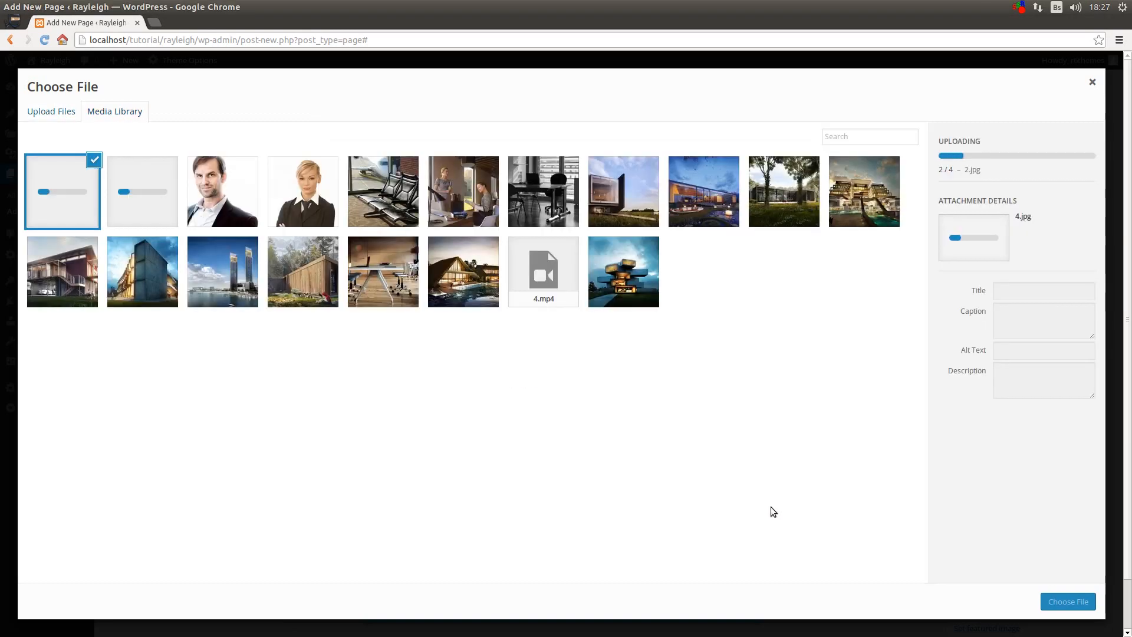
click(275, 188)
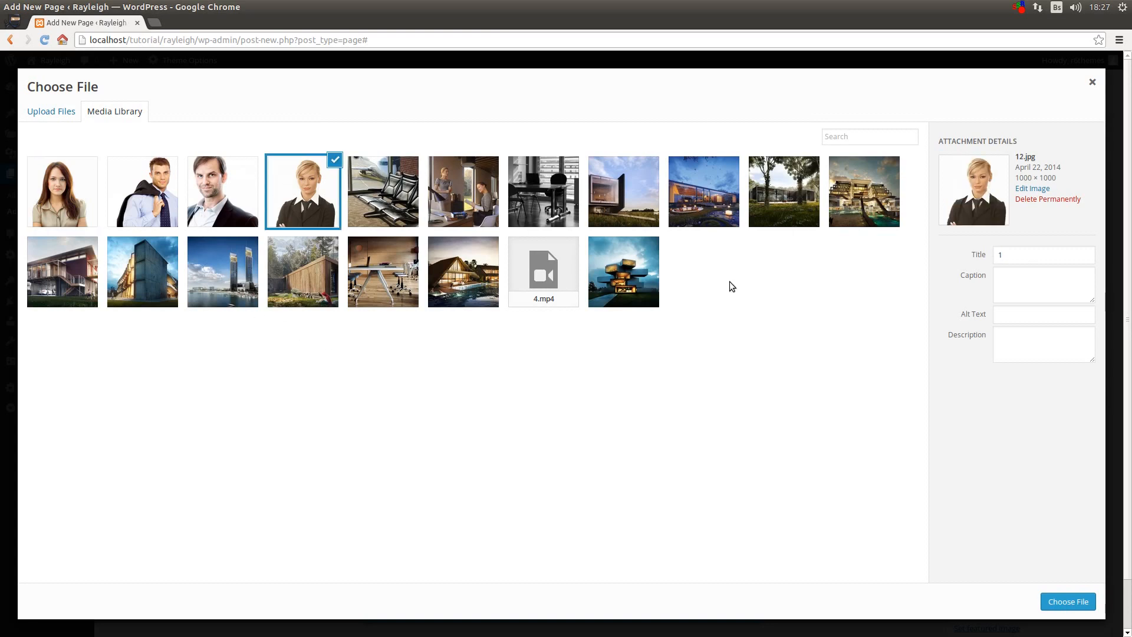
click(1049, 601)
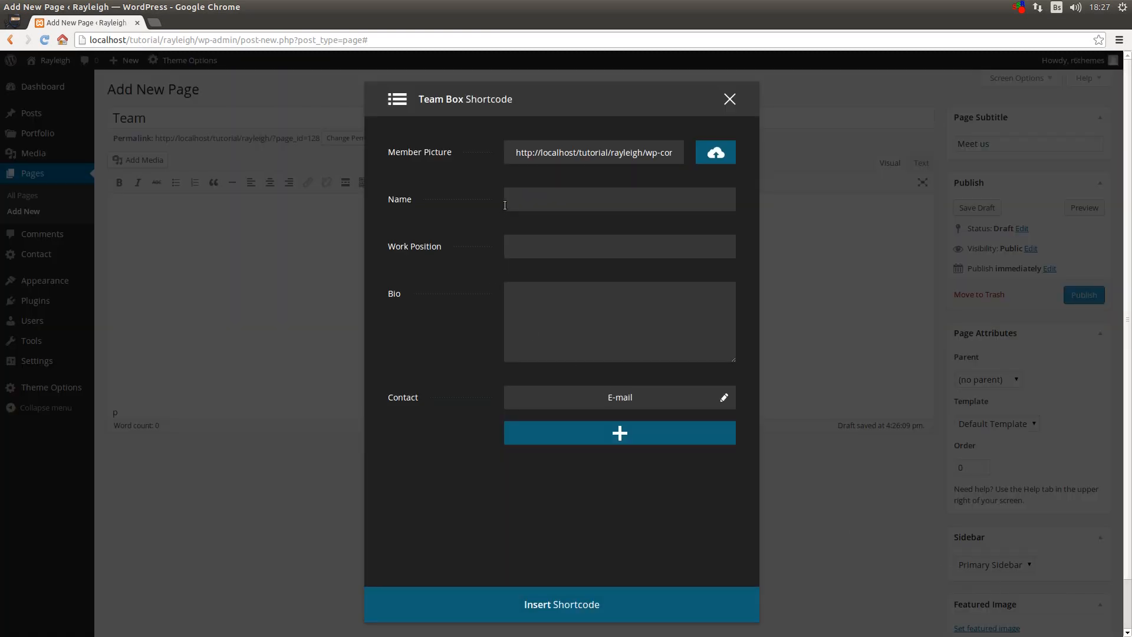
Enter the team member's full name, the work position "CEO" and the bio "Lorem ipsum..."
click(524, 195)
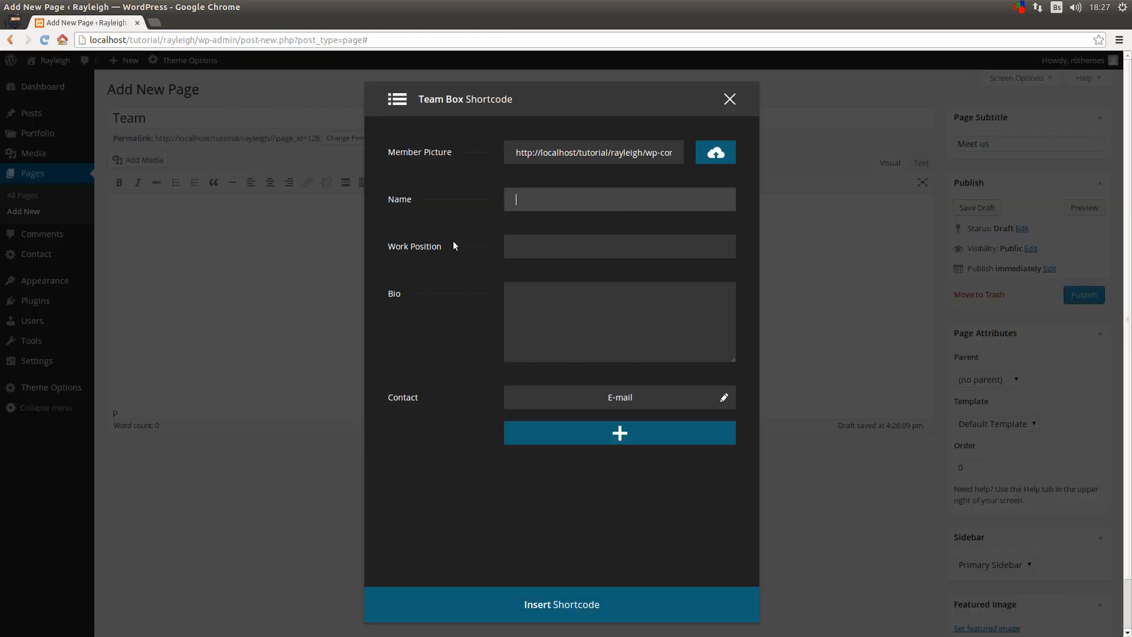
text(Jane DoeCEO)
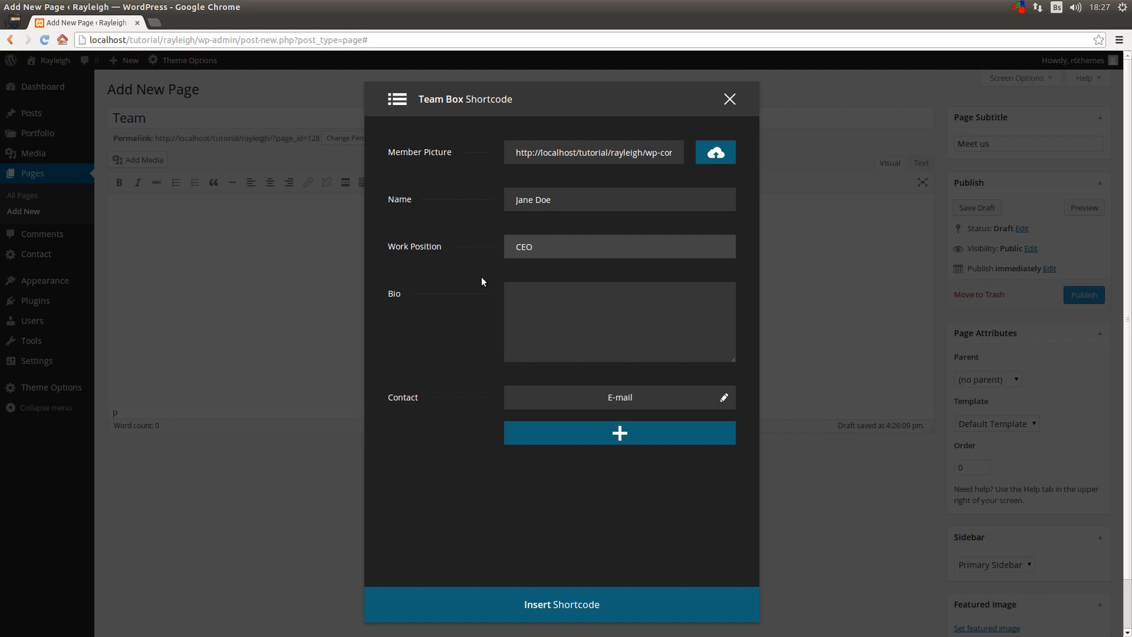
click(548, 318)
text(Lorem I)
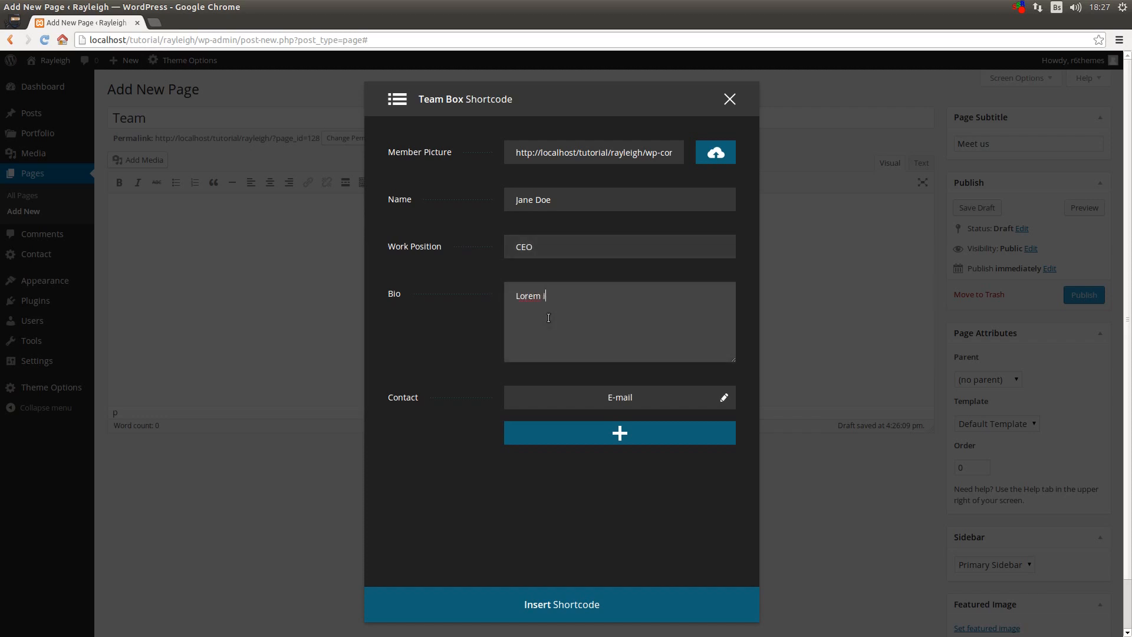
text(psum...)
click(454, 338)
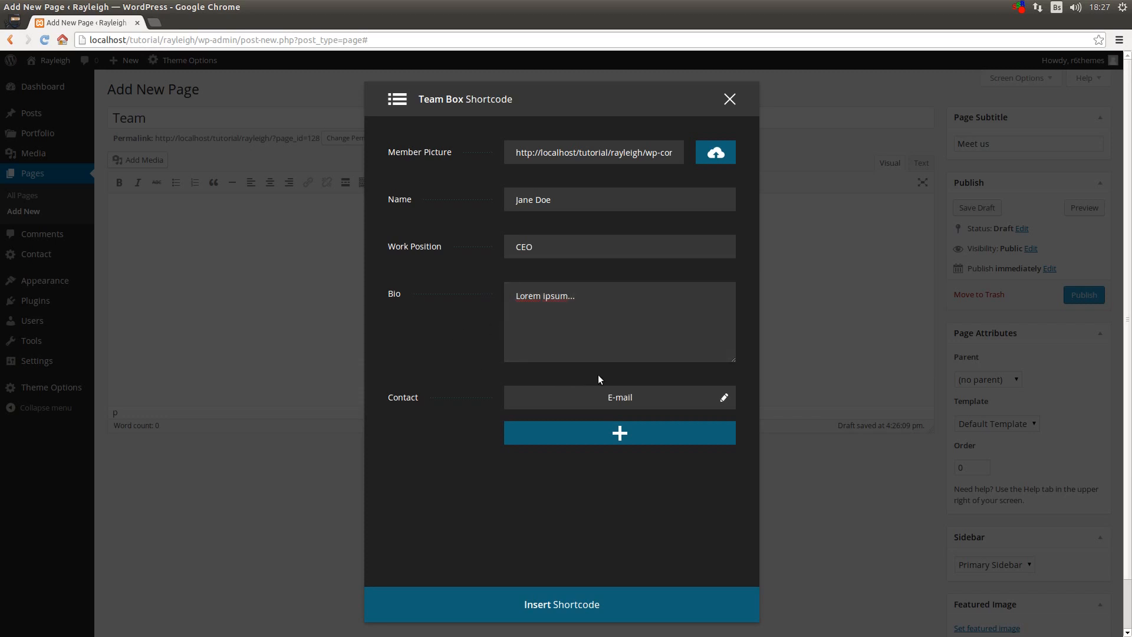
Set the E-mail contact's link to the member's e-mail address after the mailto: prefix and save the contact settings
click(725, 398)
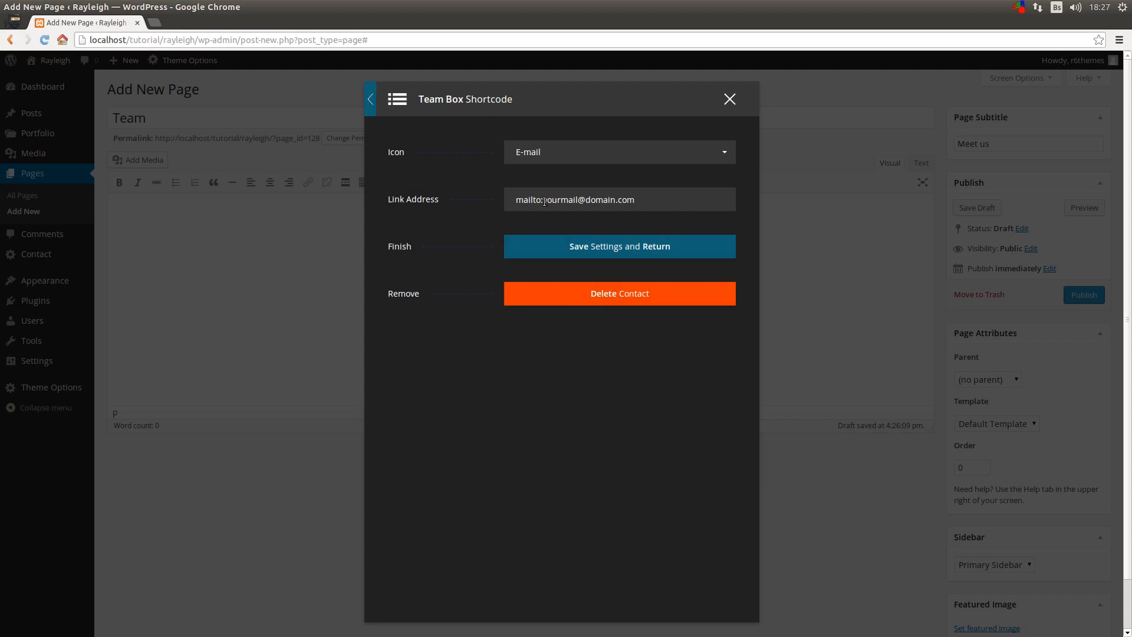
drag(544, 202, 649, 206)
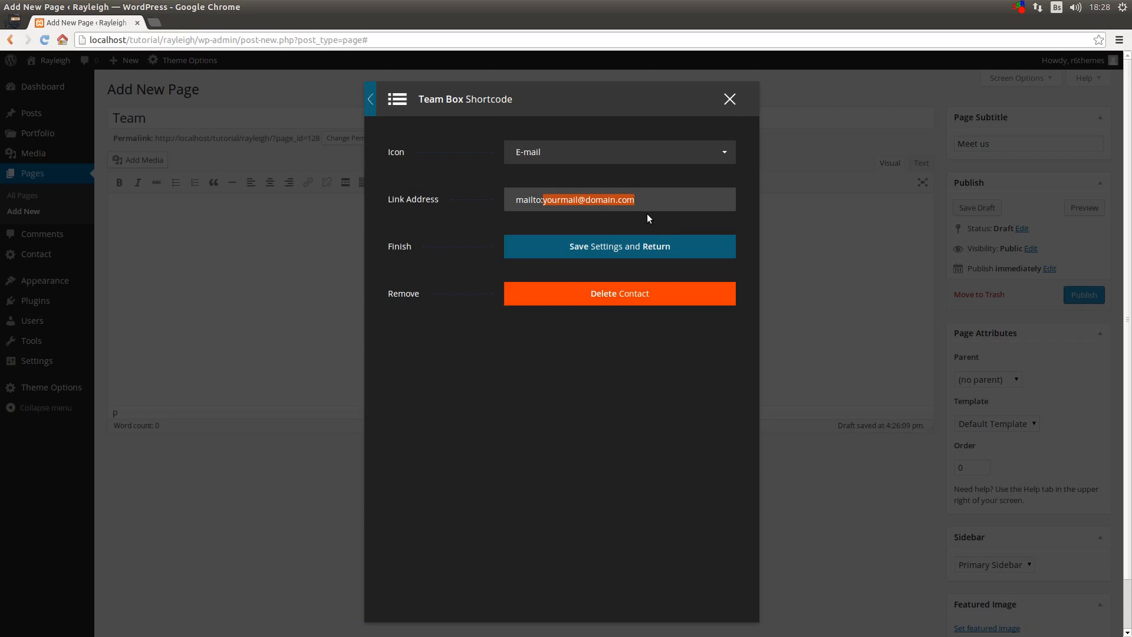
drag(518, 201, 640, 205)
text(de)
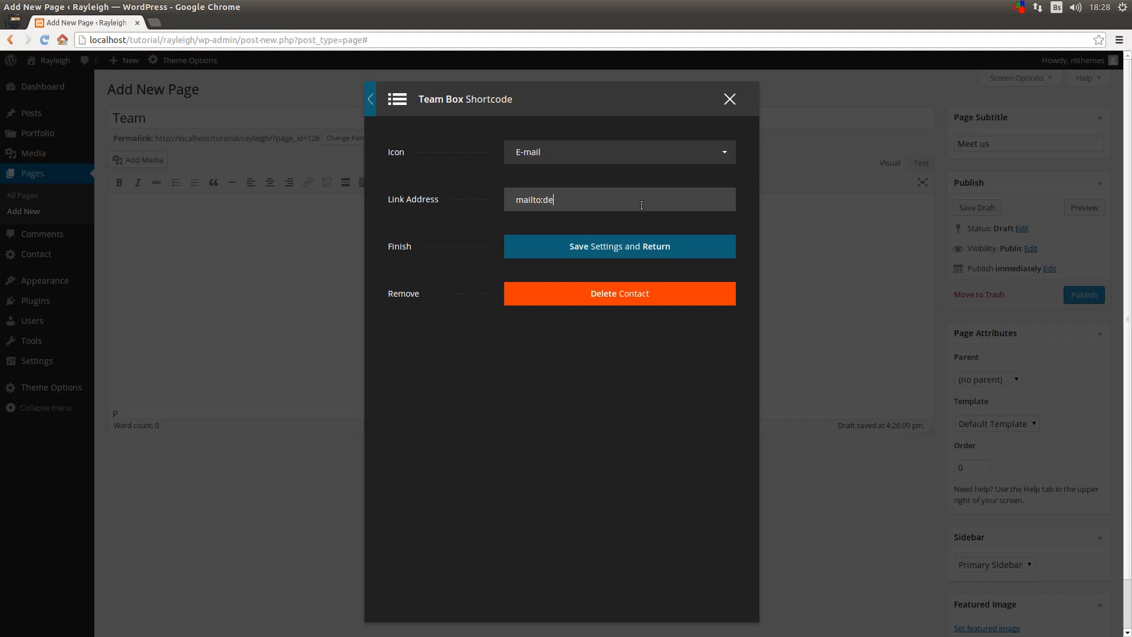
text(sired@email.com)
click(637, 241)
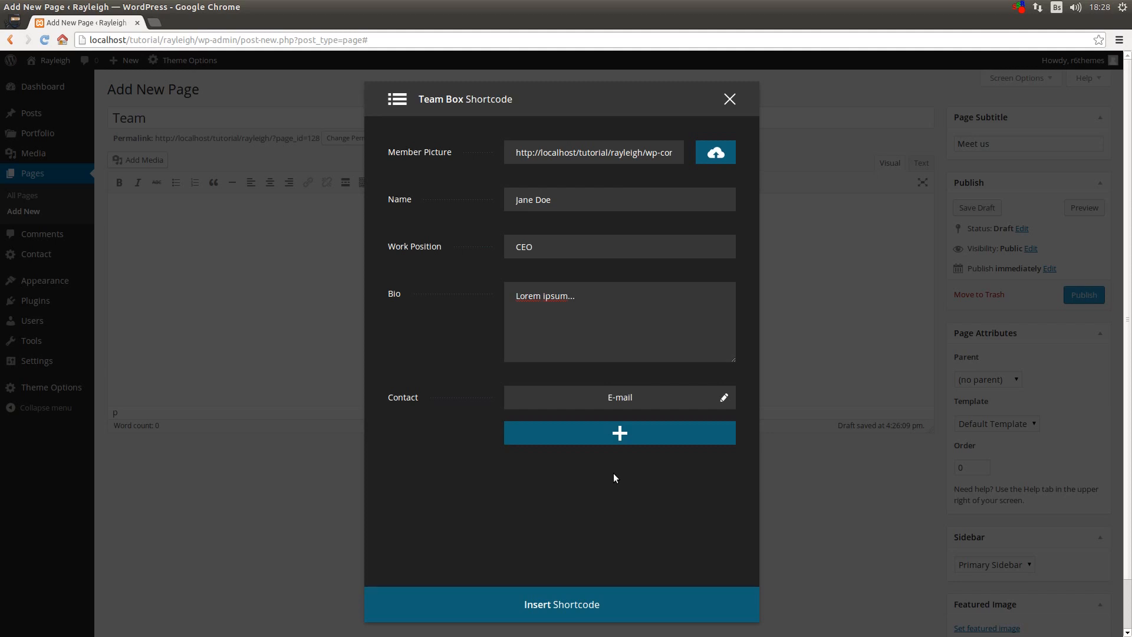
Add two more contacts and link the first Facebook one to the member's facebook.com profile address
click(585, 443)
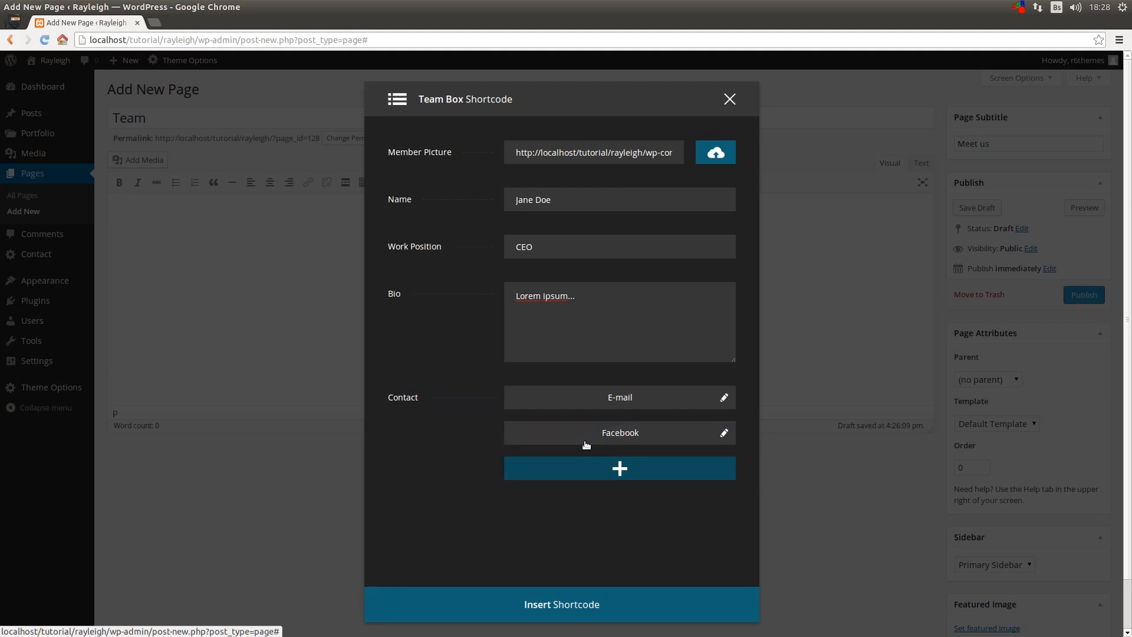
click(586, 469)
click(724, 433)
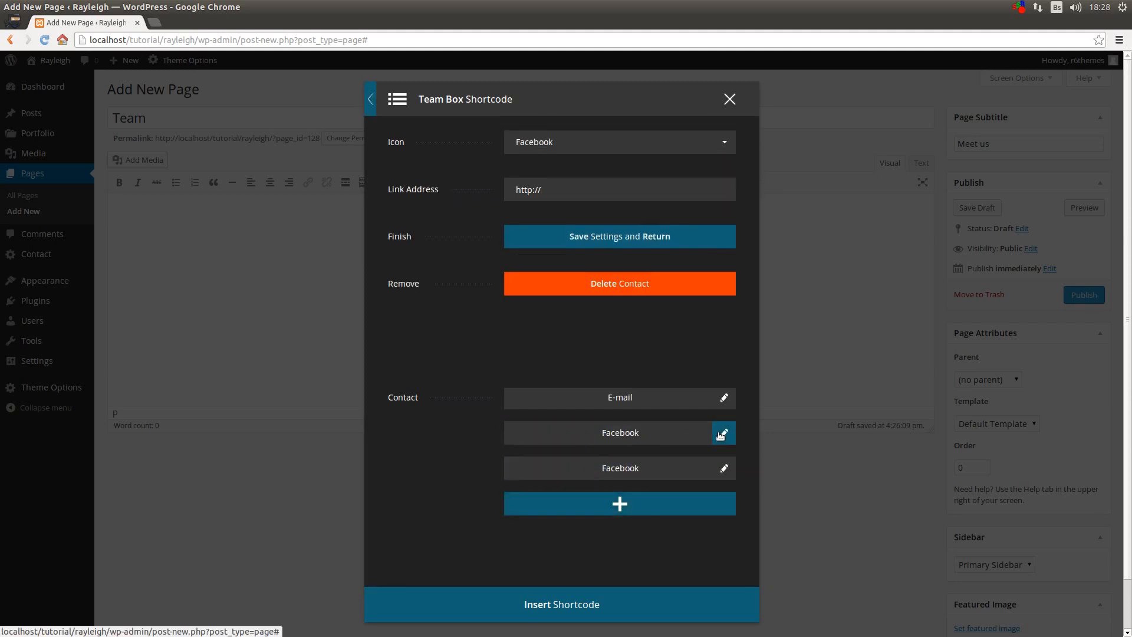
click(561, 201)
text(face)
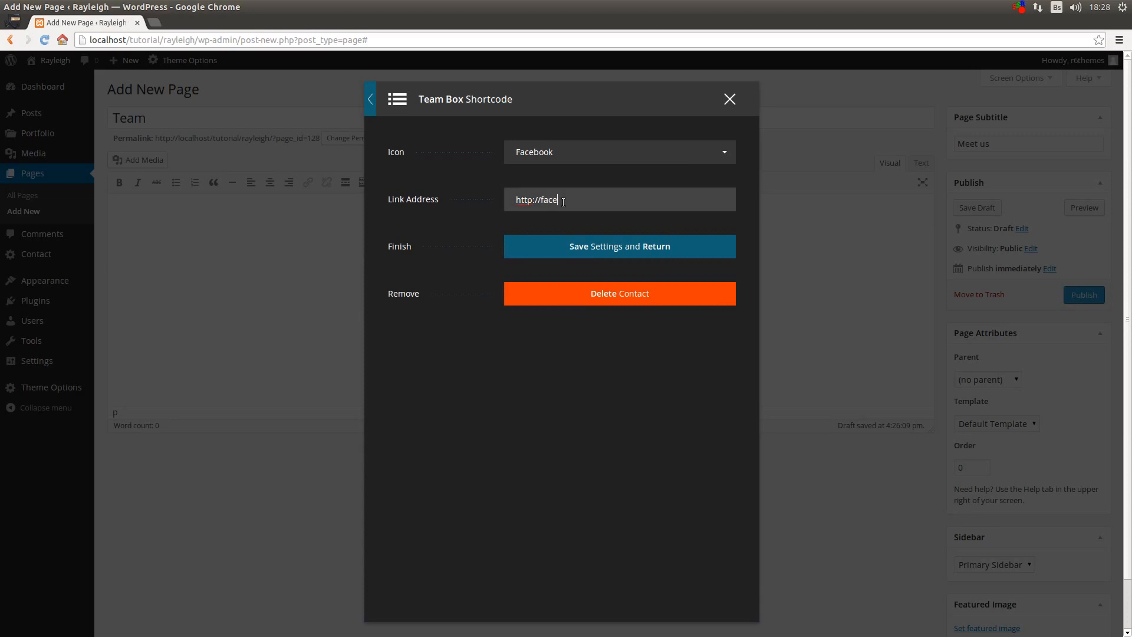
text(book.com/janedoe)
click(582, 239)
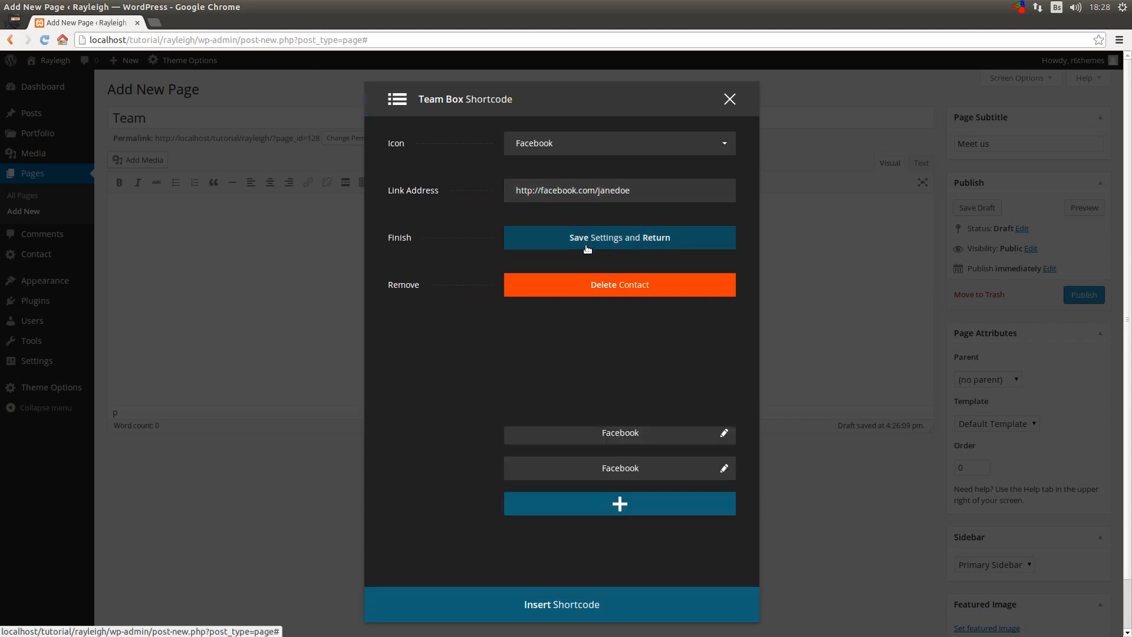
Change the second Facebook contact's icon to Google+ and set its link address to "#"
click(720, 469)
click(706, 153)
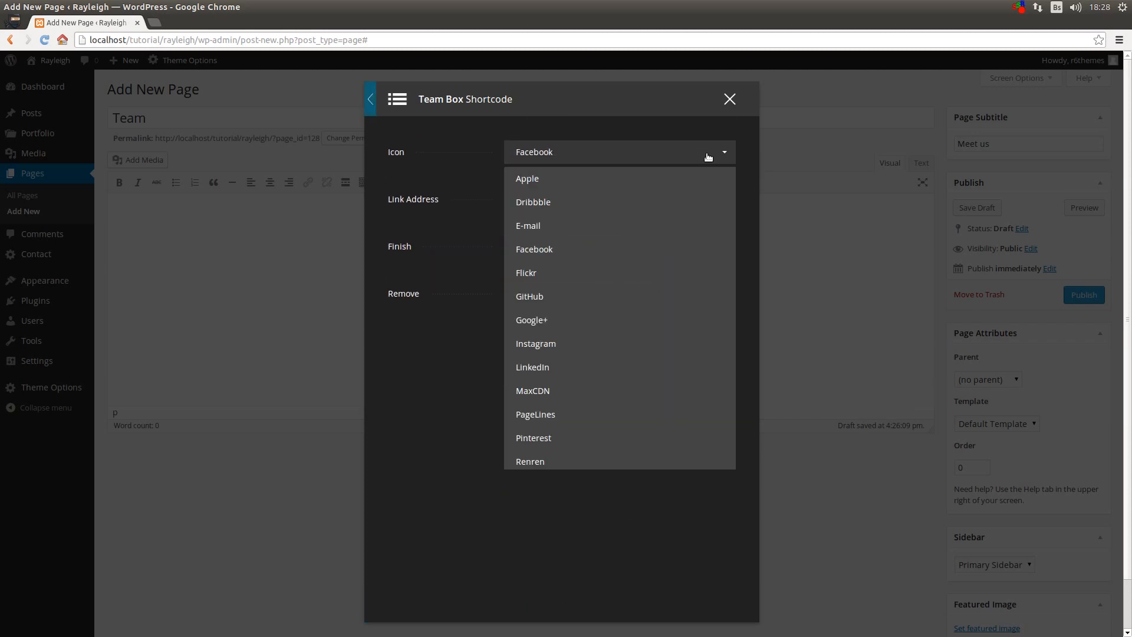
click(570, 320)
click(566, 208)
text(#)
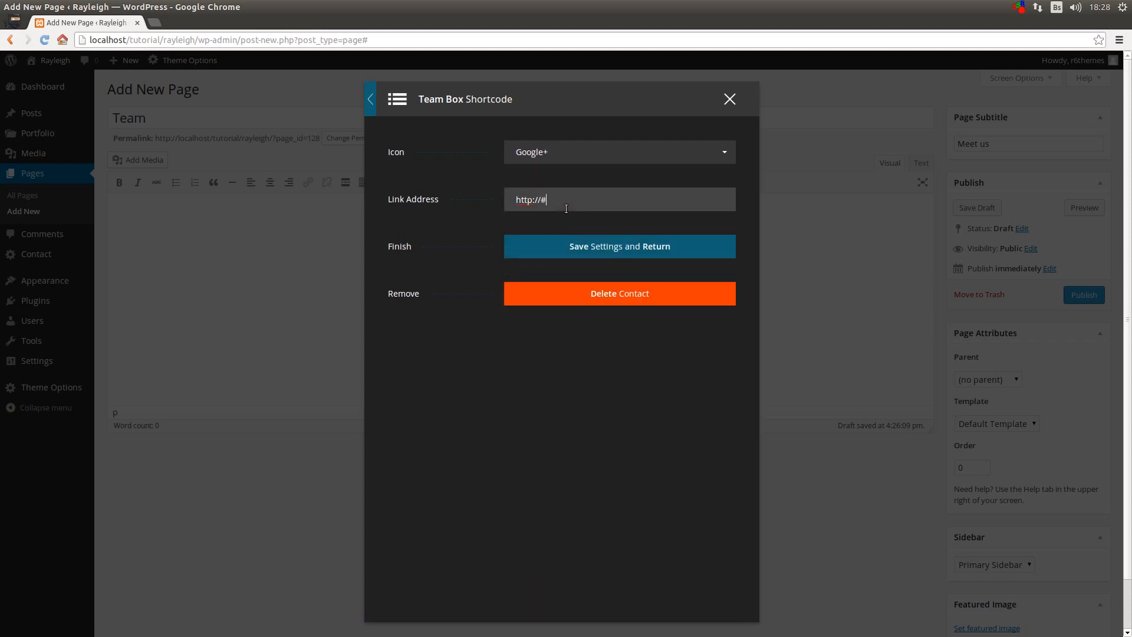
drag(541, 200, 490, 199)
key(BackSpace)
click(567, 248)
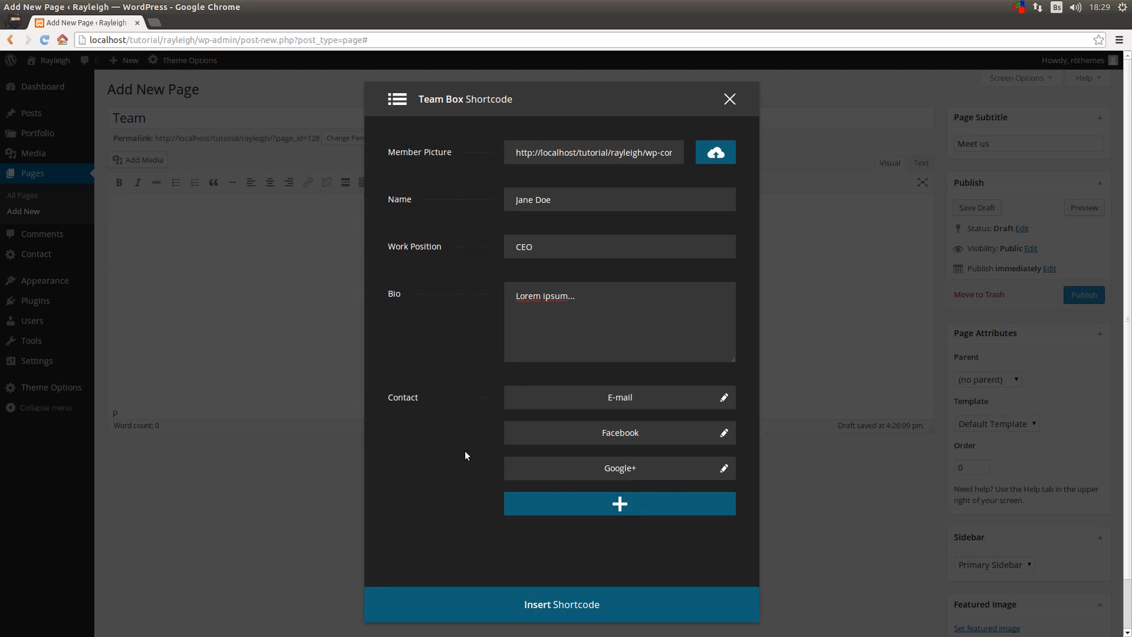
Move the Google+ contact above Facebook and insert the Team Box shortcode into the page
drag(582, 465, 583, 420)
click(521, 602)
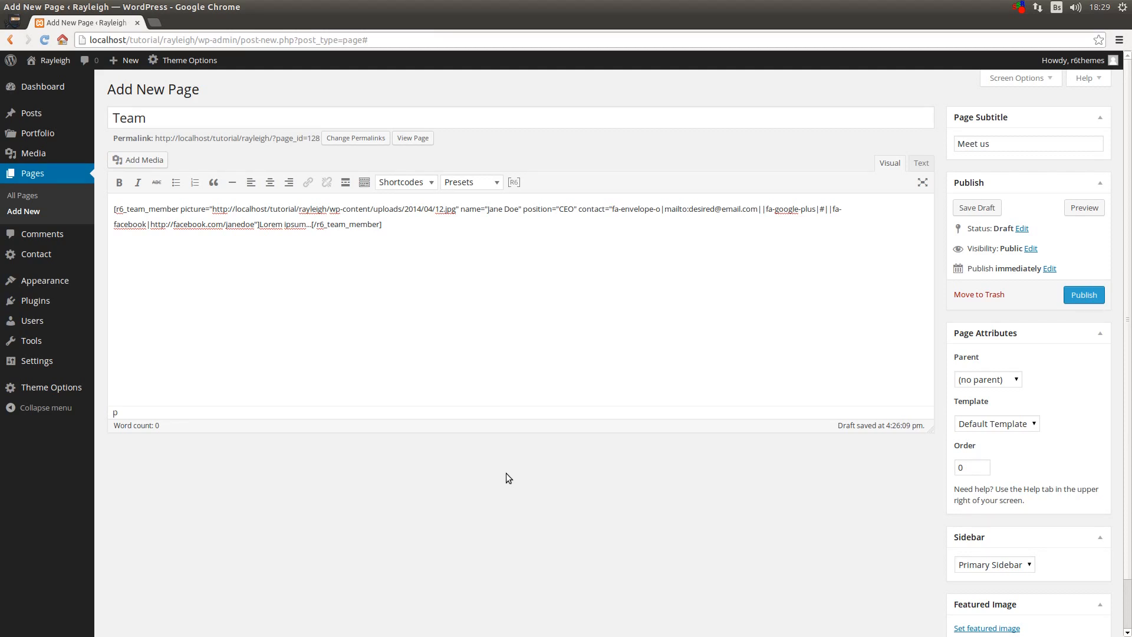
Publish the Team page with the Team template and view it on the live site
click(985, 424)
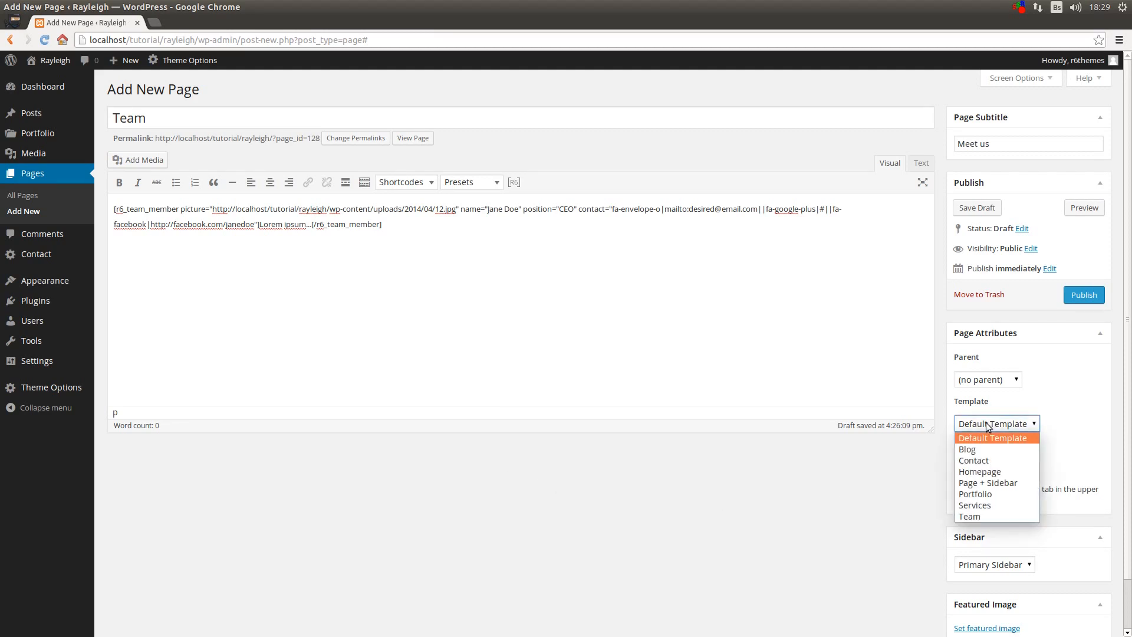
click(975, 516)
click(1079, 296)
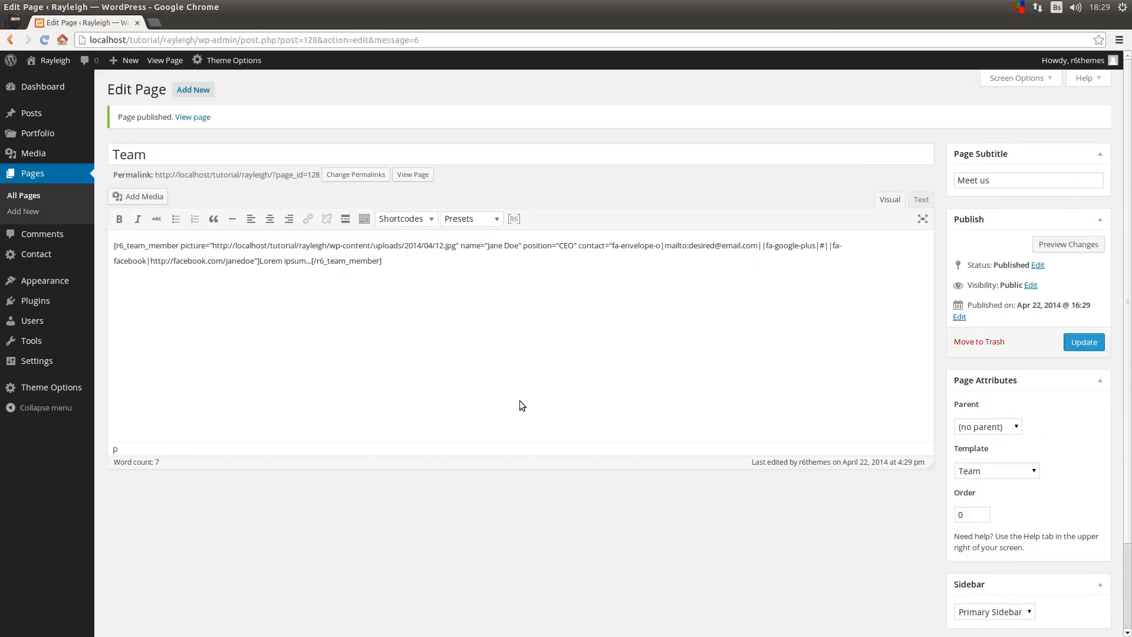
click(412, 175)
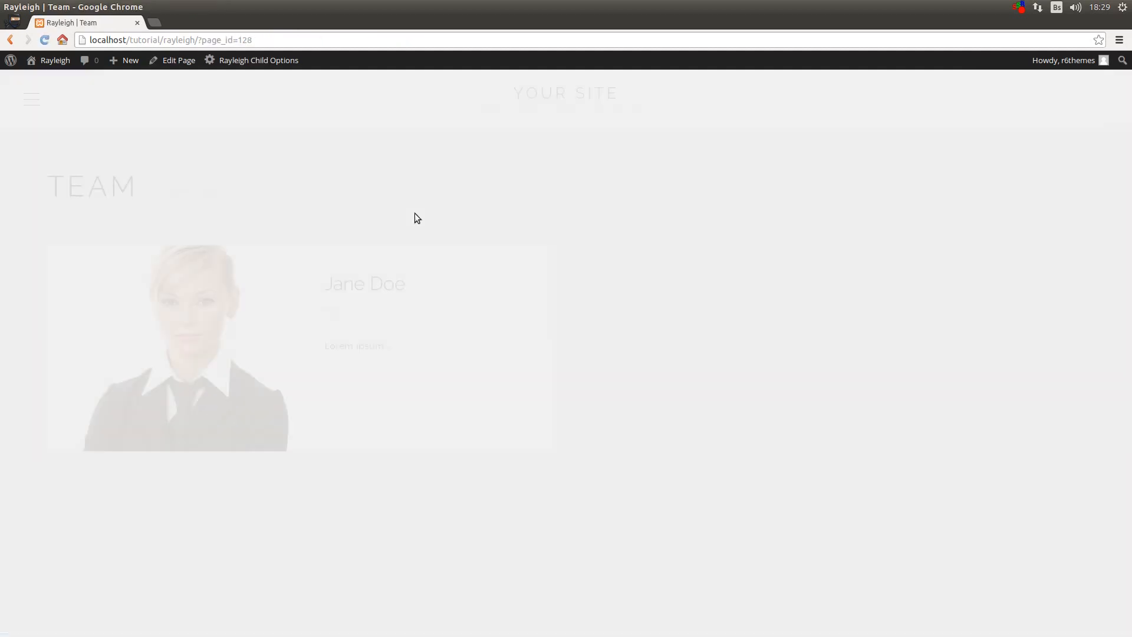
mouse_move(199, 354)
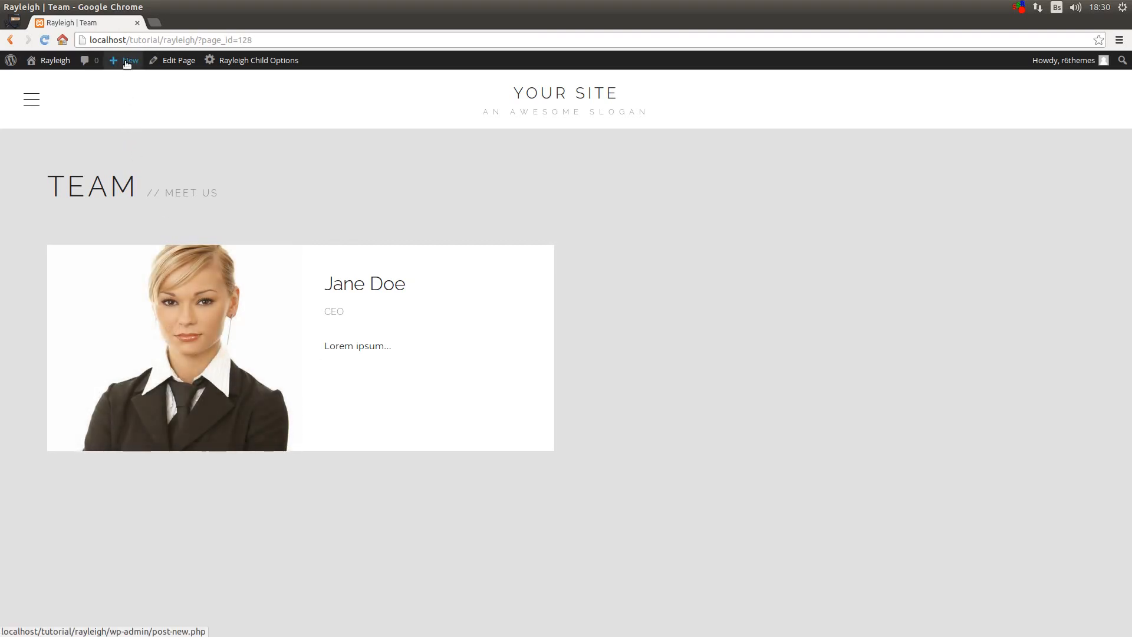
Add a new page titled "Contact" with the content "Test content for contact page."
mouse_move(127, 66)
click(133, 112)
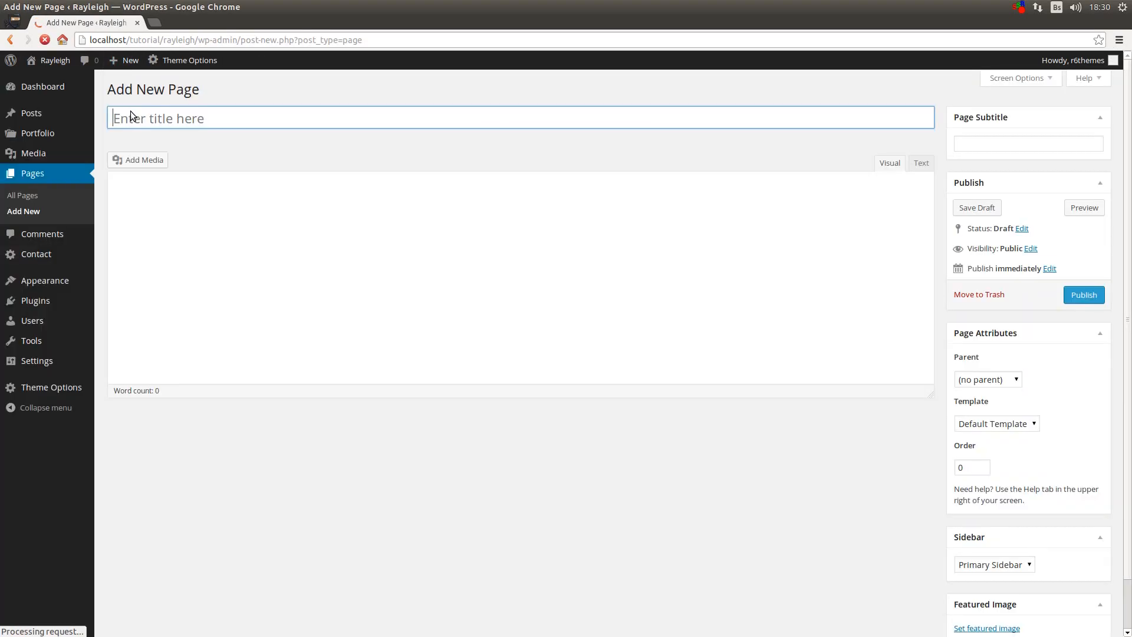
text(C)
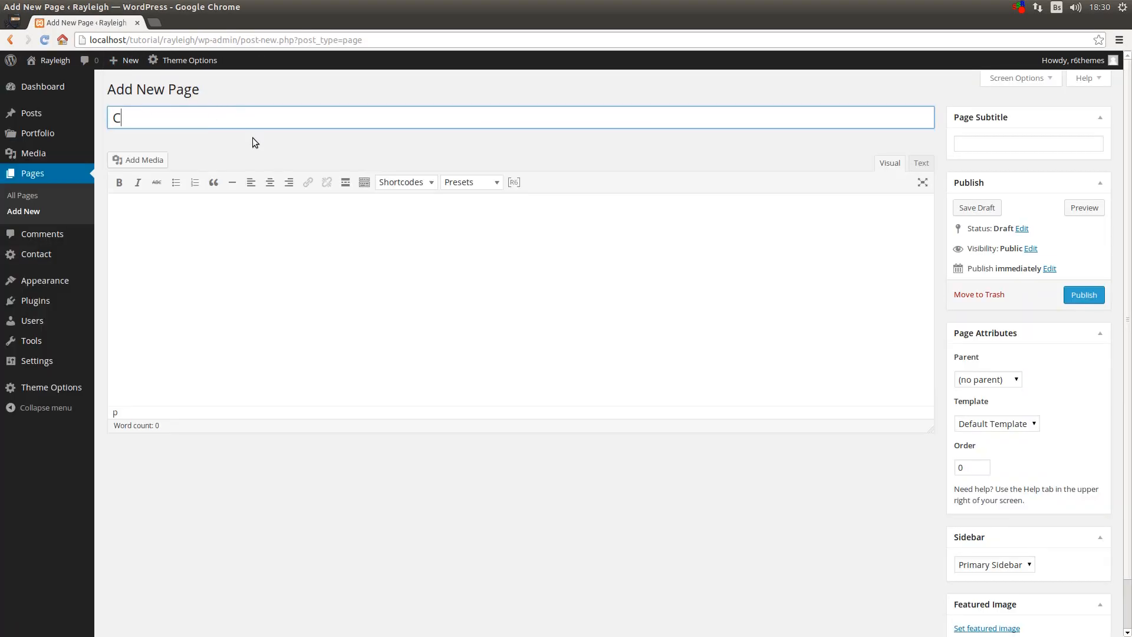
text(ontact)
click(826, 237)
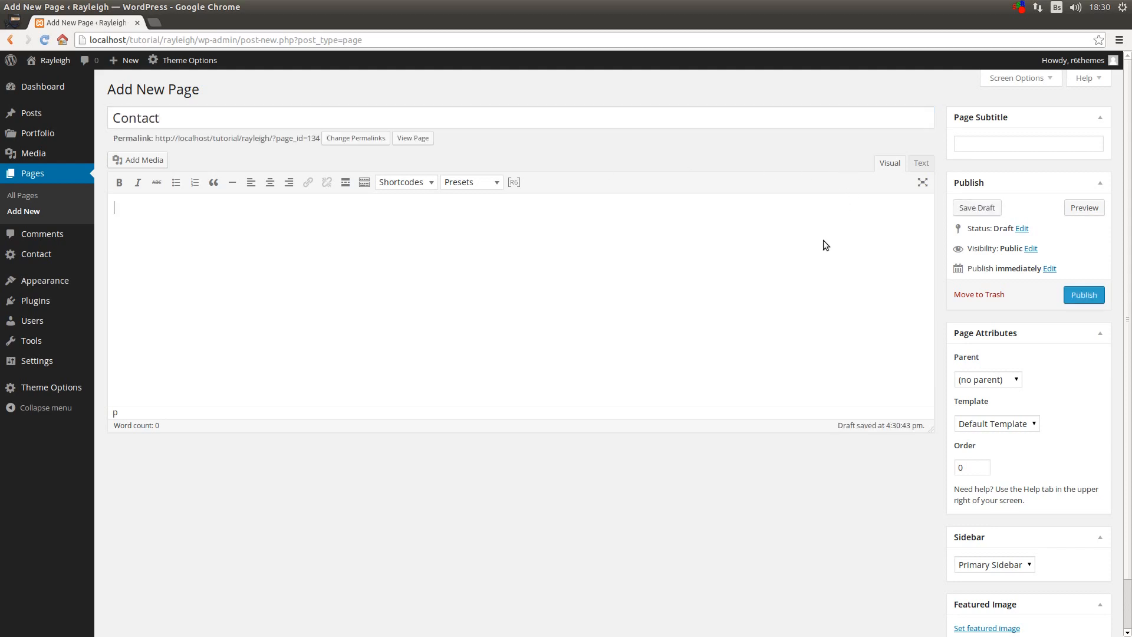
text(Test content for contact page.)
Assign the Contact template to the Contact page and publish it
click(1025, 426)
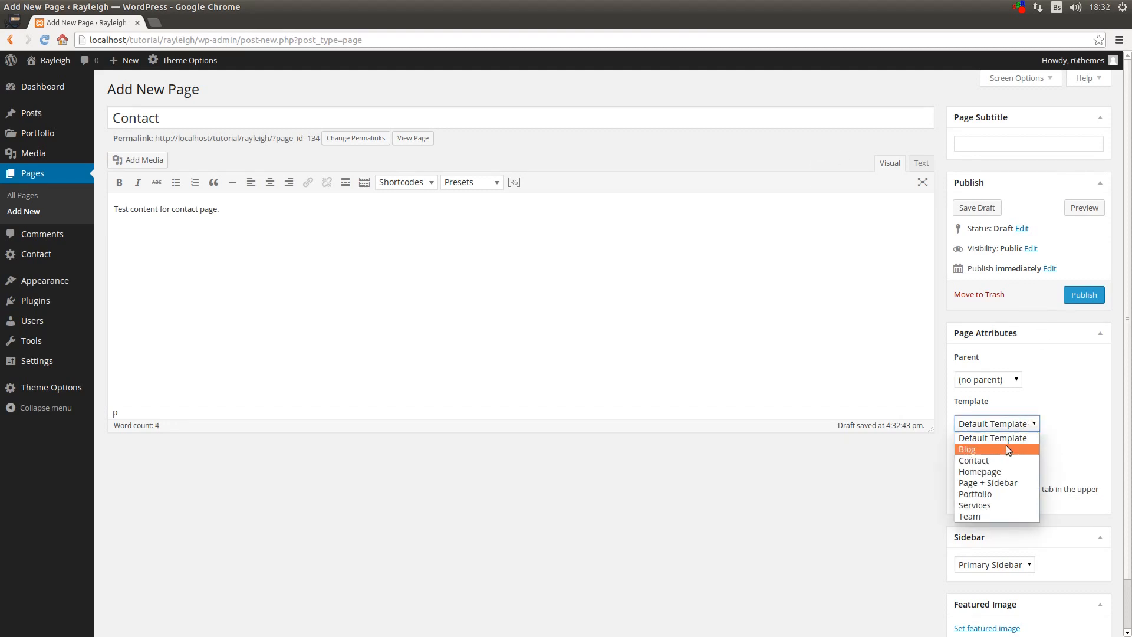
click(999, 460)
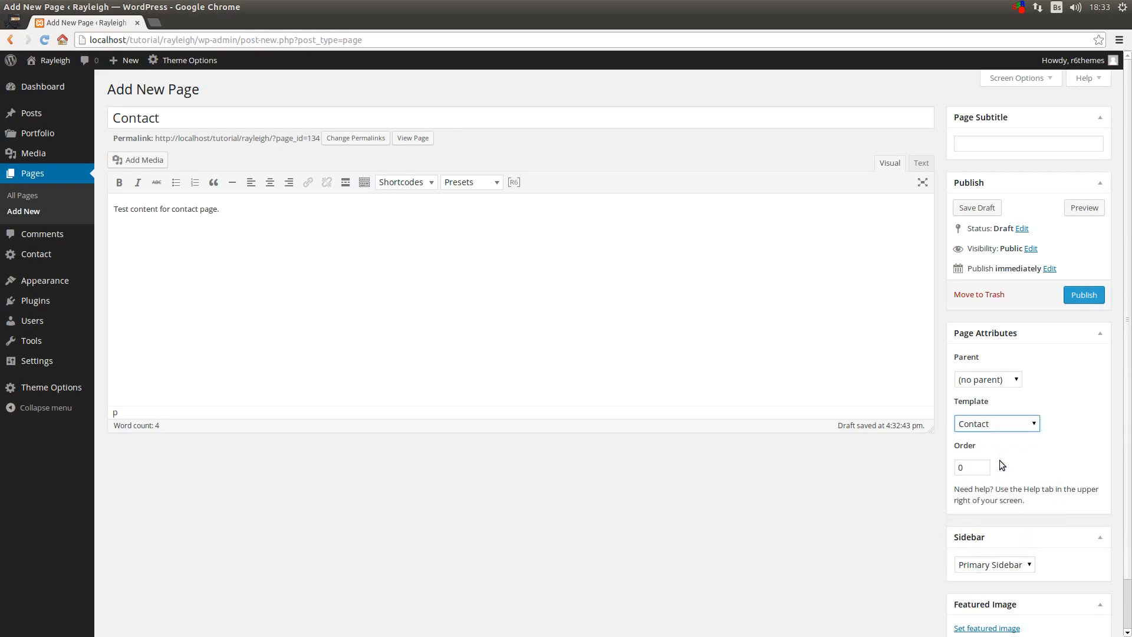
click(1083, 296)
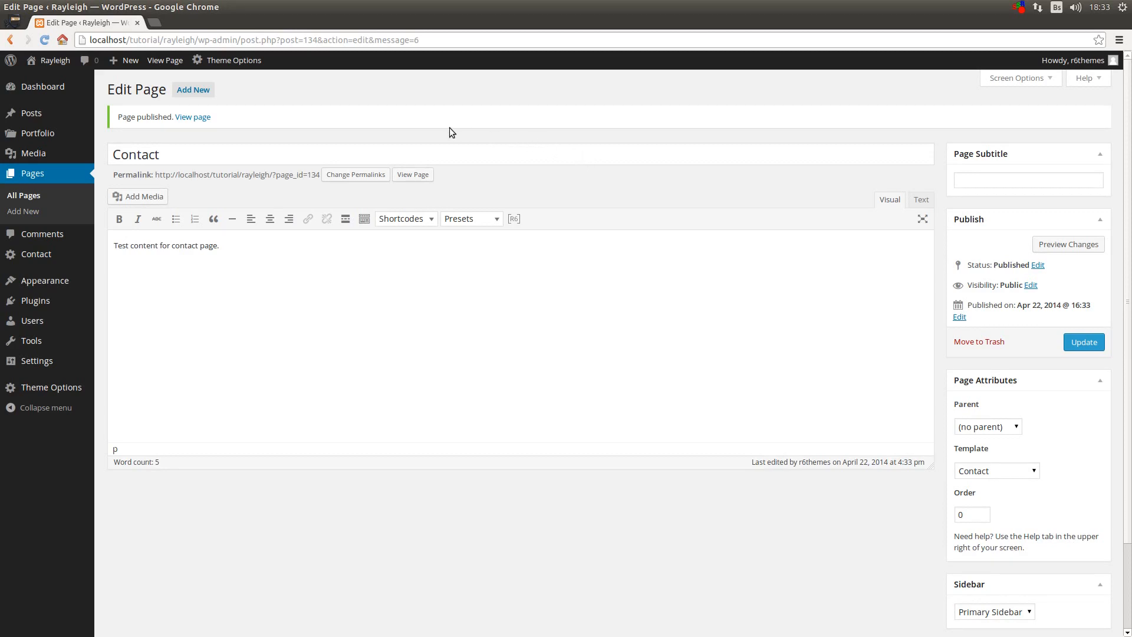
Open Contact form 1 in the contact forms list, review its form and mail settings, and copy its shortcode
mouse_move(48, 267)
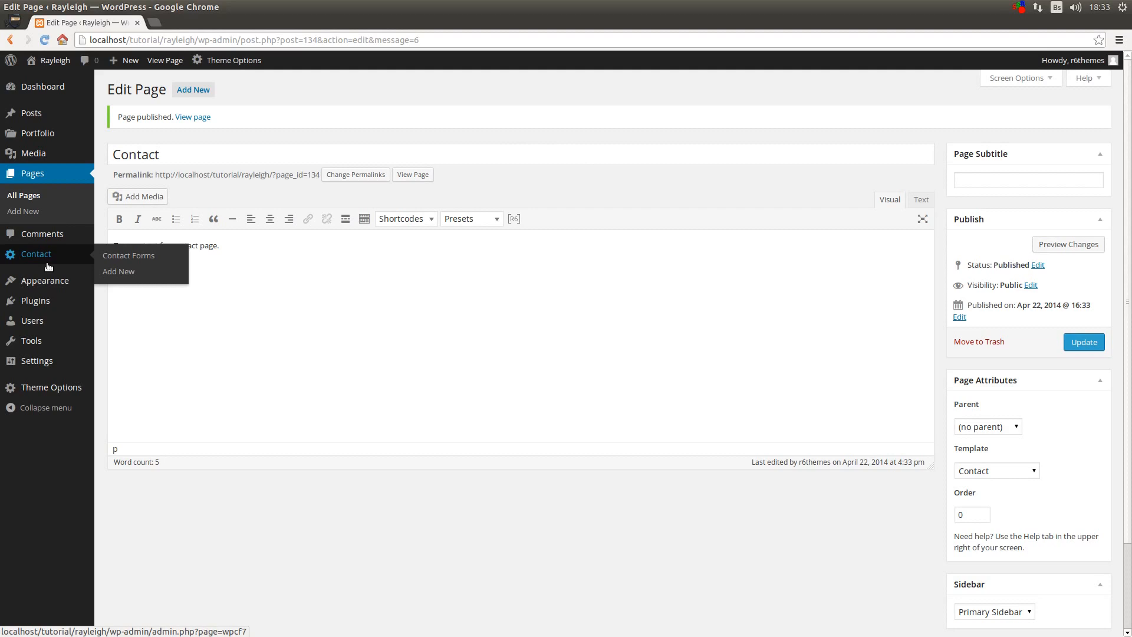
click(48, 266)
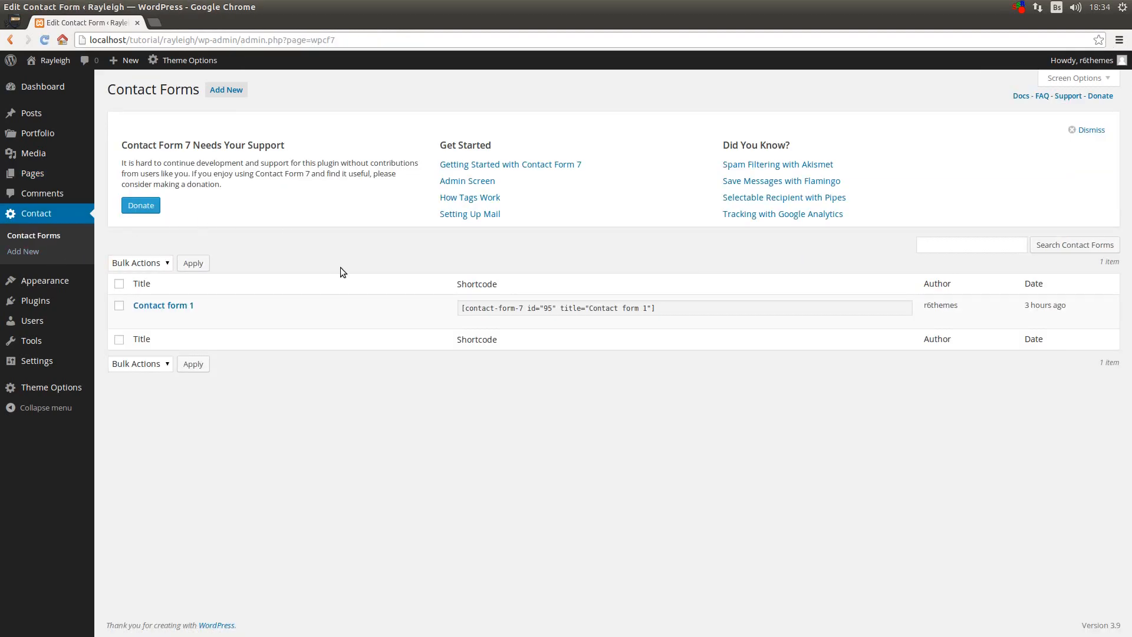
mouse_move(177, 308)
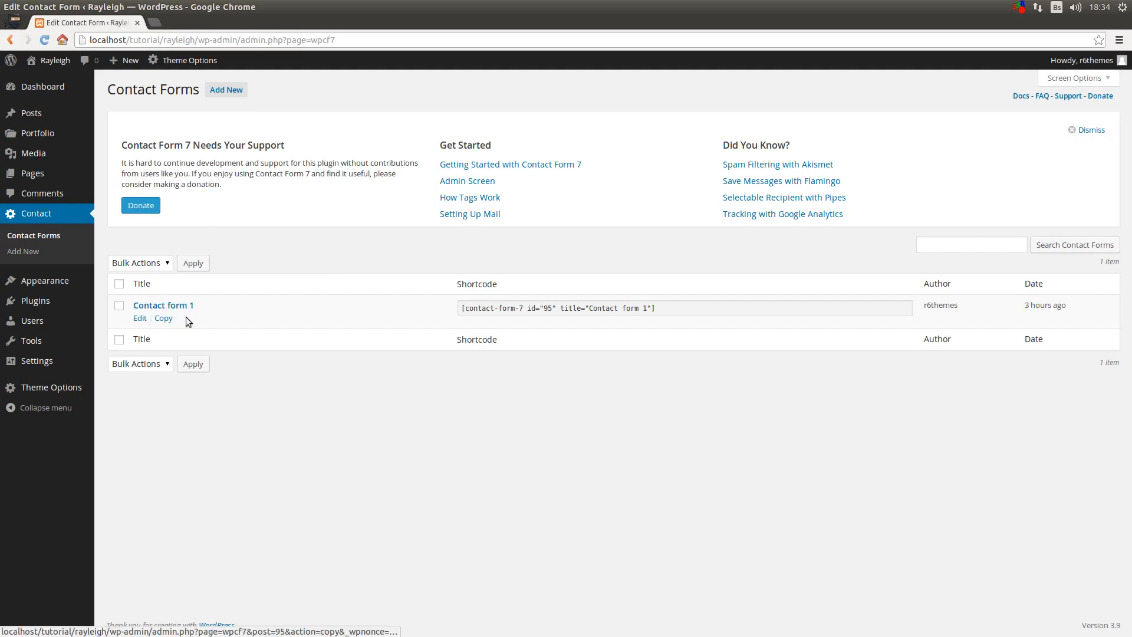
click(177, 306)
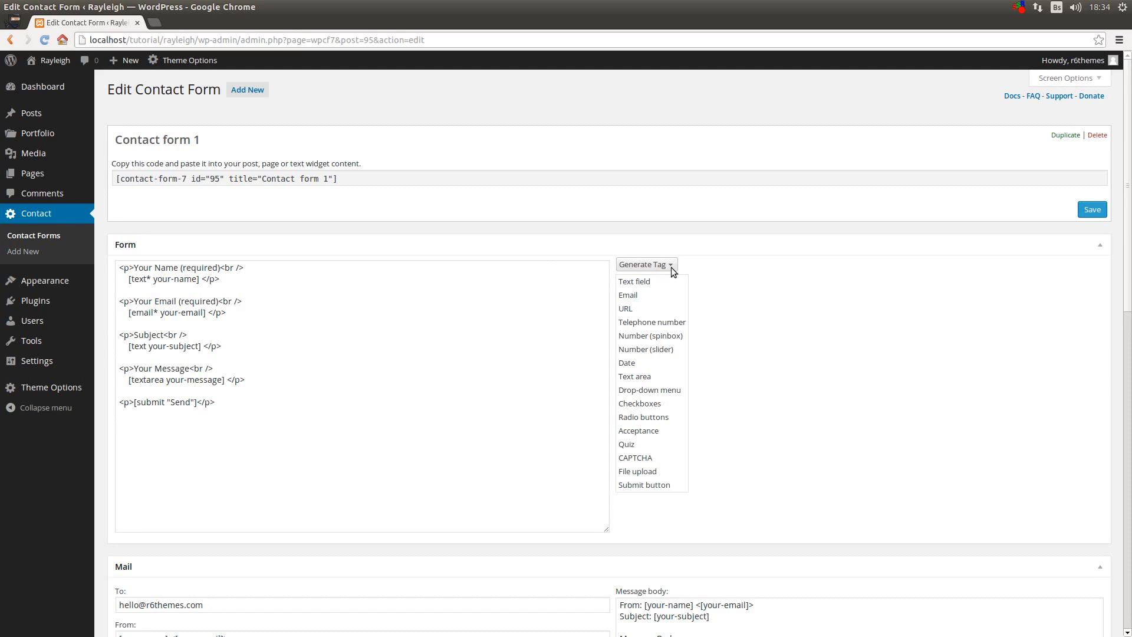
scroll(736, 305, down, 5)
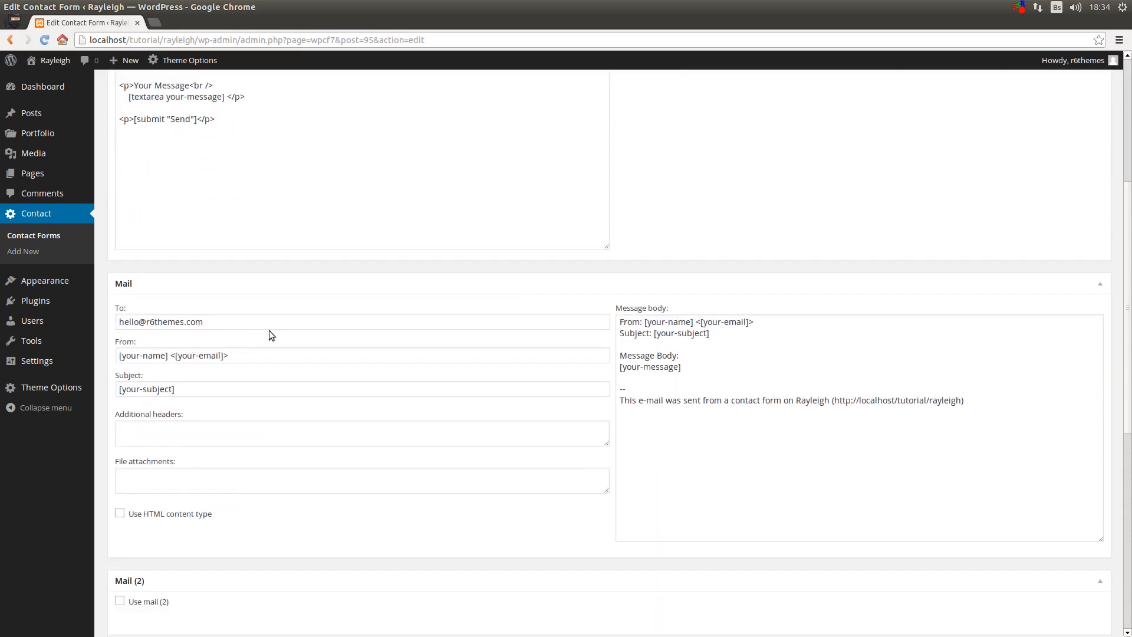
scroll(310, 300, up, 5)
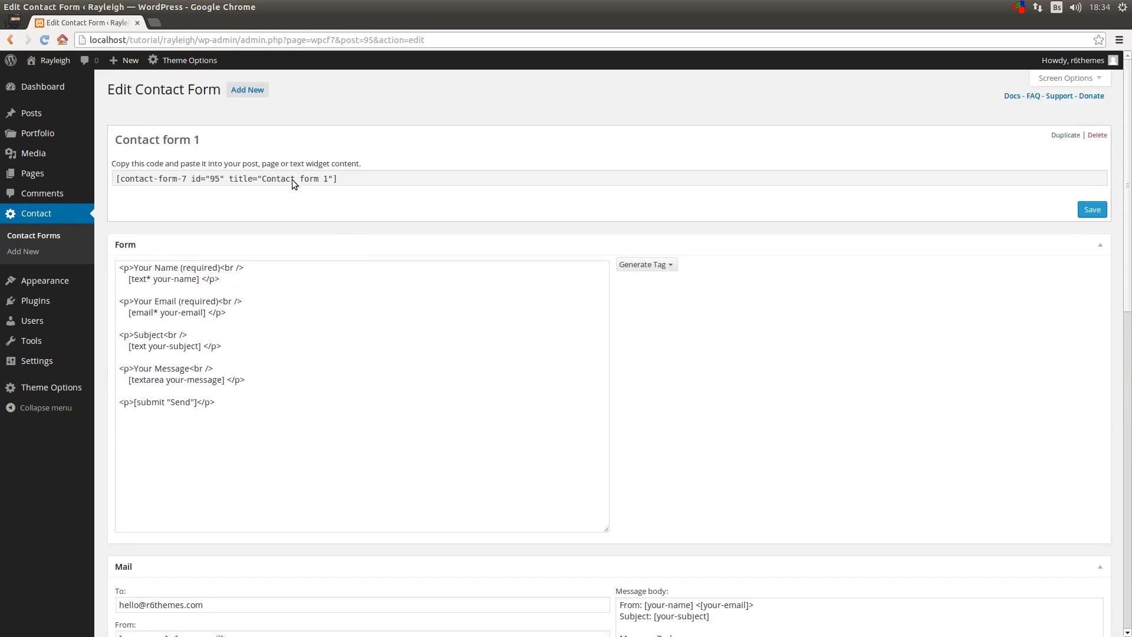
click(345, 180)
drag(338, 179, 117, 179)
right_click(123, 178)
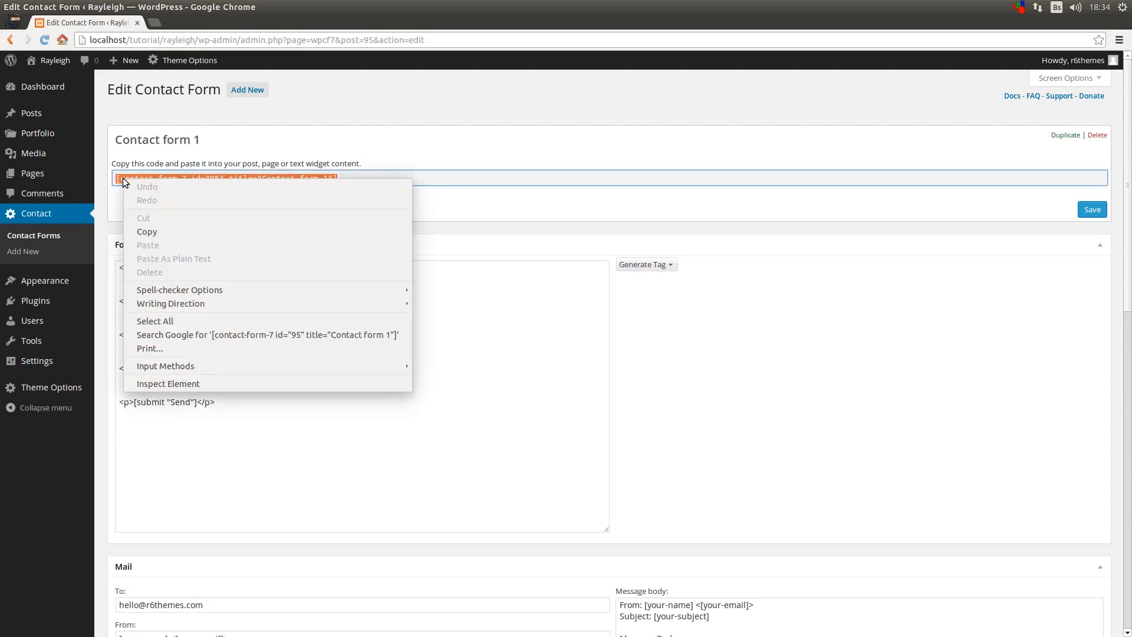
click(151, 231)
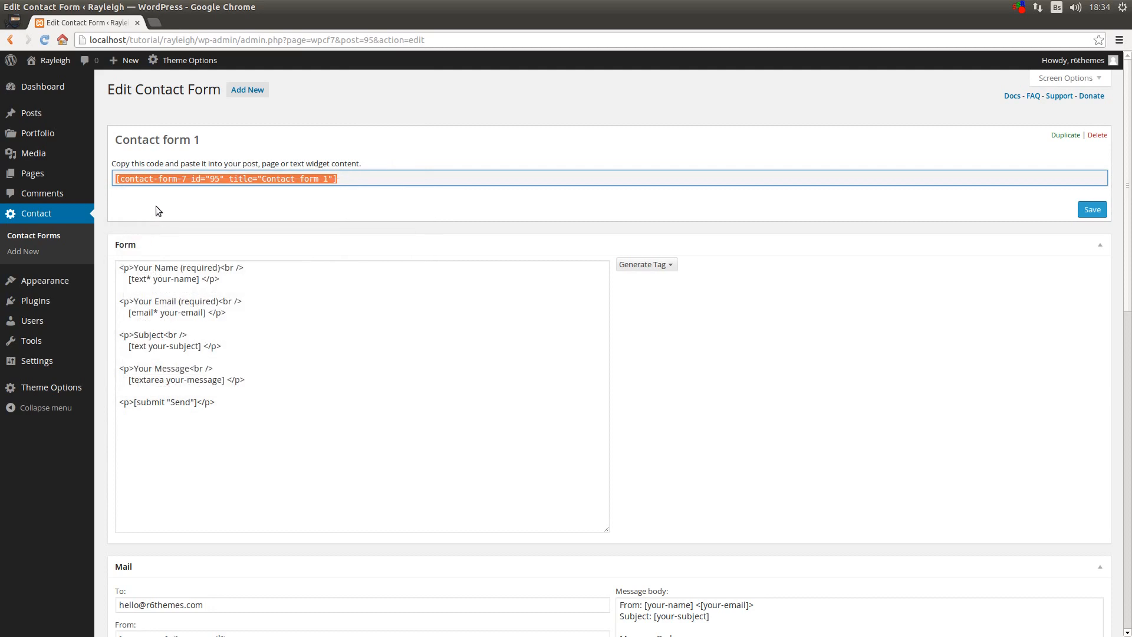
click(155, 210)
Add a horizontal line and the shortcode [contact-form-7 id="95" title="Contact form 1"] below the Contact page's text and update the page
mouse_move(59, 147)
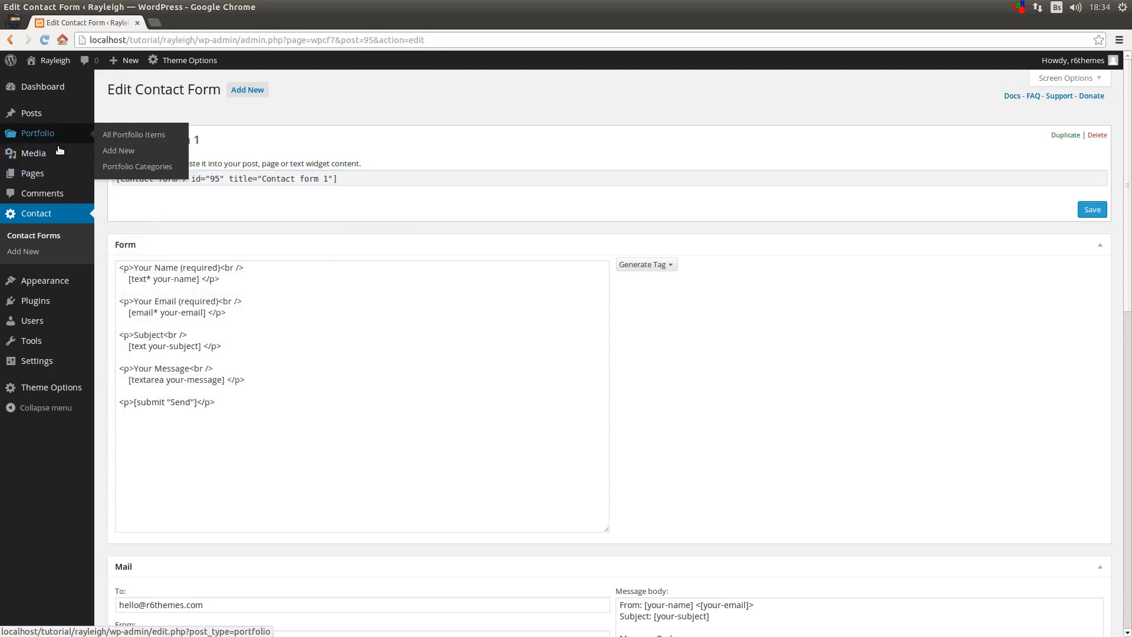
click(115, 175)
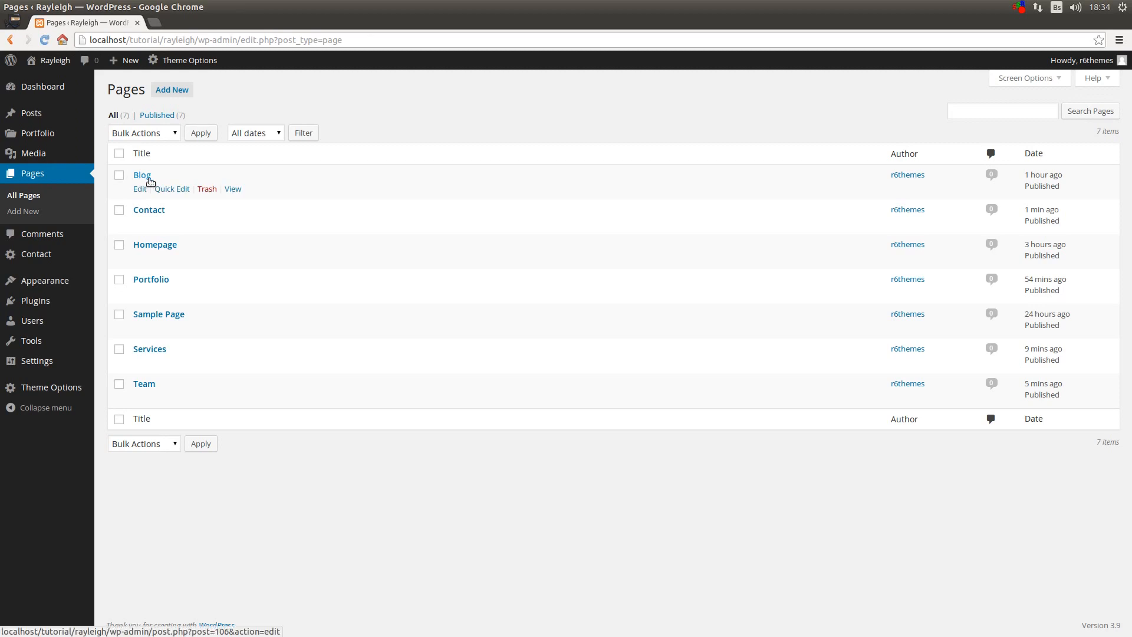
click(155, 211)
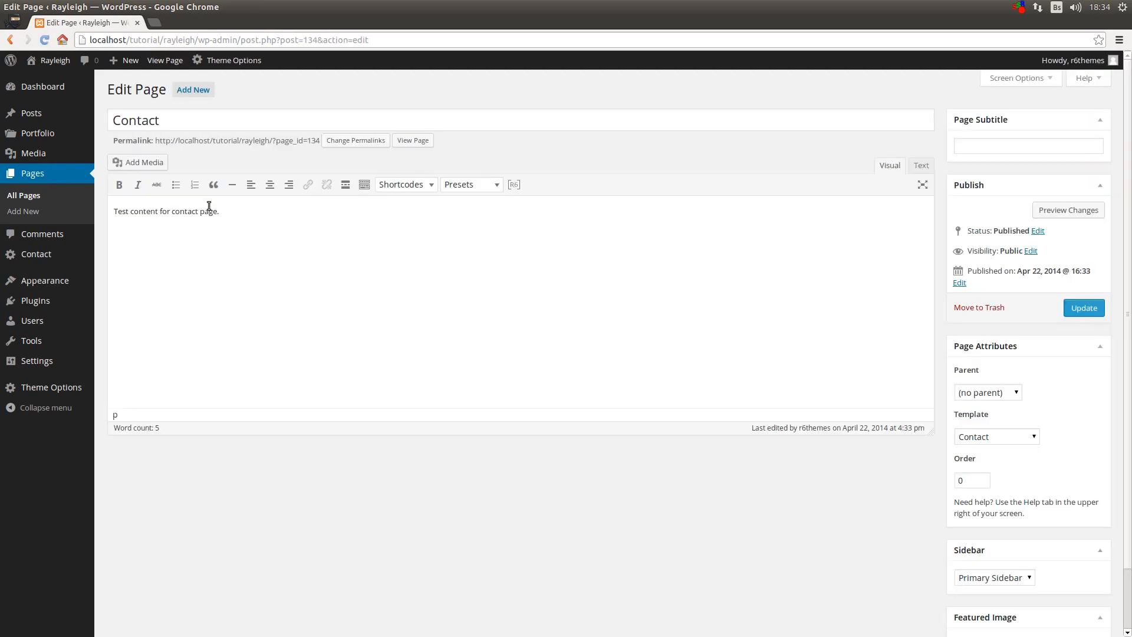
click(260, 217)
key(Return)
click(232, 186)
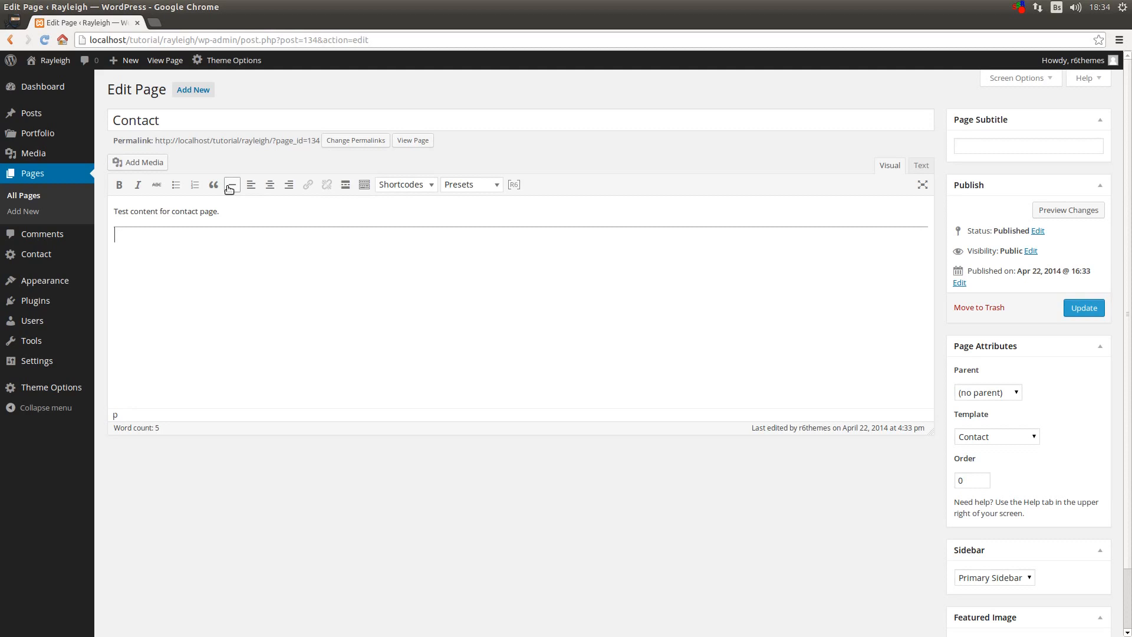
right_click(180, 256)
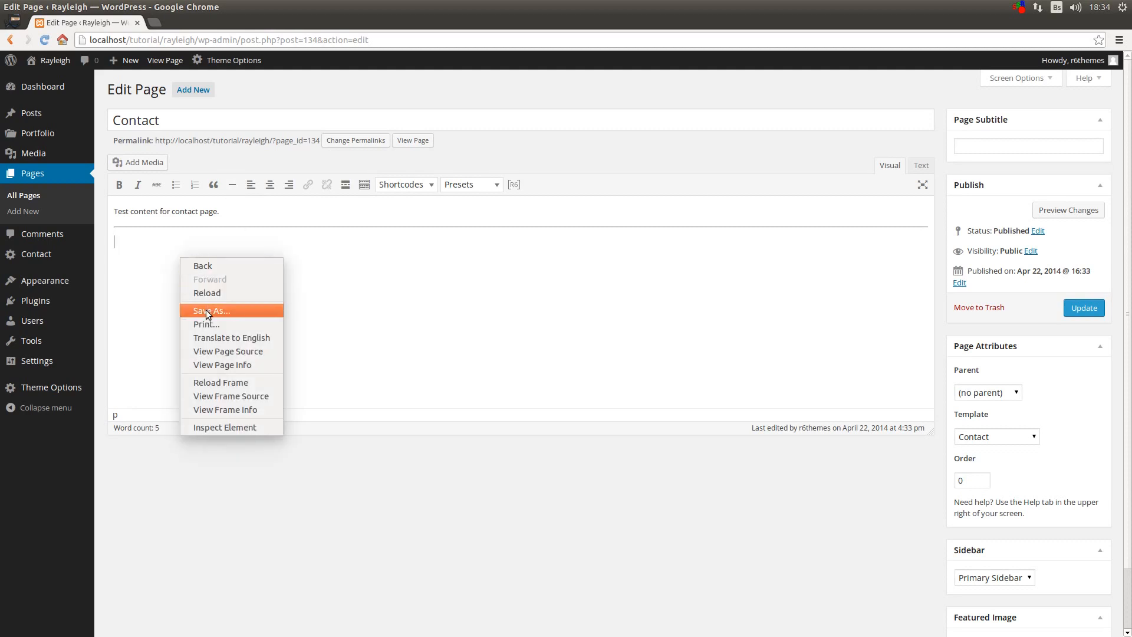
click(171, 298)
key(ctrl+v)
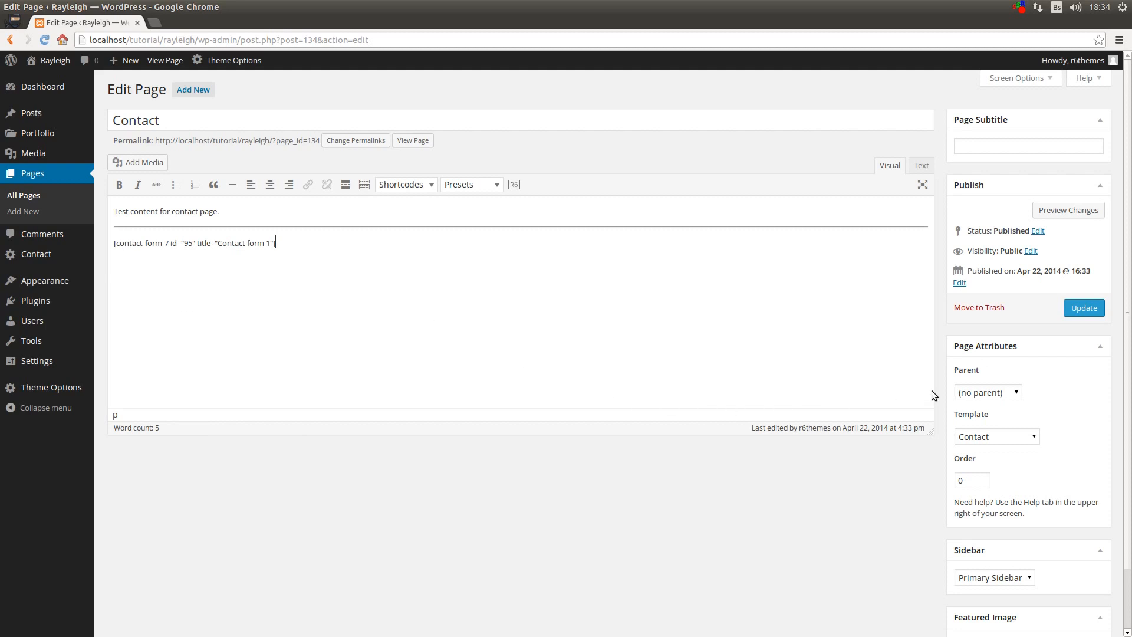
click(1080, 310)
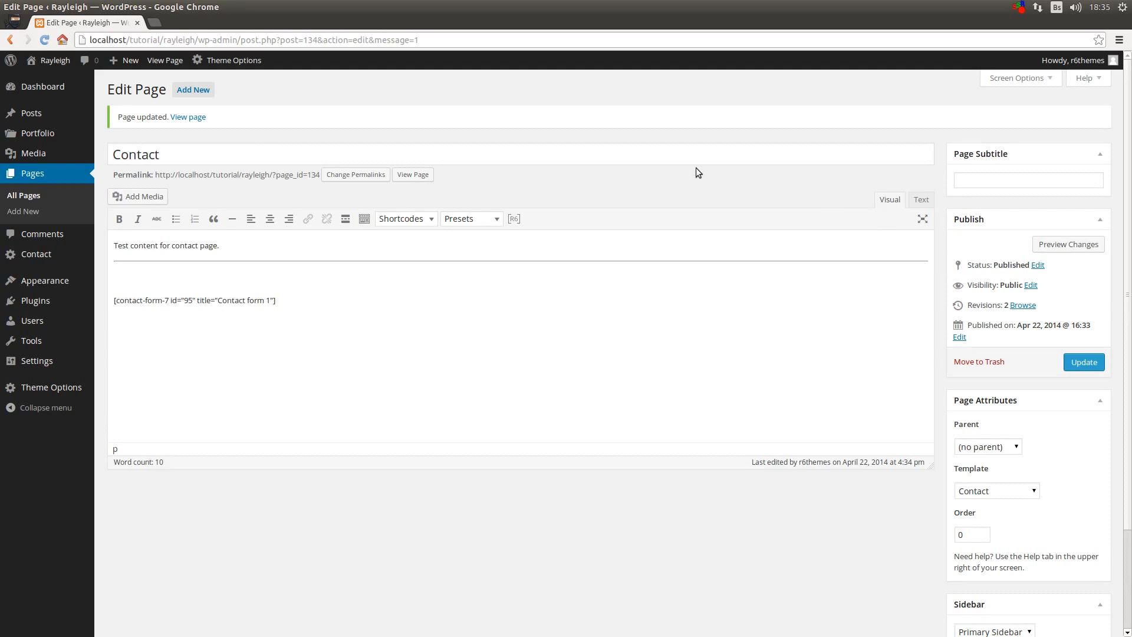
View the Contact page on the live site and test its form by submitting it empty
click(418, 174)
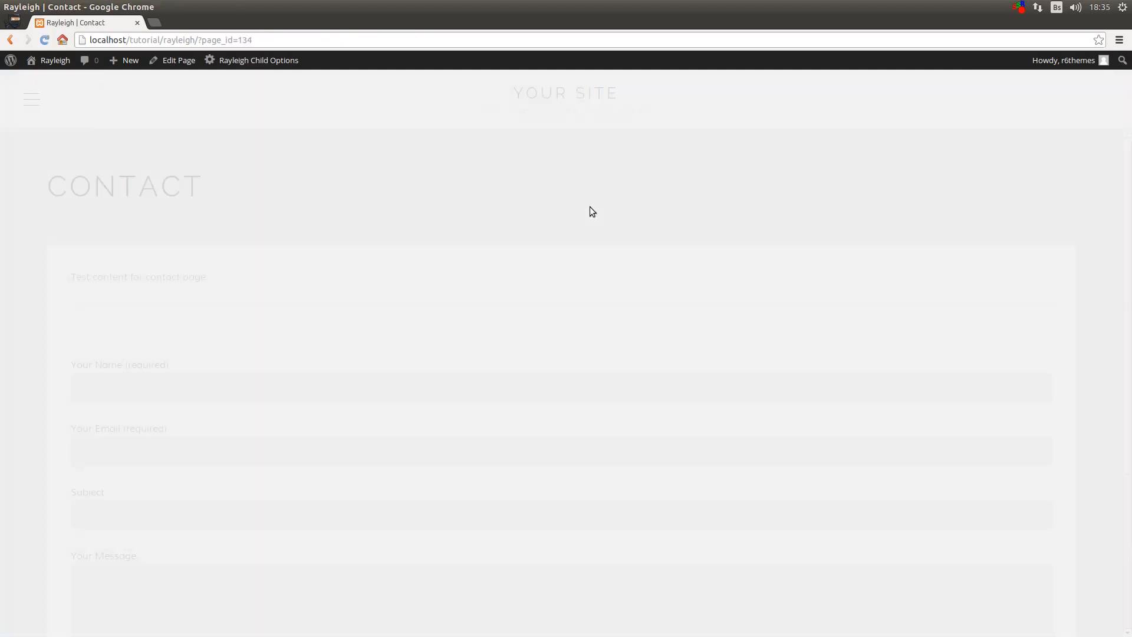
scroll(402, 270, down, 3)
scroll(407, 273, down, 1)
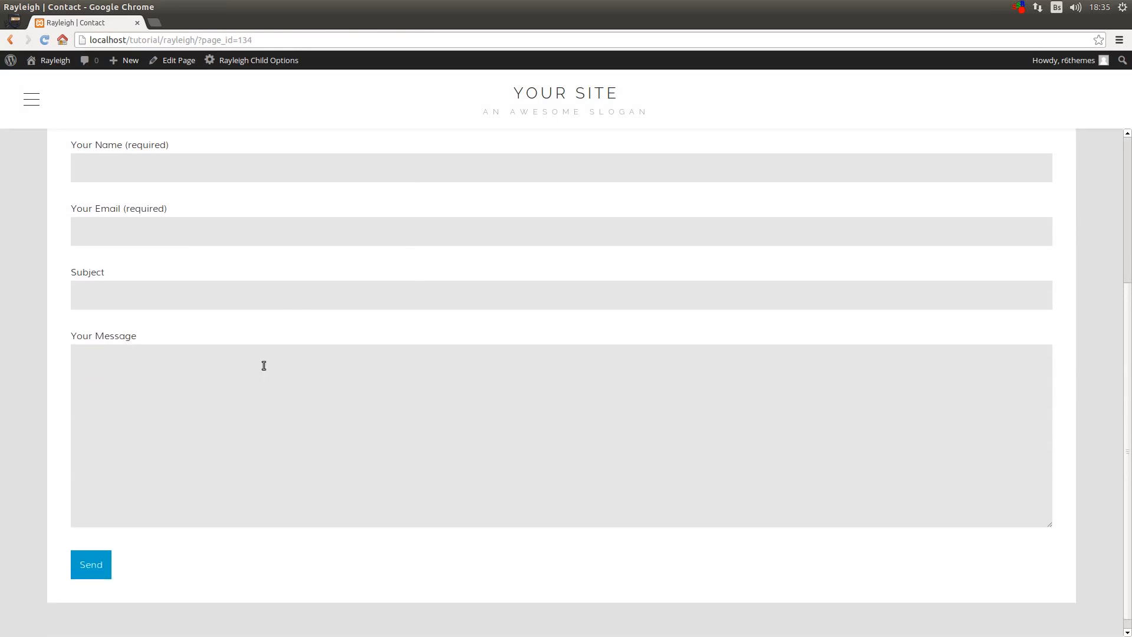
click(261, 378)
click(99, 576)
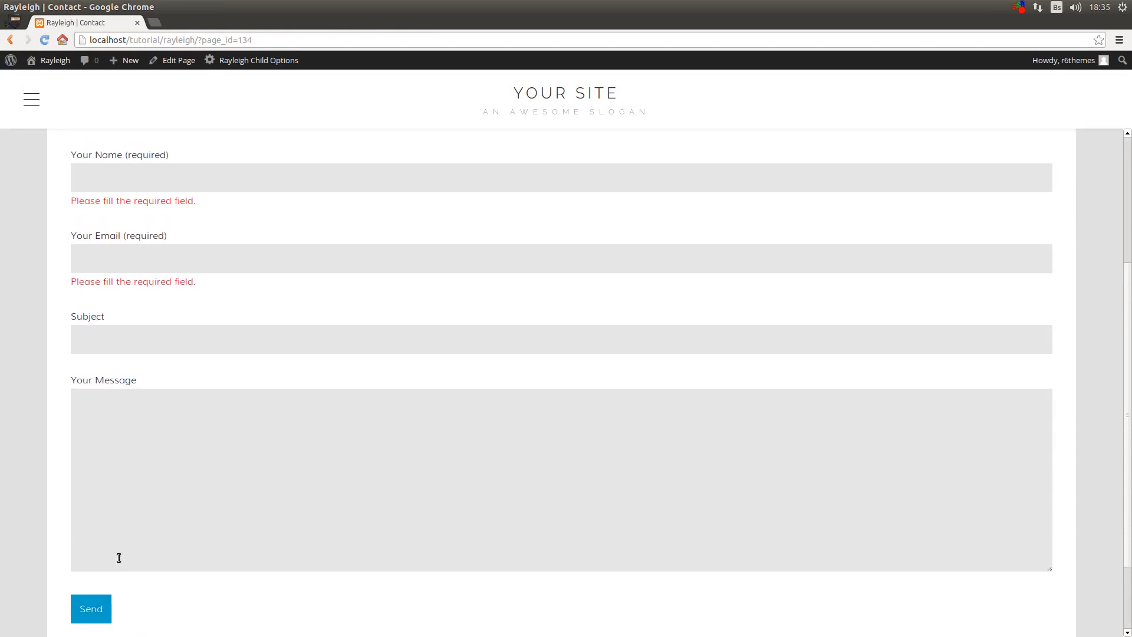
scroll(174, 503, down, 3)
scroll(193, 454, up, 6)
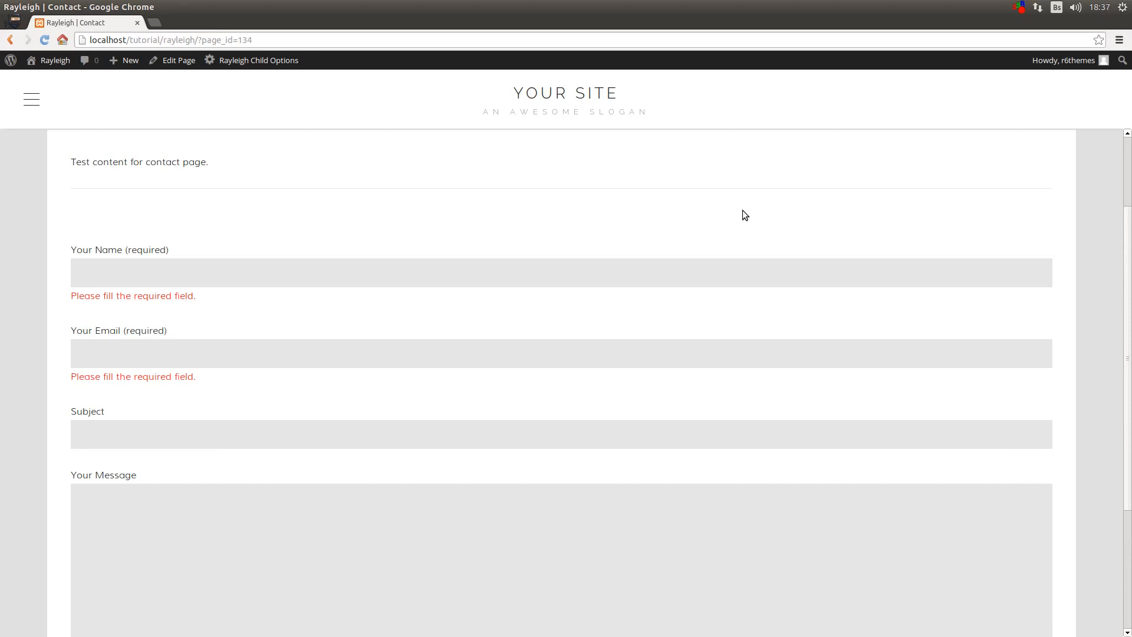
scroll(653, 219, up, 2)
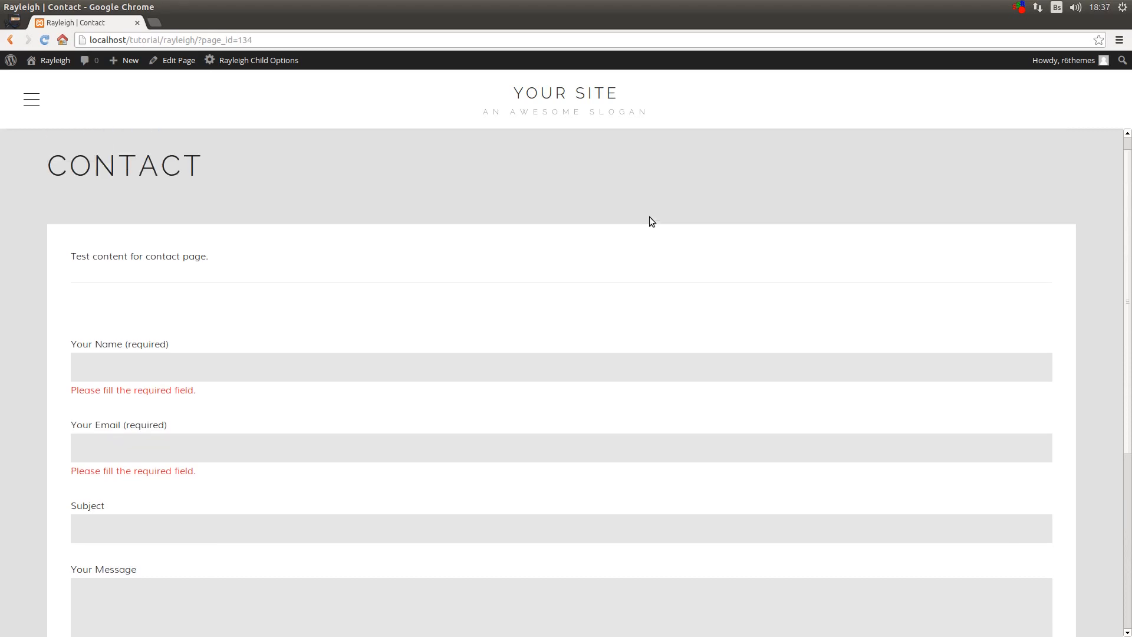
Paste the OpenStreetMap iframe with width 100% and height 350 as the Map Embed Code in the general theme options and save
click(256, 65)
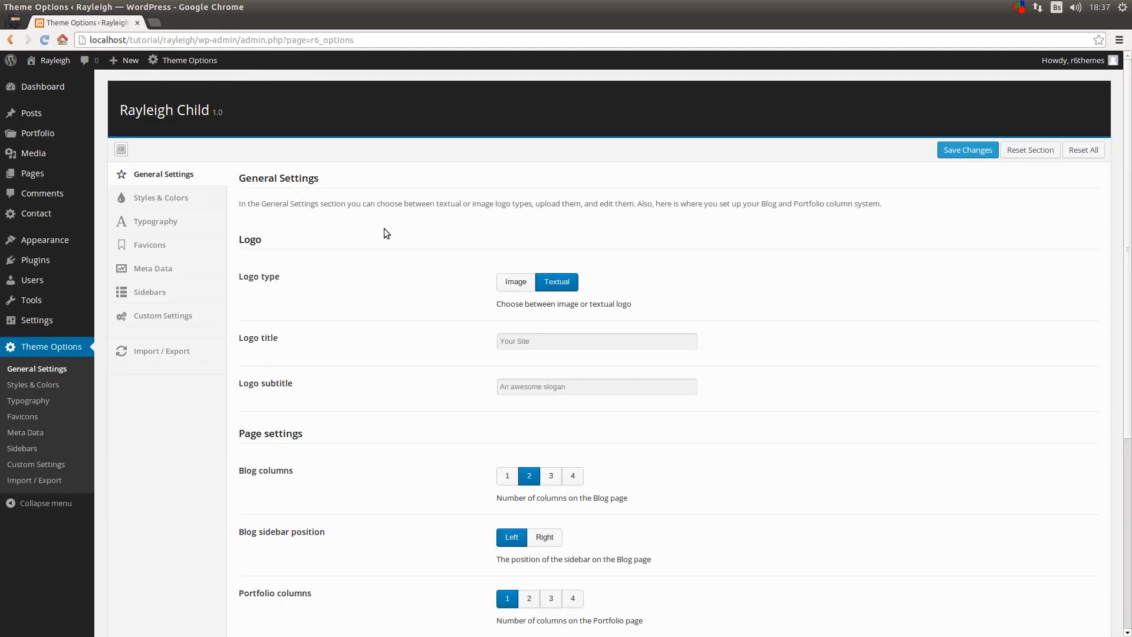
scroll(395, 239, down, 5)
click(575, 428)
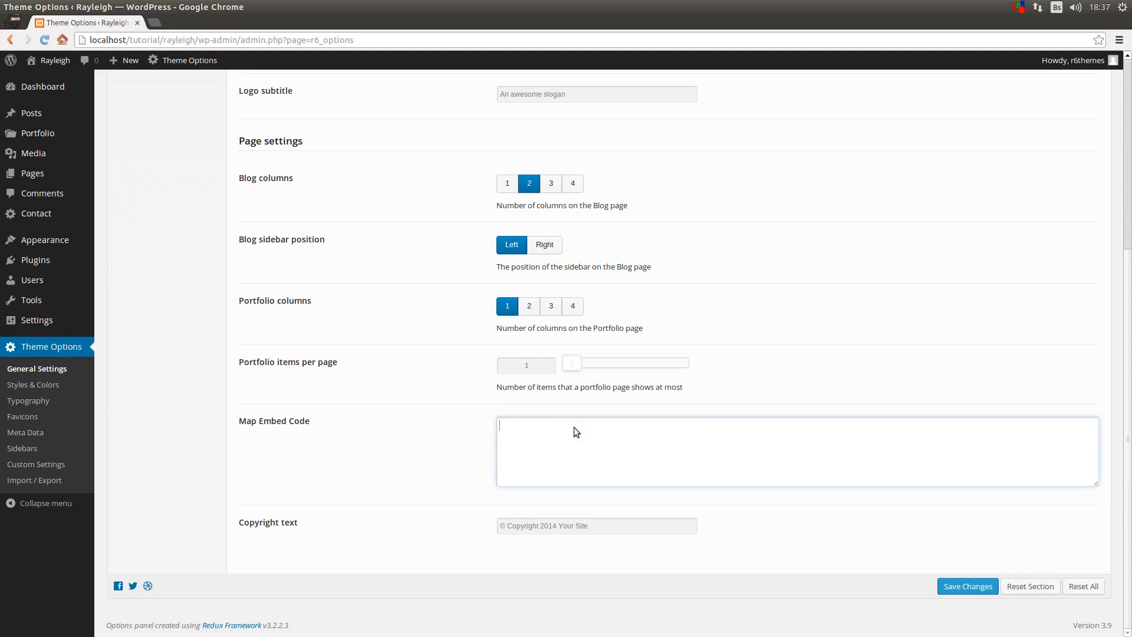
right_click(576, 428)
click(606, 497)
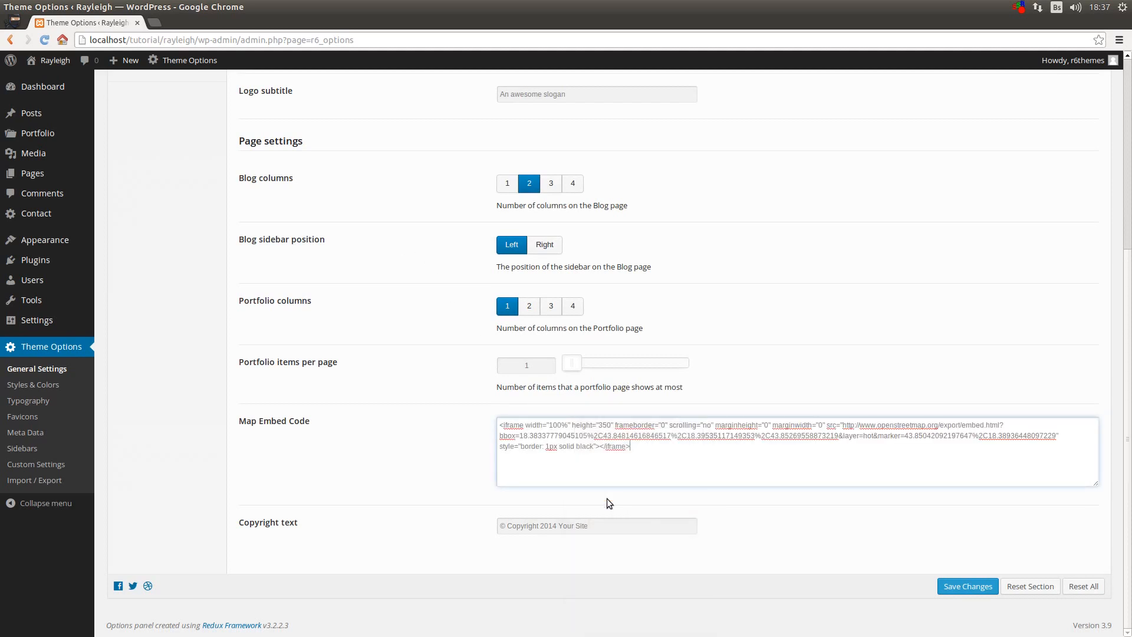
click(968, 586)
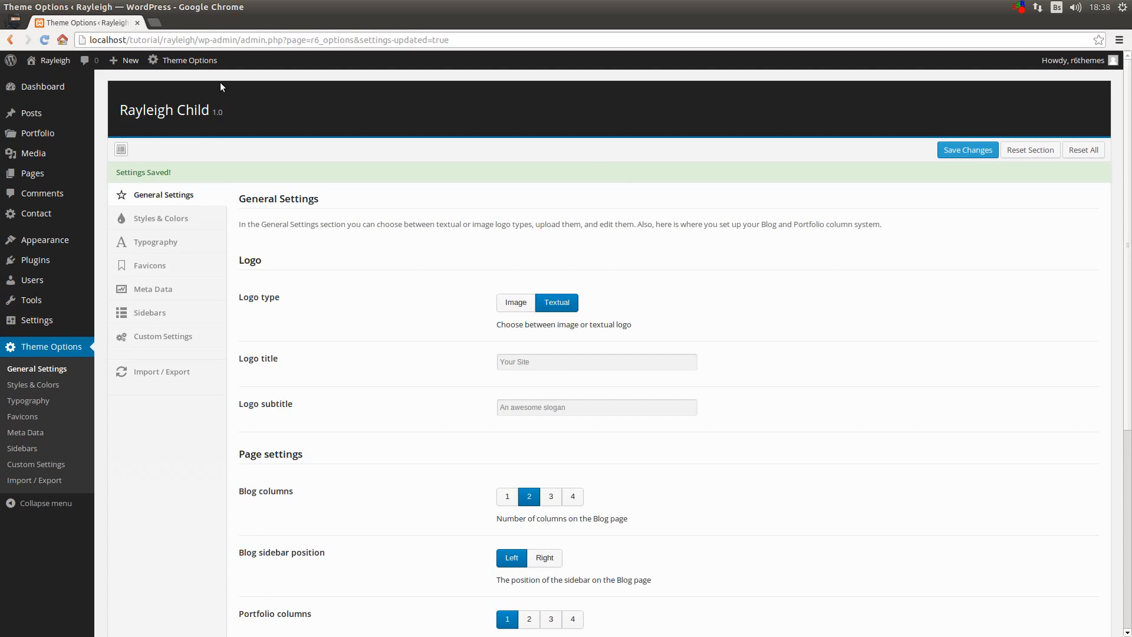
Visit the live site and check the map and form on the Contact page
mouse_move(50, 62)
click(46, 82)
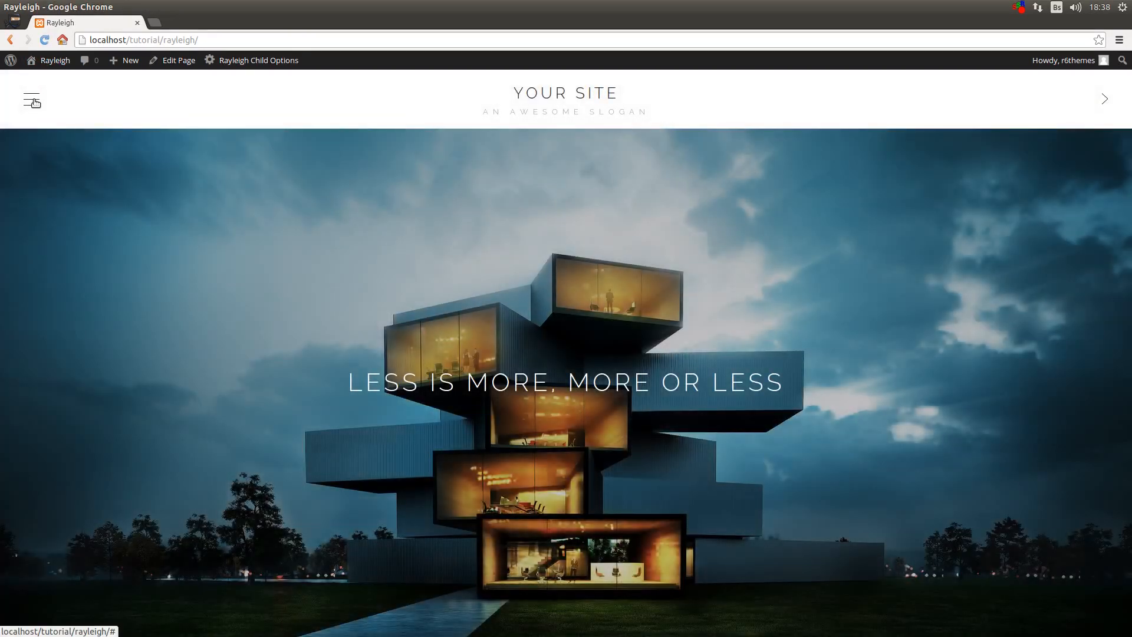
click(52, 106)
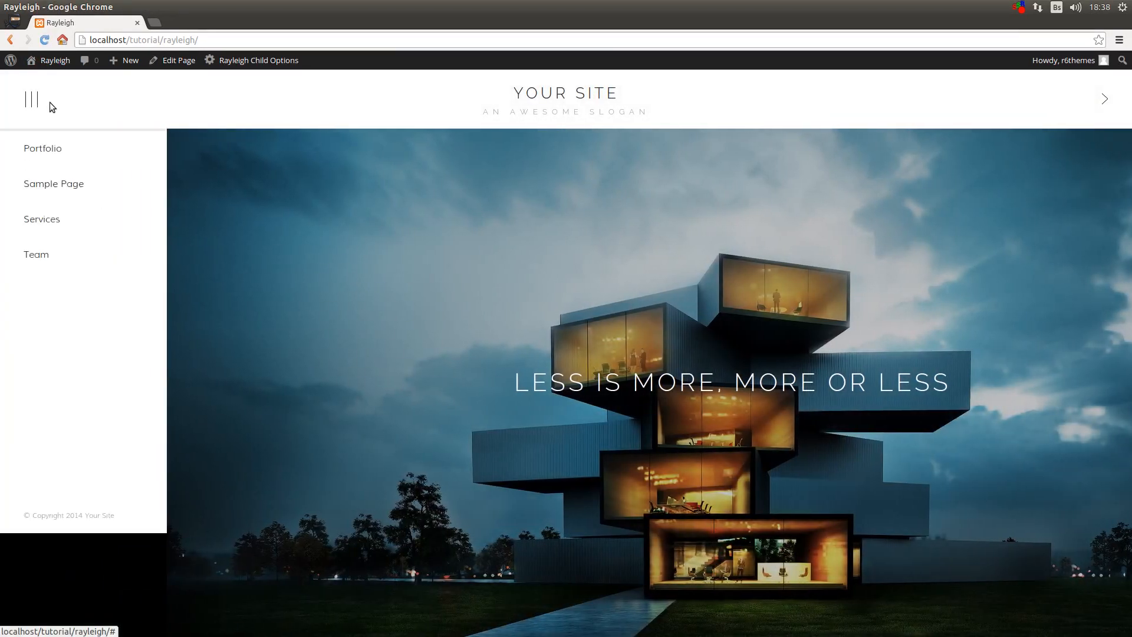
click(57, 187)
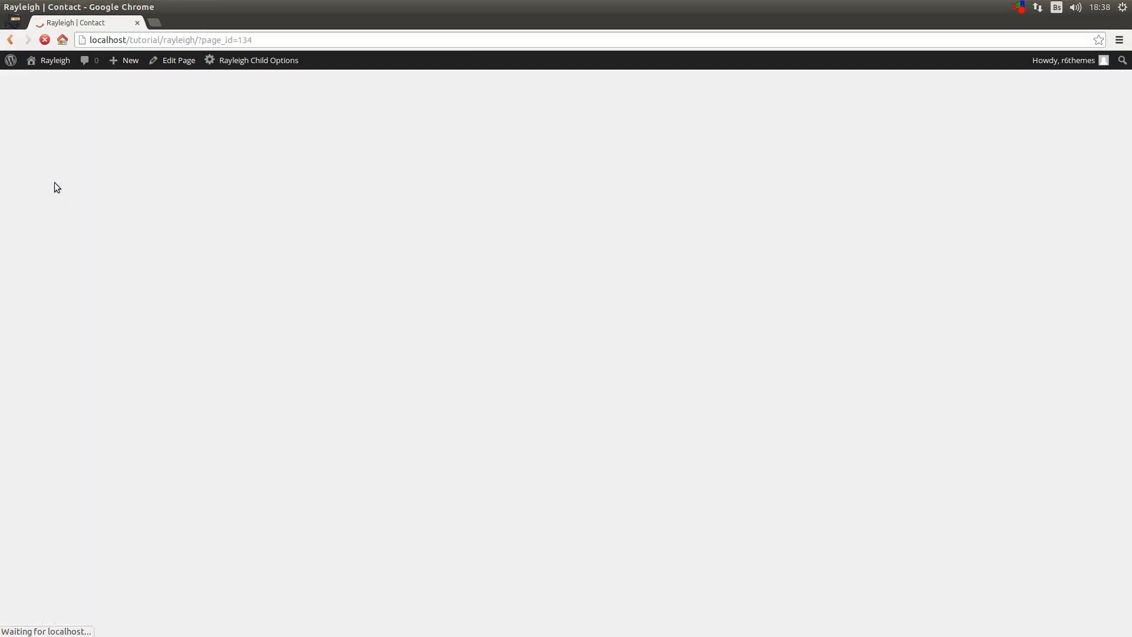
scroll(20, 240, down, 1)
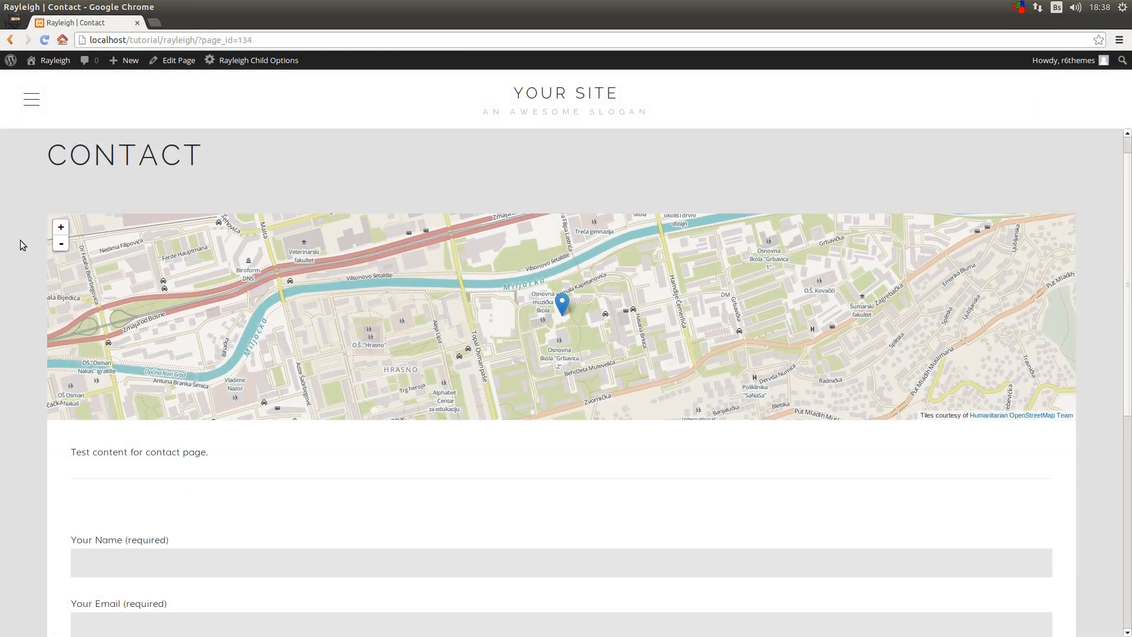
scroll(20, 240, down, 2)
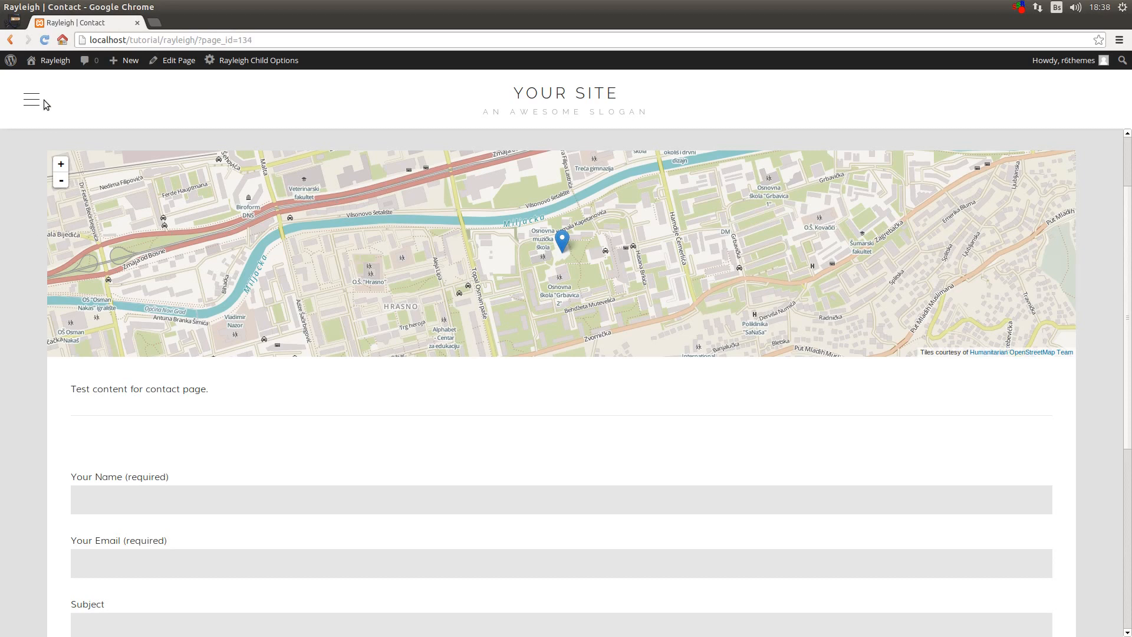
Open the navigation menu editor and name the menu "My Menu"
mouse_move(48, 62)
click(49, 143)
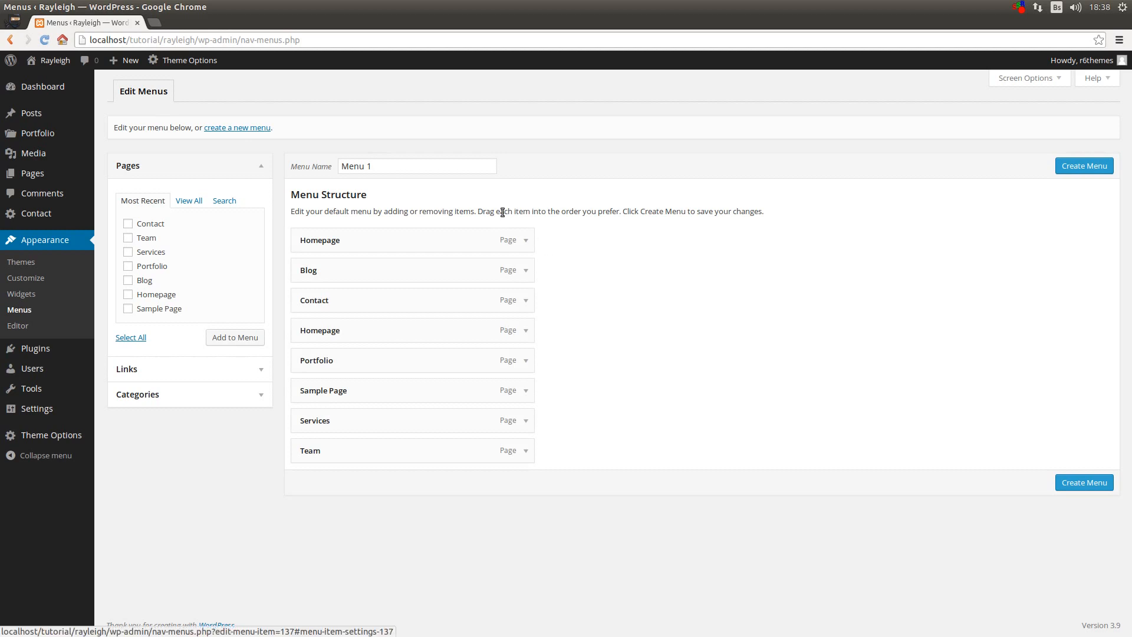
triple_click(379, 167)
text(My Menu)
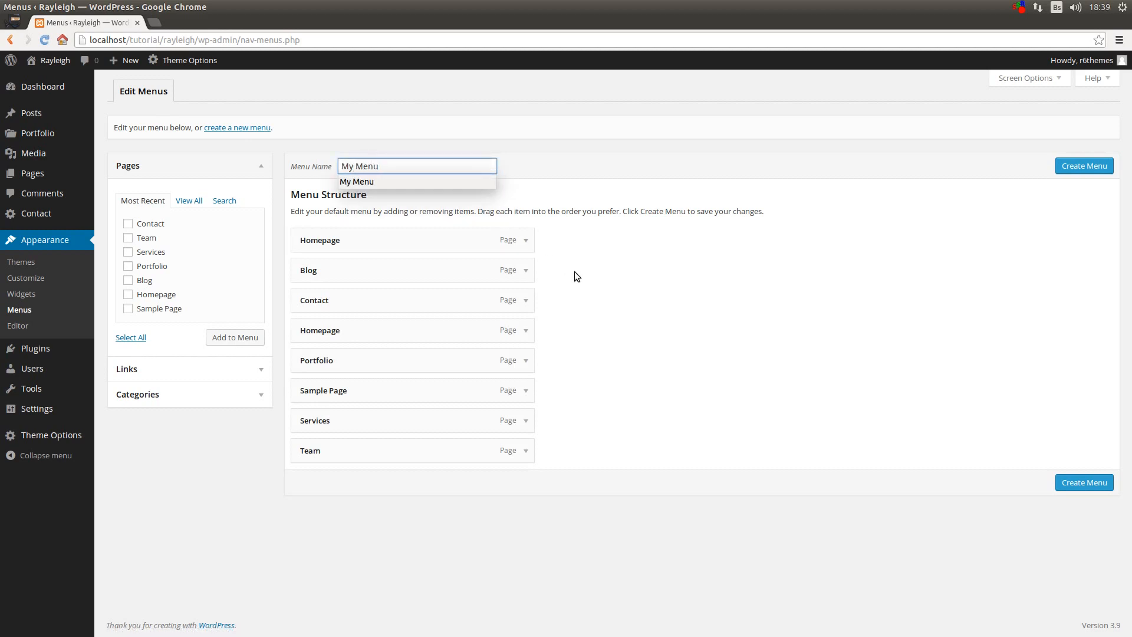
click(575, 271)
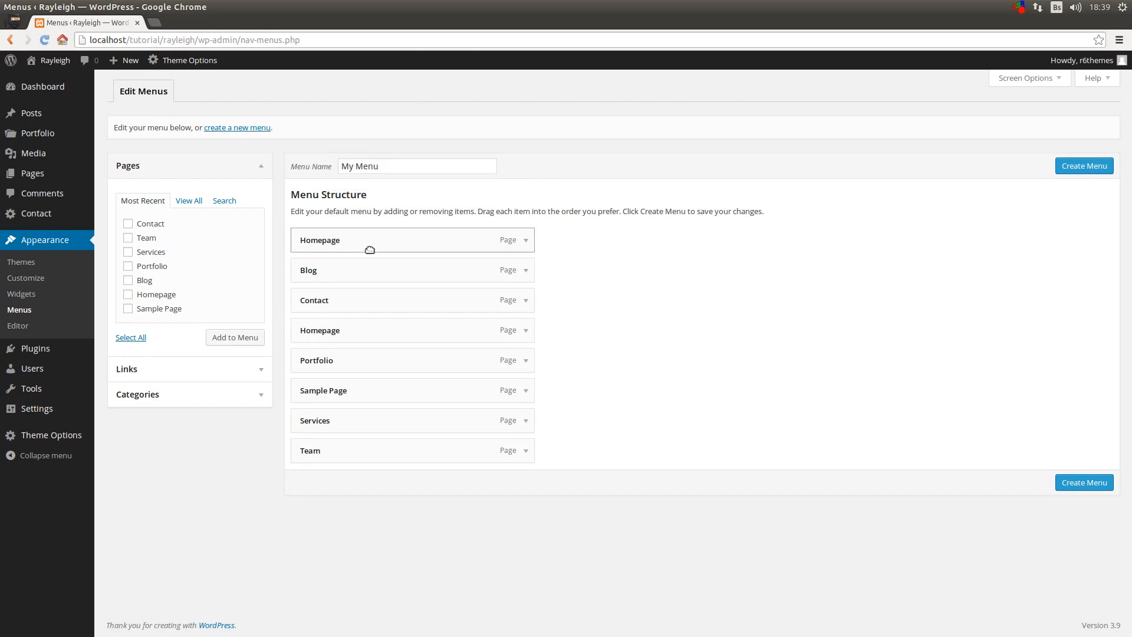
Reorder the menu with Services after the first Homepage, Sample Page nested under Team and Contact last, and remove the duplicate Homepage item
drag(361, 306, 363, 454)
drag(362, 392, 362, 266)
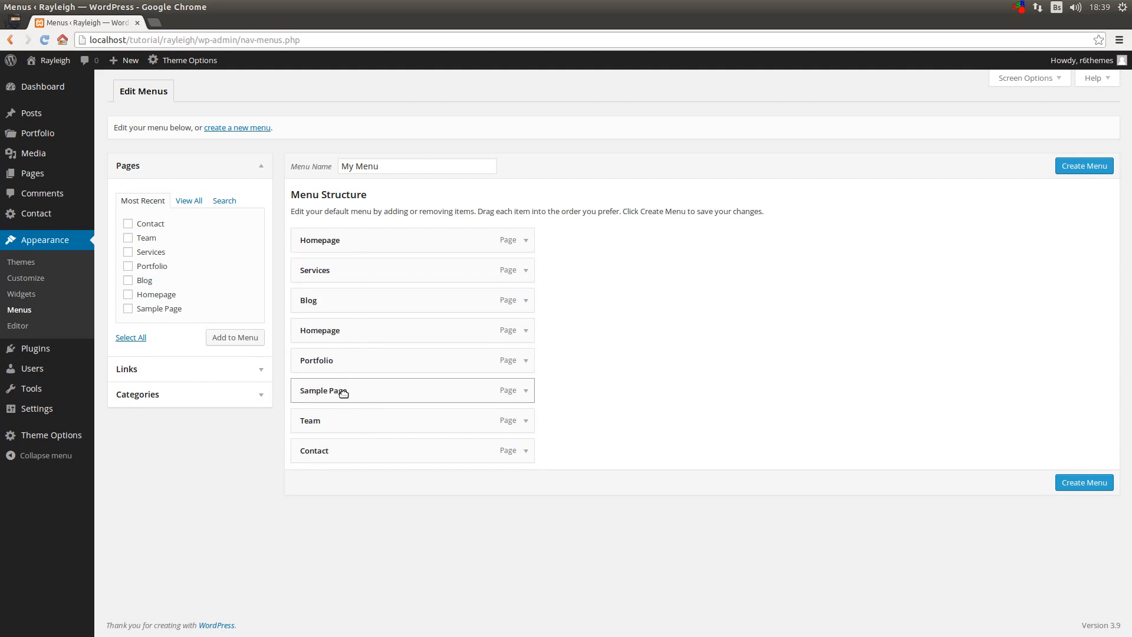
drag(345, 391, 369, 427)
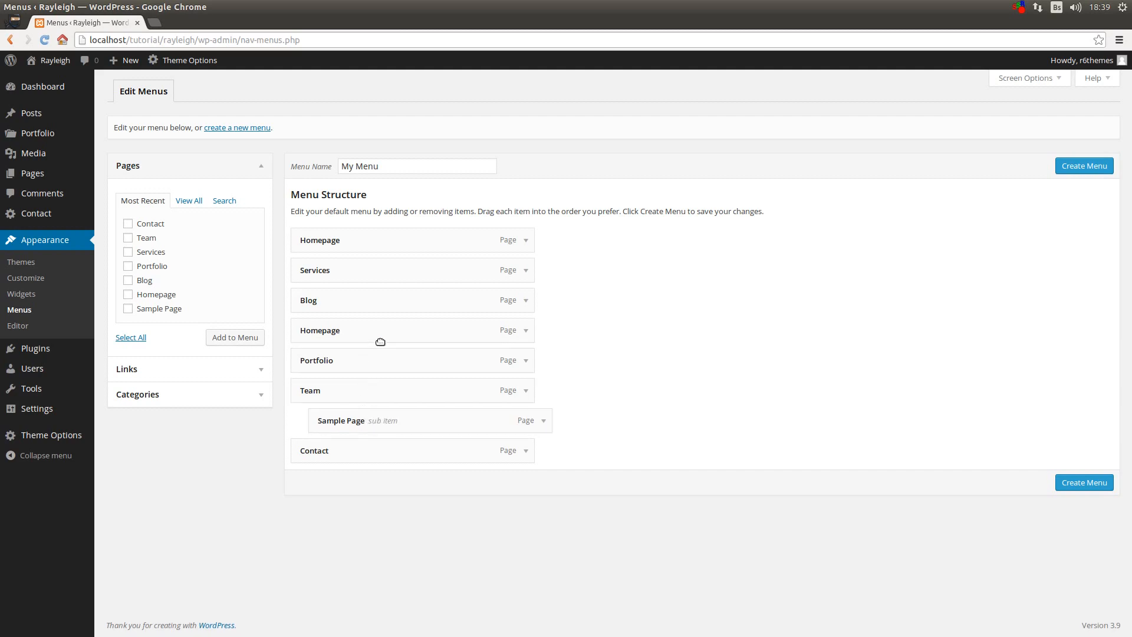
click(530, 333)
click(311, 437)
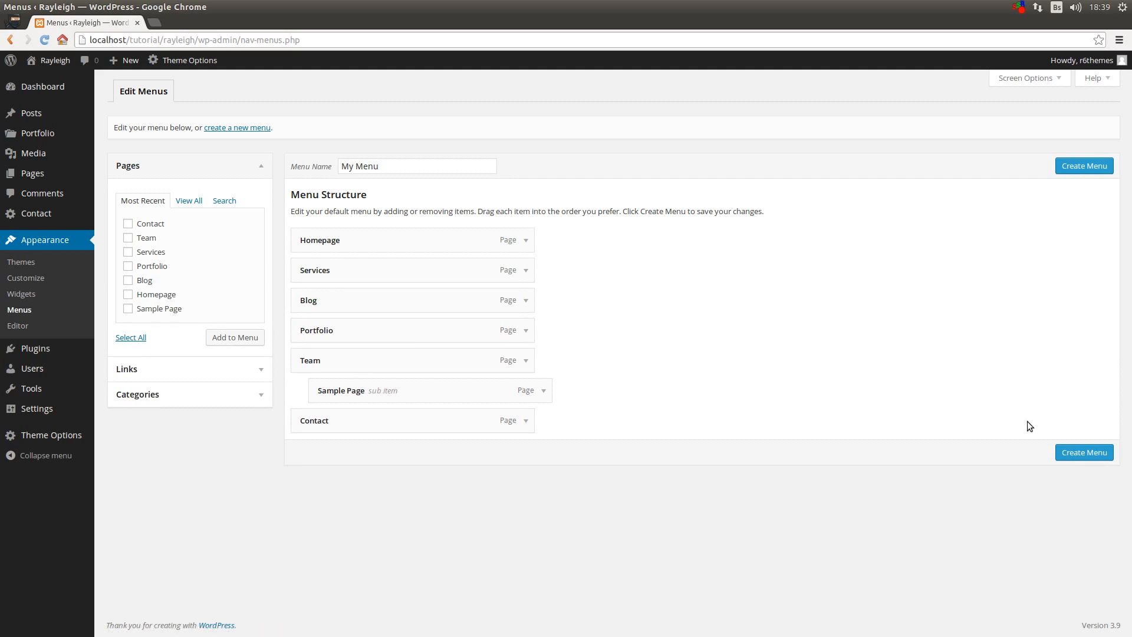
Create the menu and save it with Primary Navigation as its theme location
click(1083, 452)
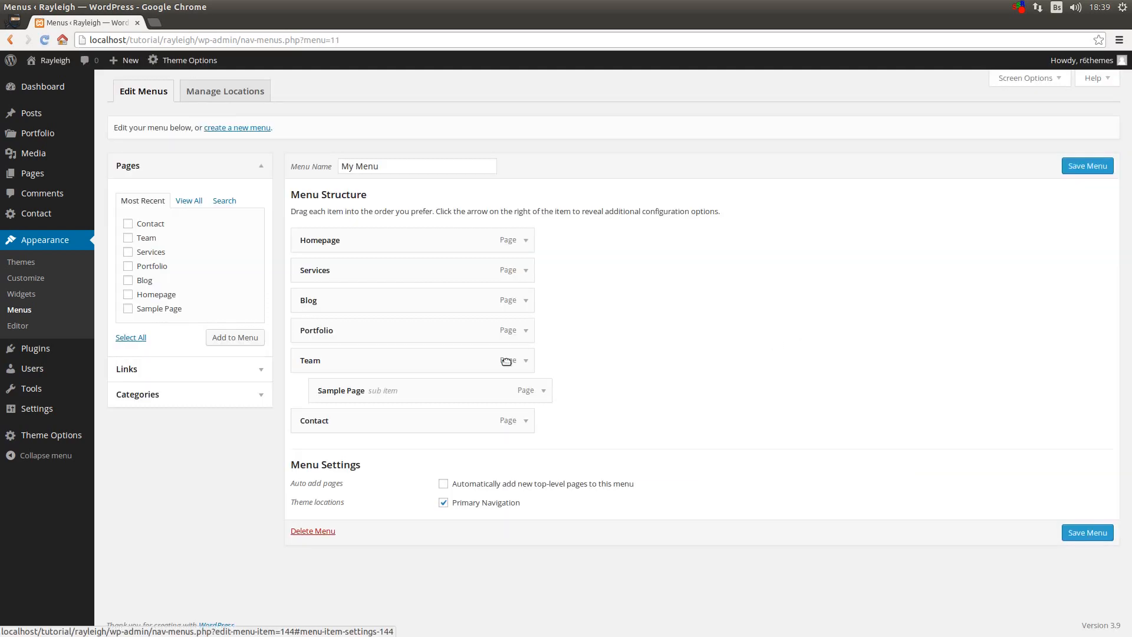
click(444, 504)
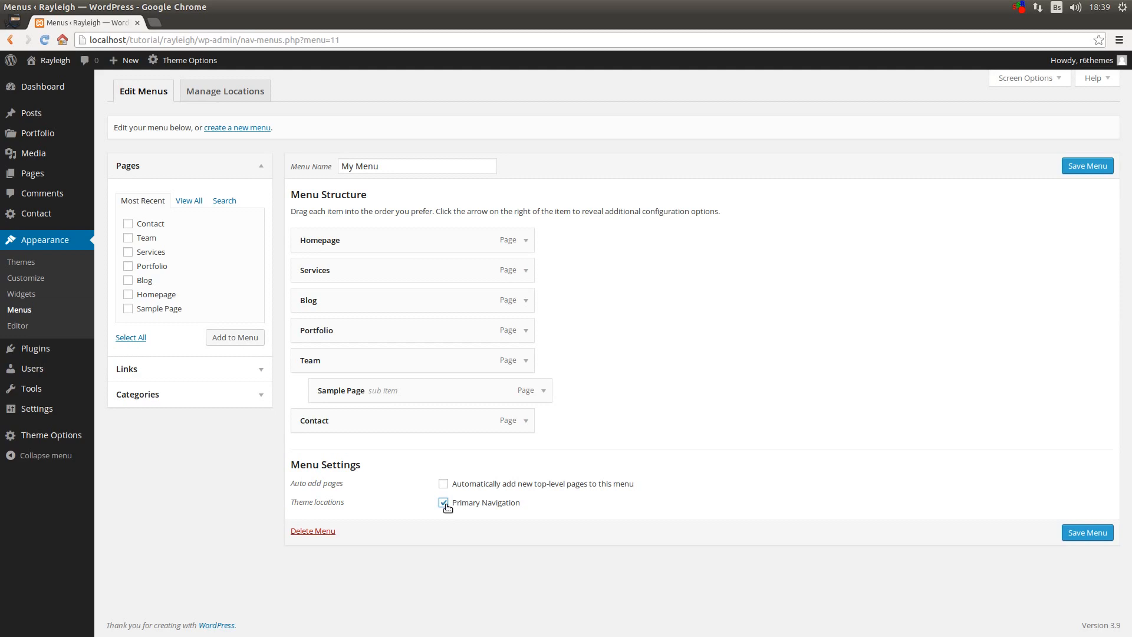
click(1080, 534)
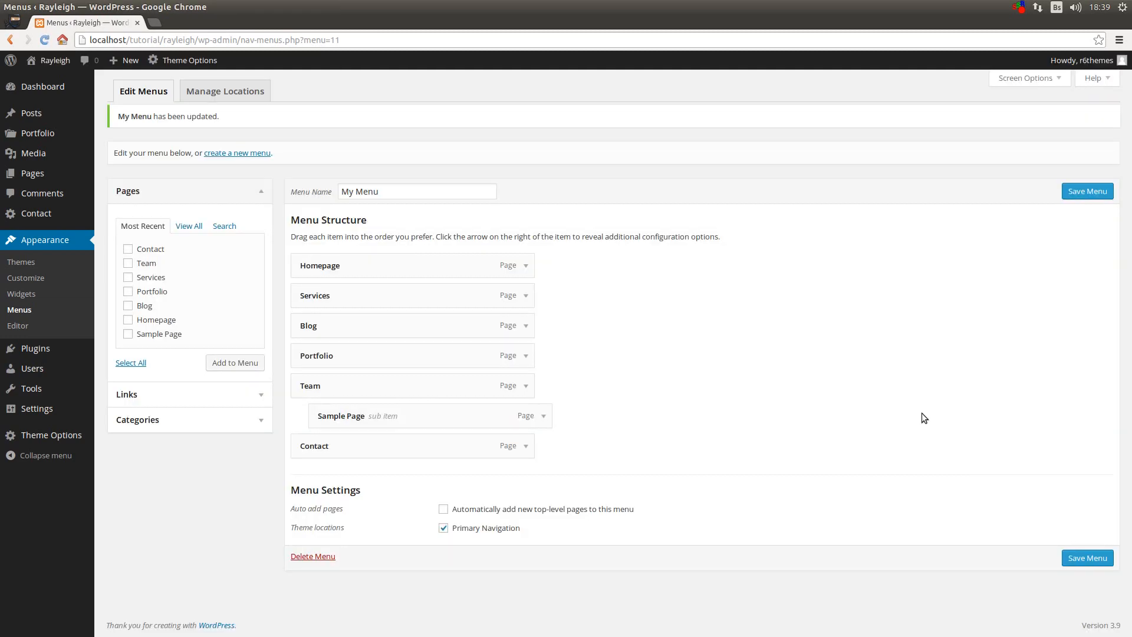
Visit the live site and check the new navigation menu by expanding and collapsing the Team submenu
mouse_move(52, 60)
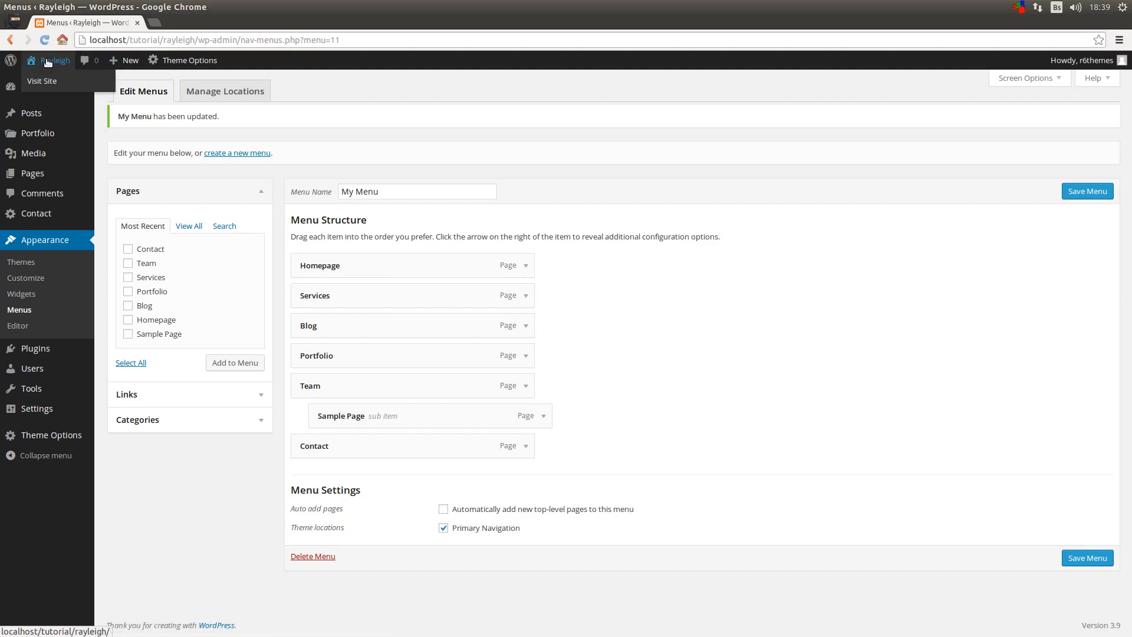
click(48, 86)
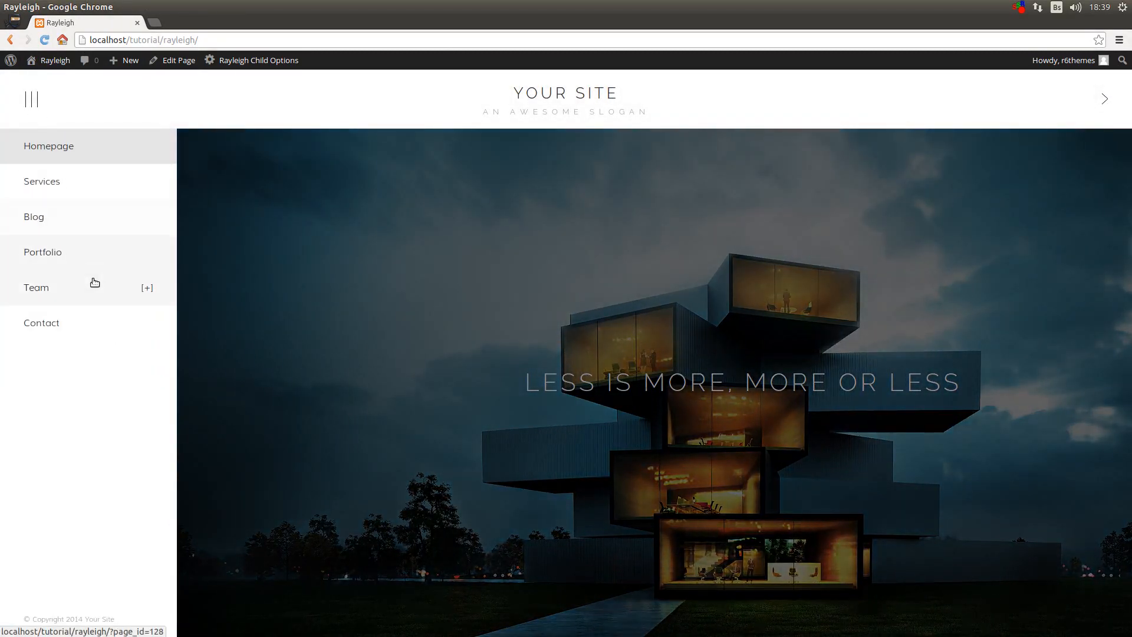
click(97, 290)
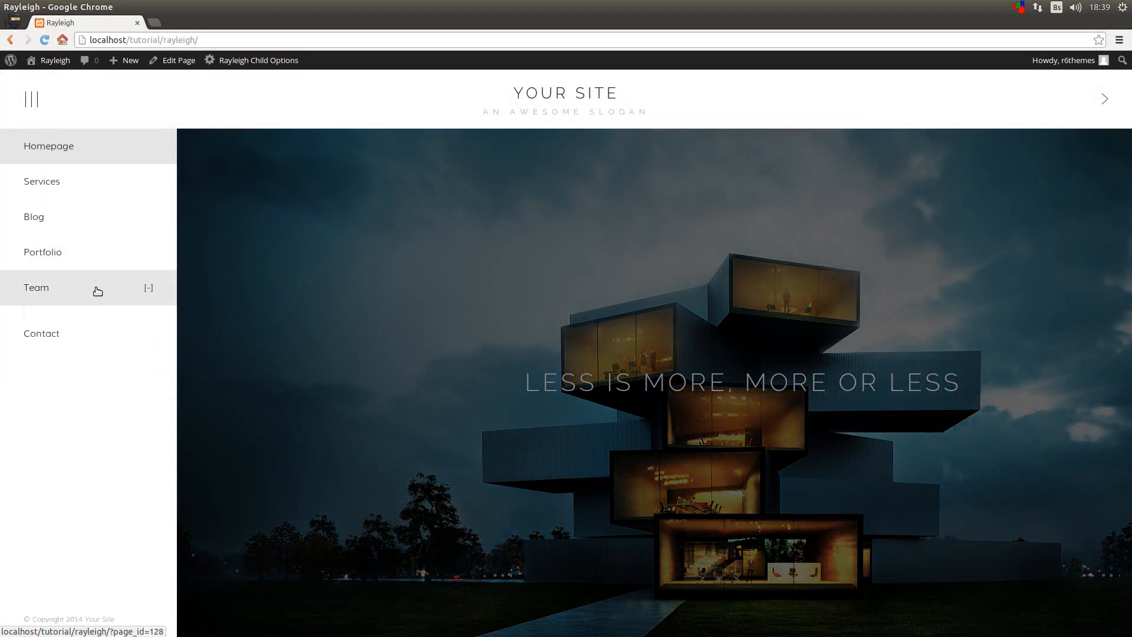
click(97, 290)
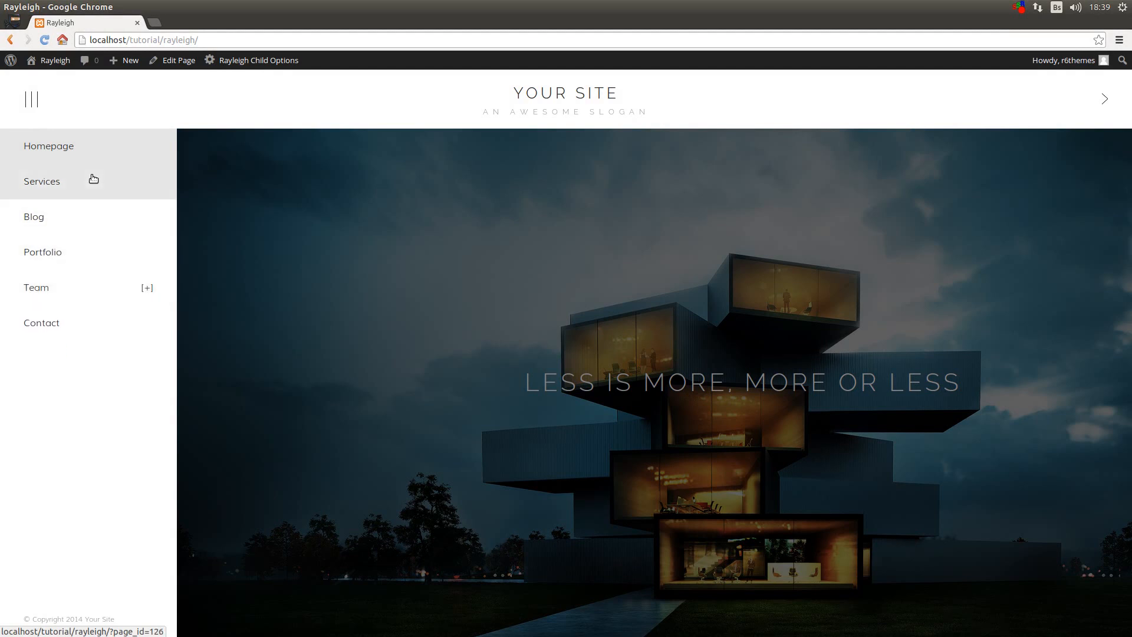